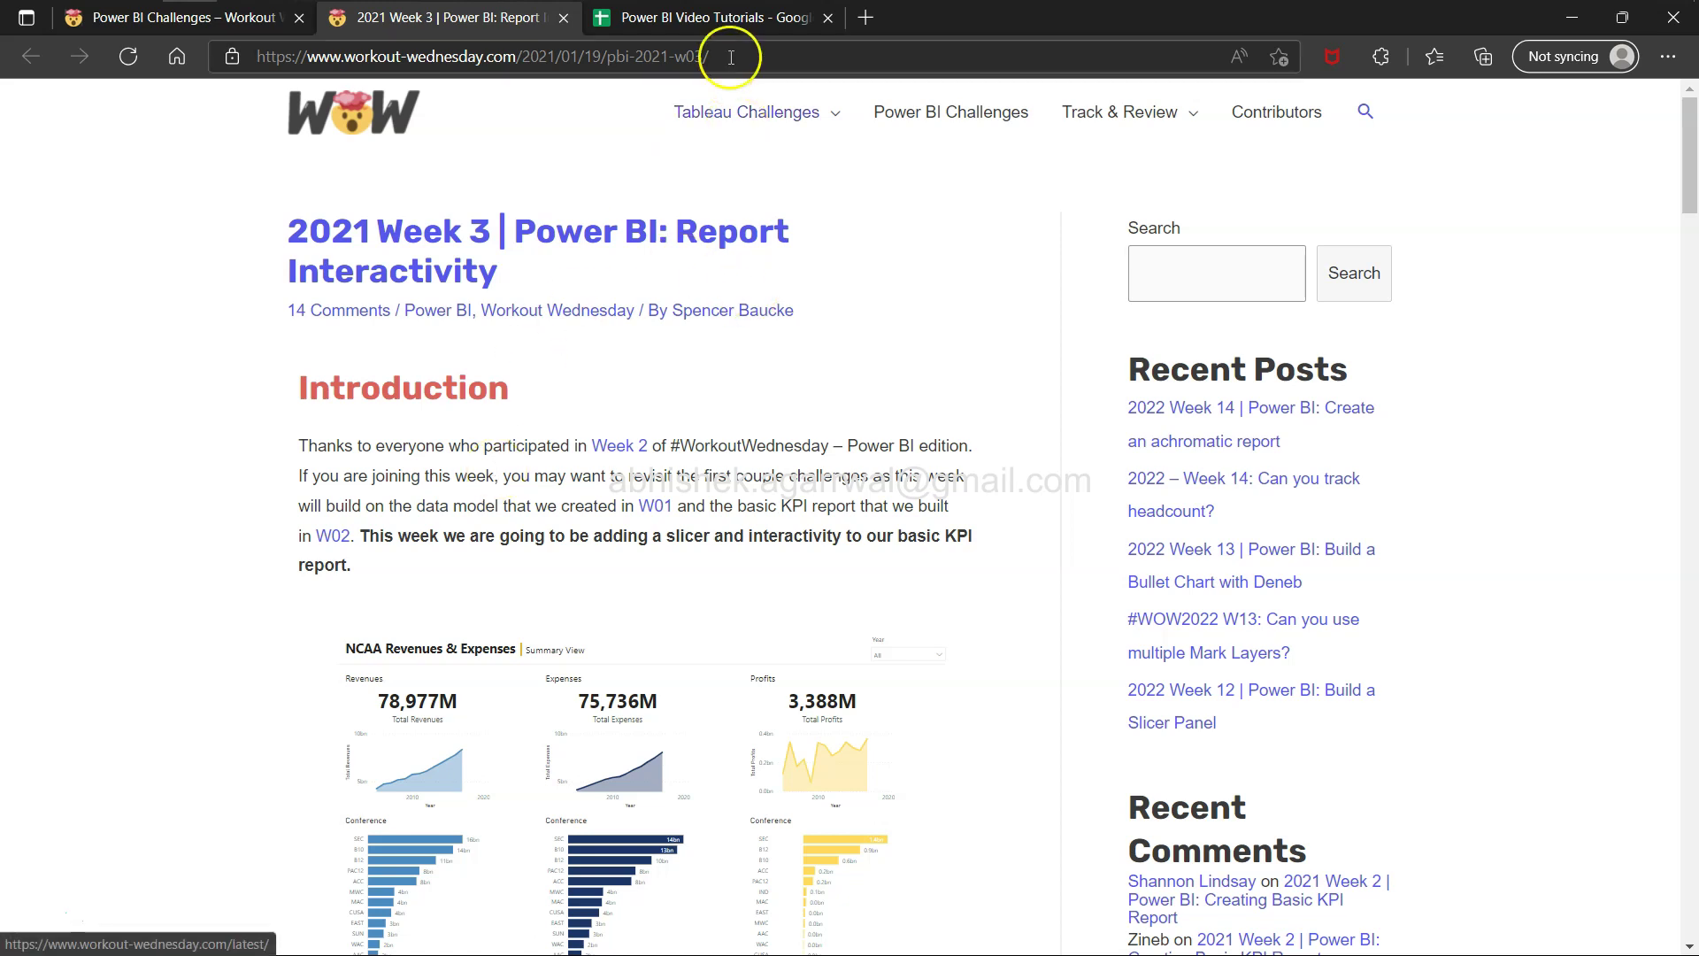
Switch to the Power BI Video Tutorials spreadsheet's Exercise sheet
click(738, 21)
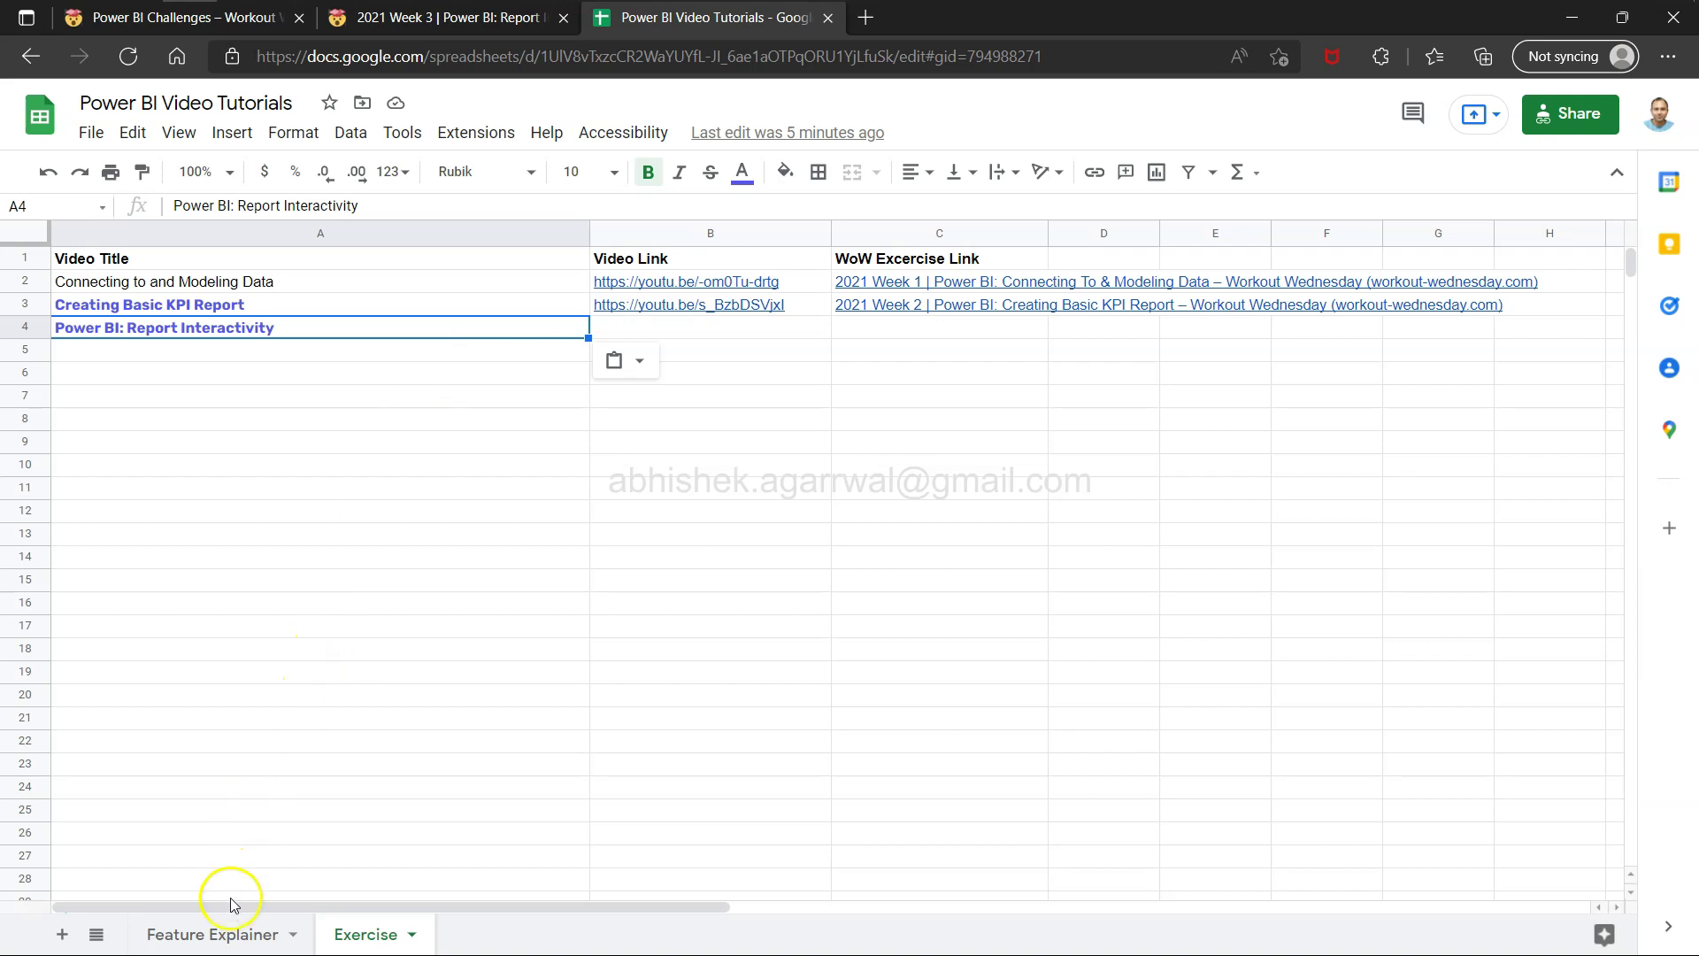
Review the Feature Explainer sheet, then return to the Week 3 Report Interactivity challenge page
click(228, 935)
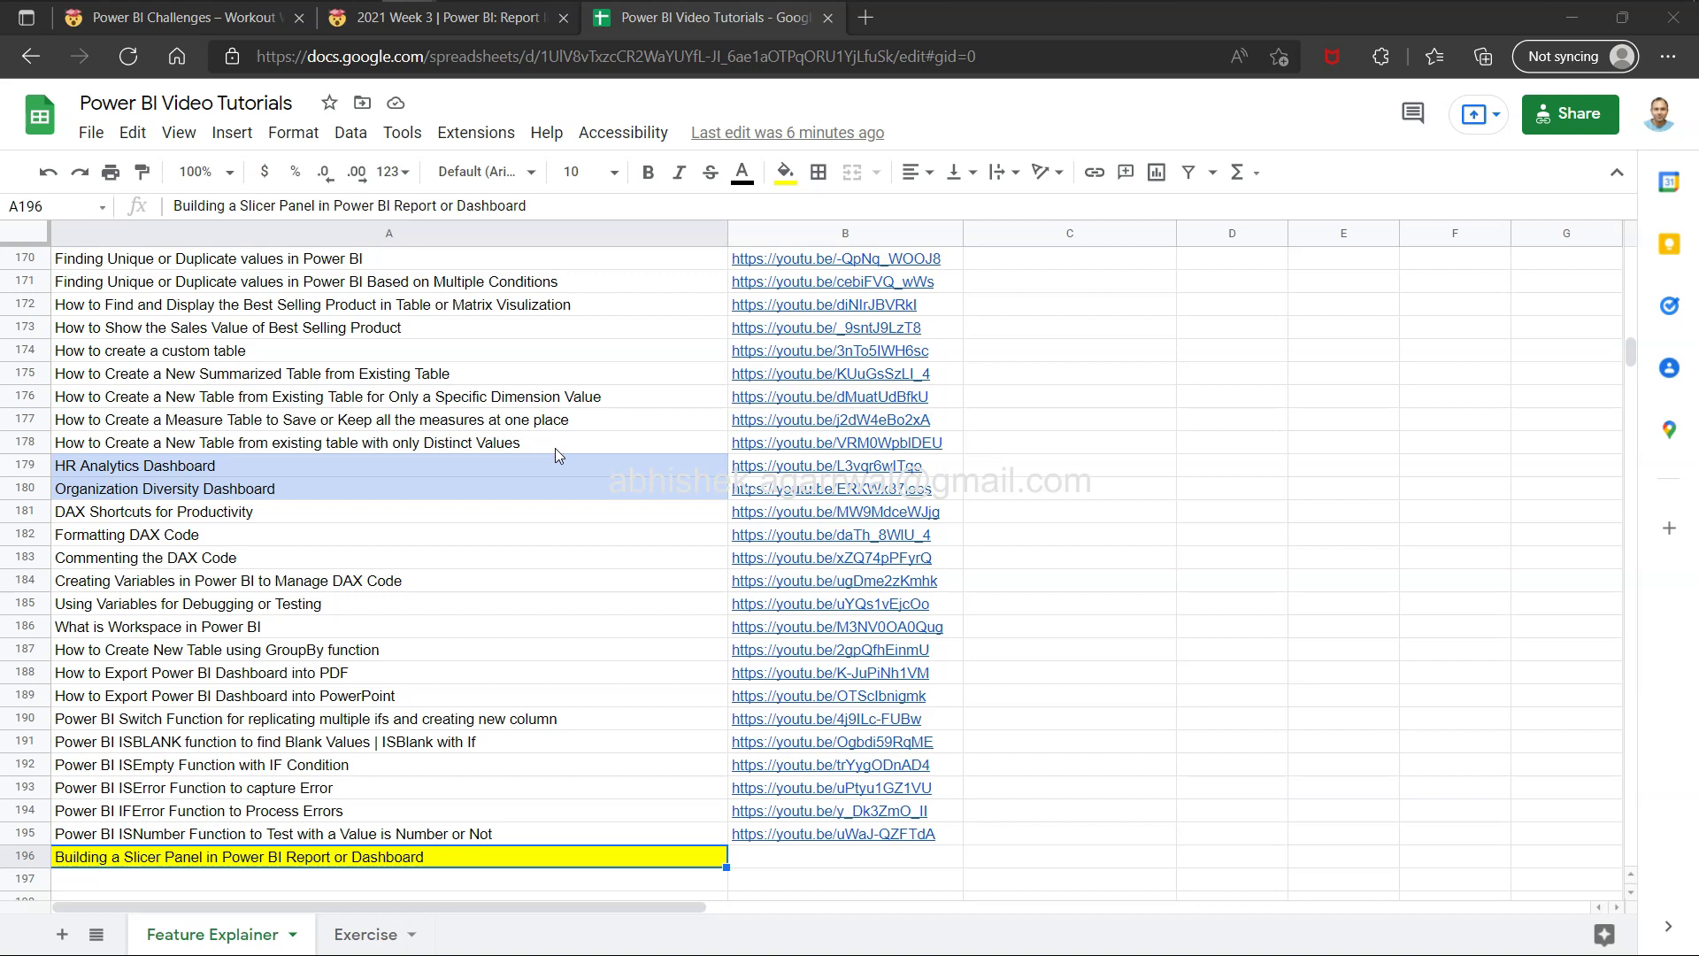
click(393, 932)
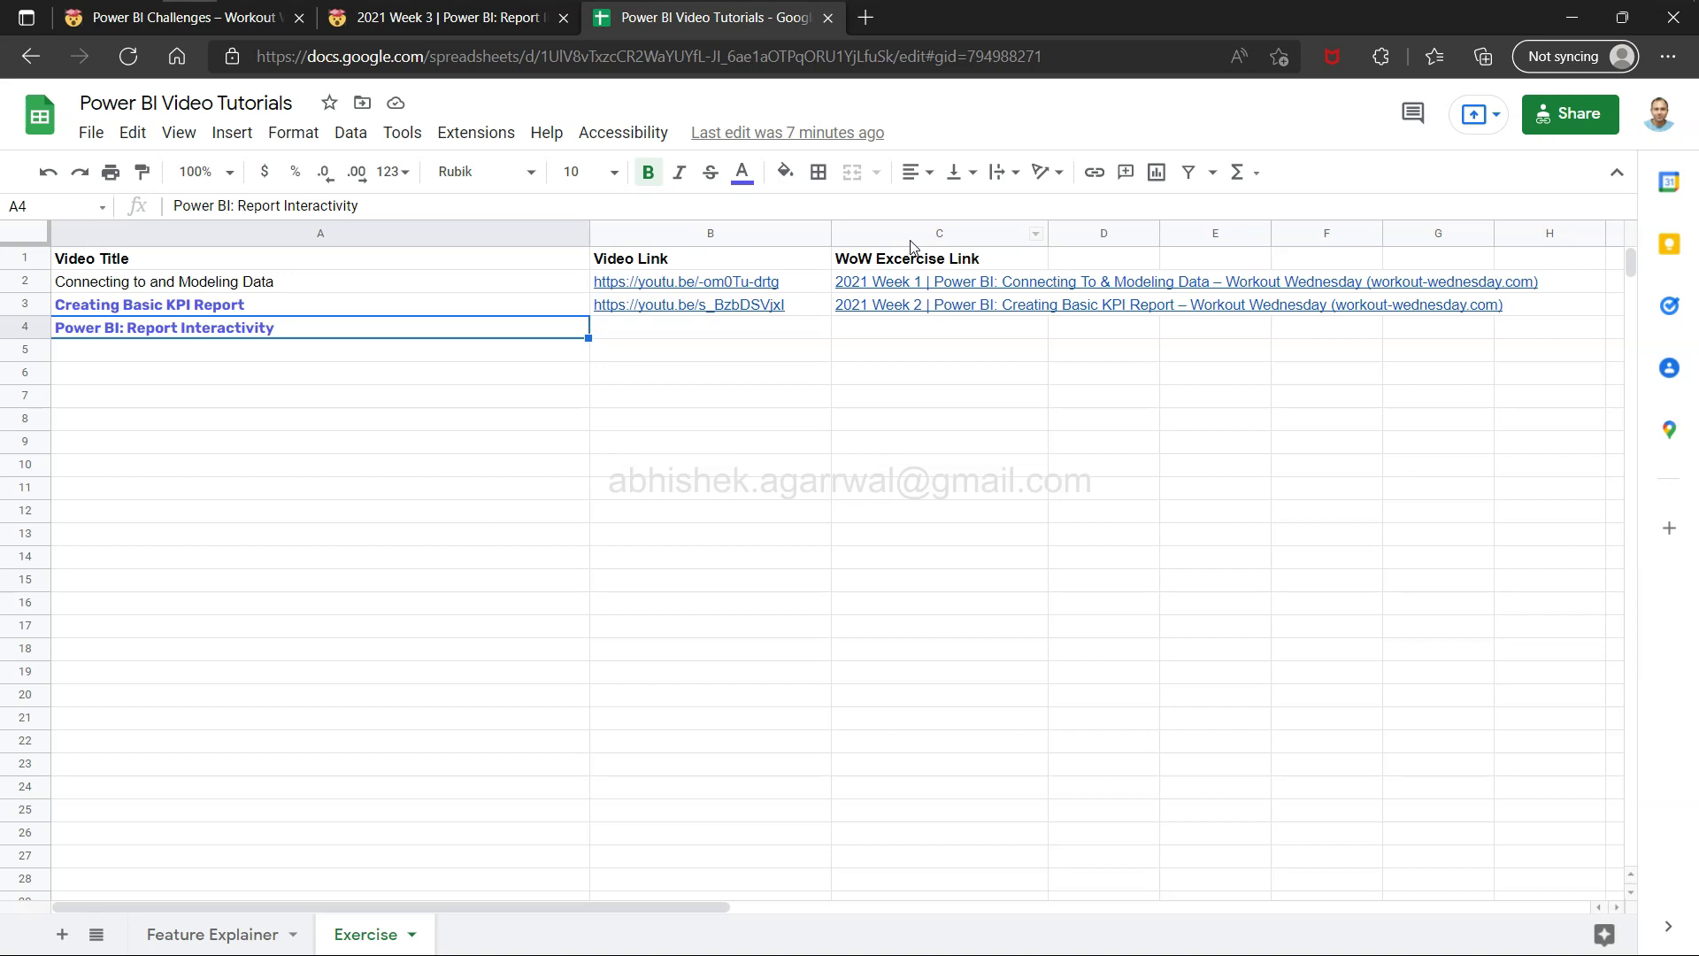
click(525, 21)
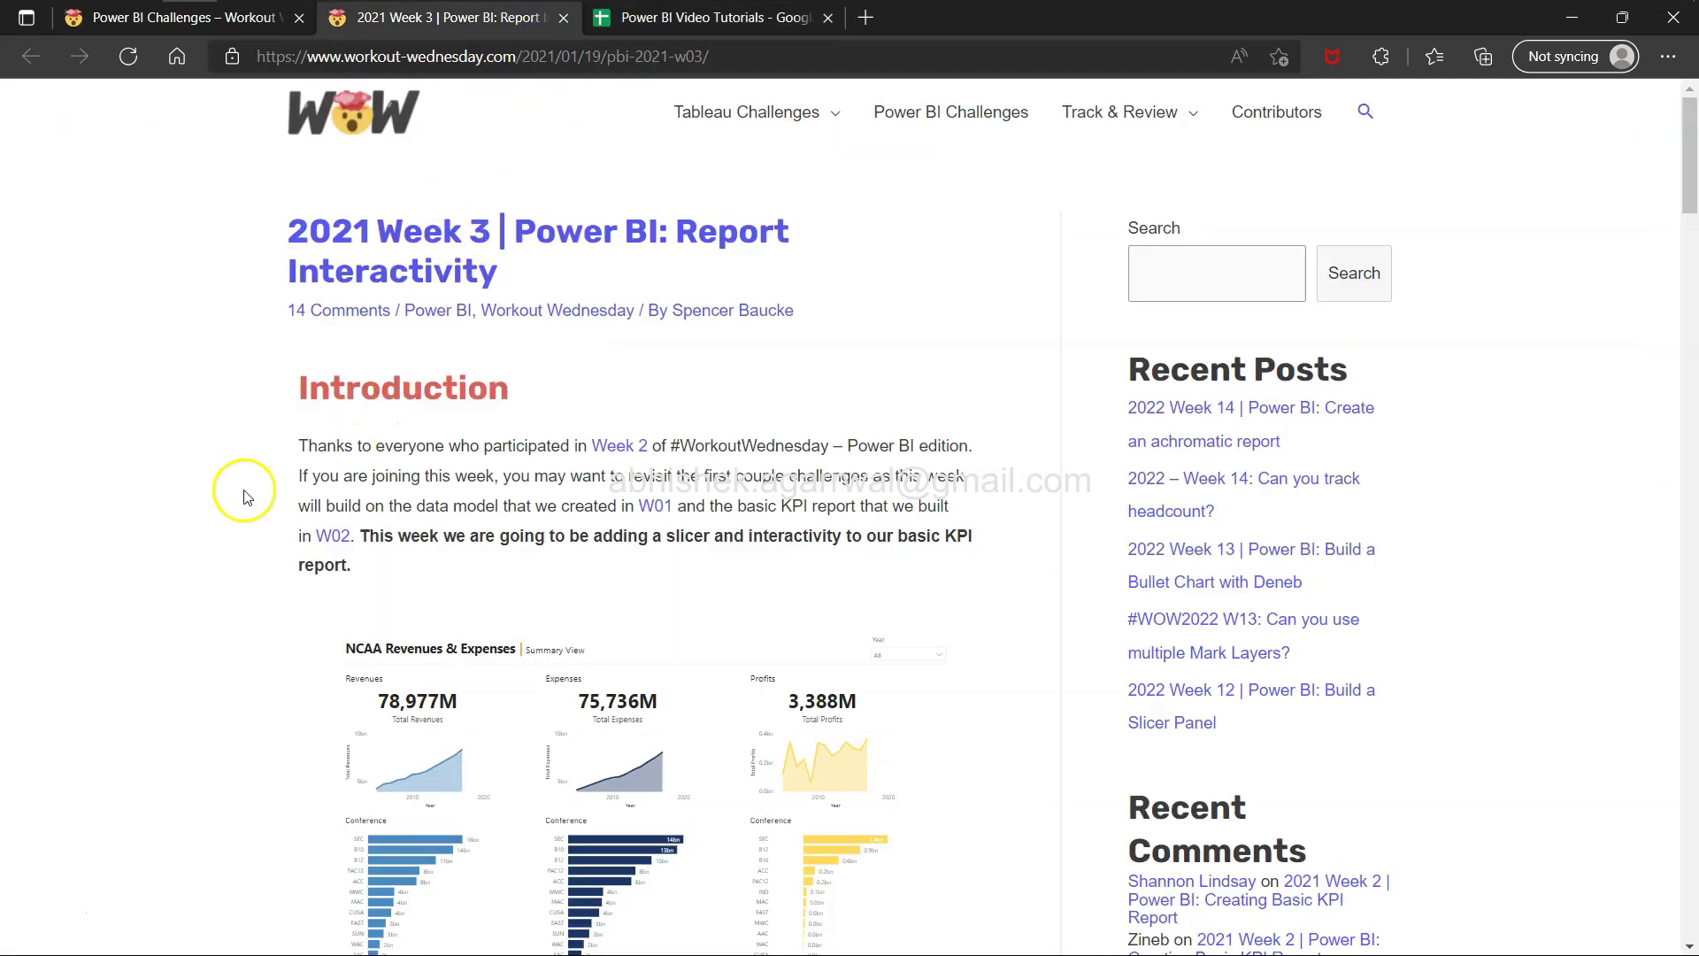
Read through the challenge introduction, highlighting the bold sentence about adding a slicer
scroll(381, 478, down, 1)
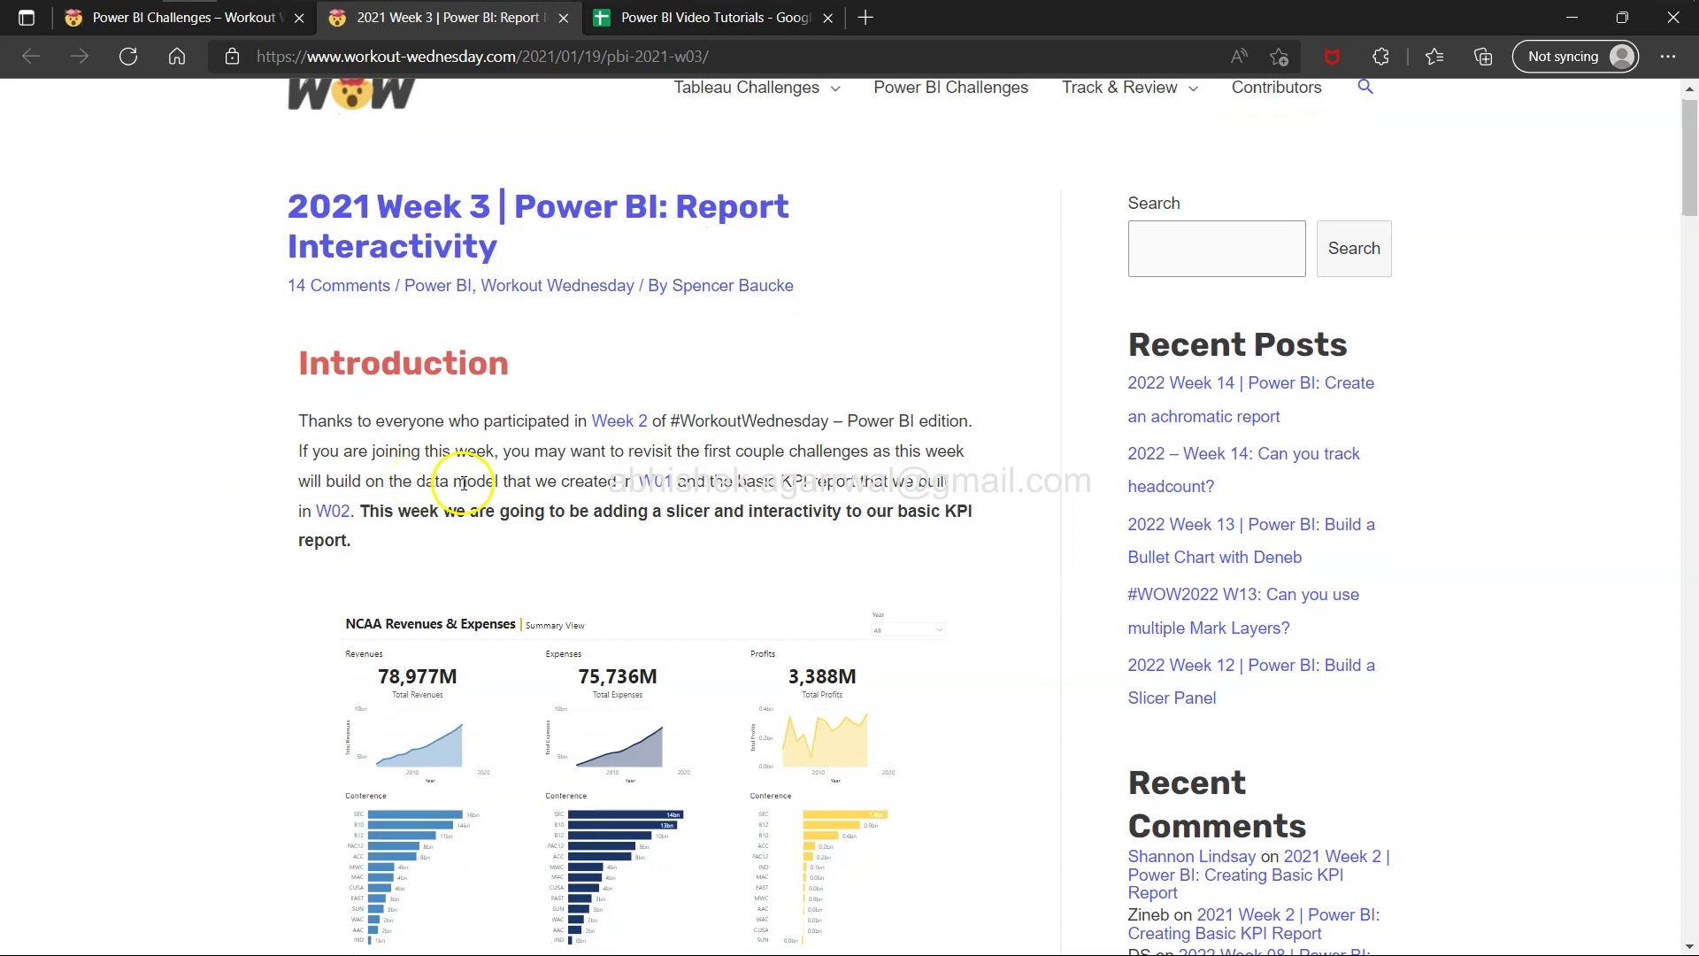
scroll(464, 483, down, 1)
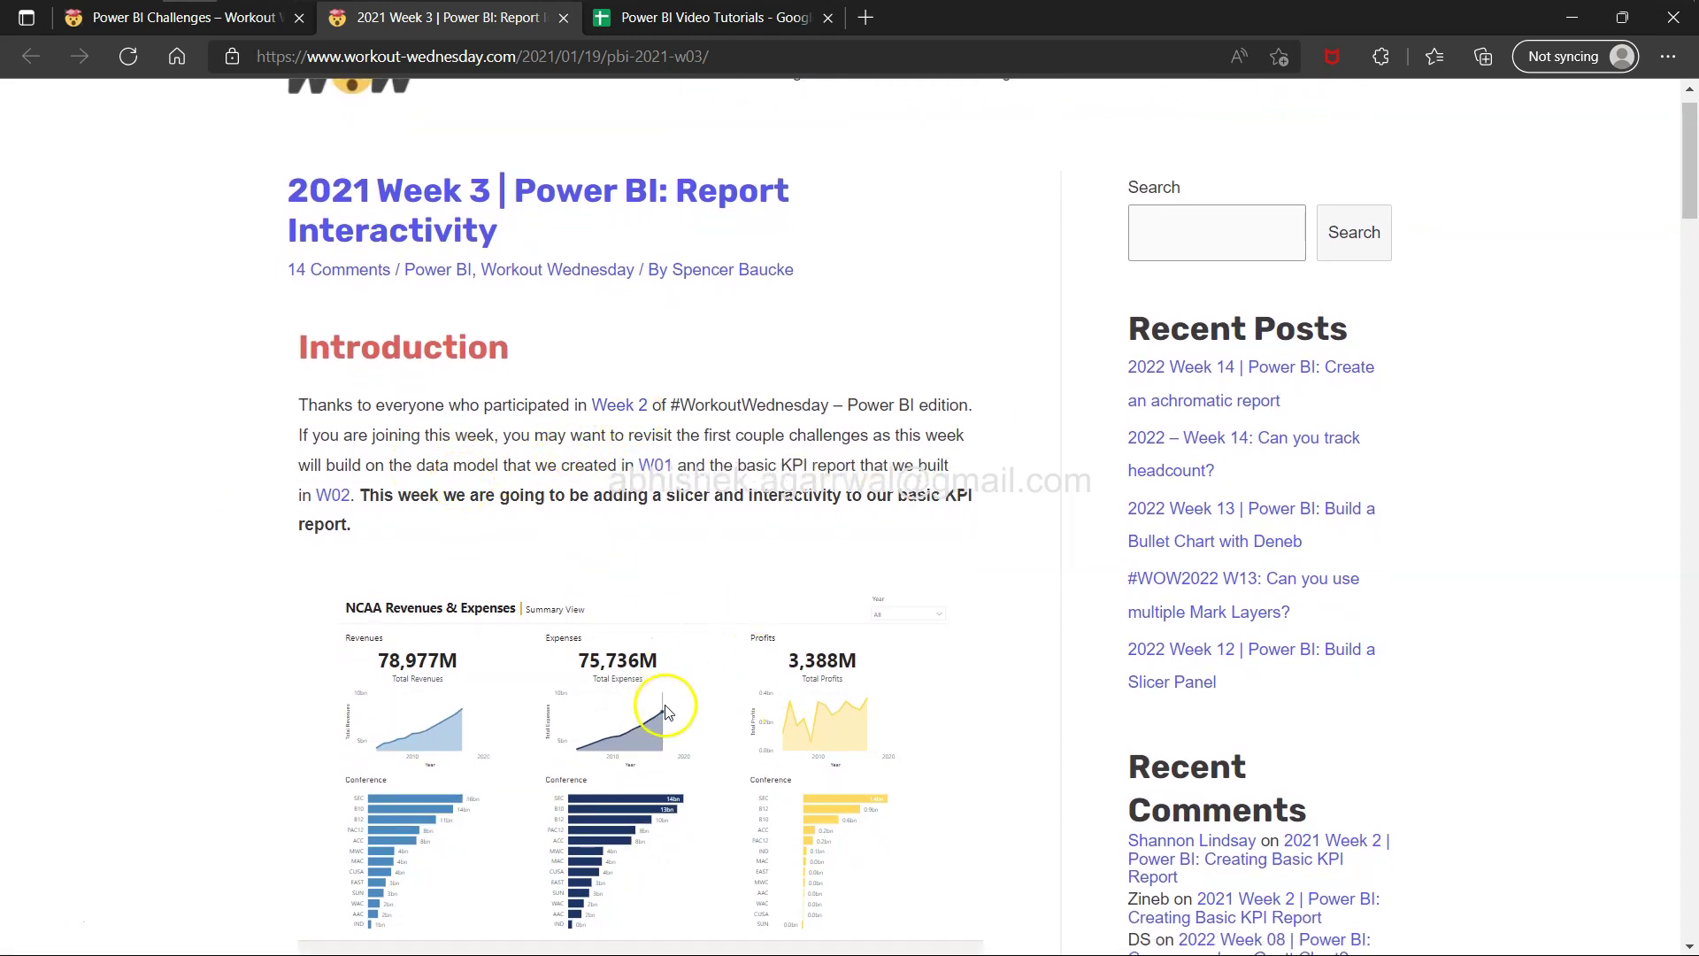
scroll(690, 681, down, 1)
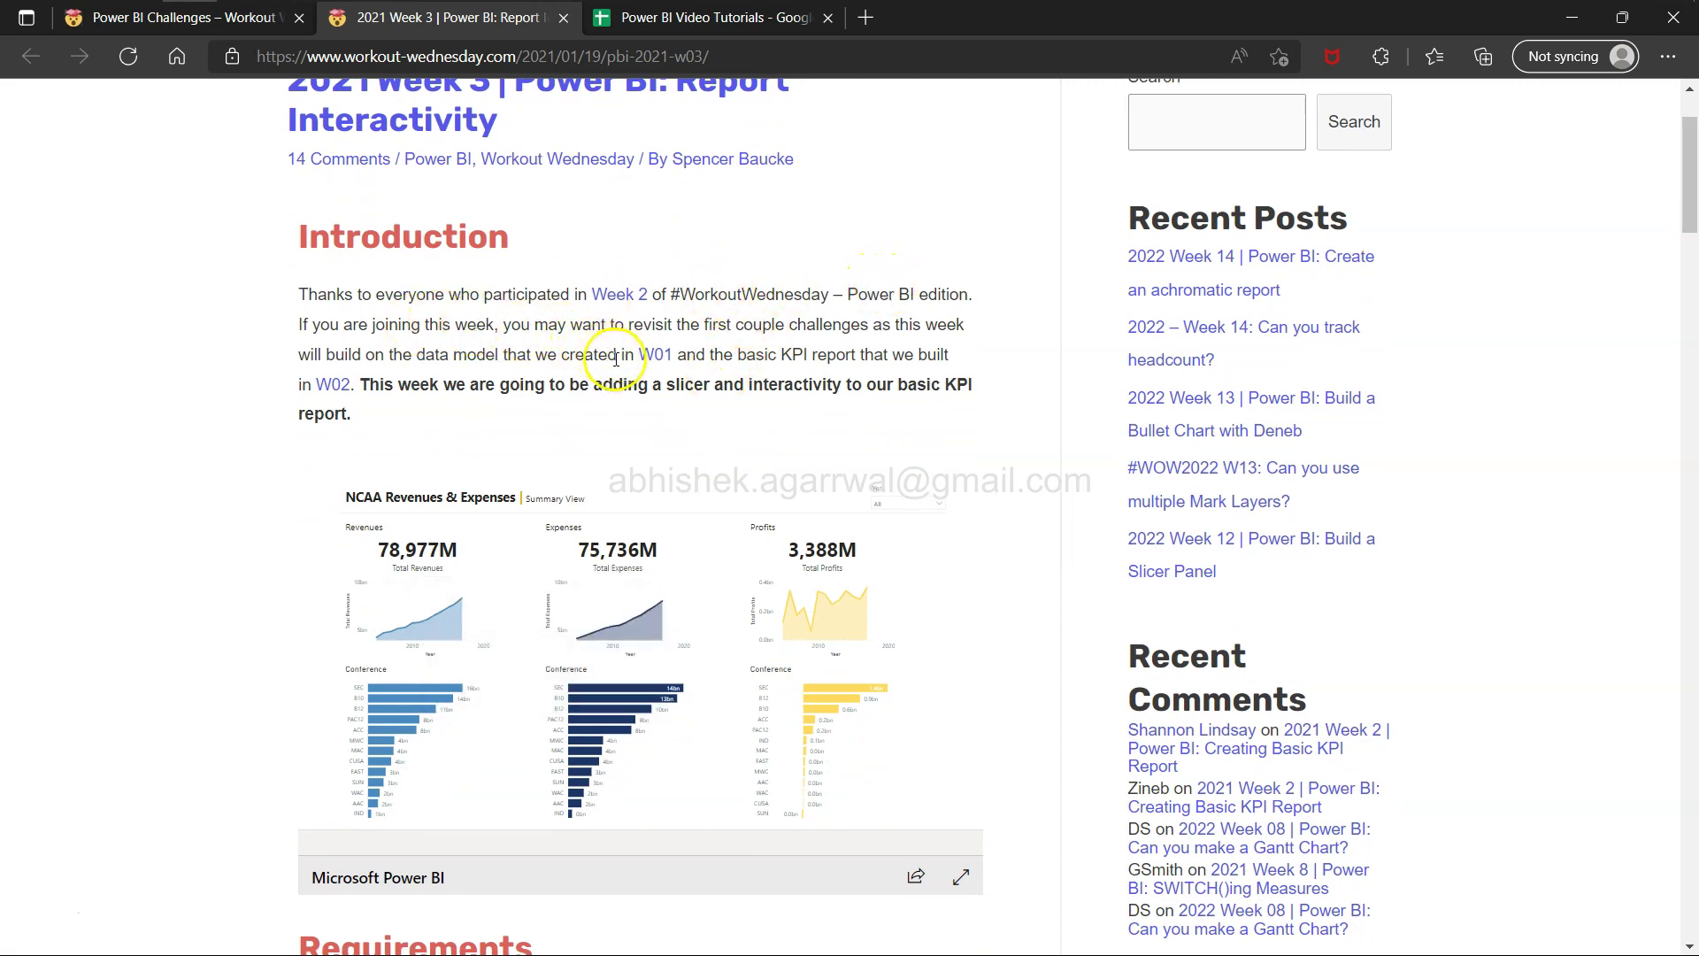
click(385, 378)
drag(385, 379, 889, 387)
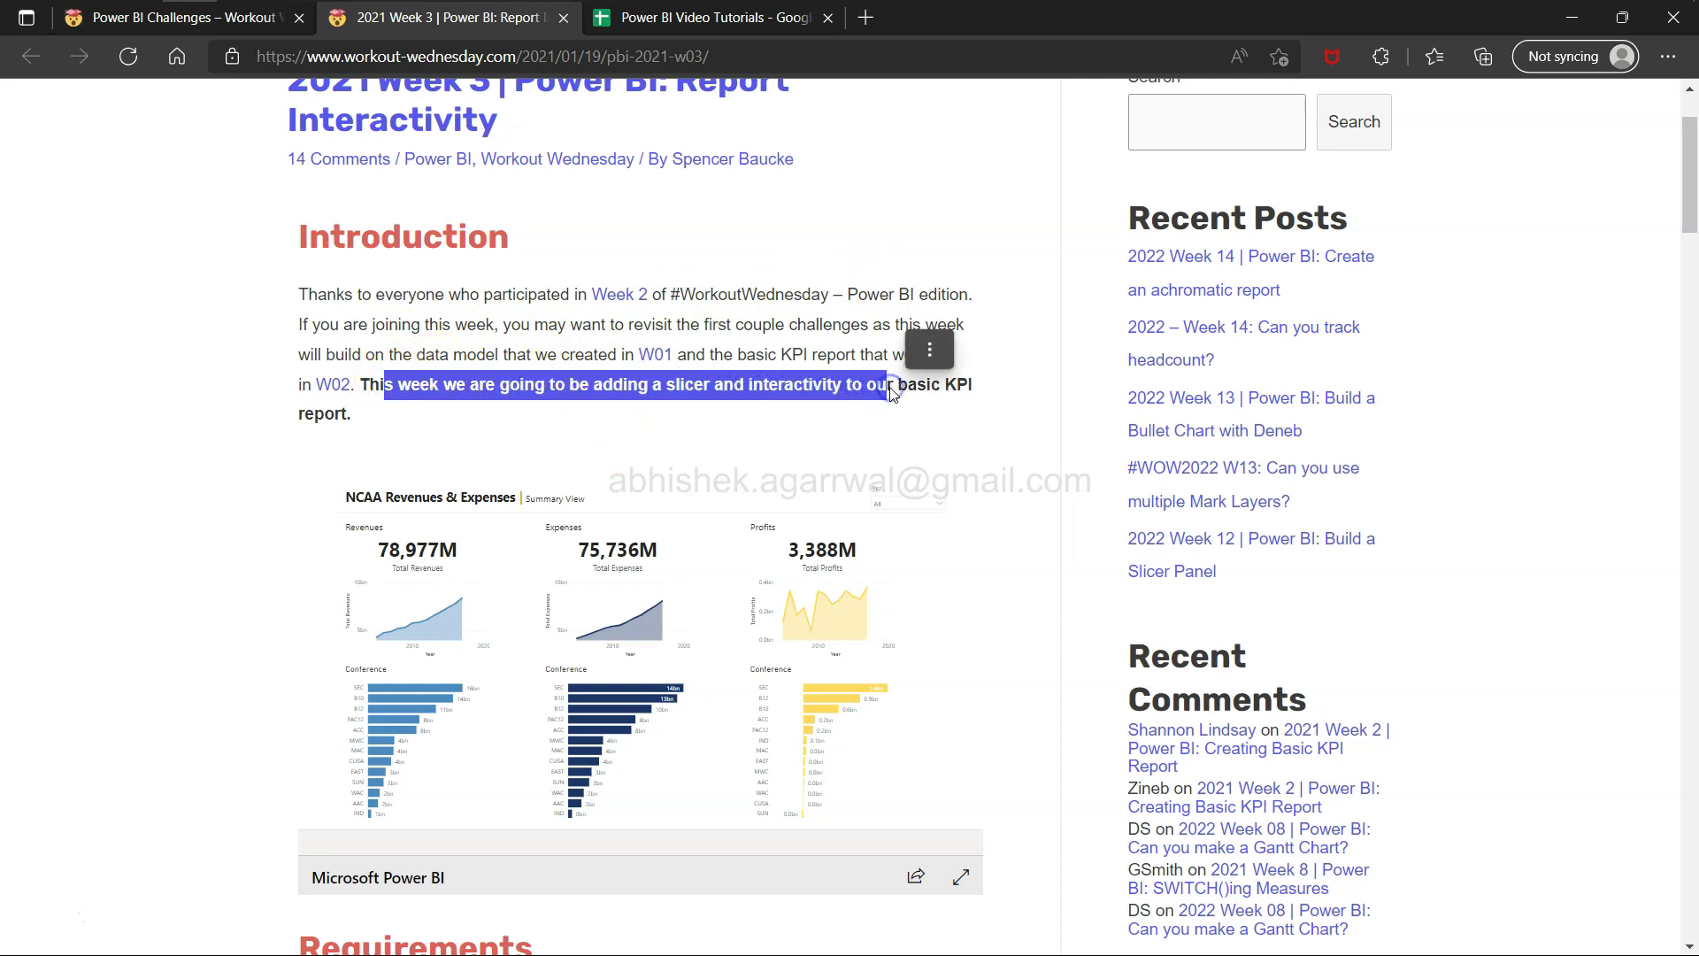
double_click(889, 386)
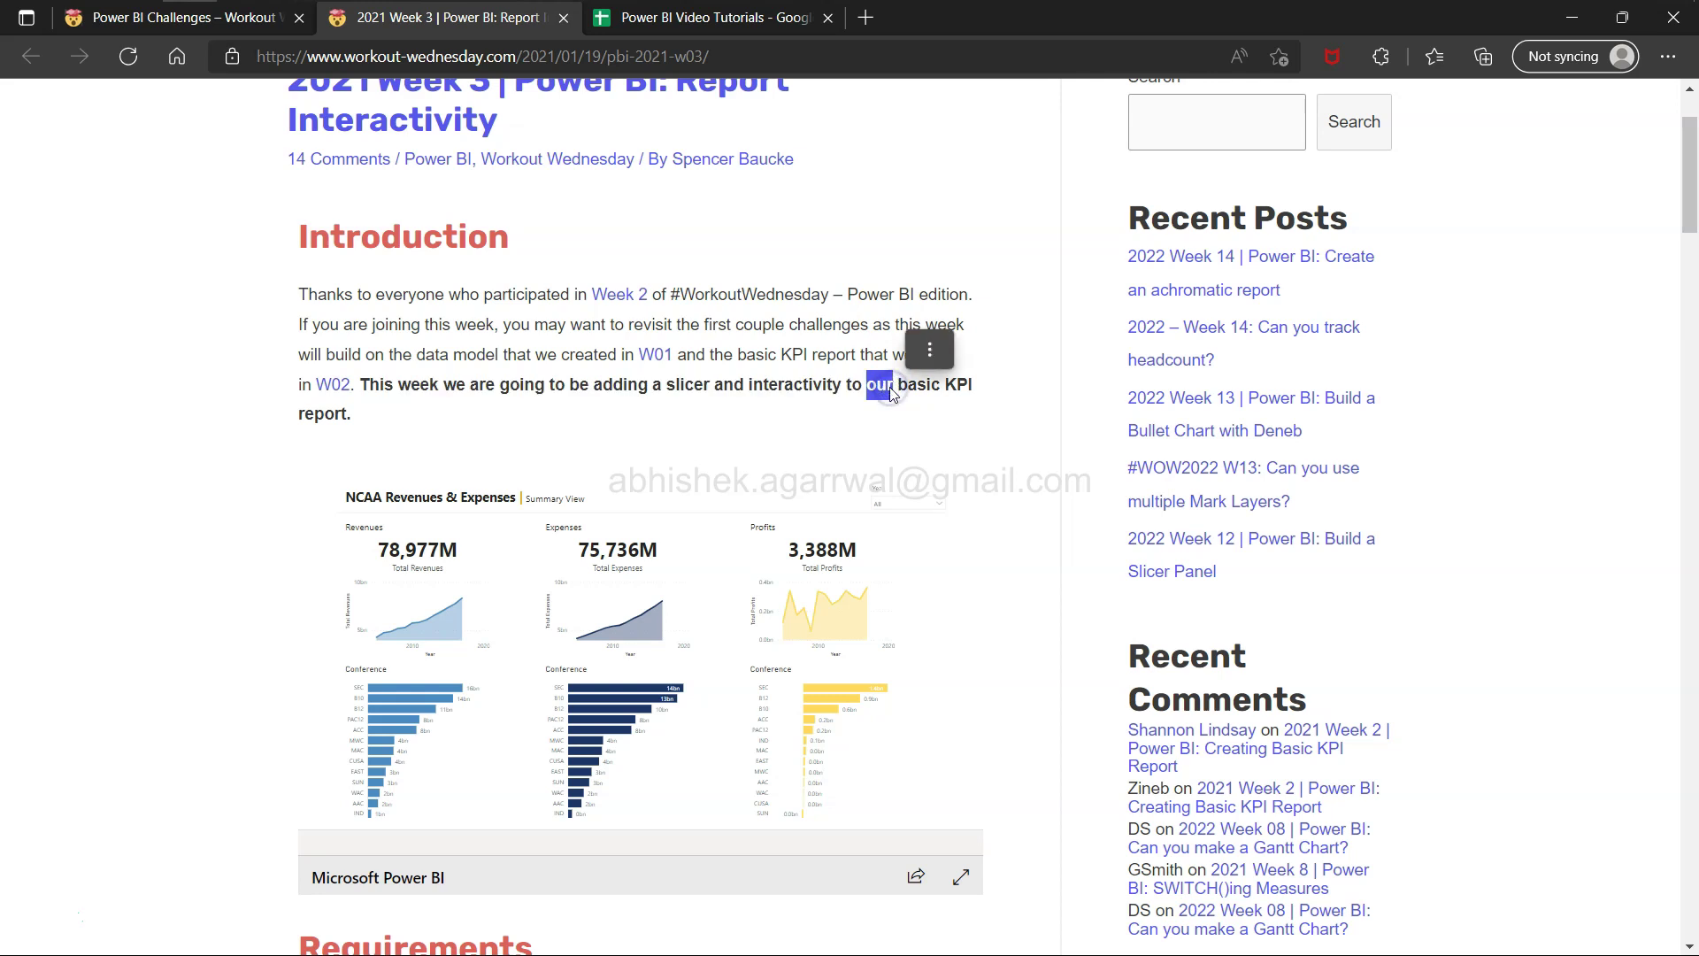
drag(652, 384, 720, 392)
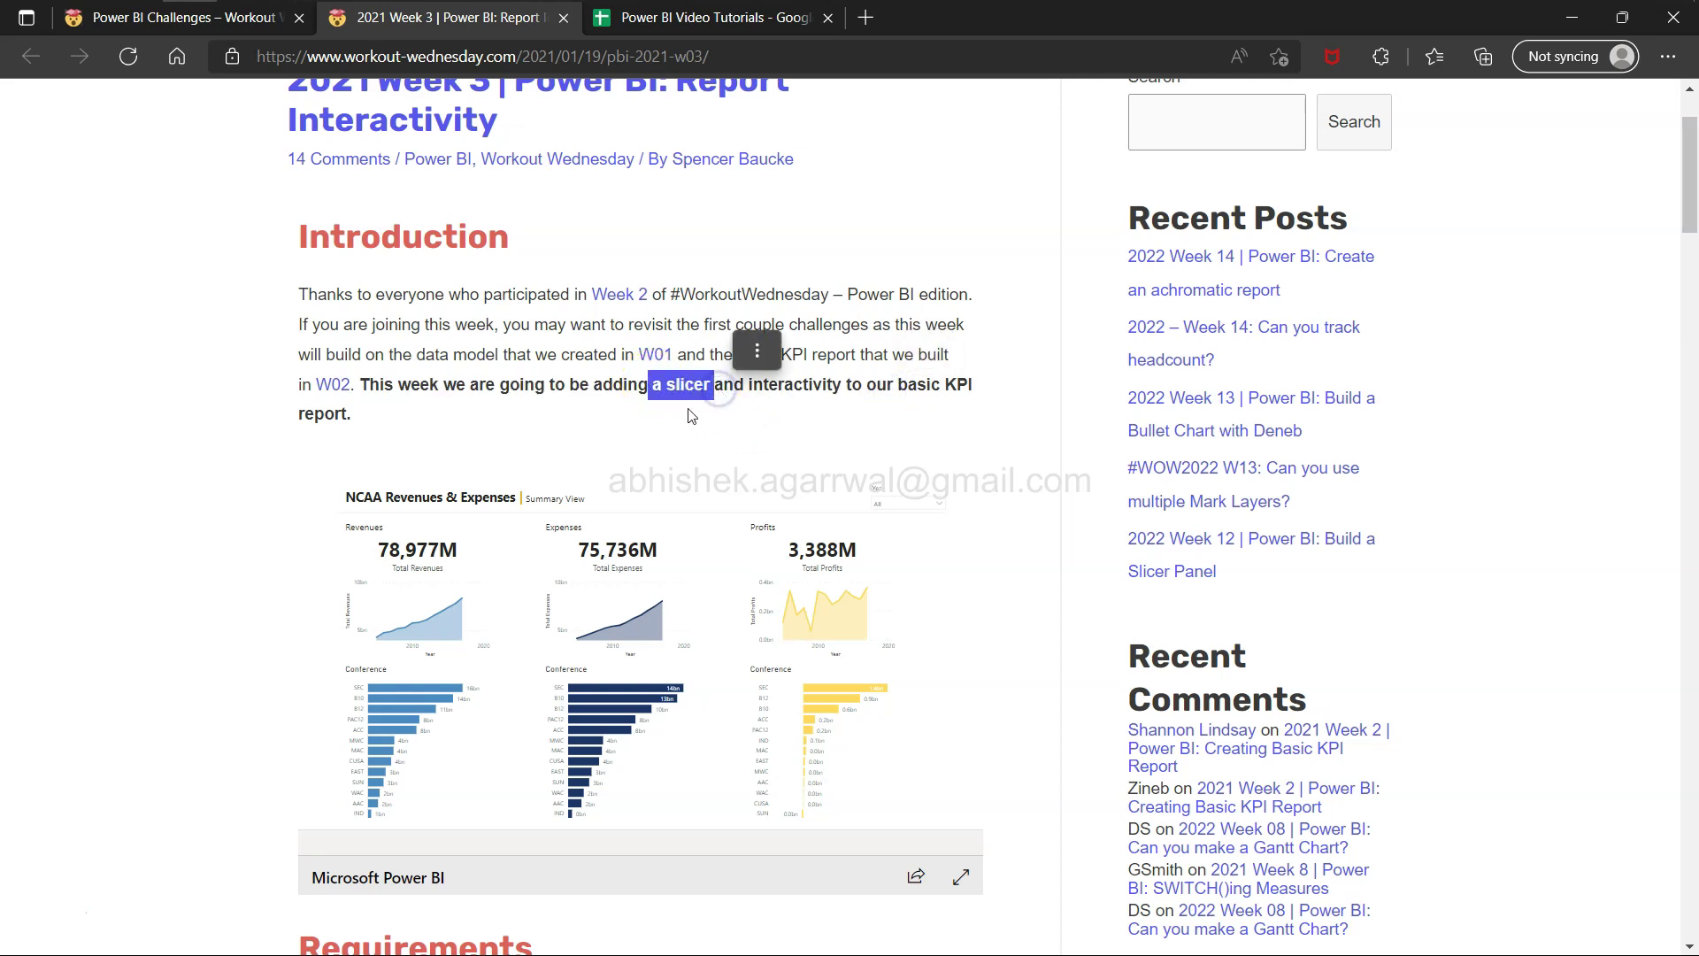
click(692, 414)
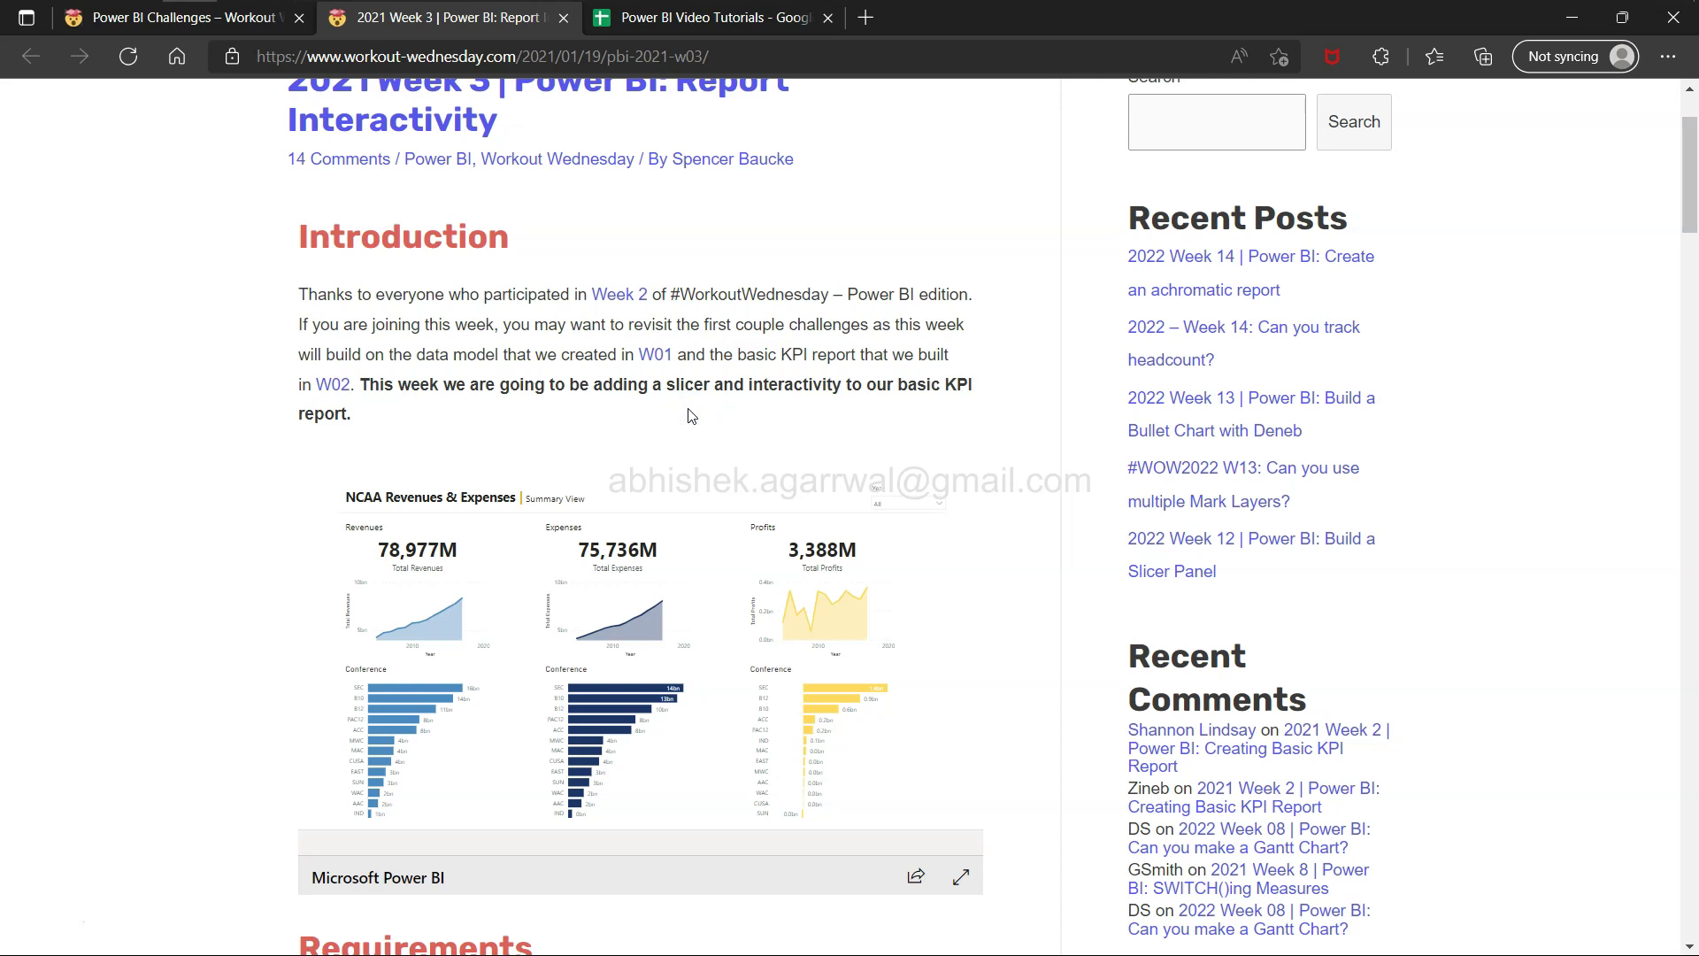
scroll(692, 415, down, 1)
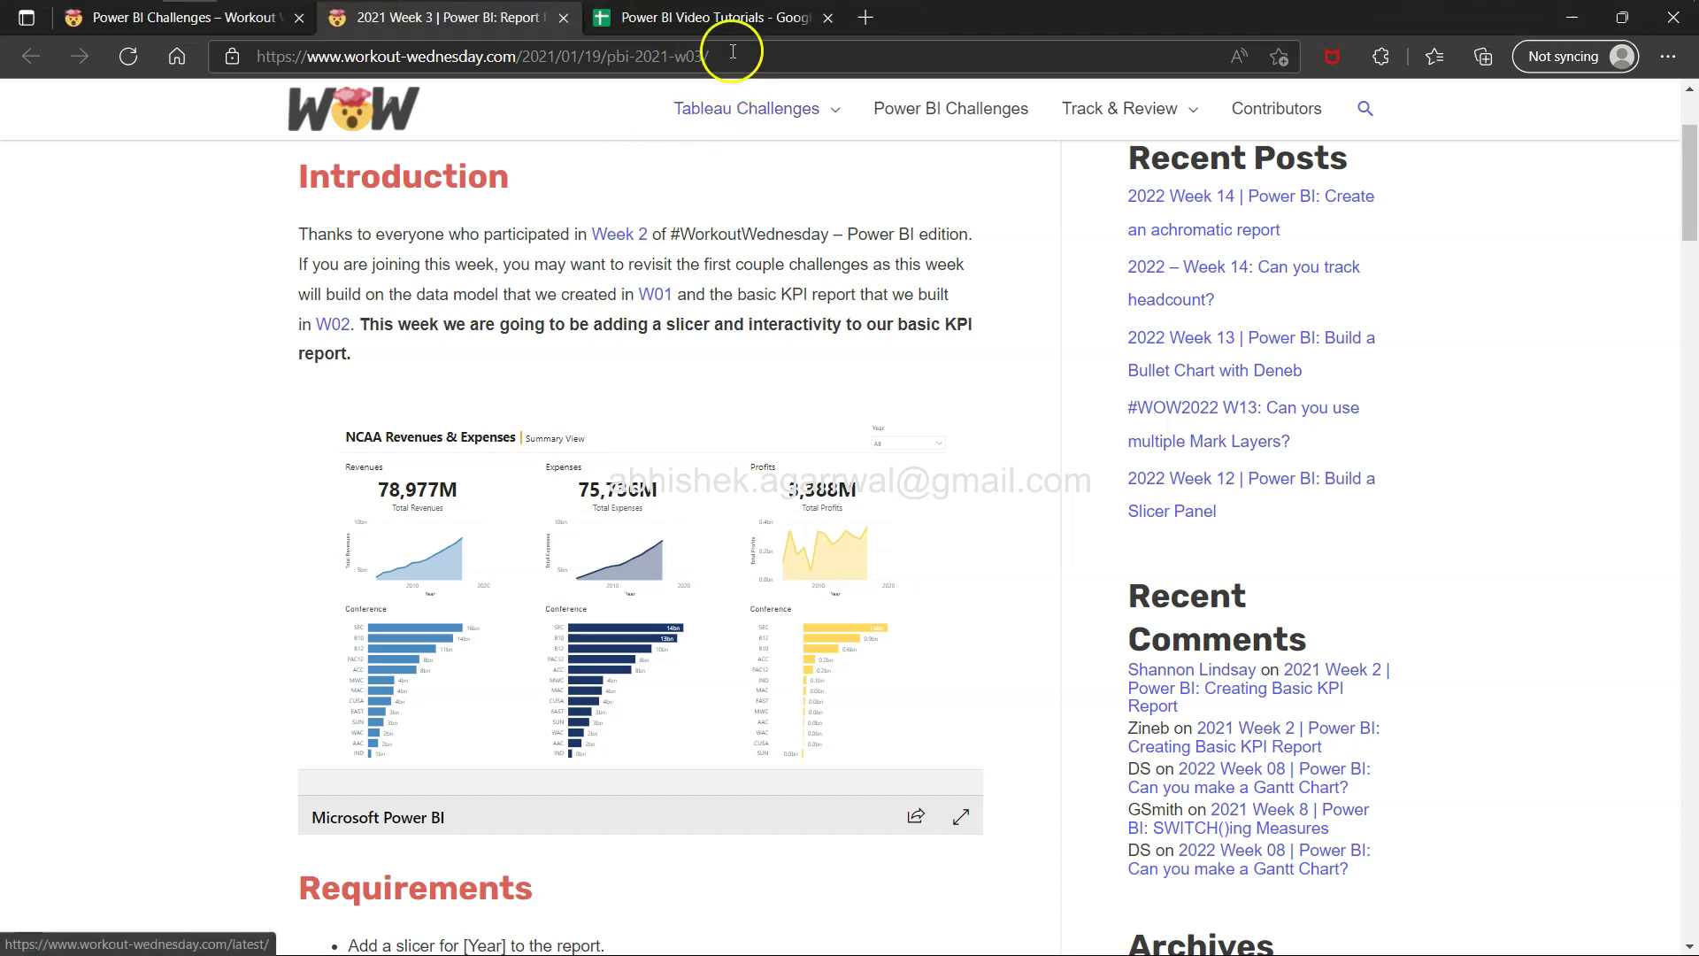
Glance at the spreadsheet's Feature Explainer sheet and come back to the challenge page
click(738, 19)
click(217, 931)
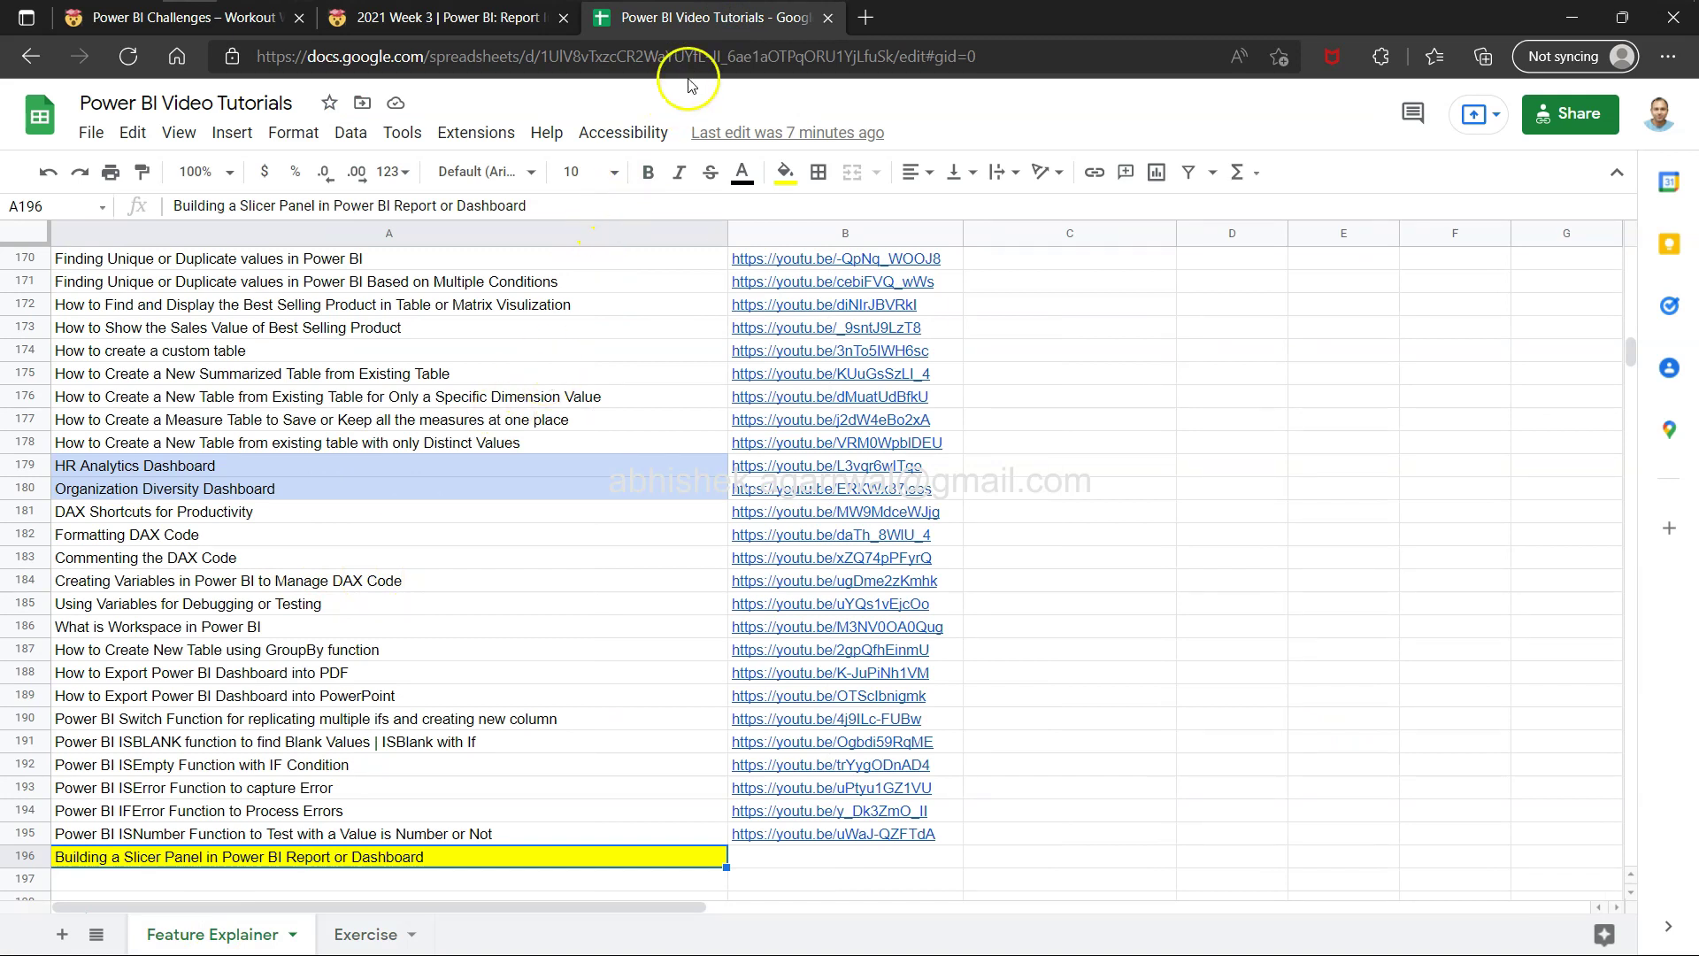
click(507, 28)
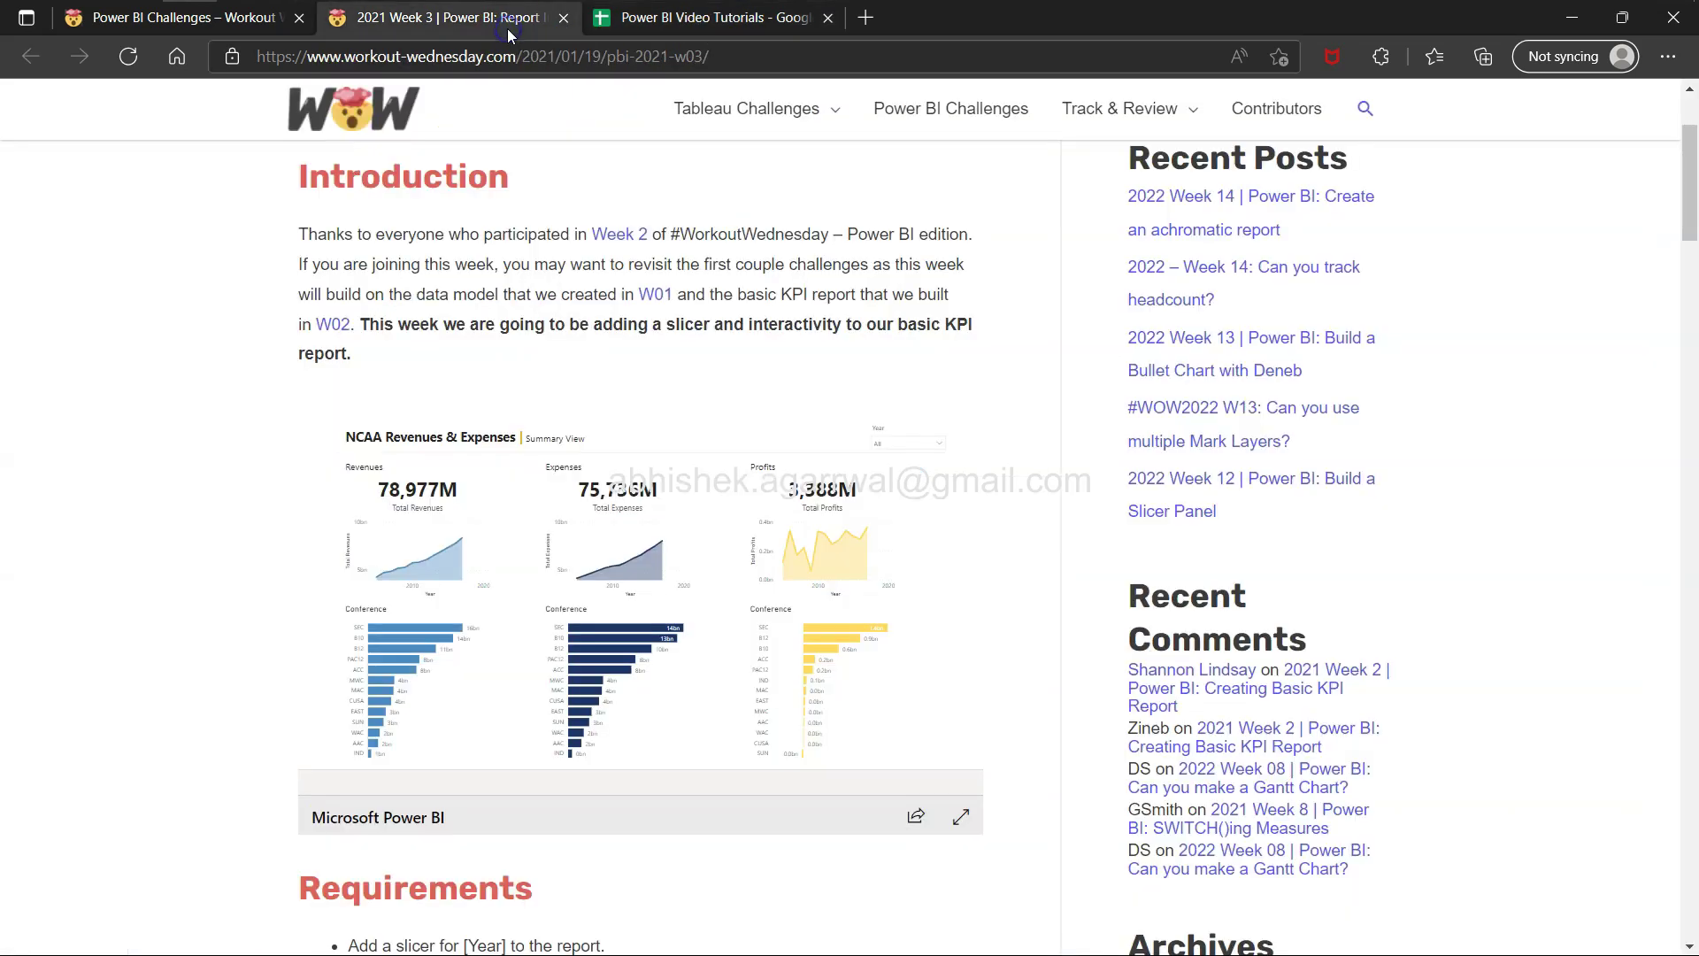
right_click(726, 322)
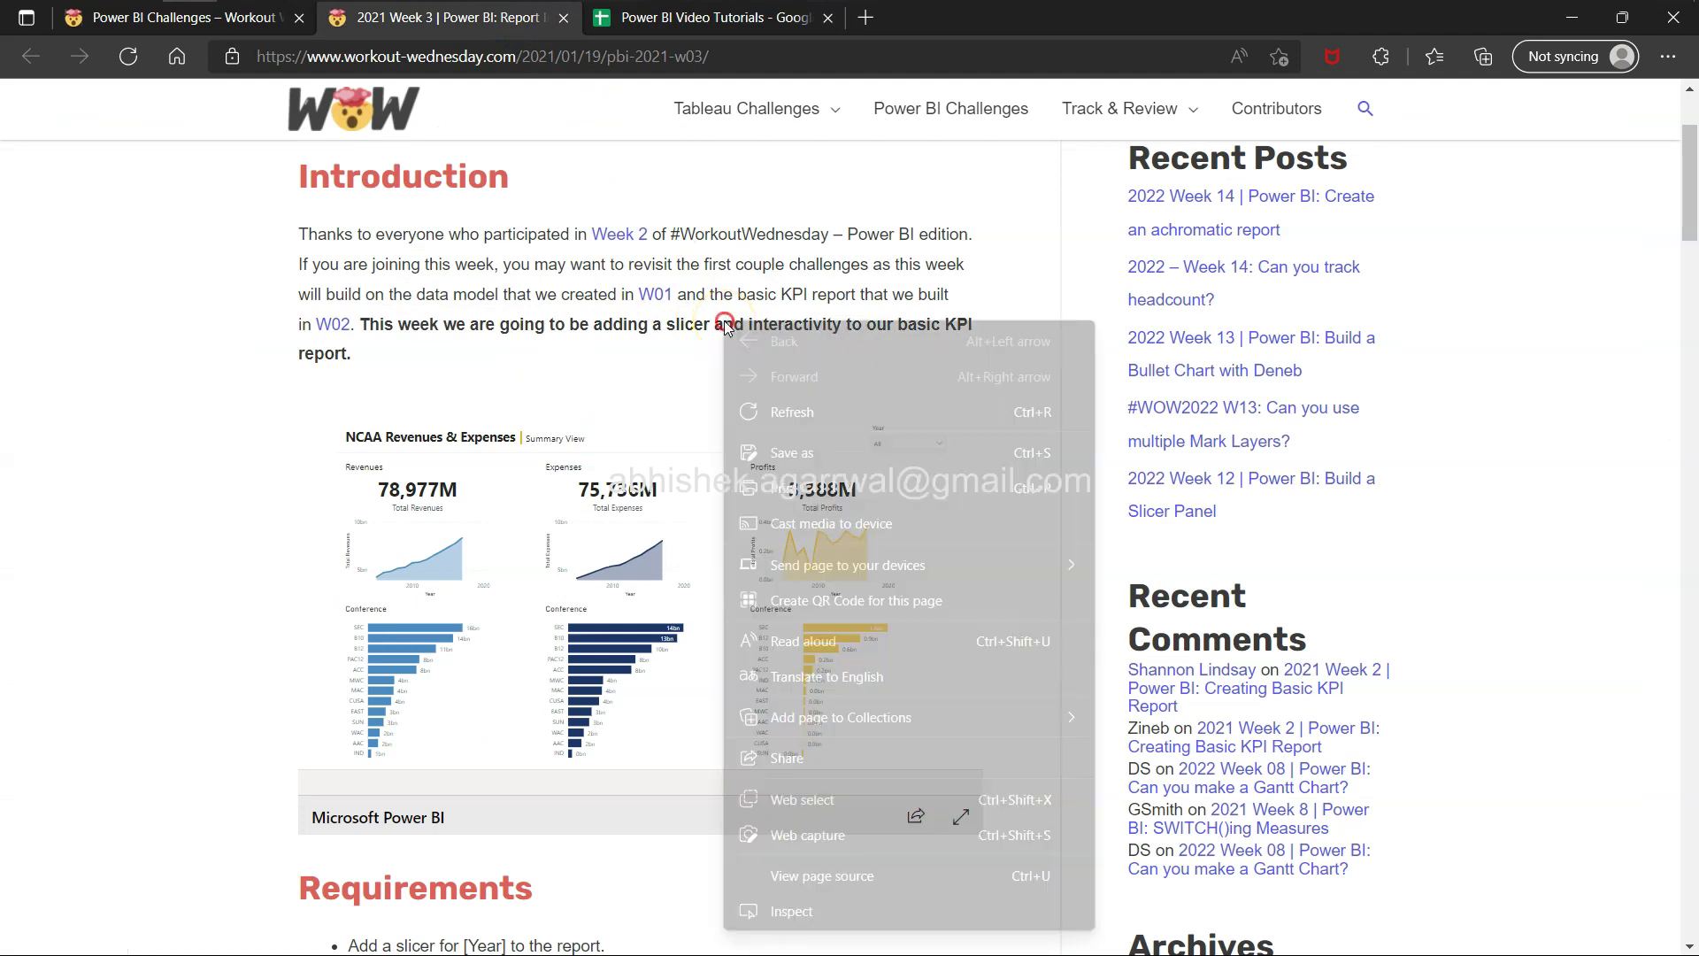
double_click(691, 293)
click(857, 294)
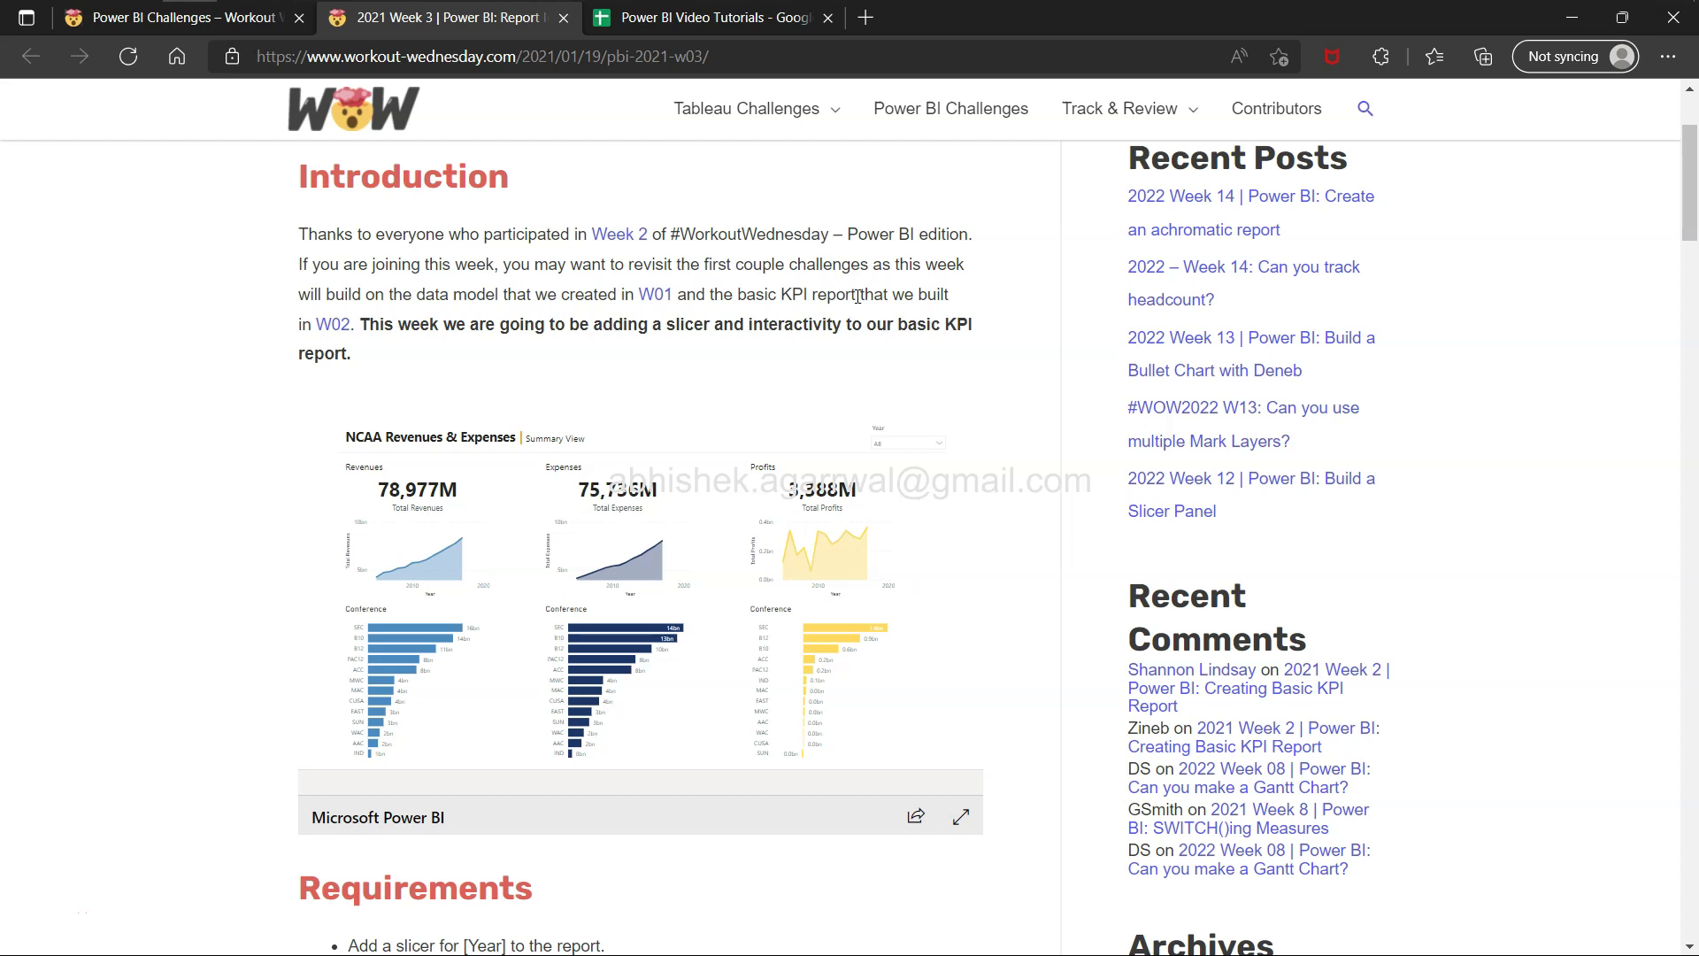
Highlight the first requirement about a Year slicer, then switch to Power BI Desktop
scroll(857, 296, down, 5)
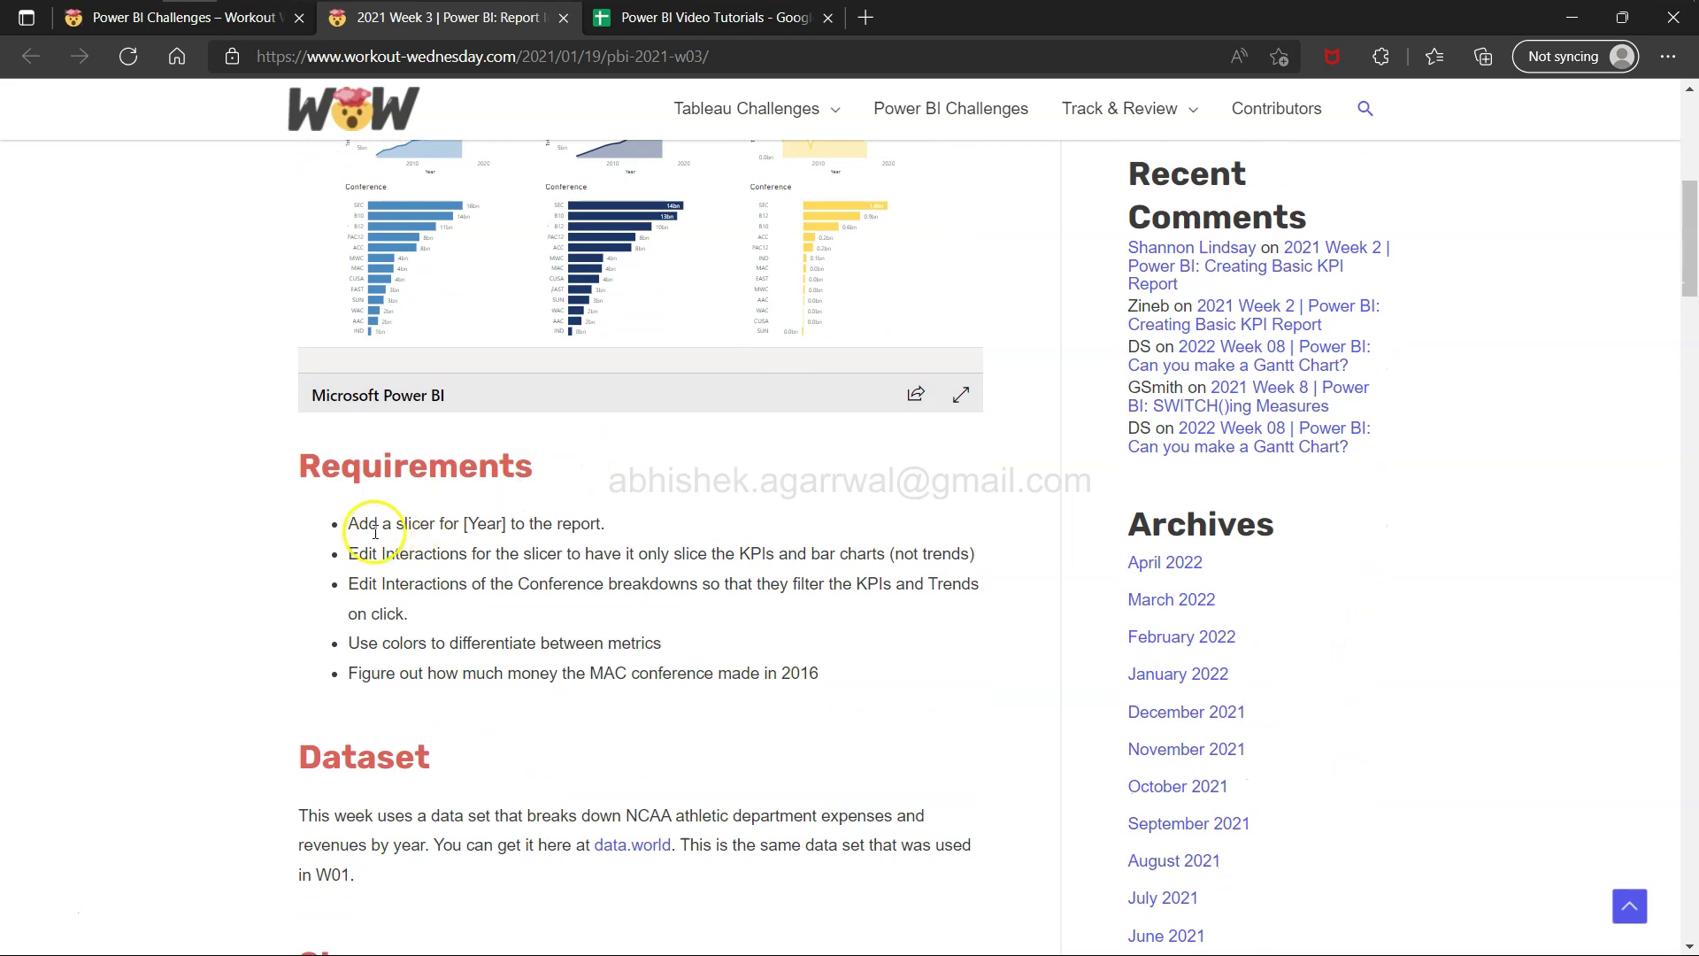
drag(368, 525, 549, 527)
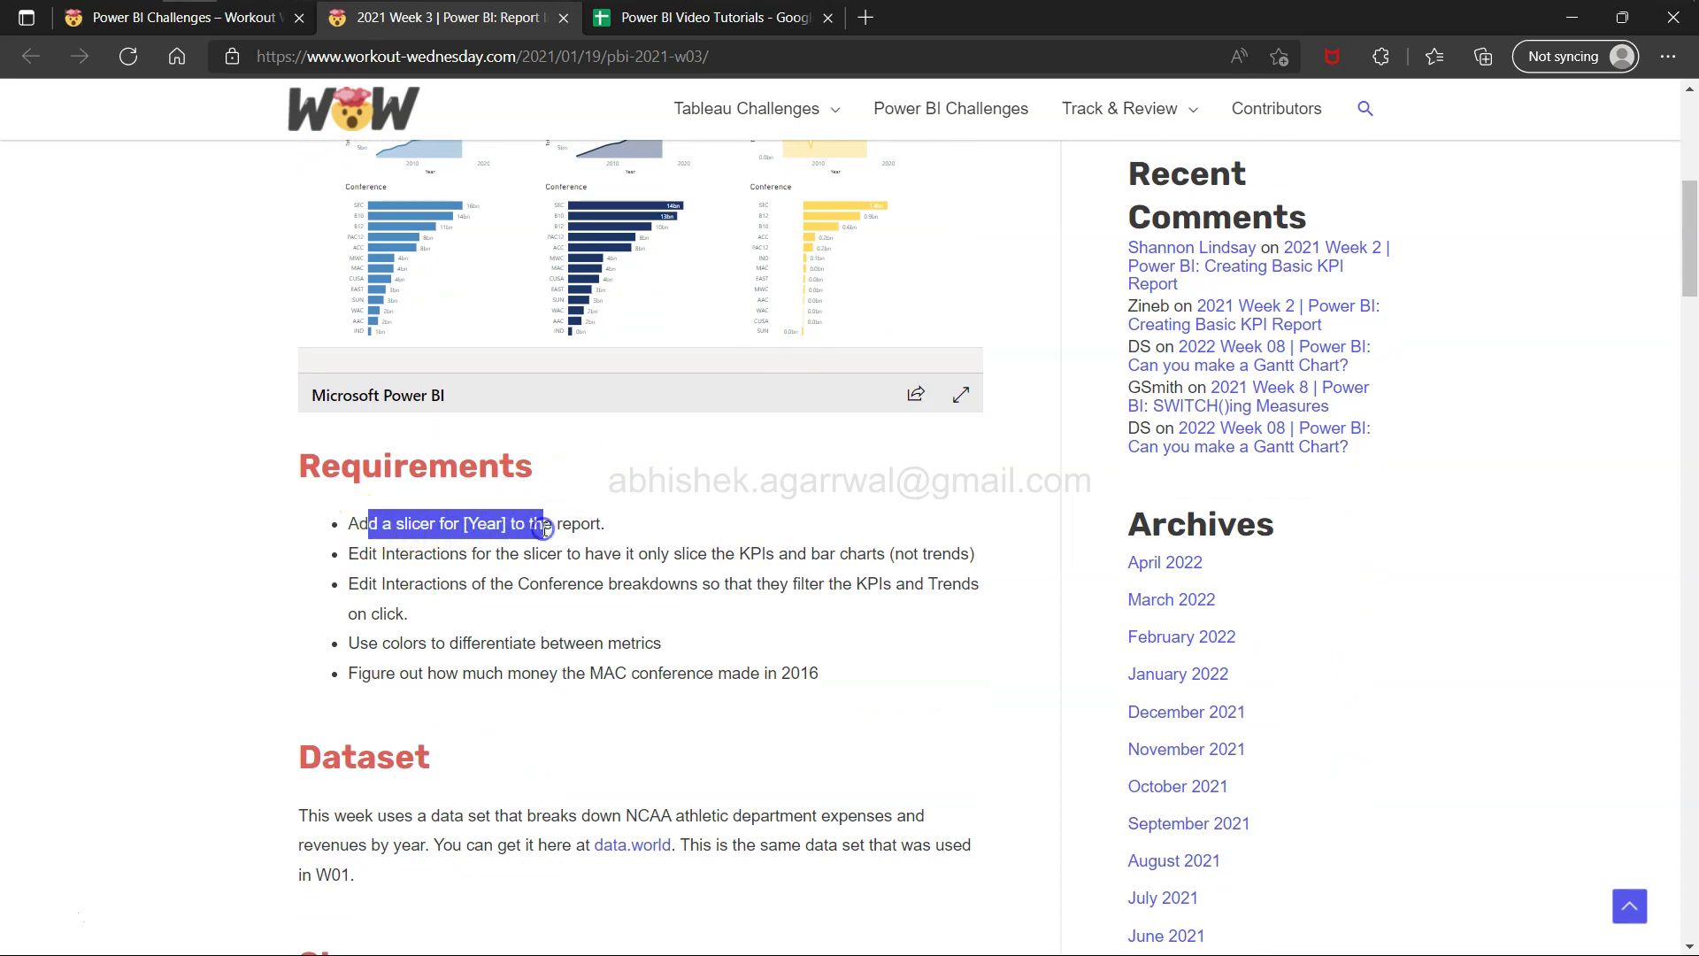
key(alt+Tab)
key(alt+Tab)
key(alt+Tab)
key(alt+Tab)
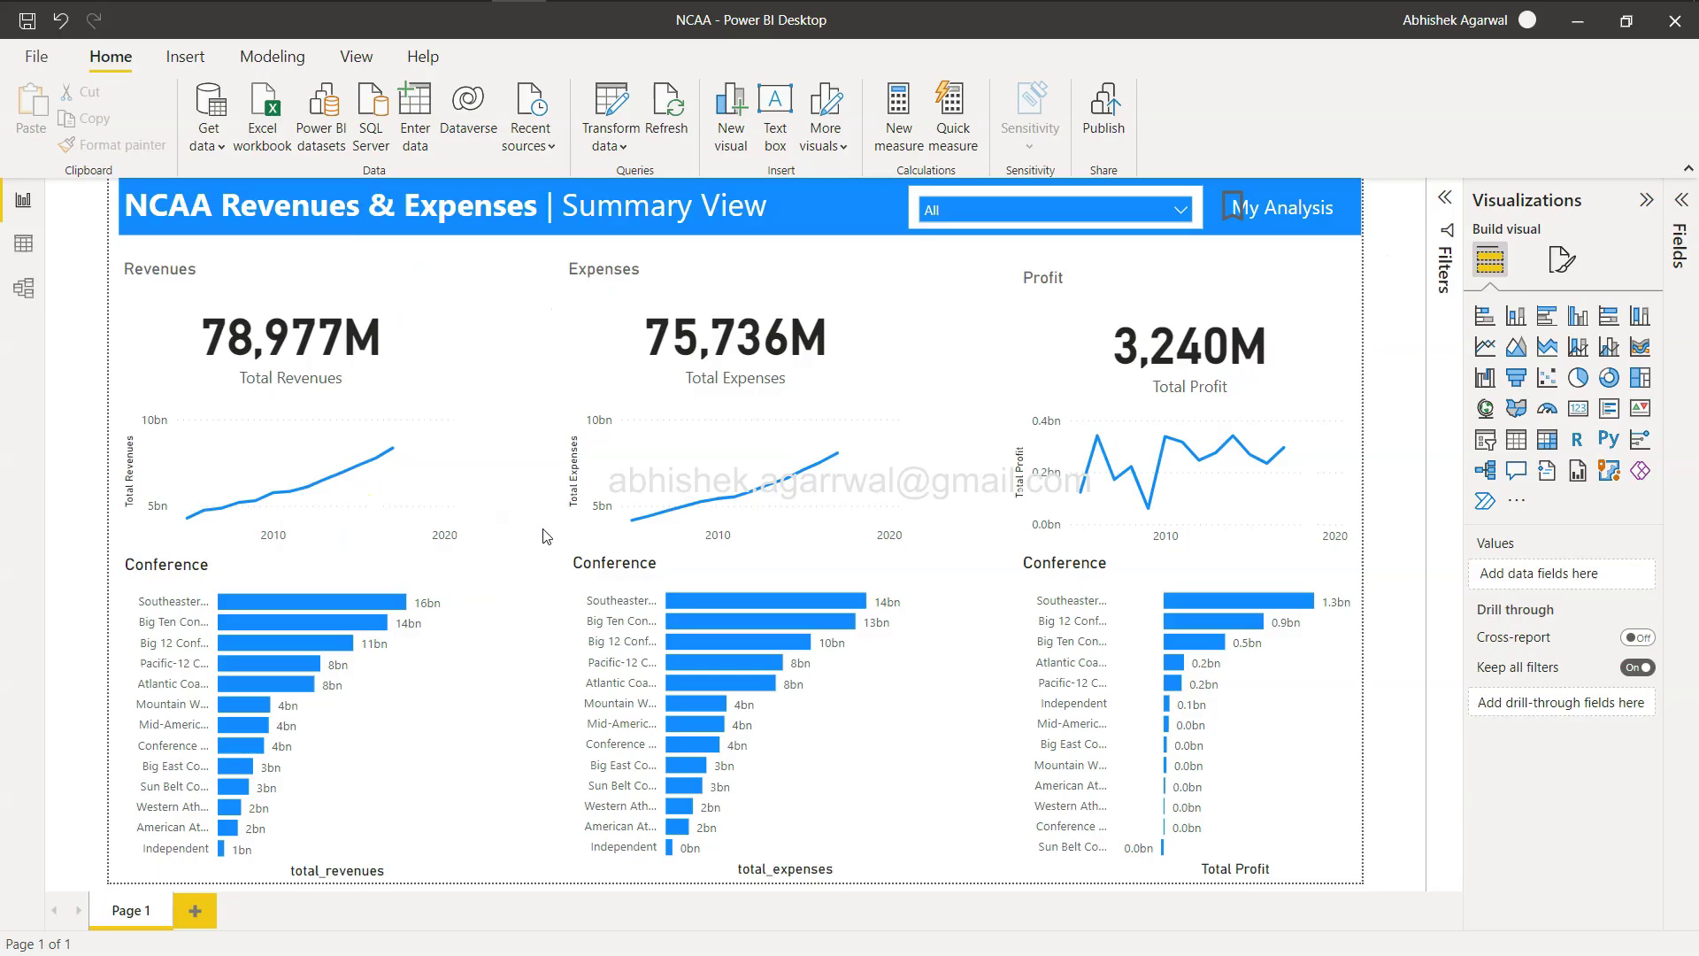
Add a new slicer that filters by year from the finances_fact table
mouse_move(791, 453)
click(1485, 439)
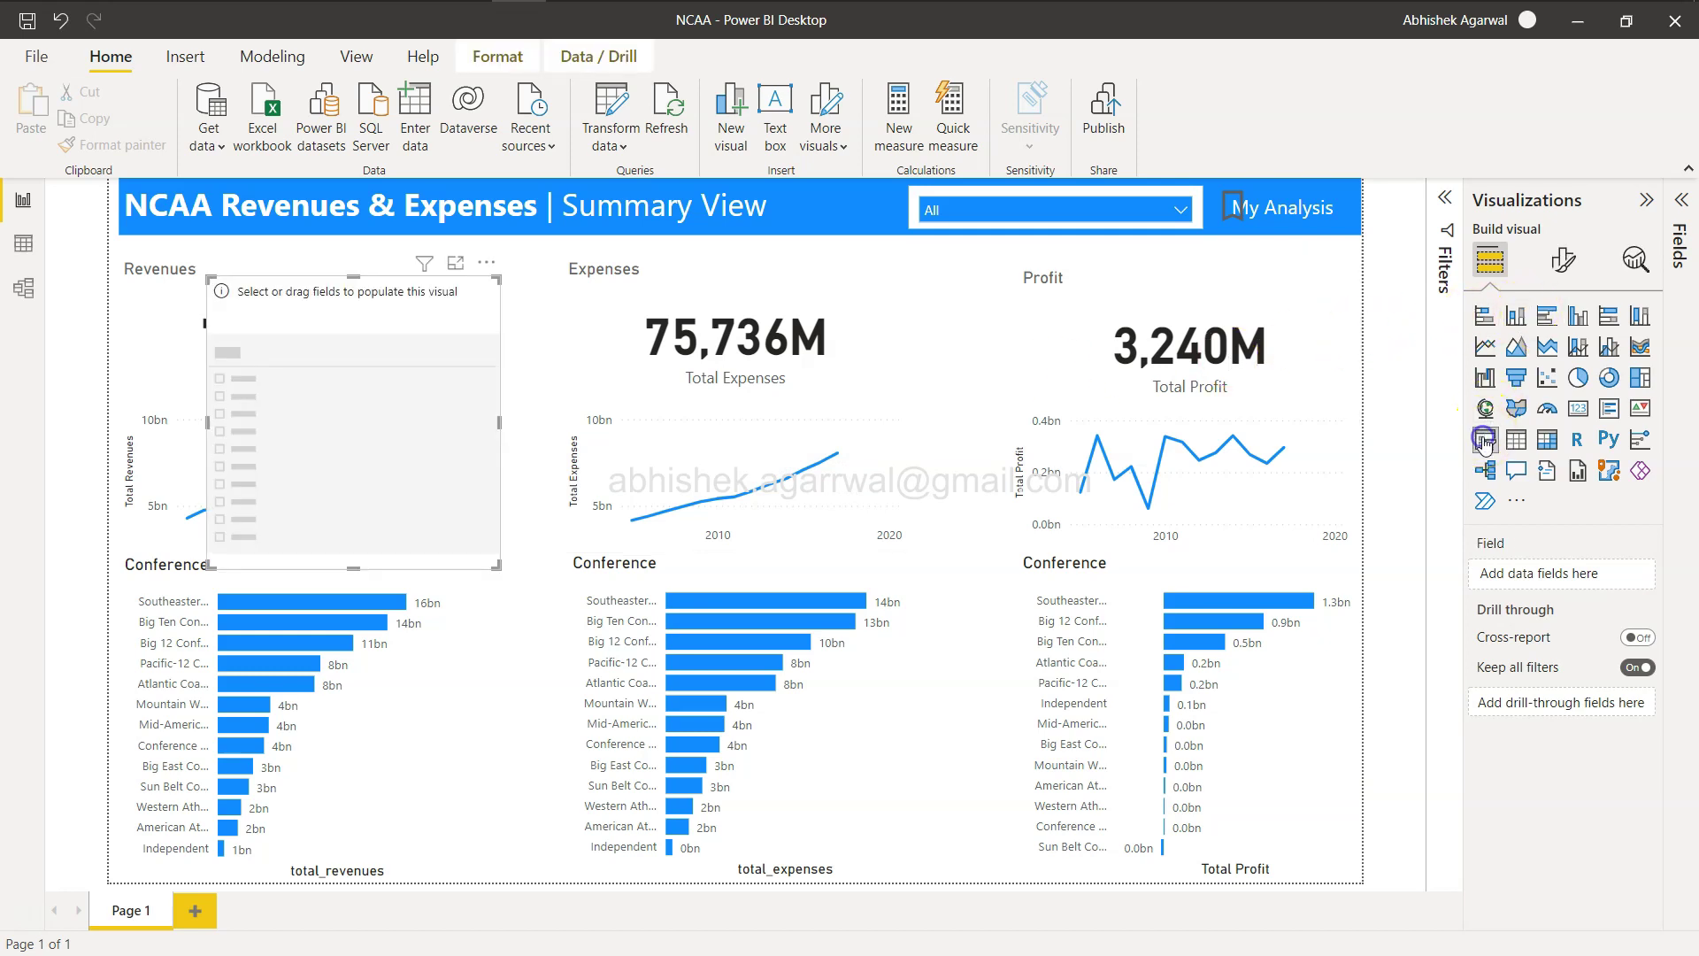
click(1564, 259)
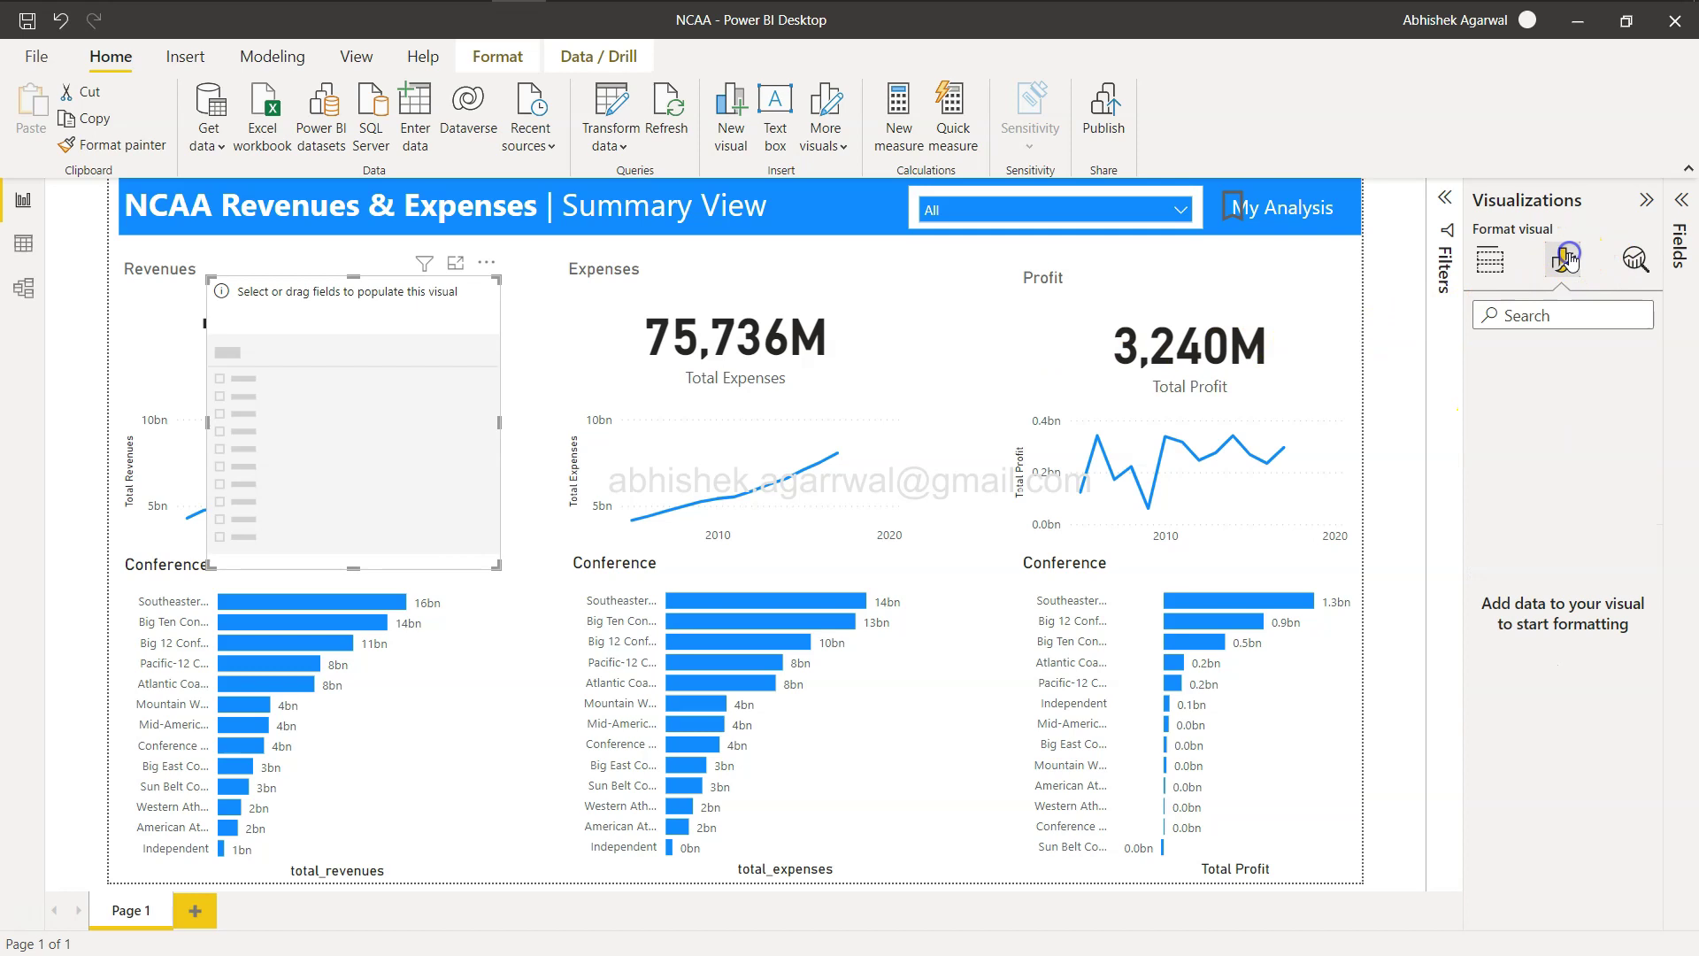
click(1490, 259)
click(1681, 200)
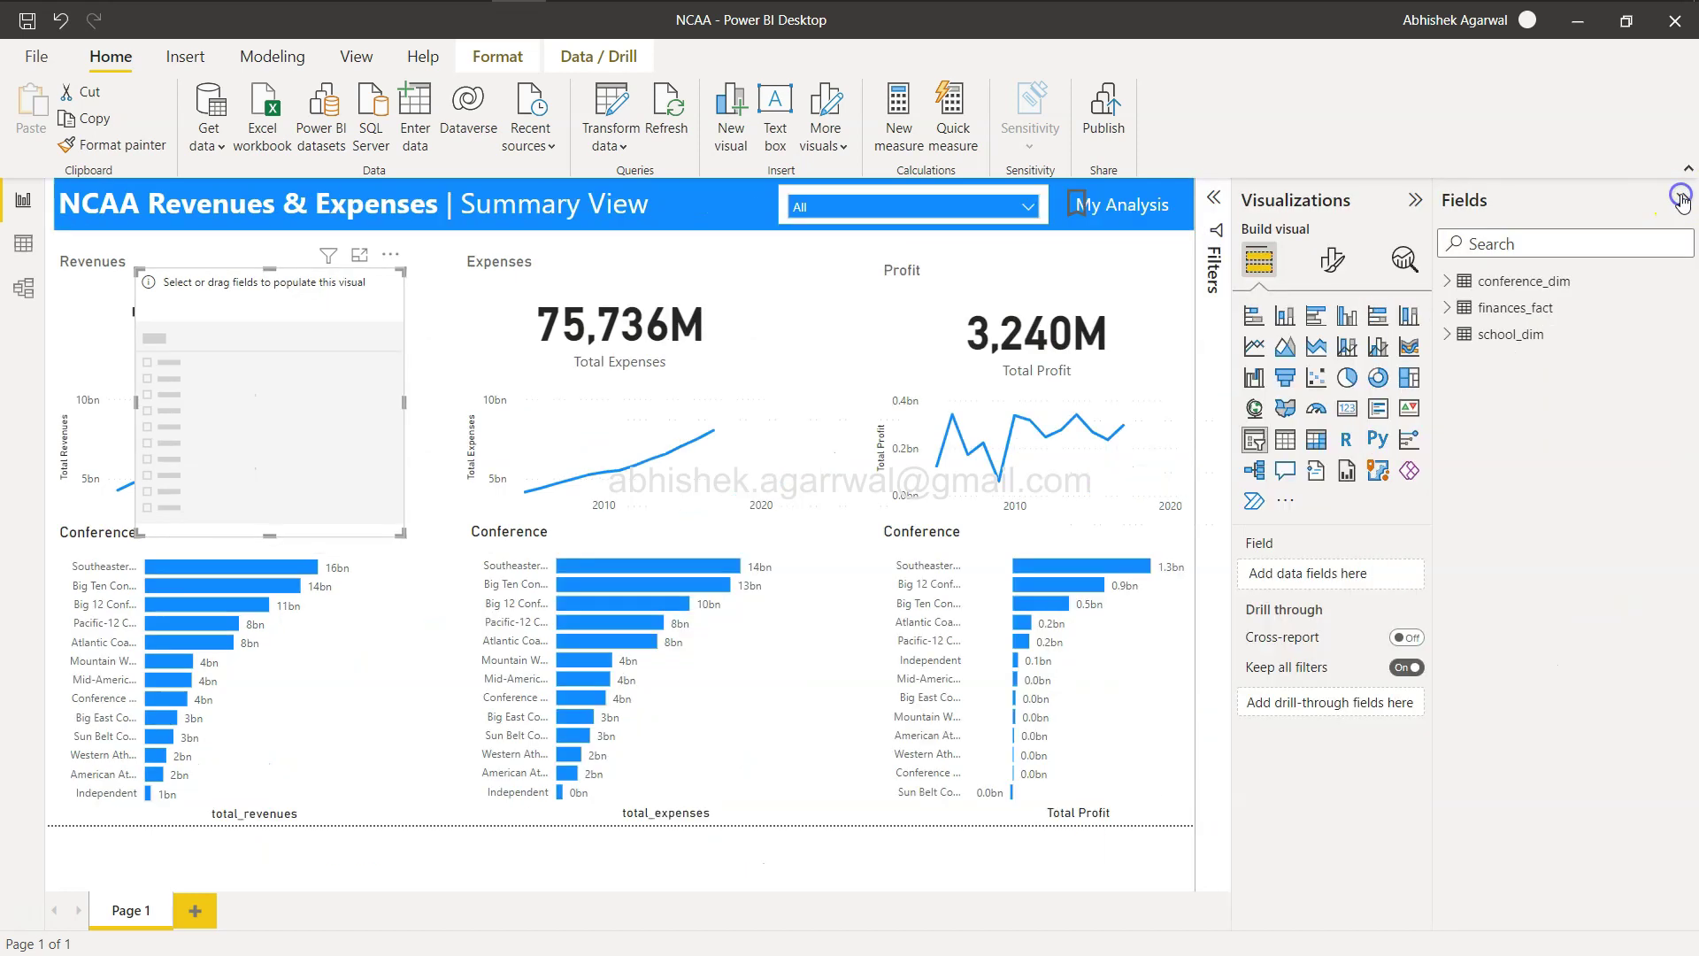
click(1450, 308)
scroll(1598, 660, down, 5)
drag(1530, 880, 1337, 585)
drag(1339, 584, 1274, 566)
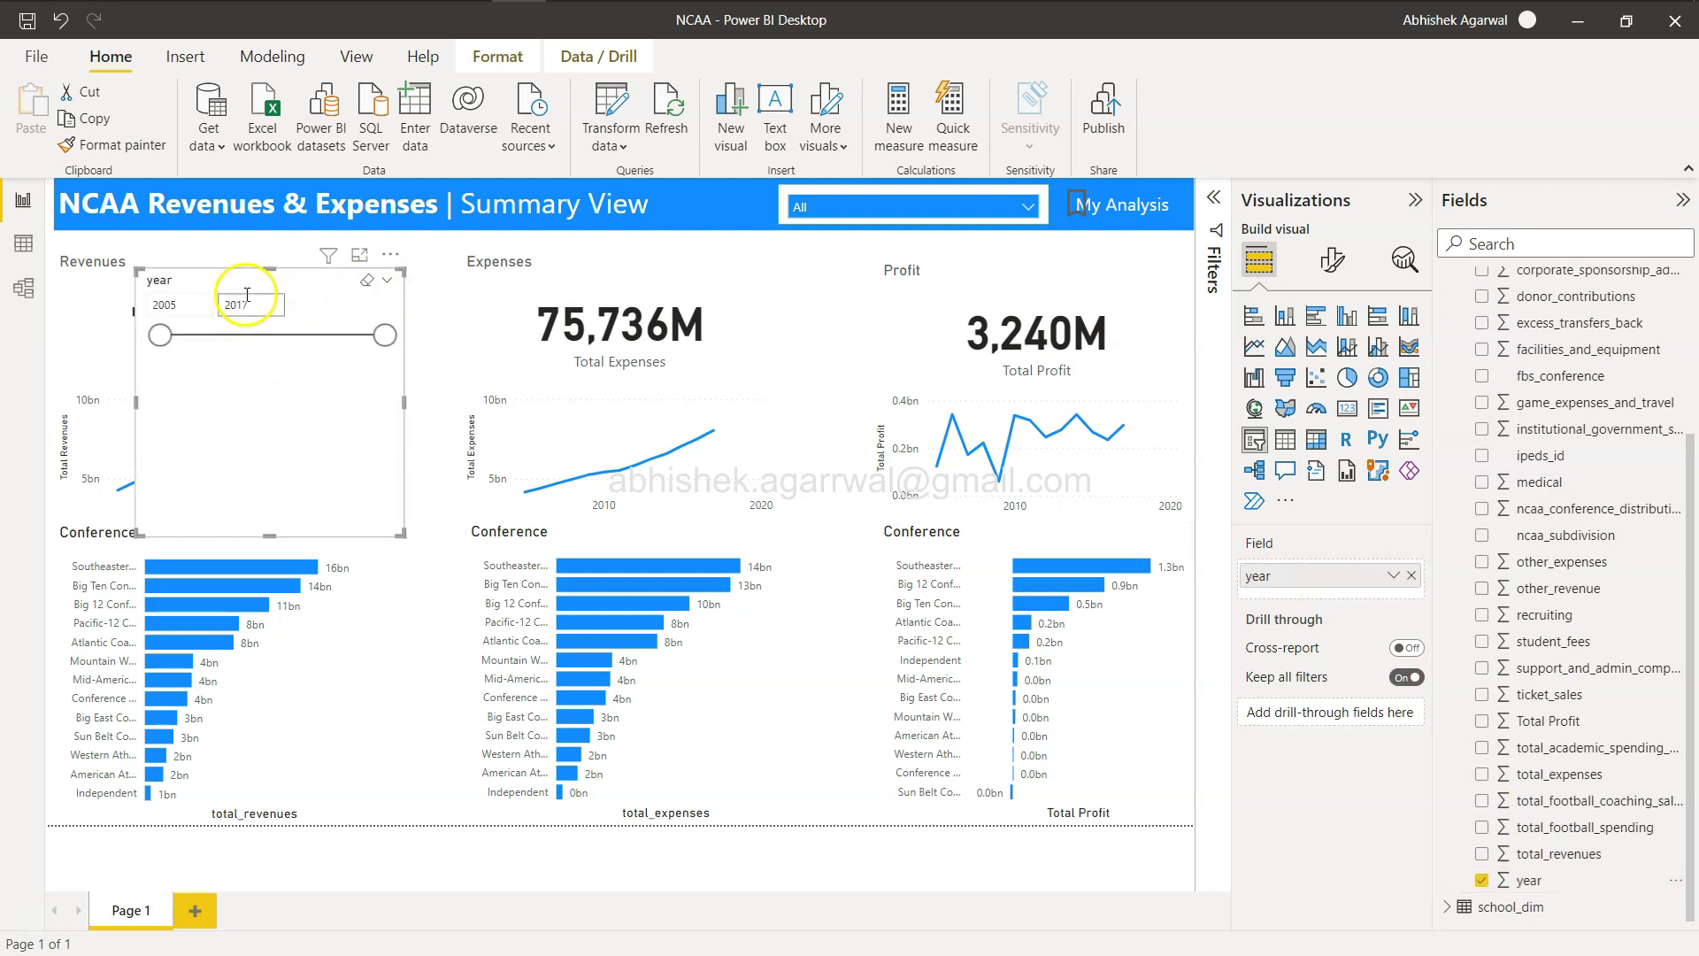
Make the year slicer a narrow Dropdown and place it in the blue header bar
drag(276, 534, 294, 358)
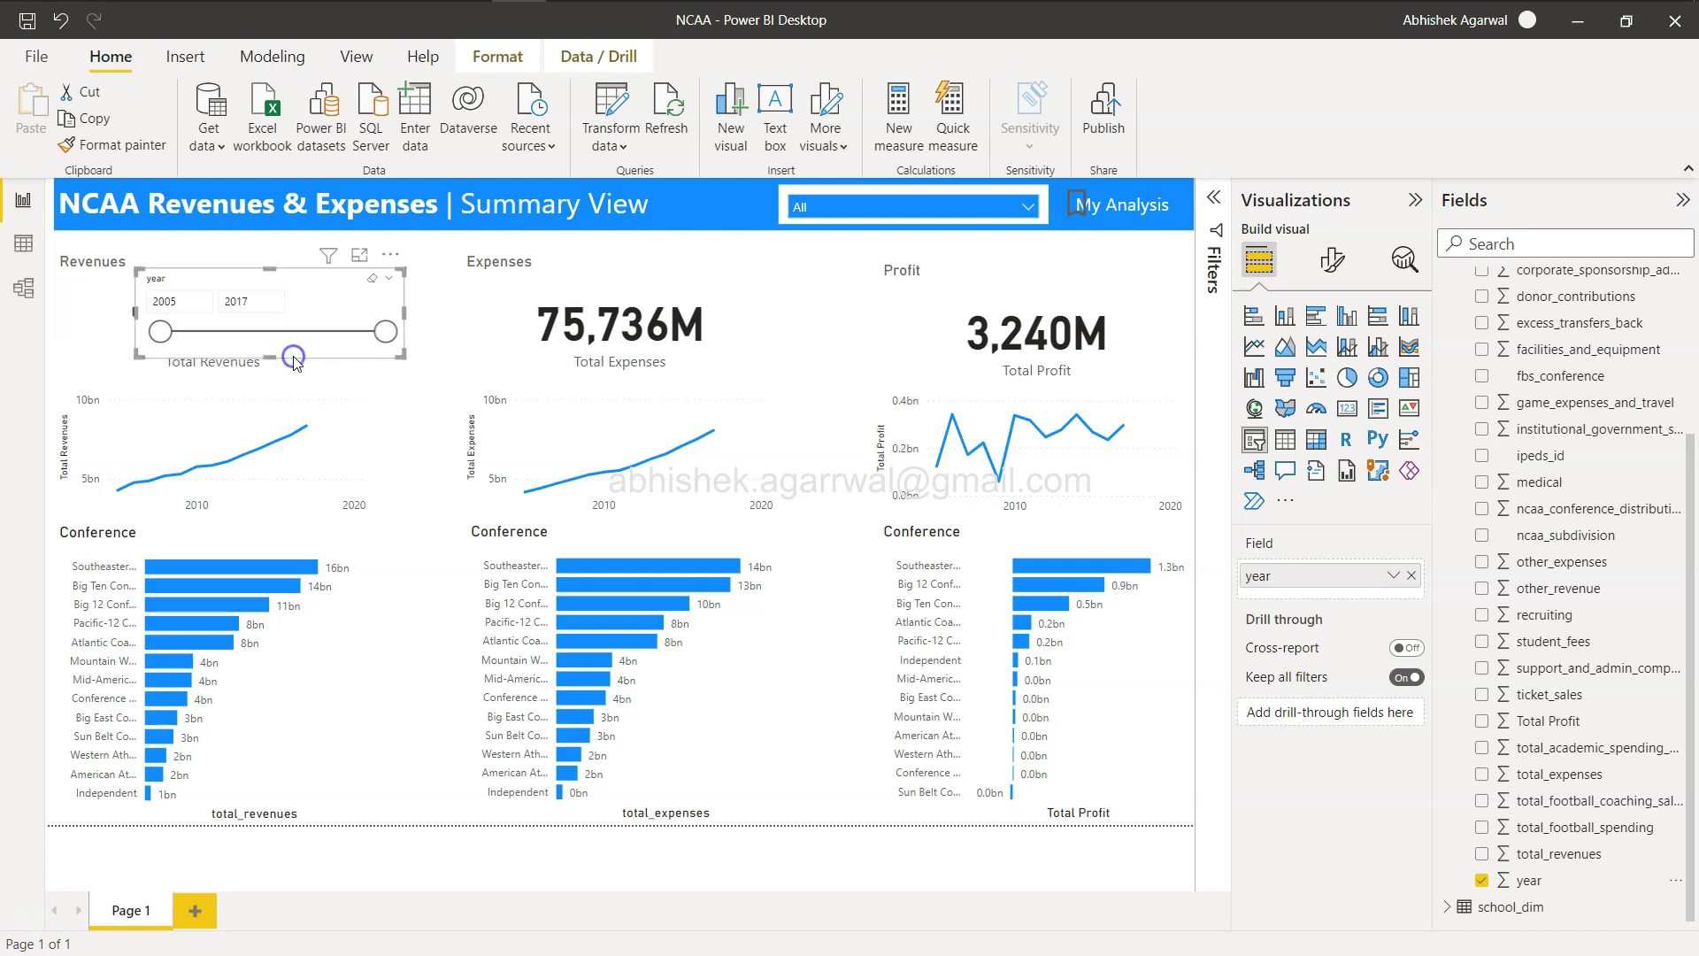
click(389, 278)
click(423, 331)
drag(405, 312, 264, 312)
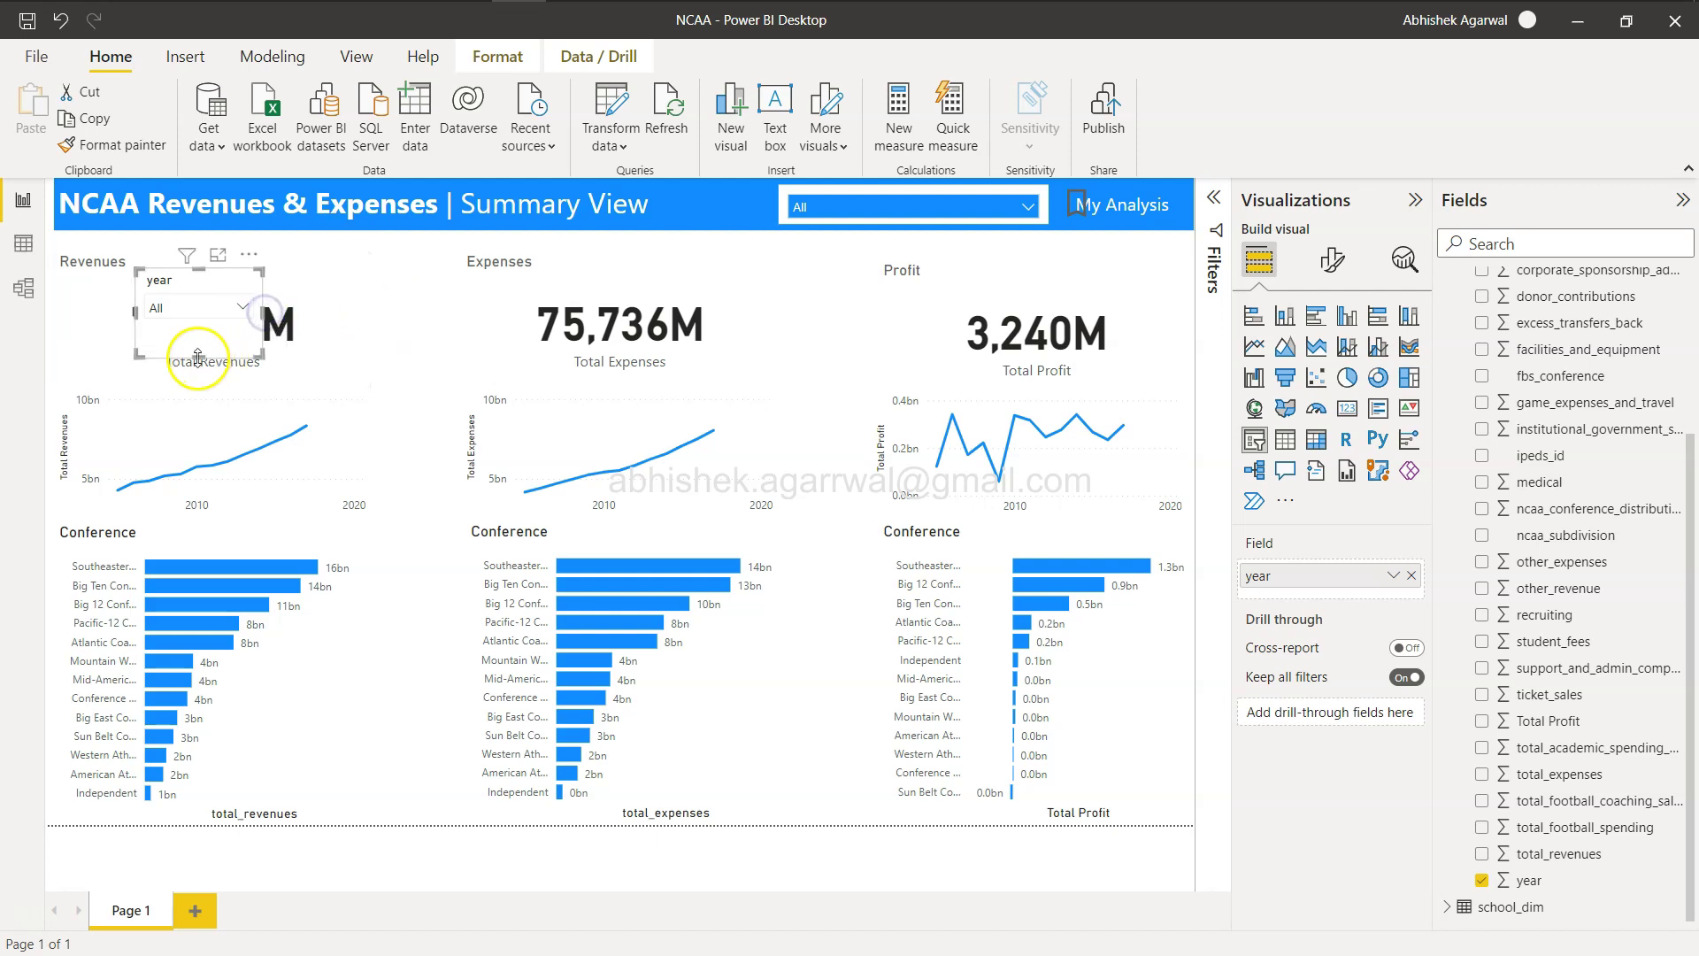
drag(205, 279, 714, 211)
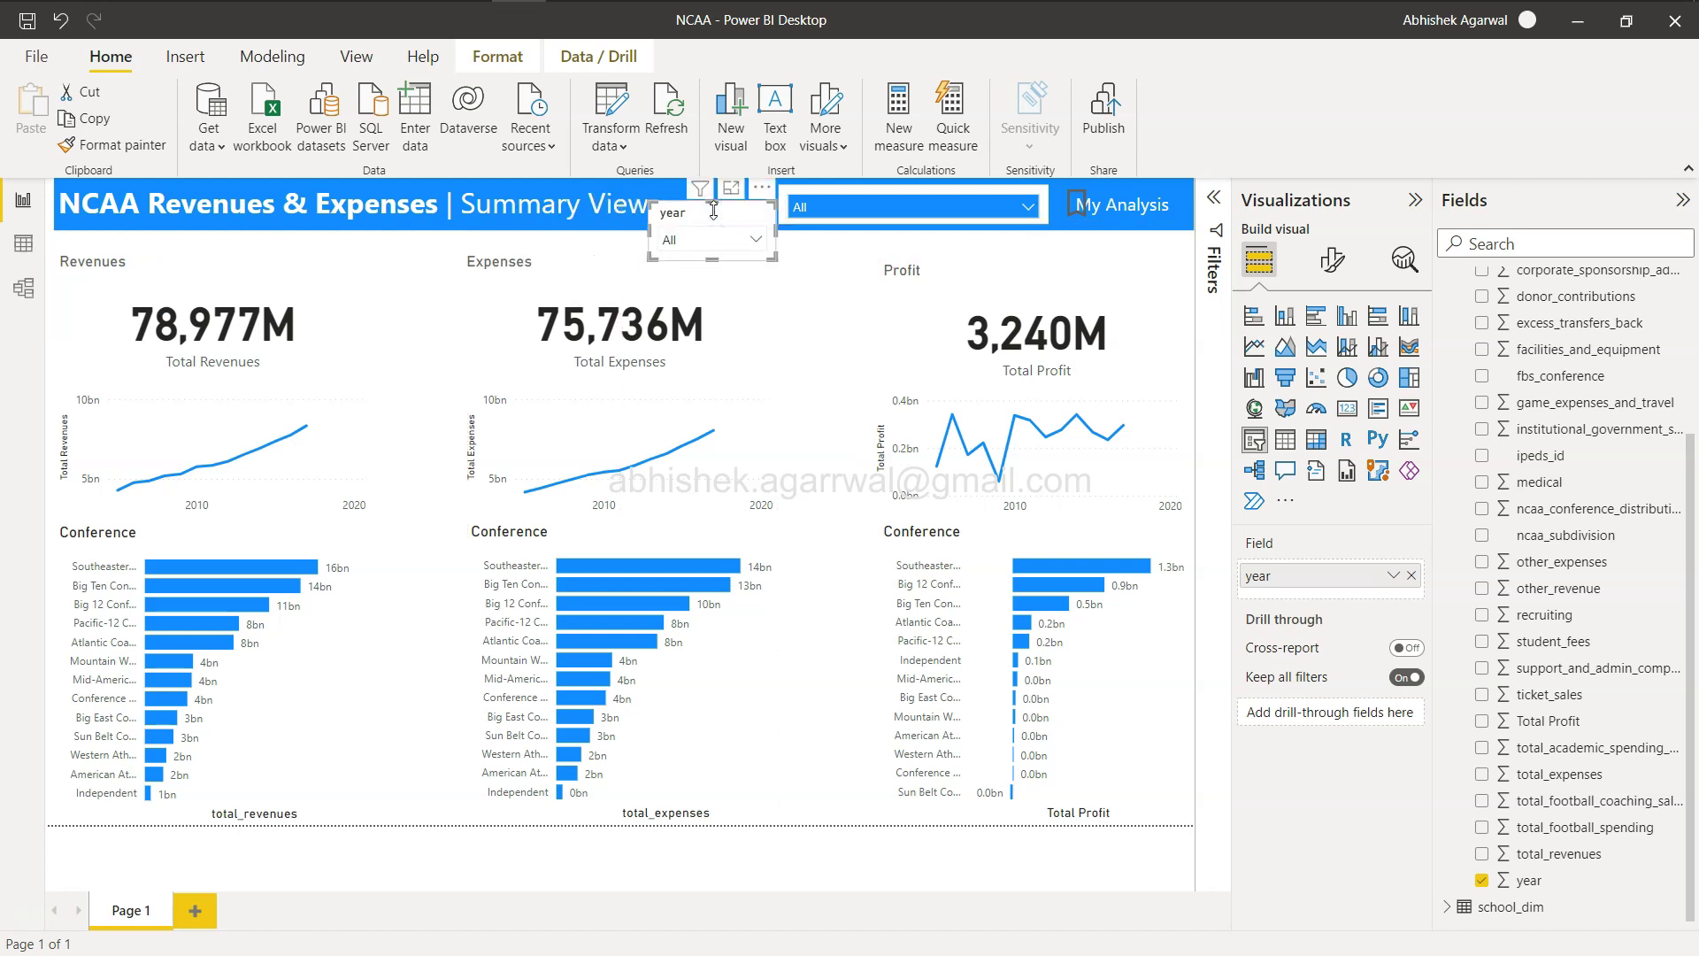
Swap the copied slicer's school field for year and move it beside Summary View
key(Delete)
click(888, 198)
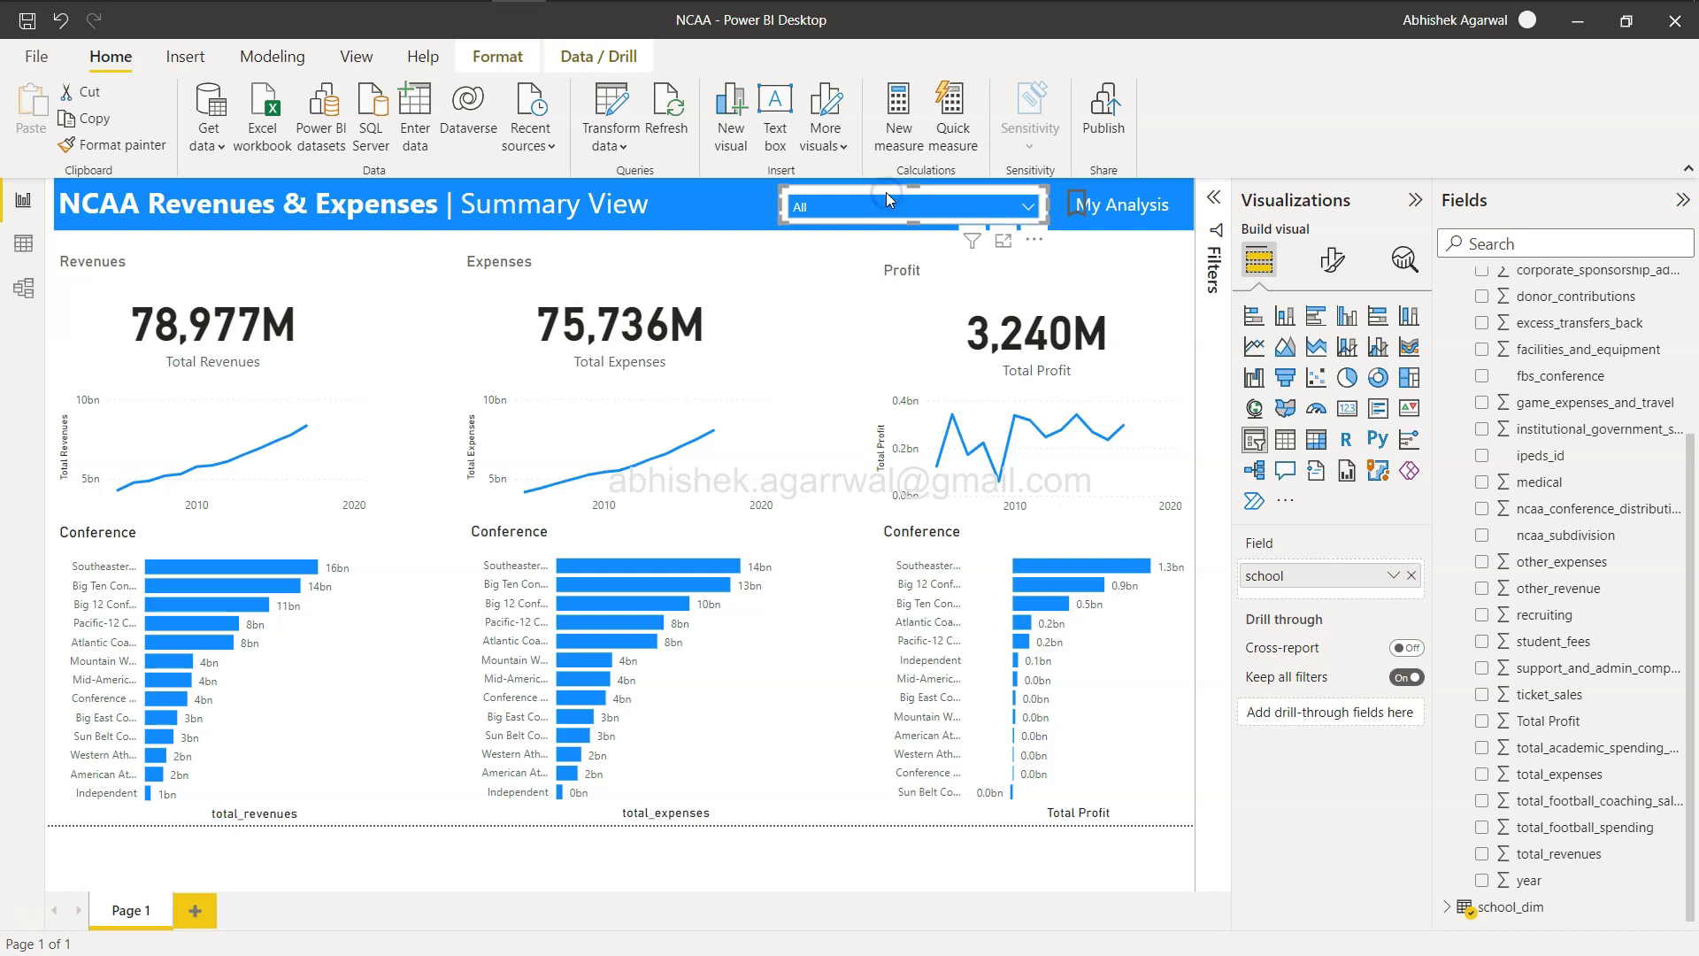
drag(887, 195, 431, 278)
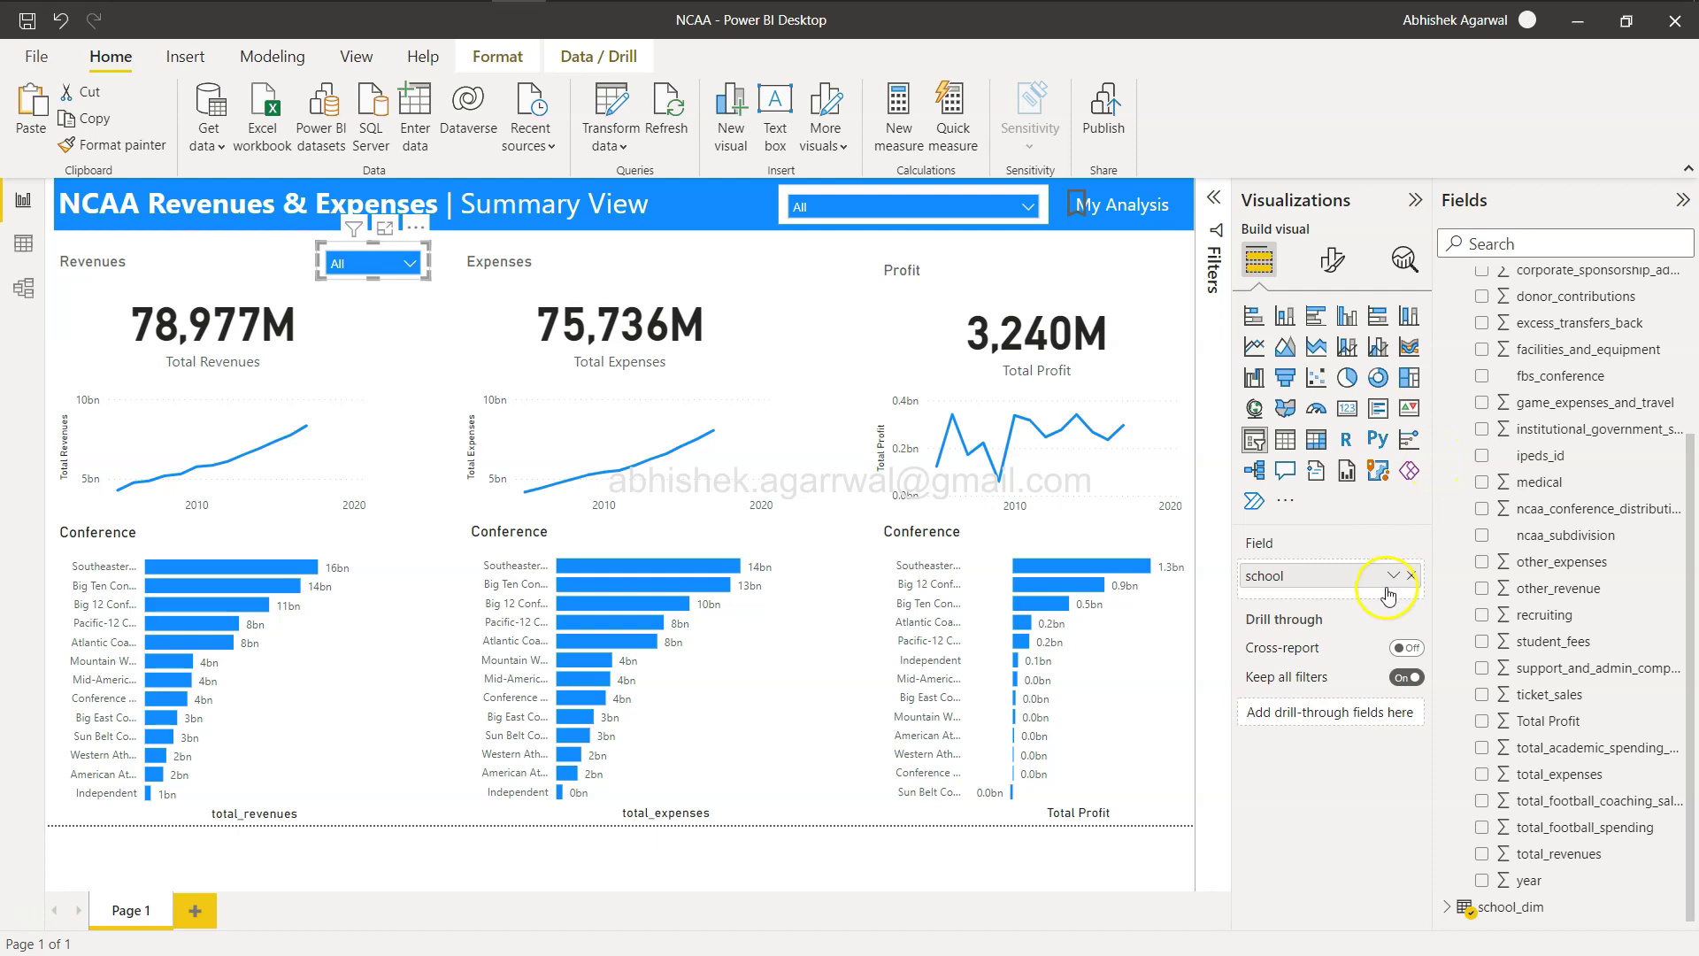
click(1412, 576)
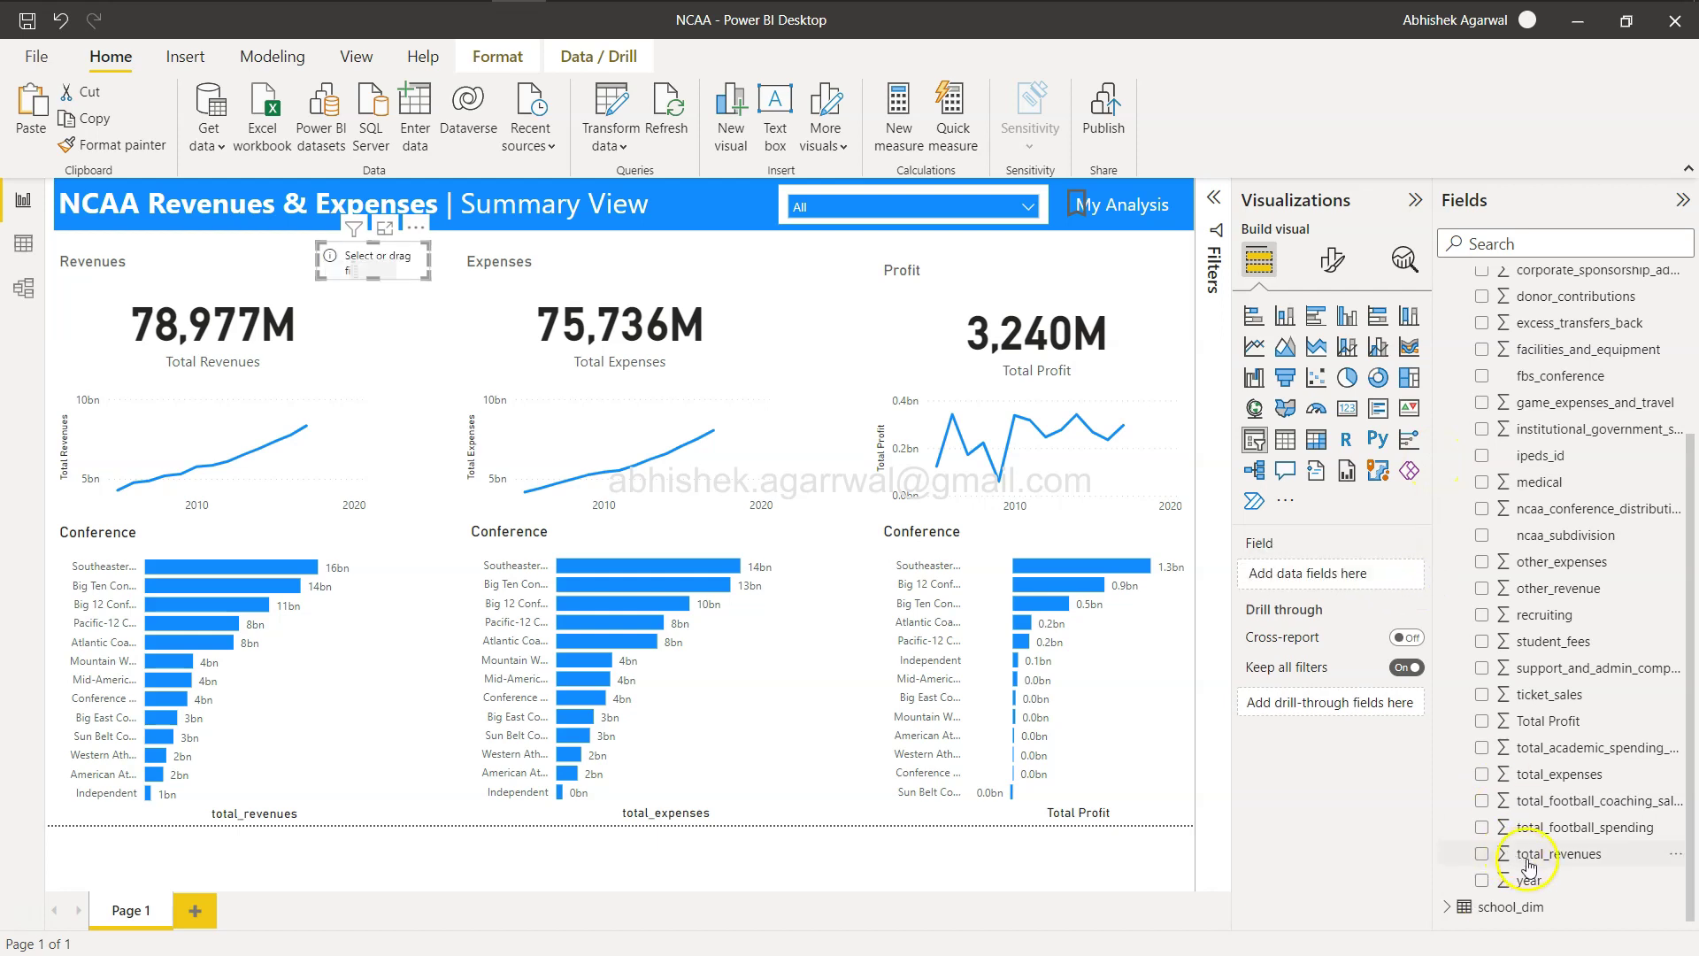
drag(1540, 880, 1339, 571)
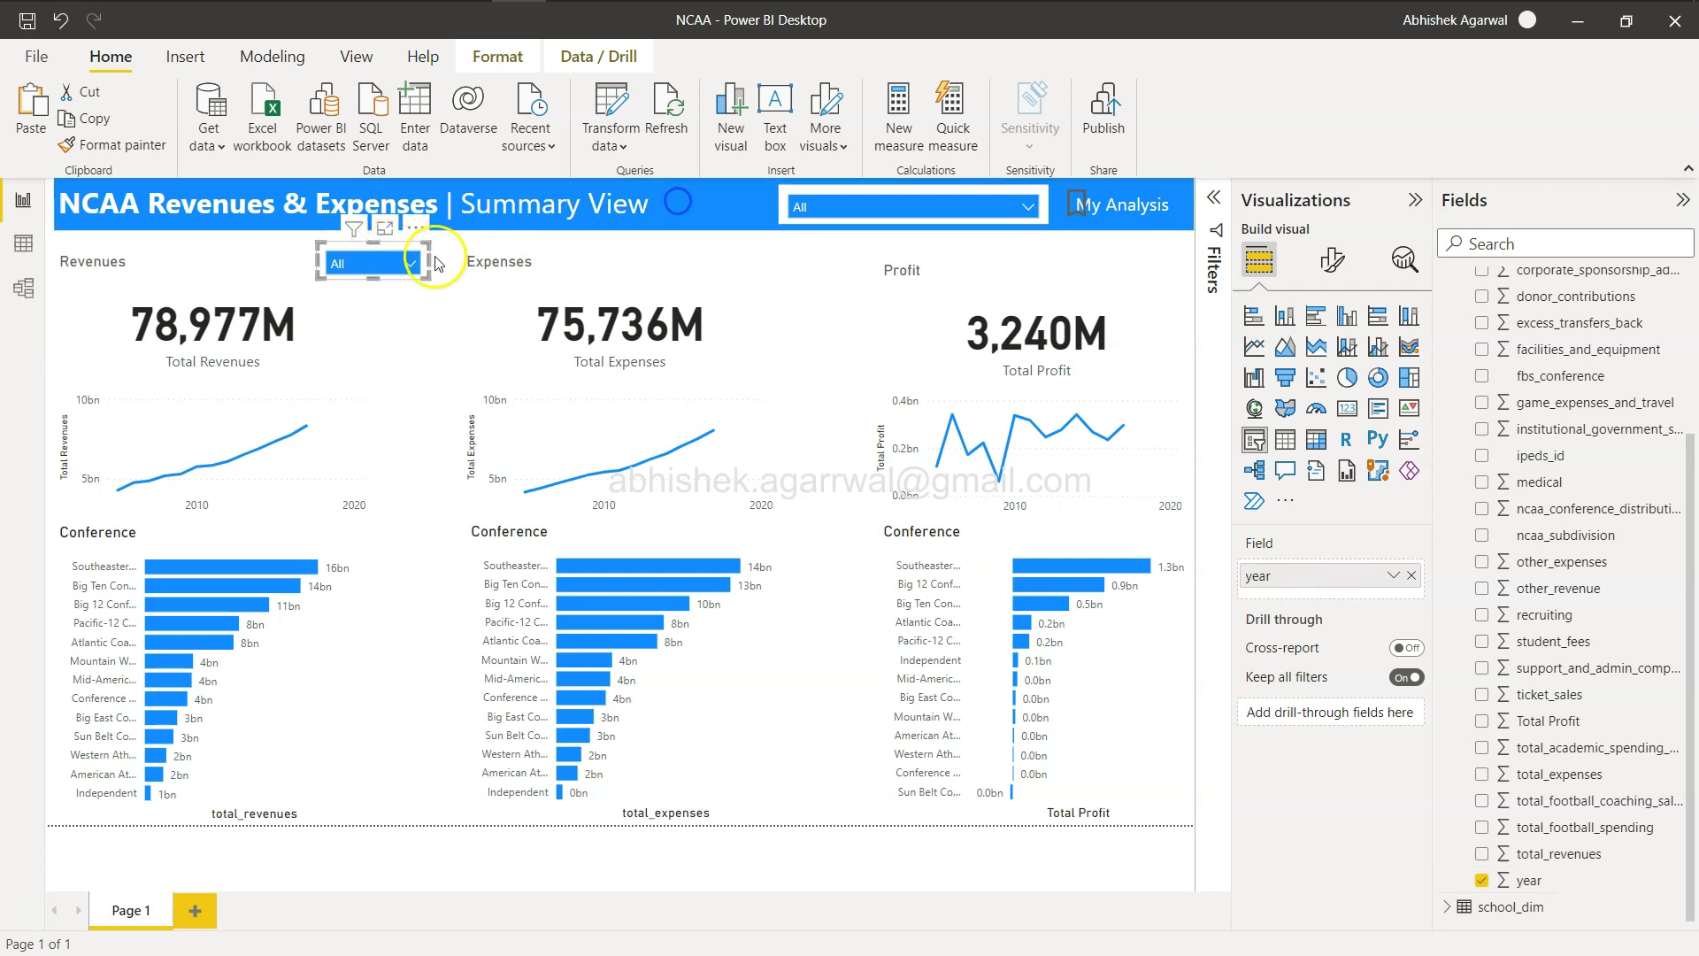
drag(397, 248, 736, 189)
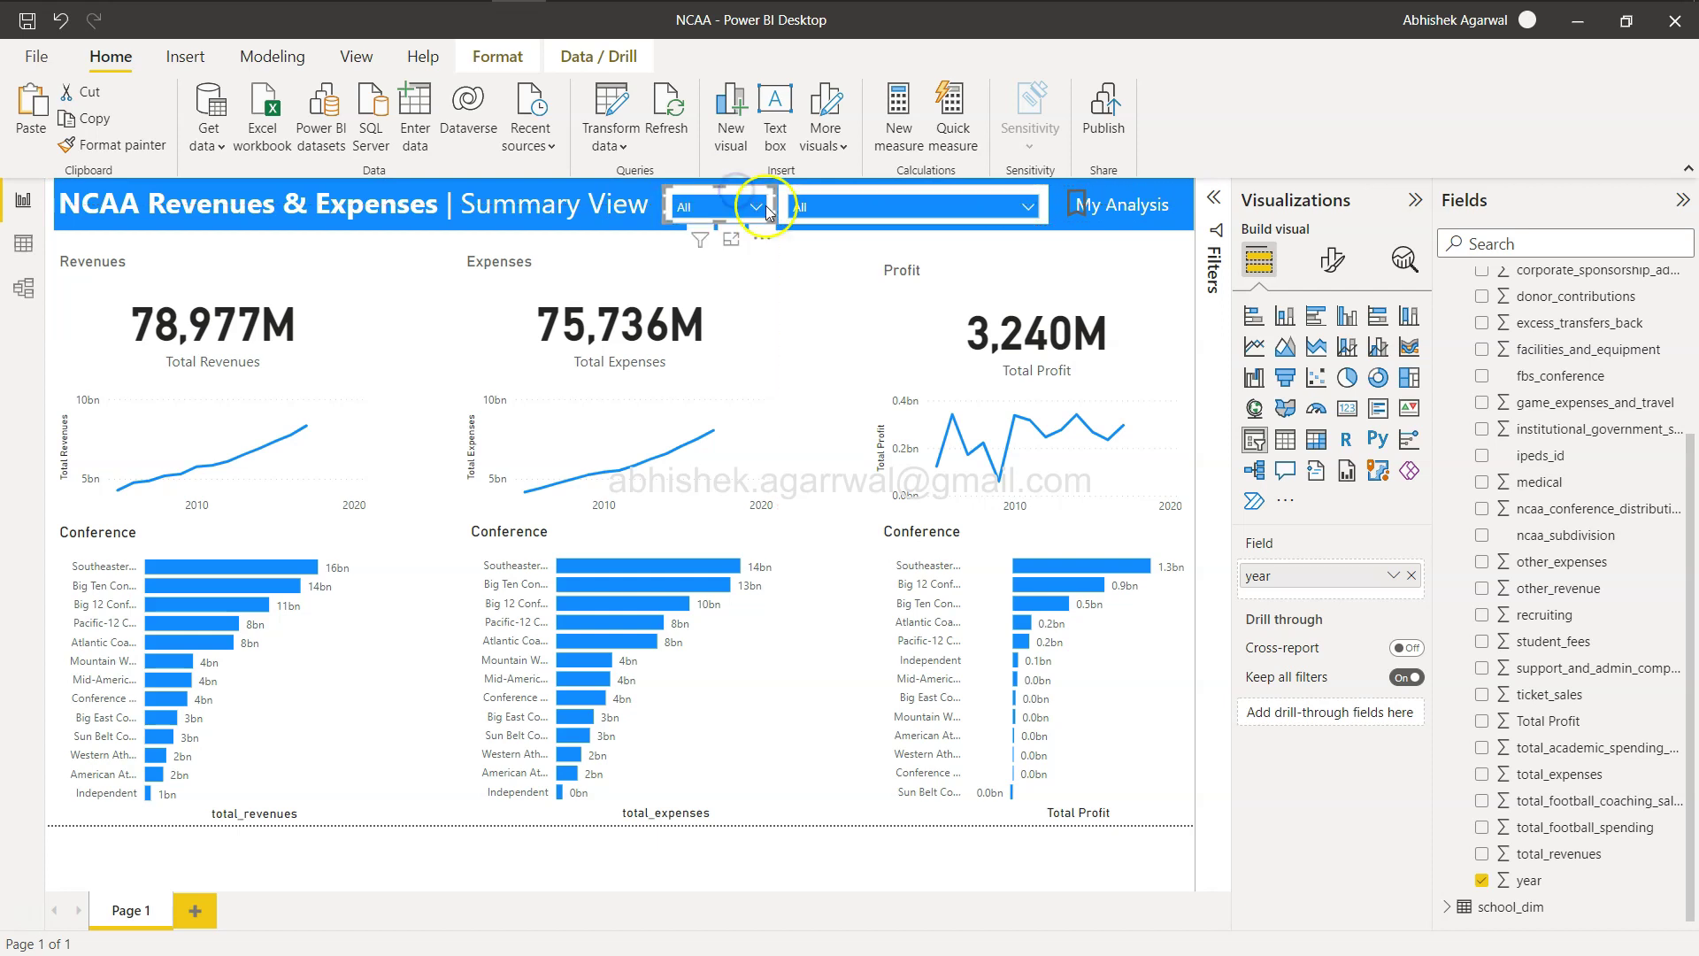
Test the year slicer with 2006, 2007 and 2008, reset it to All, and return to the browser
click(758, 209)
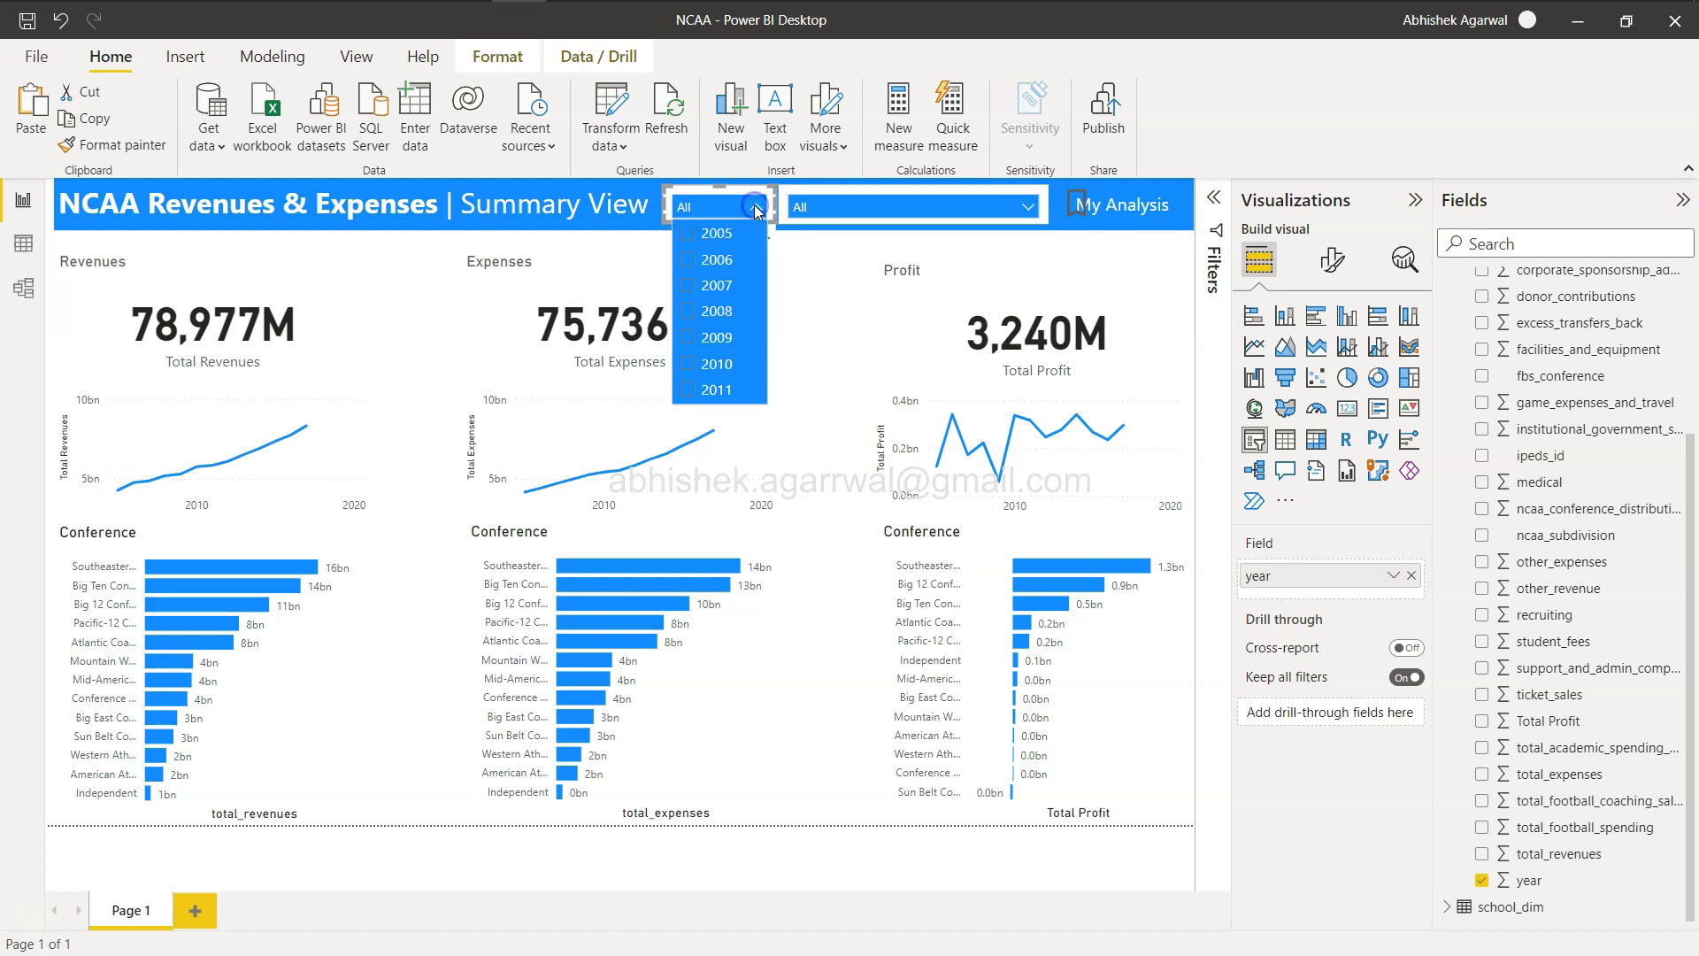
click(687, 259)
click(686, 285)
click(687, 312)
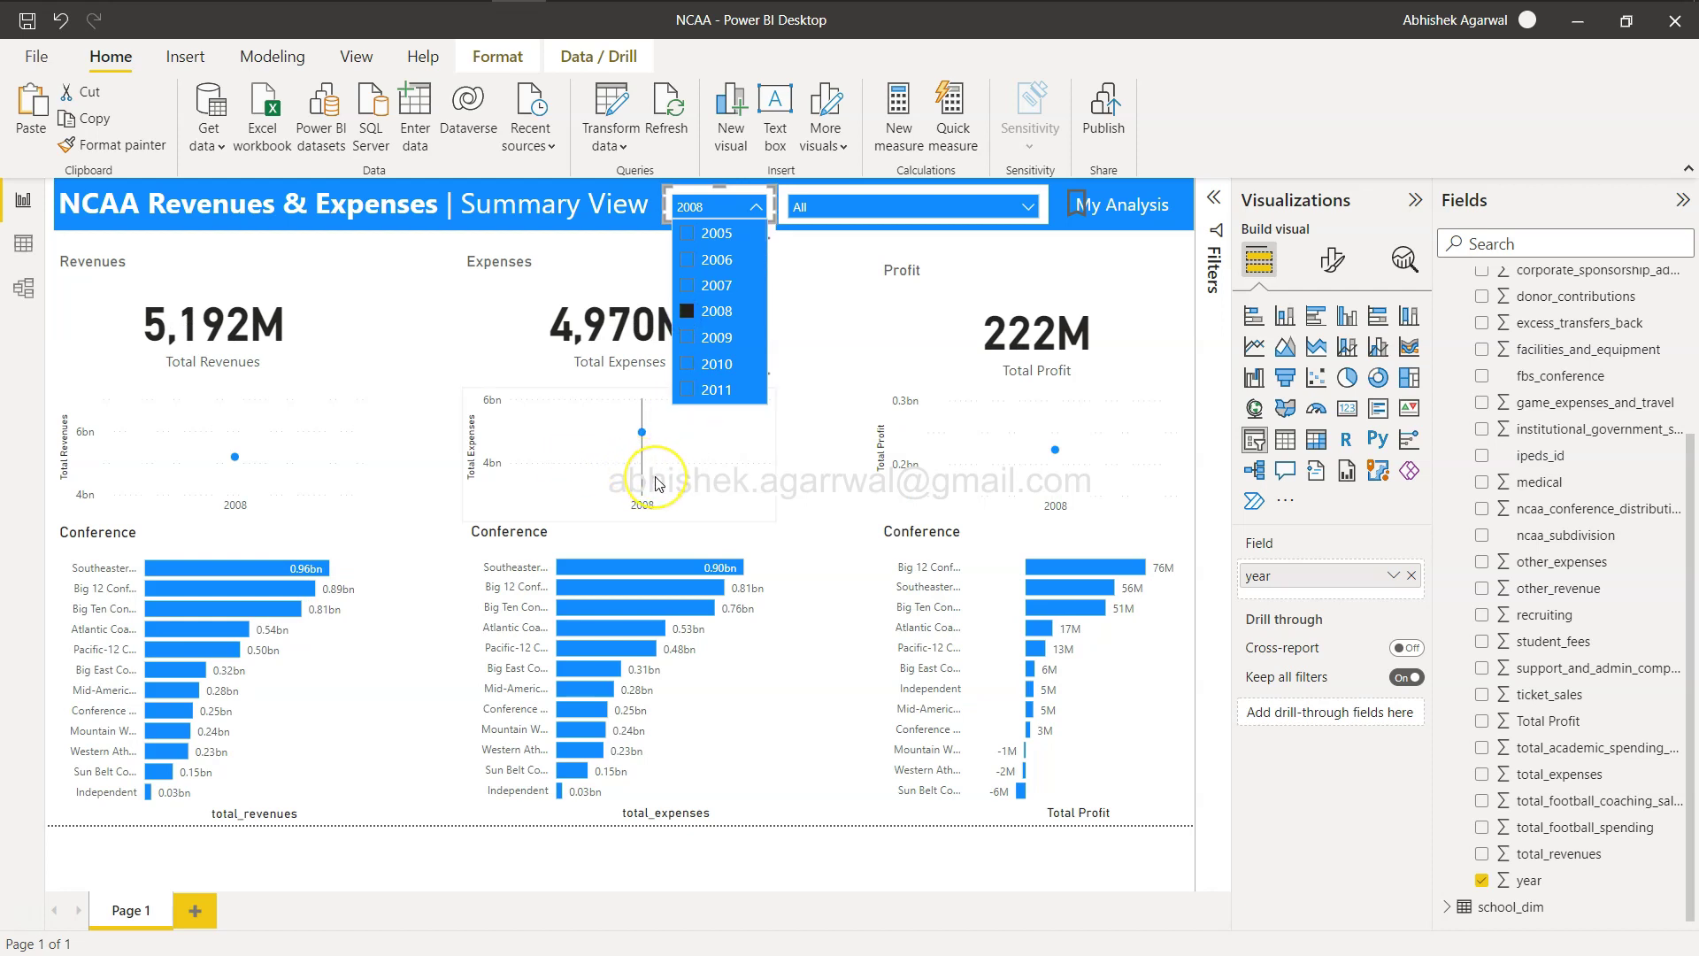
mouse_move(658, 485)
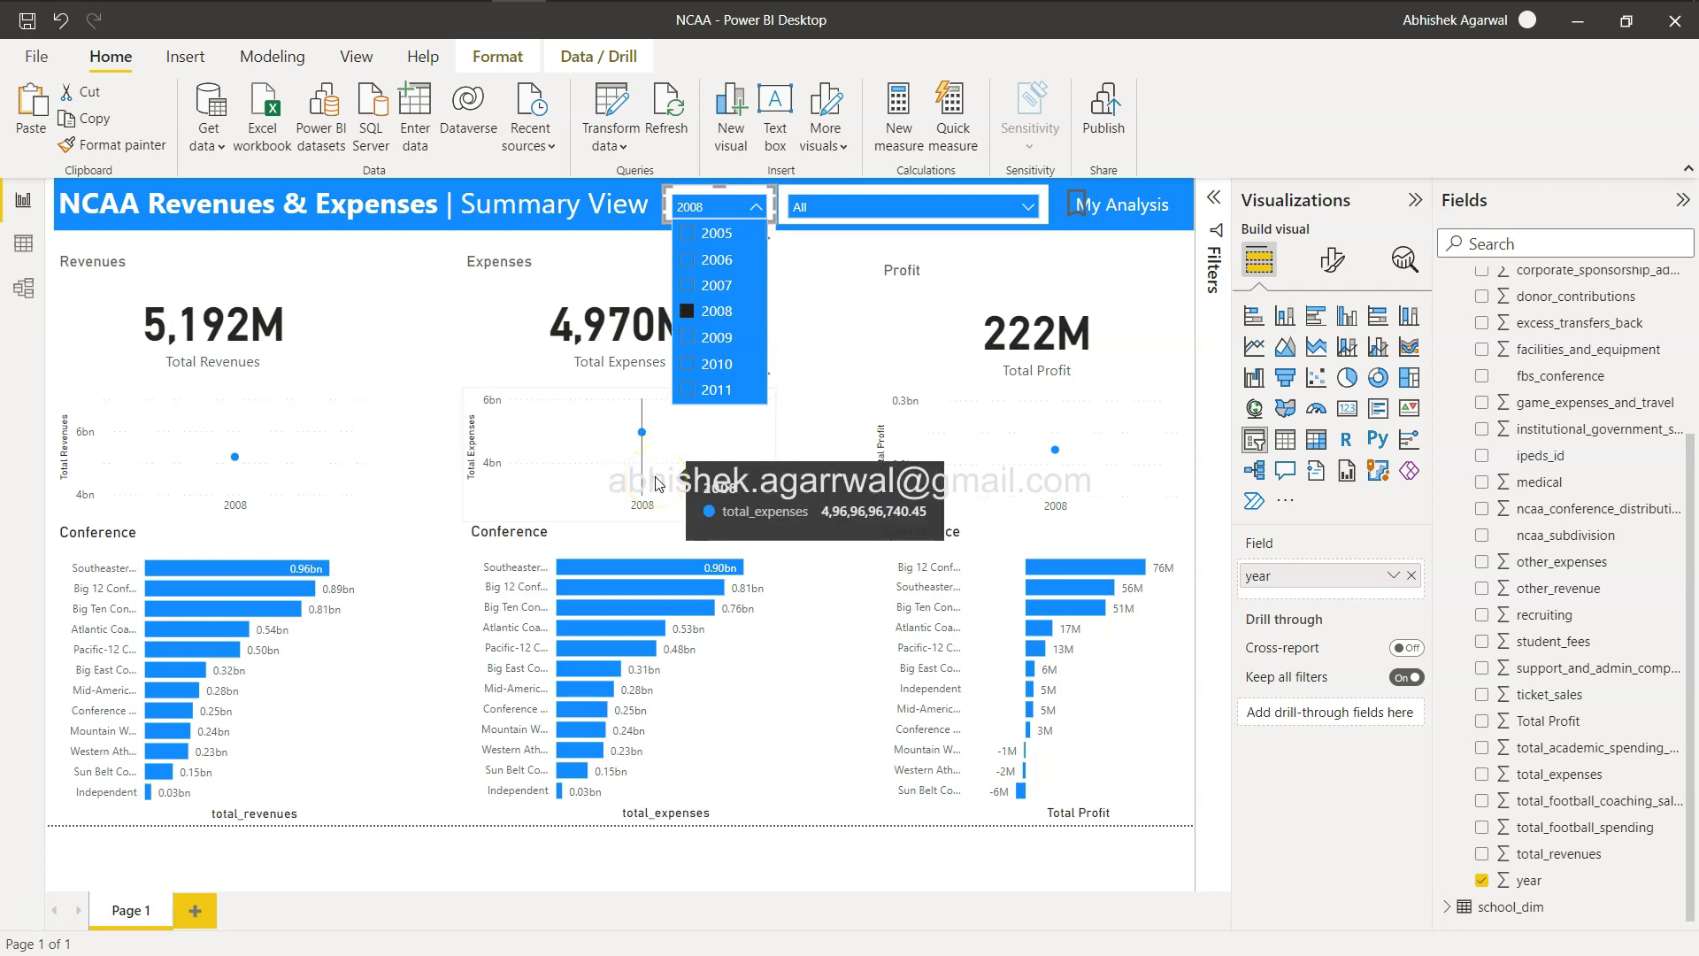
click(713, 301)
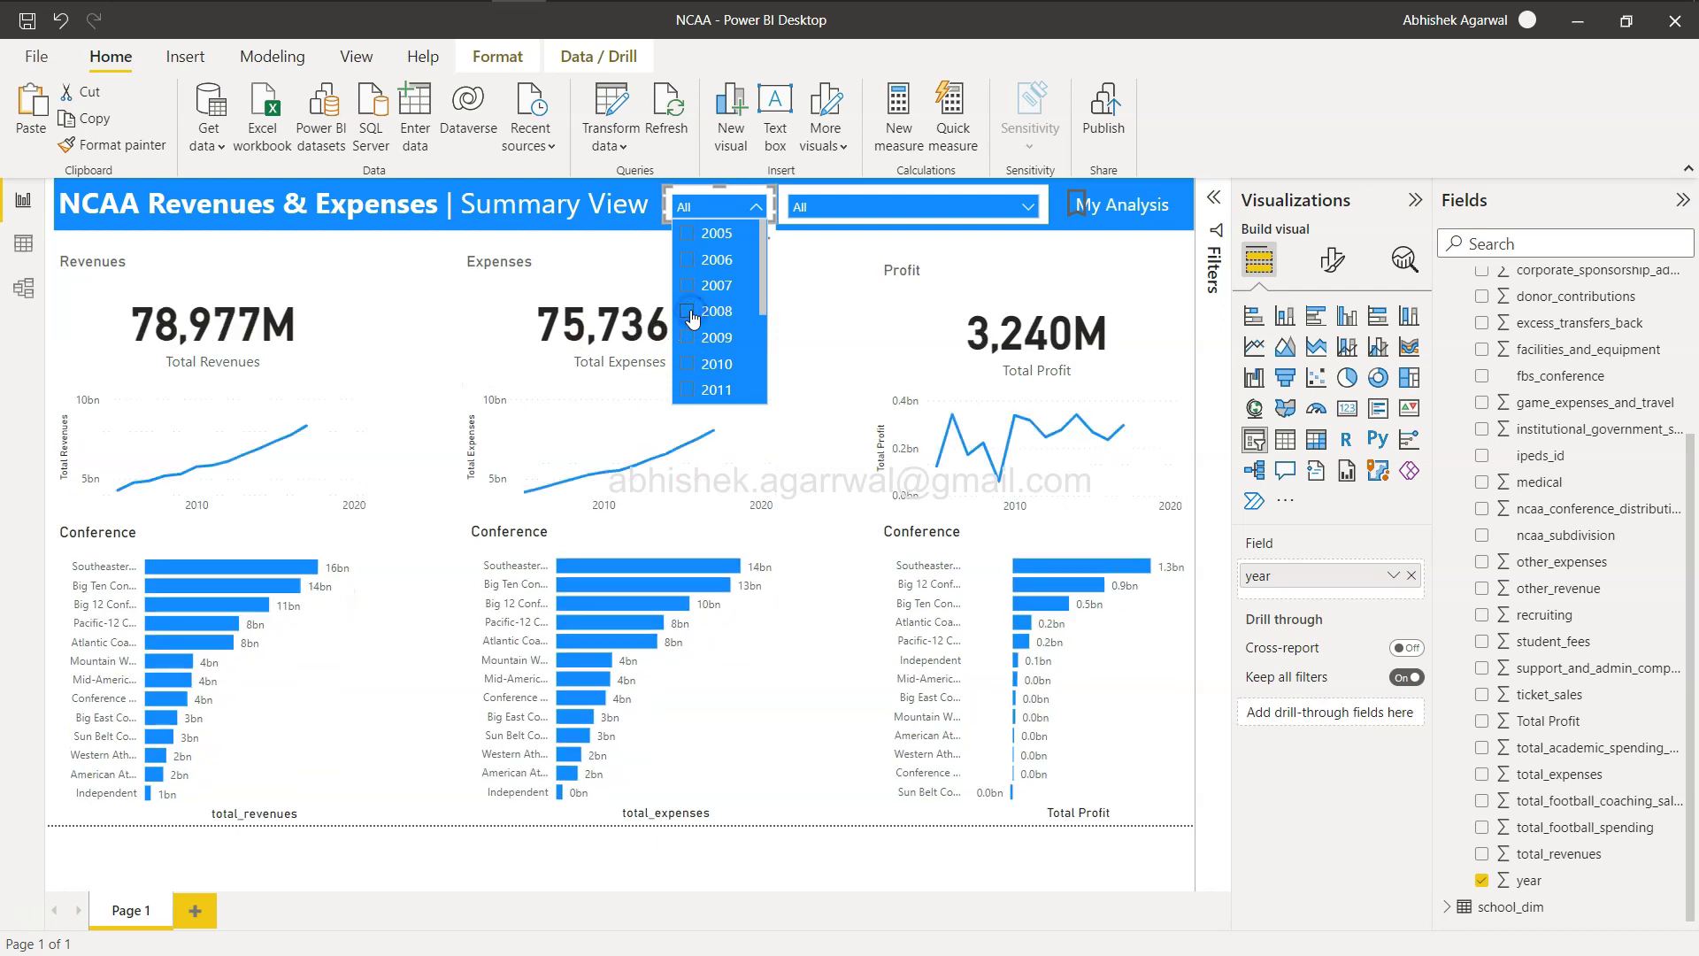
click(897, 22)
key(alt+Tab)
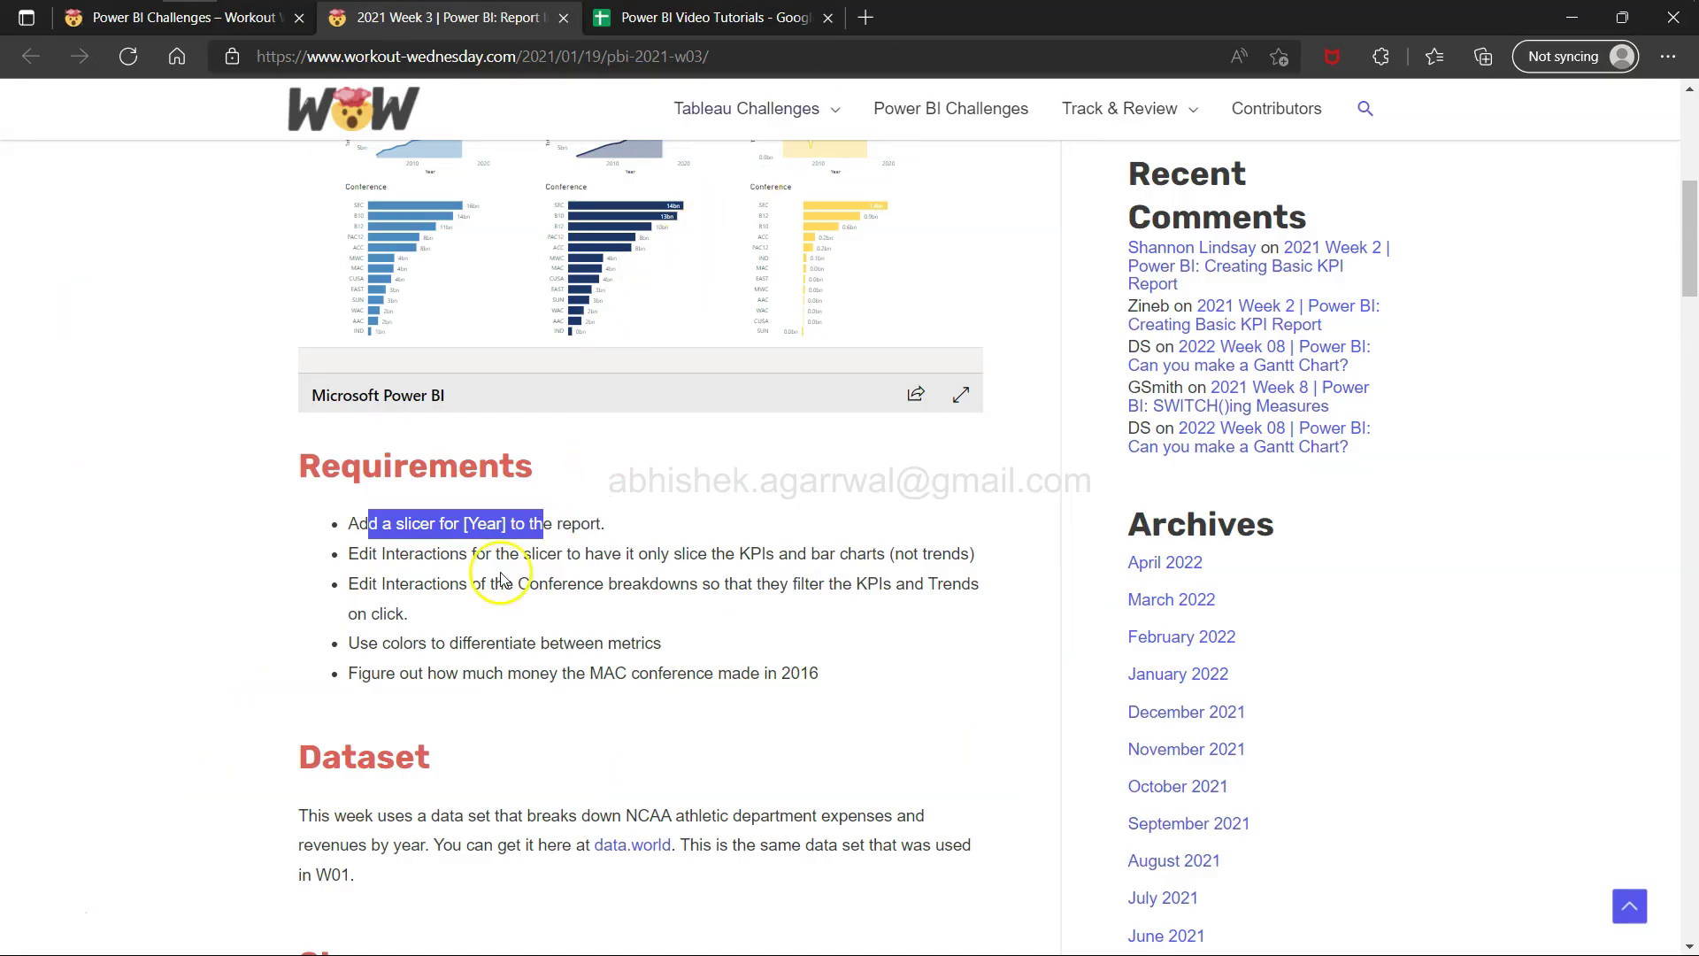
Highlight the Edit Interactions requirement, check the sample report, then go back to Power BI Desktop
drag(380, 553, 979, 561)
scroll(982, 565, up, 1)
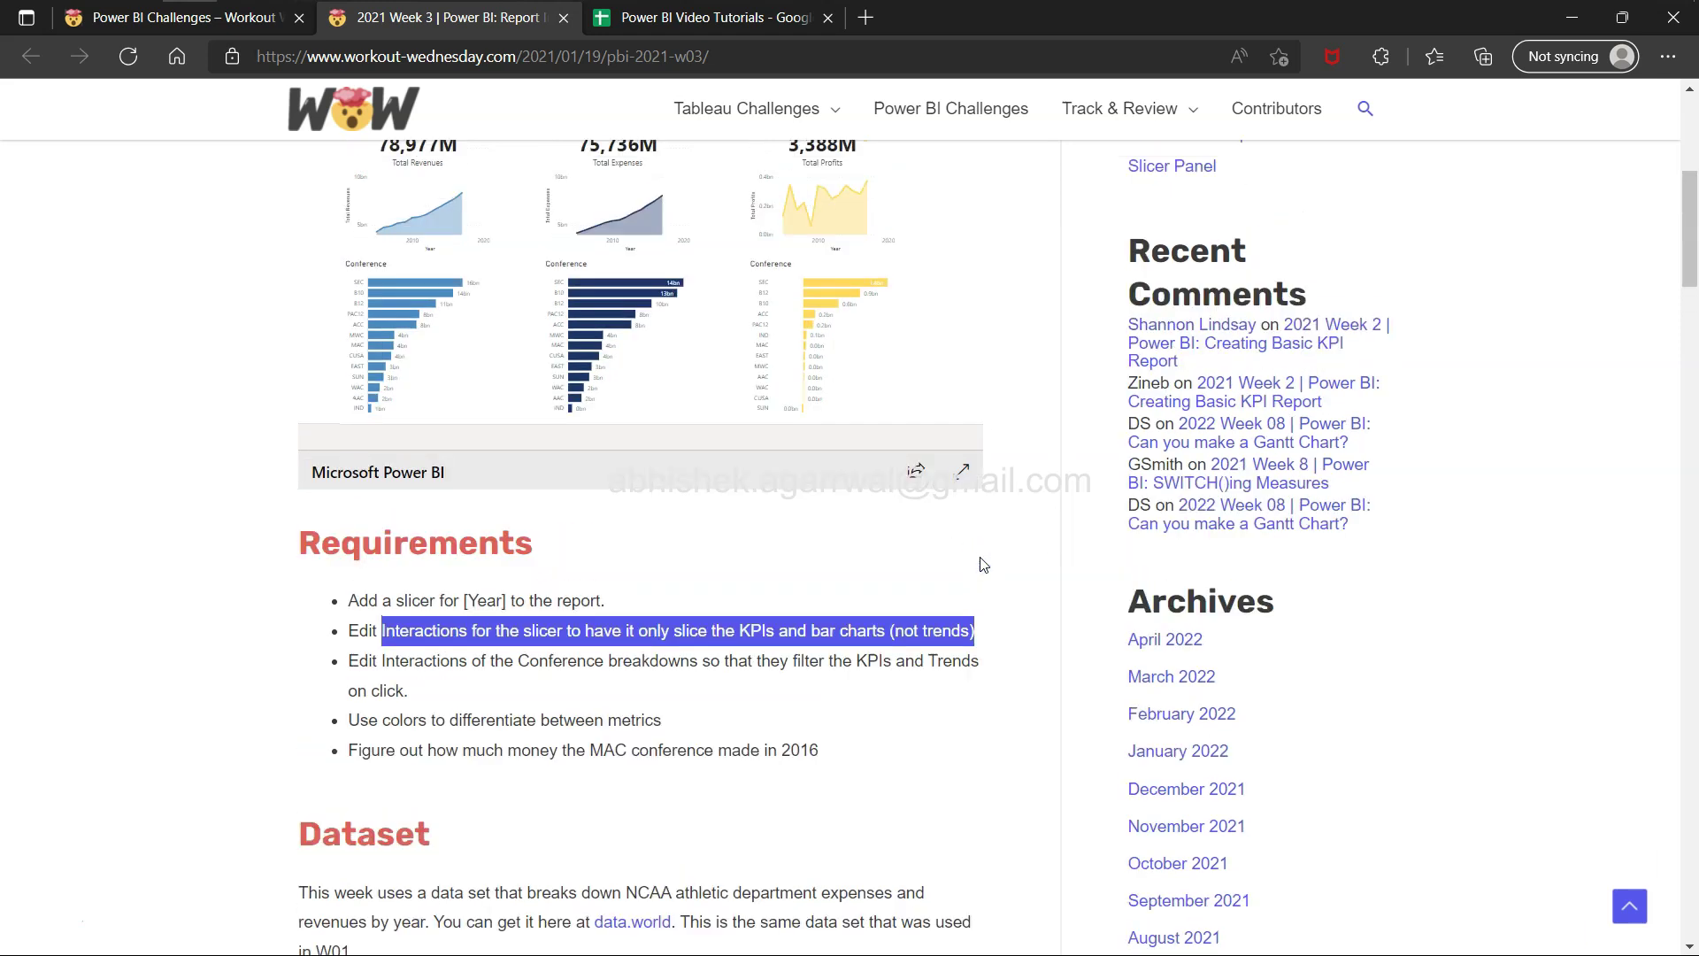
scroll(983, 565, up, 1)
mouse_move(408, 277)
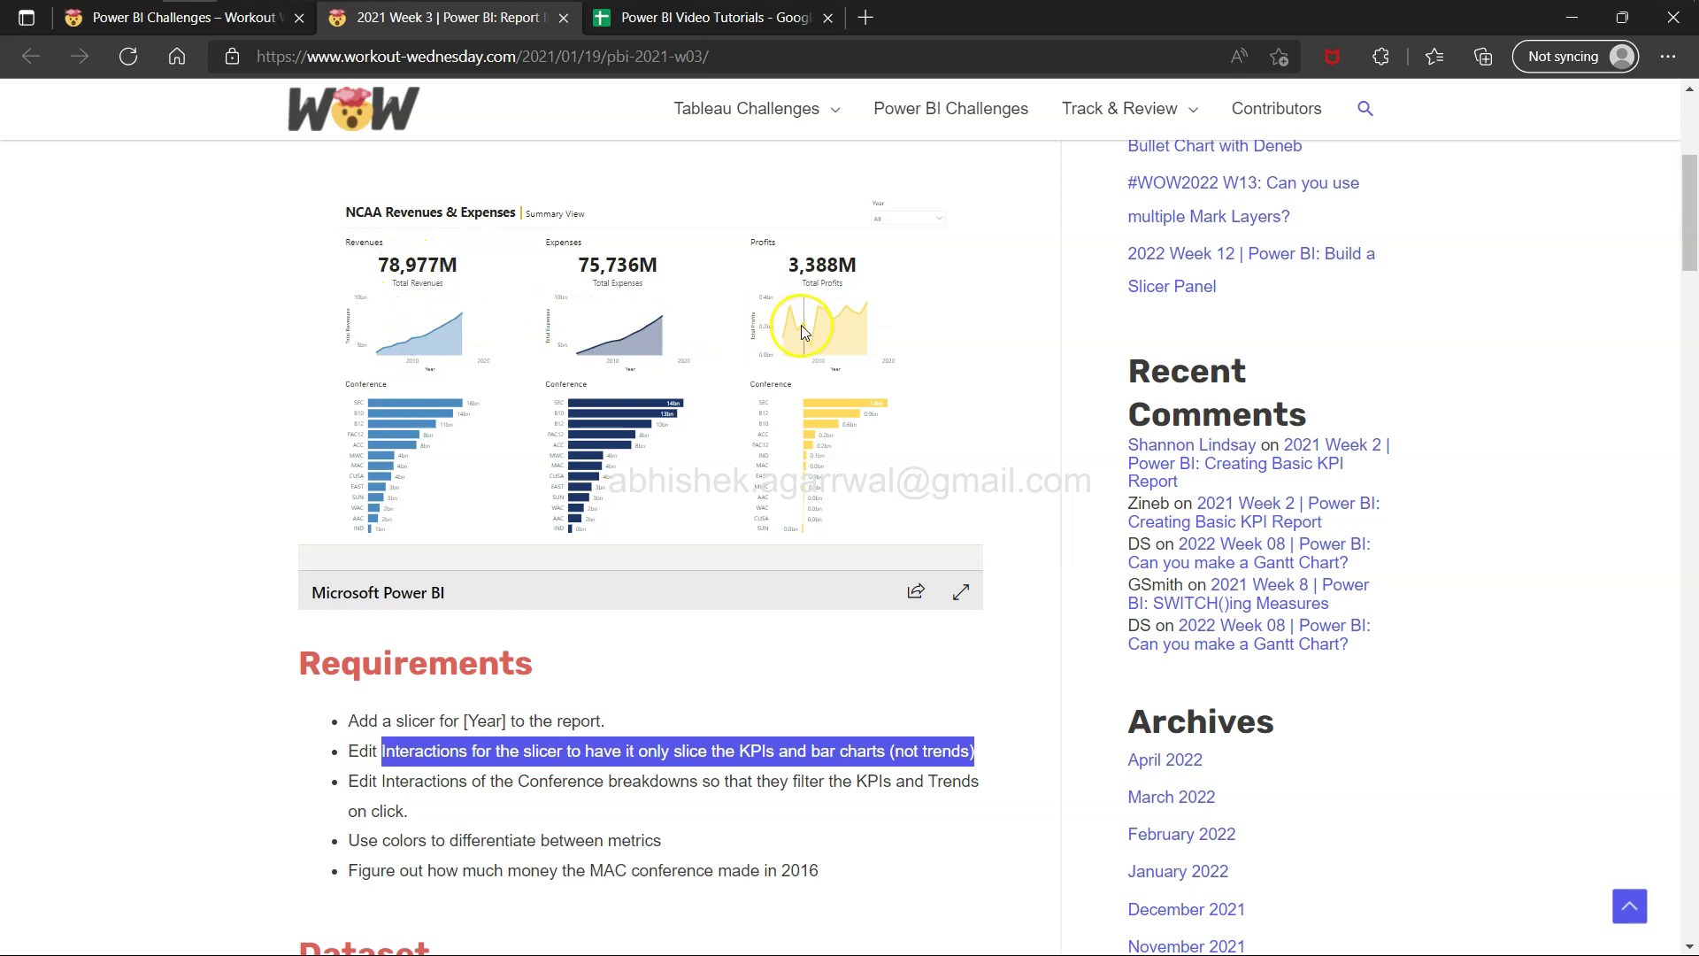
mouse_move(800, 329)
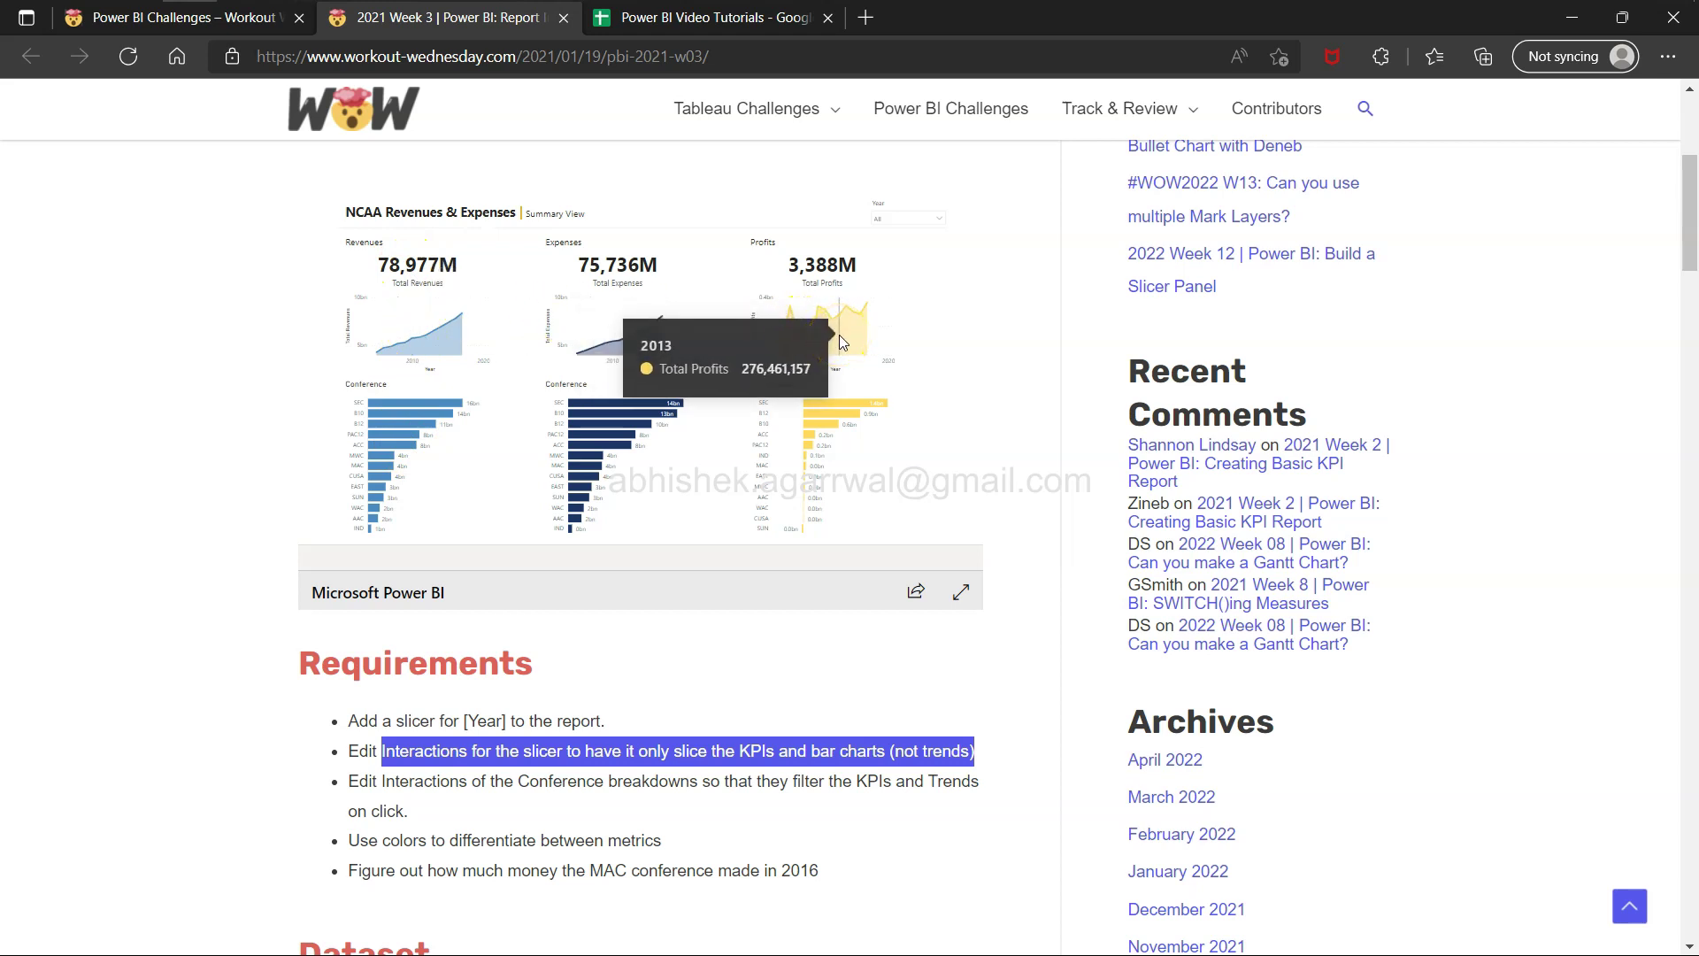
click(529, 830)
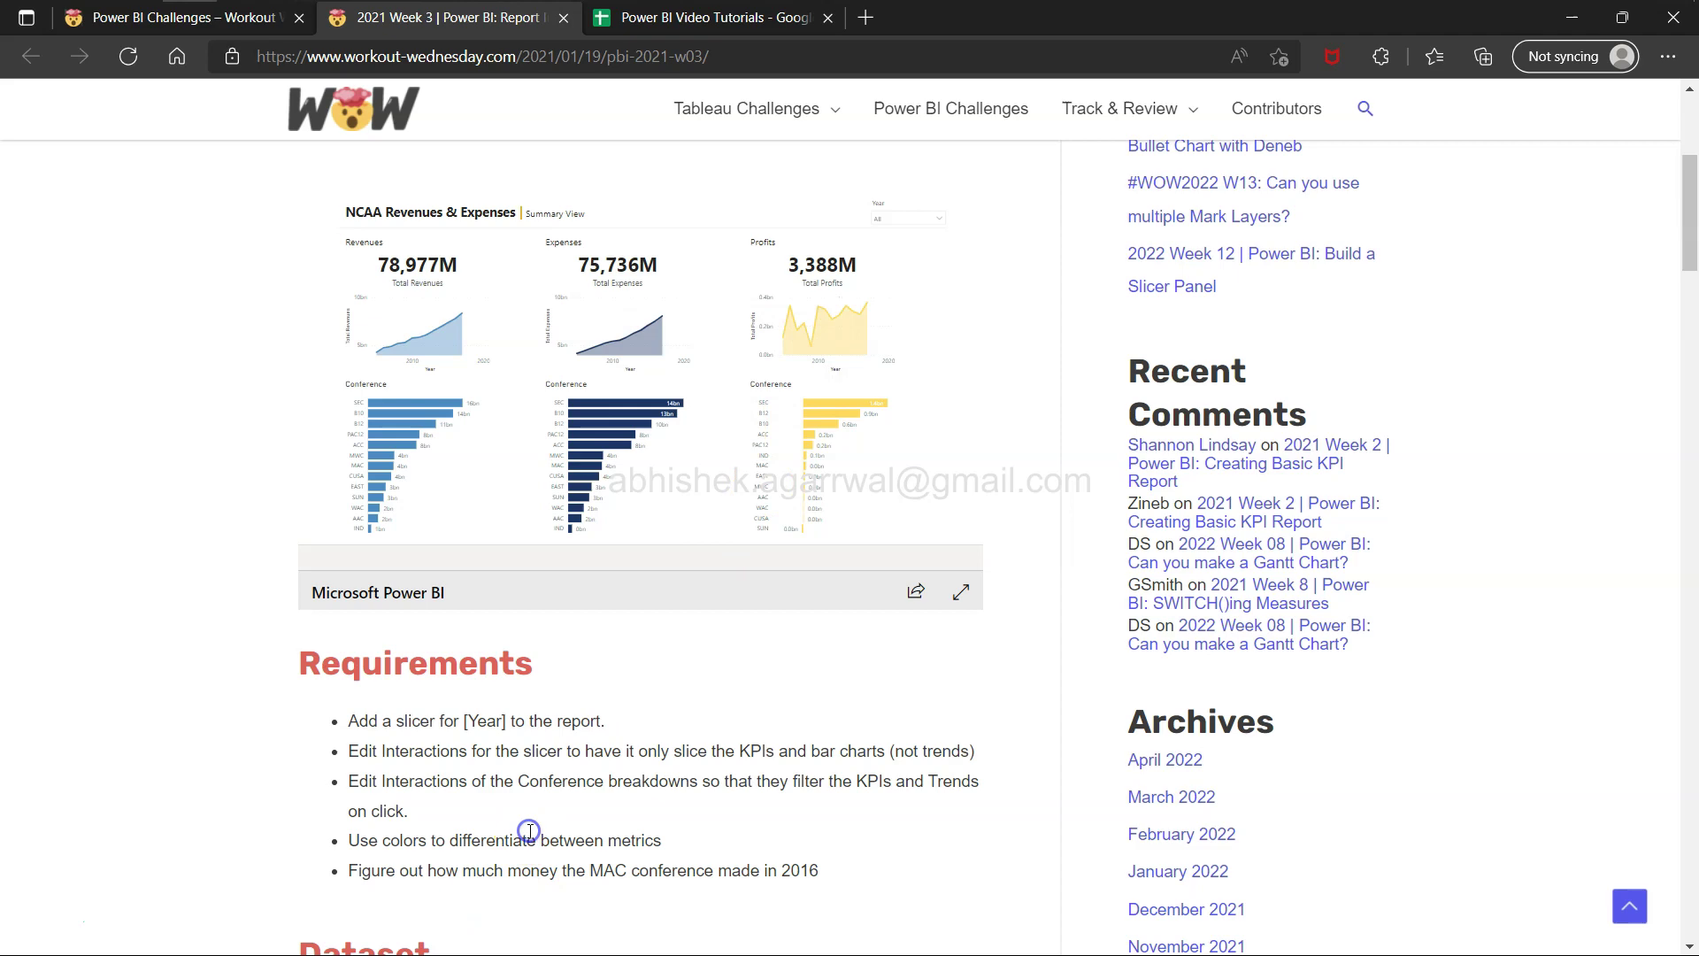
scroll(529, 830, down, 1)
key(alt+Tab)
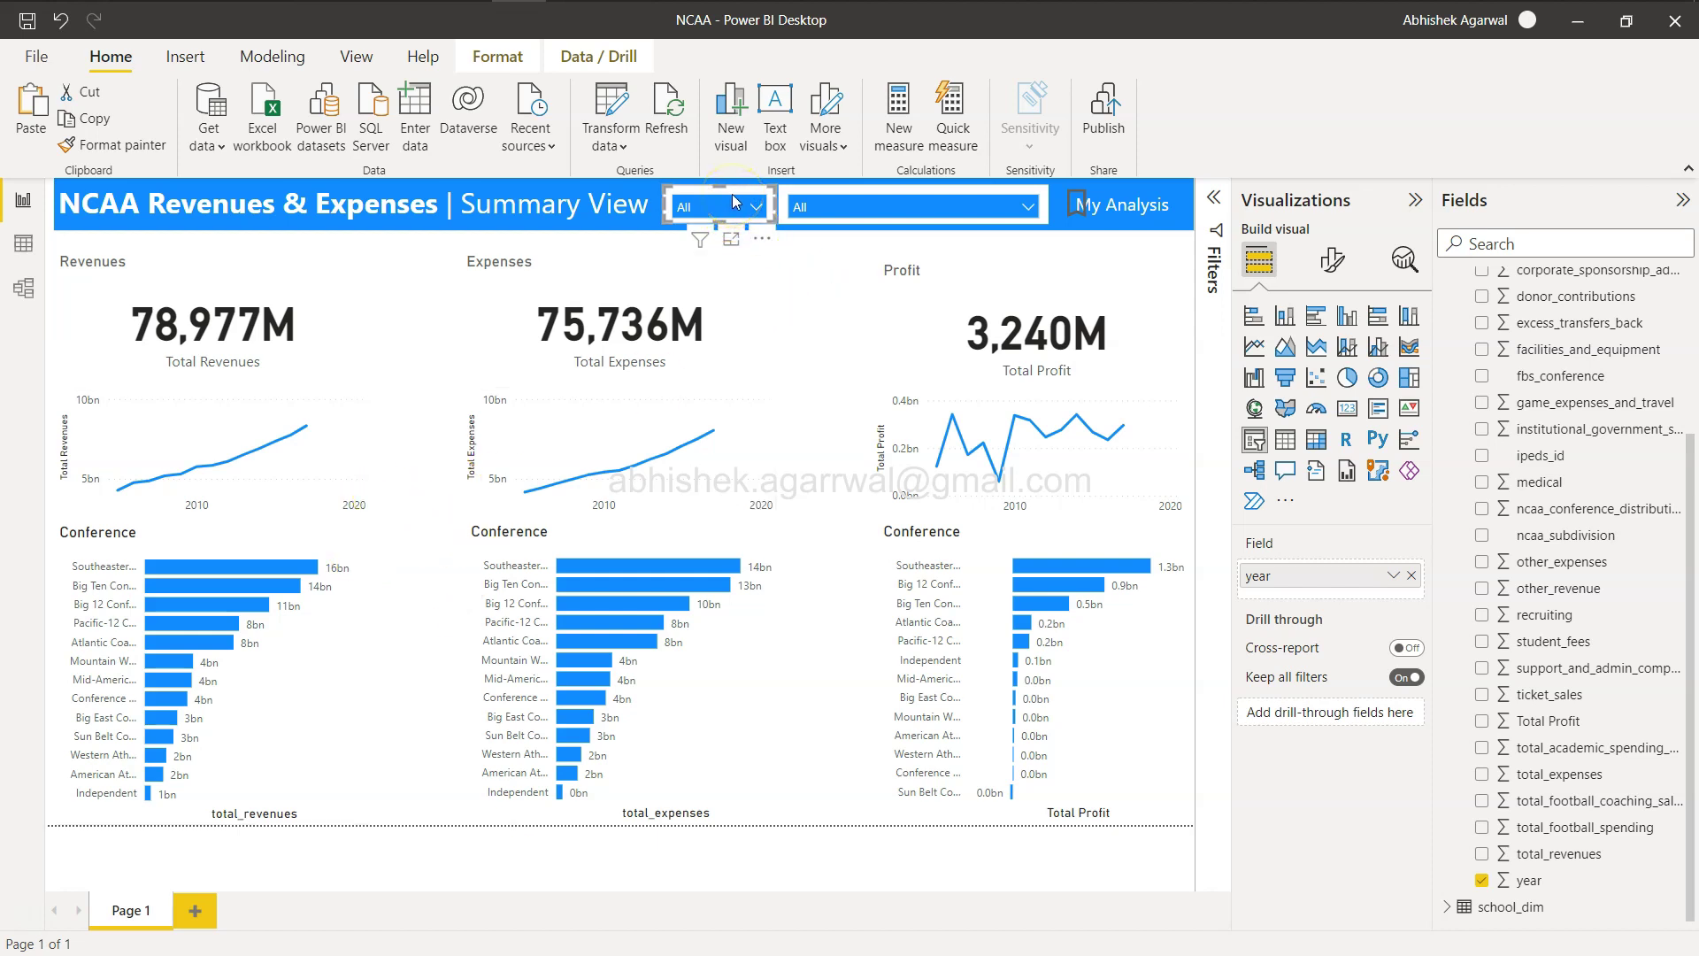
click(514, 60)
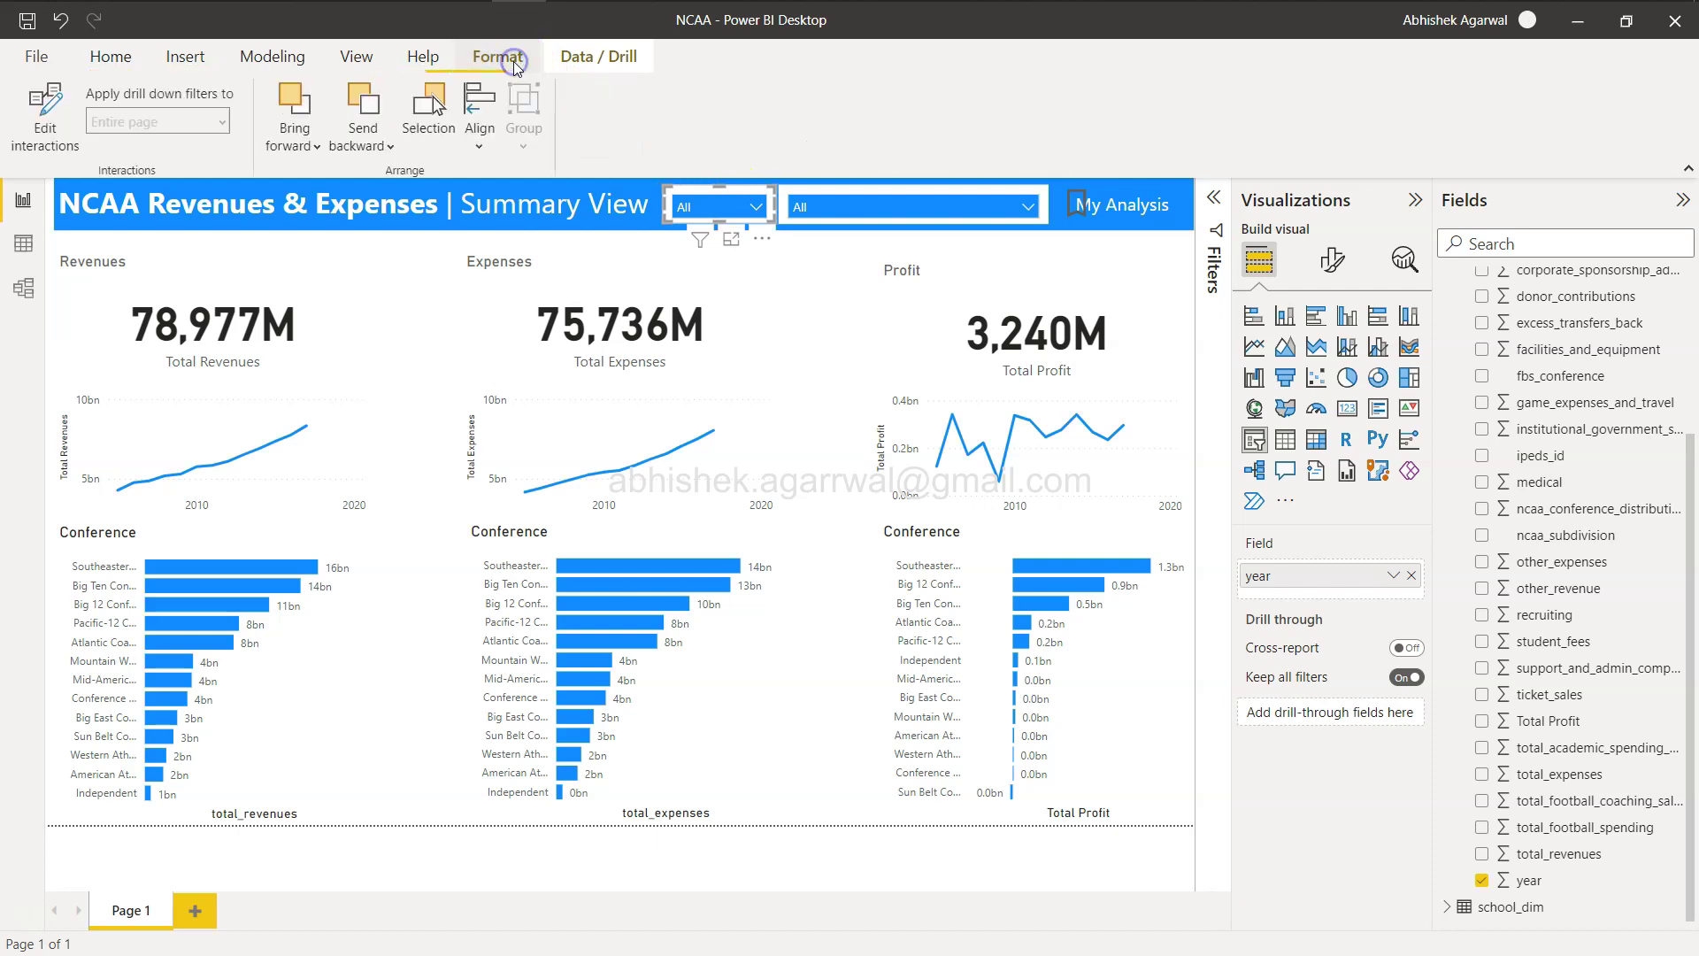
With Edit interactions, set None from the year slicer to the Revenues, Expenses and Profit trend charts
click(47, 136)
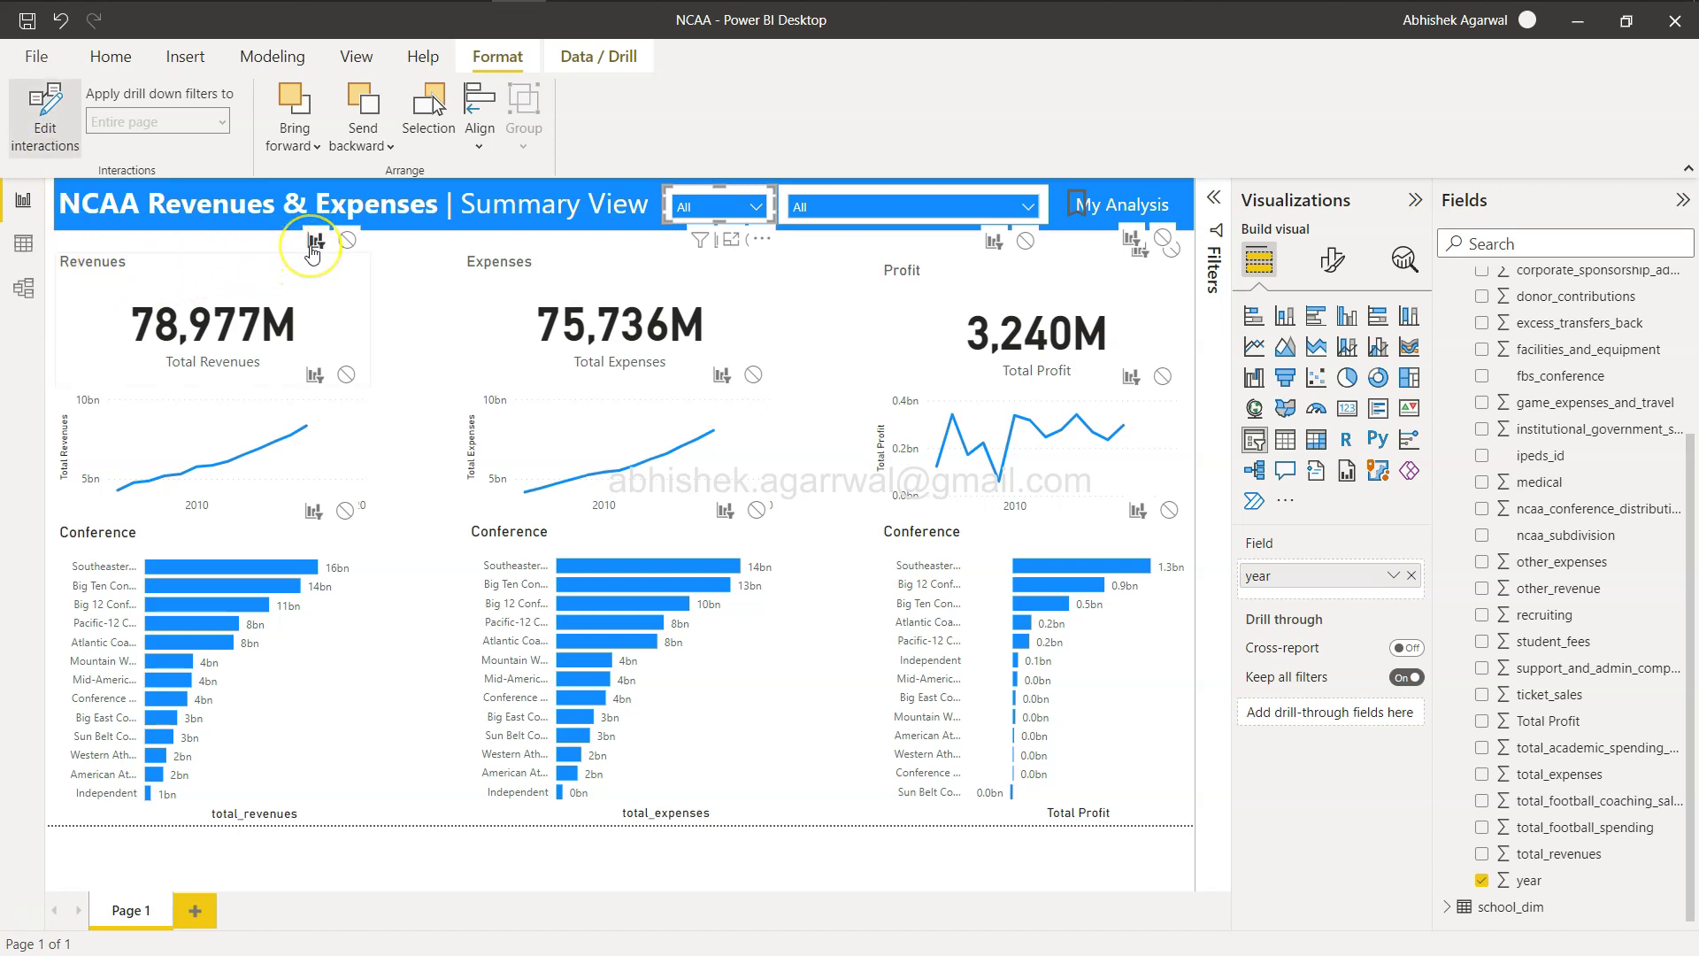
click(346, 242)
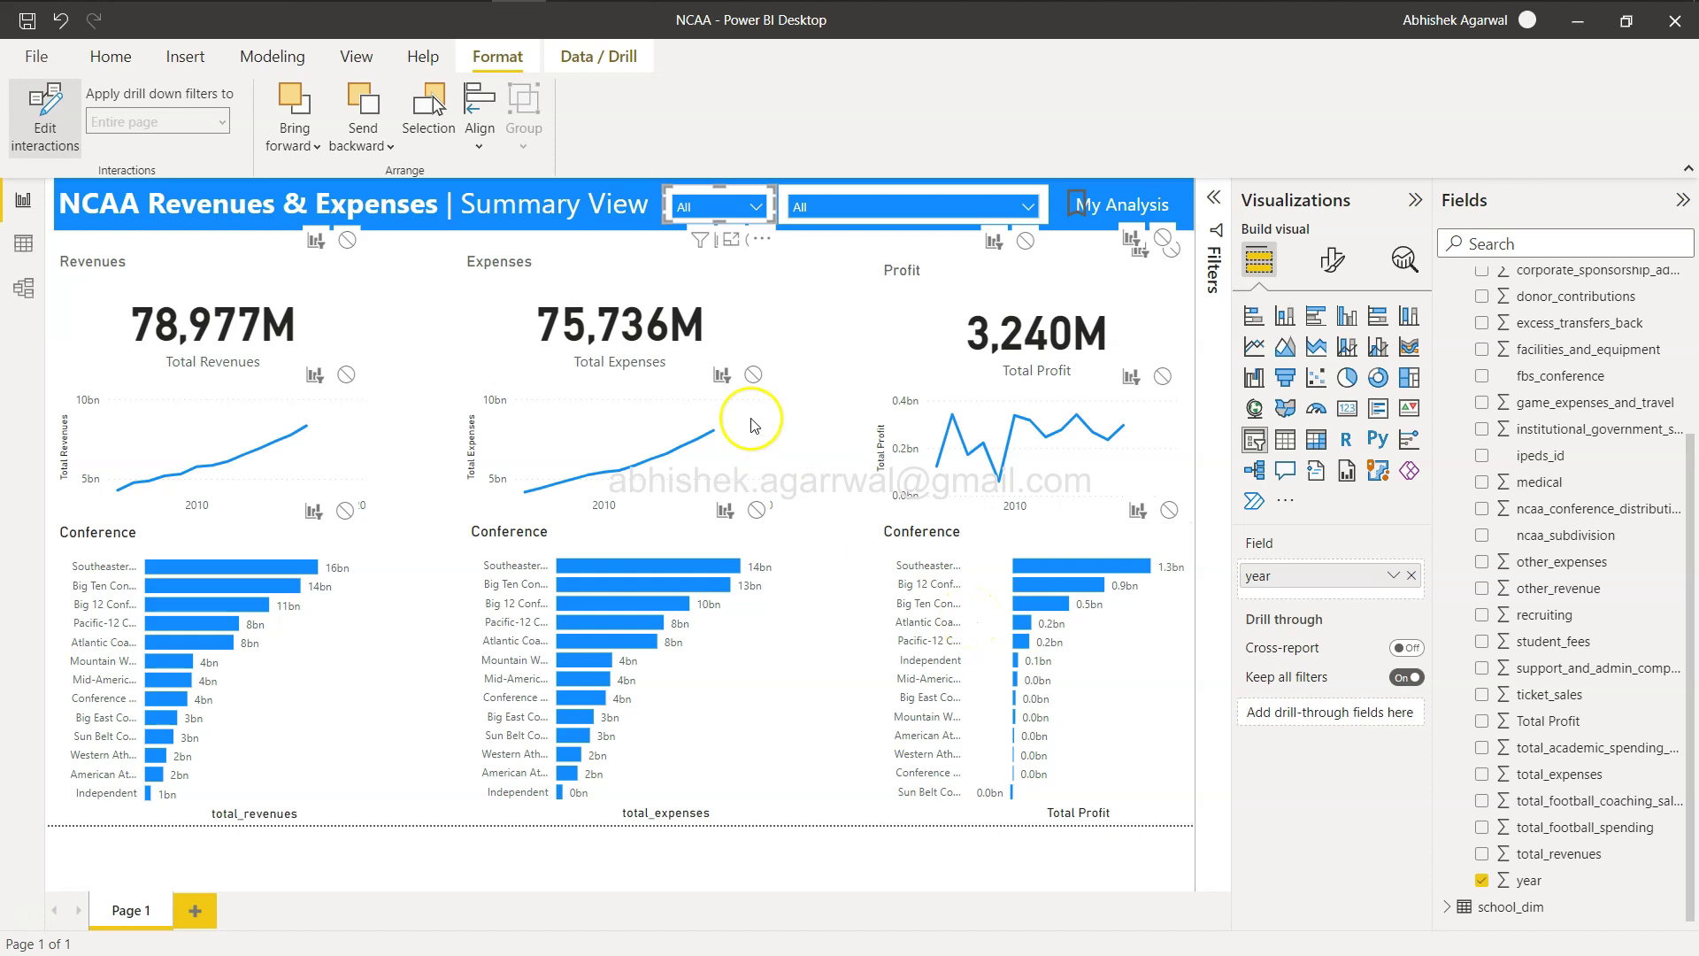
click(719, 210)
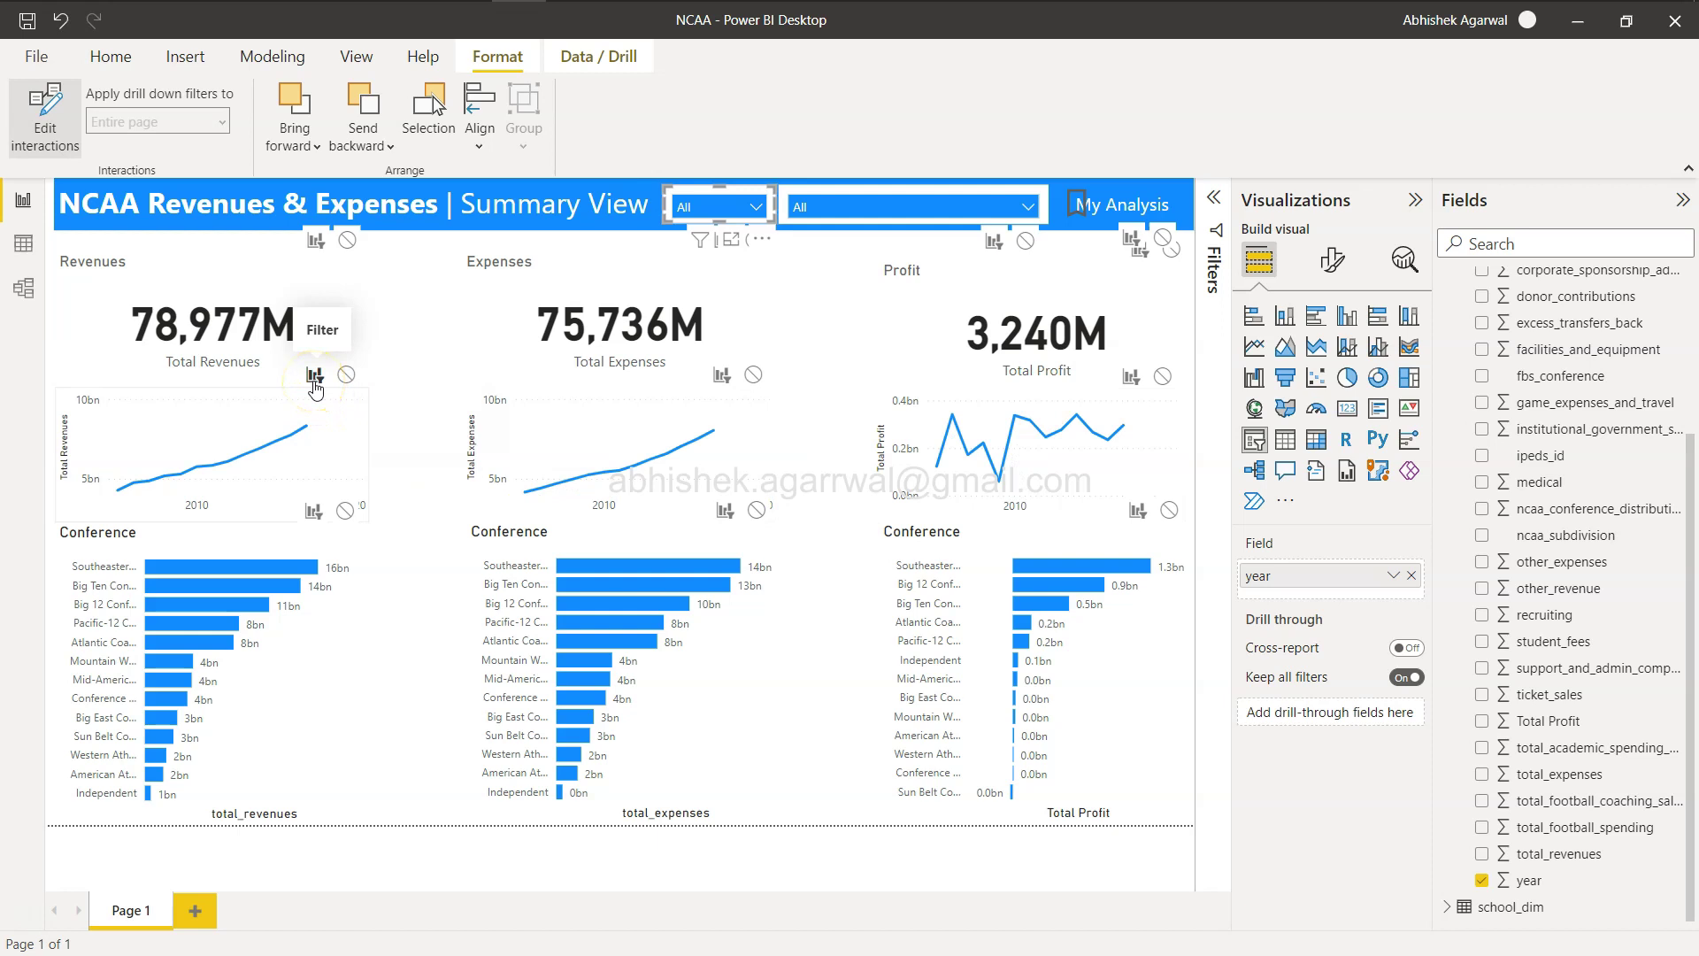
click(346, 376)
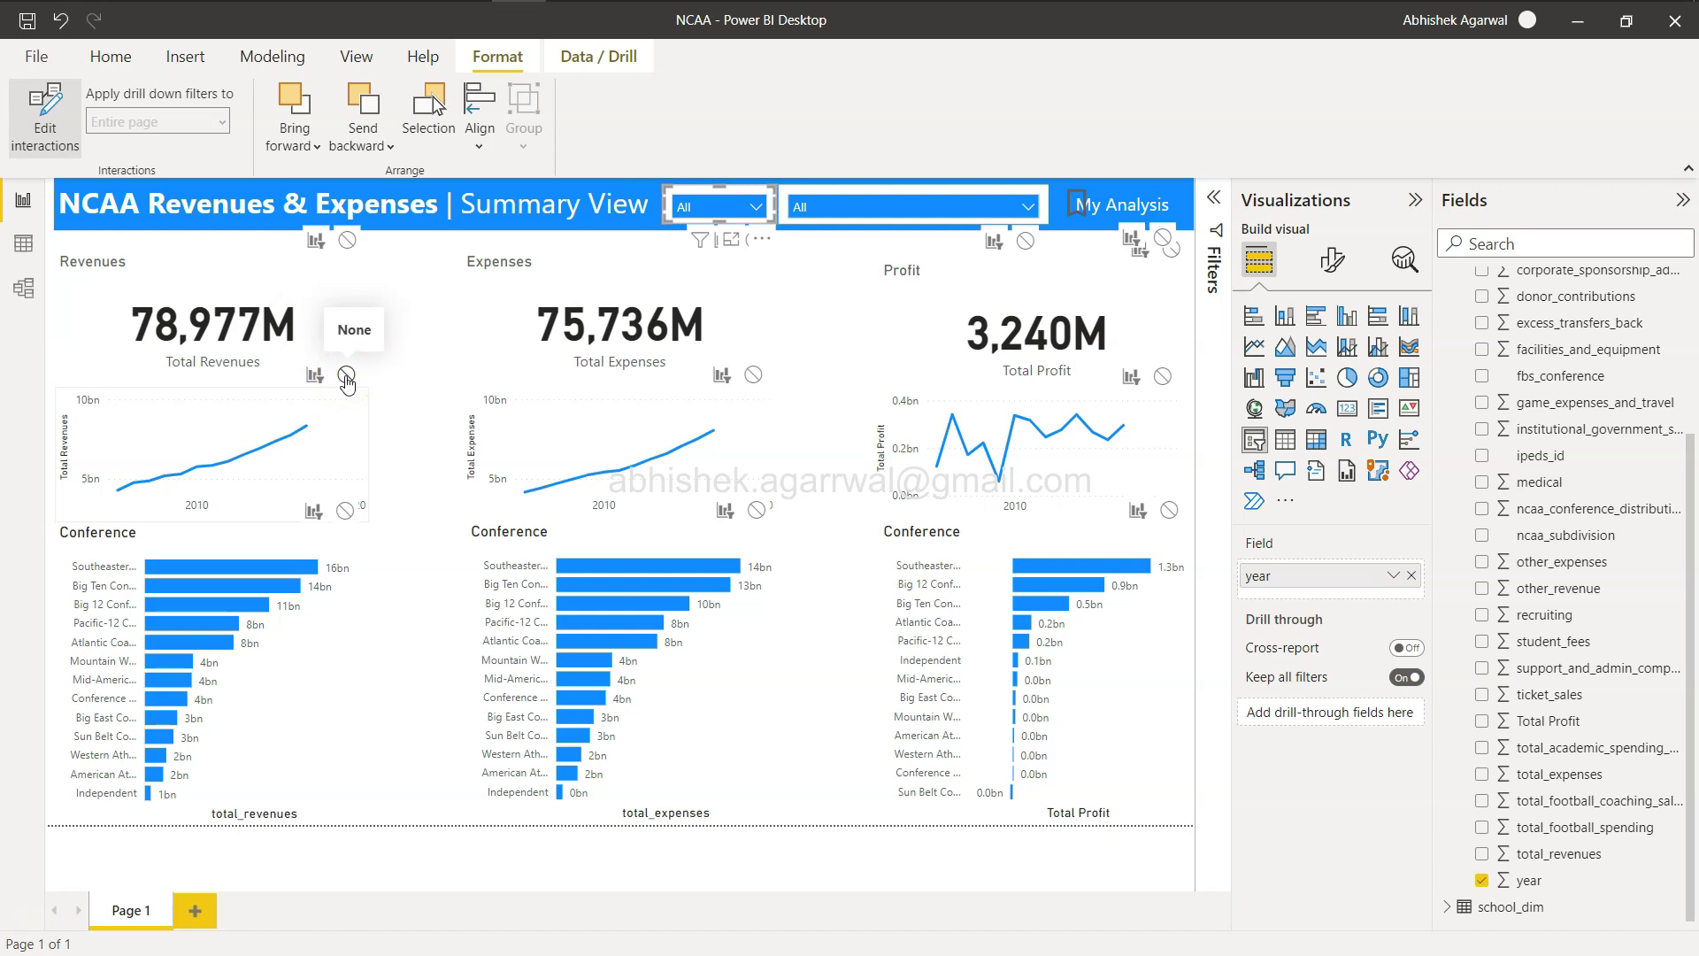
click(712, 207)
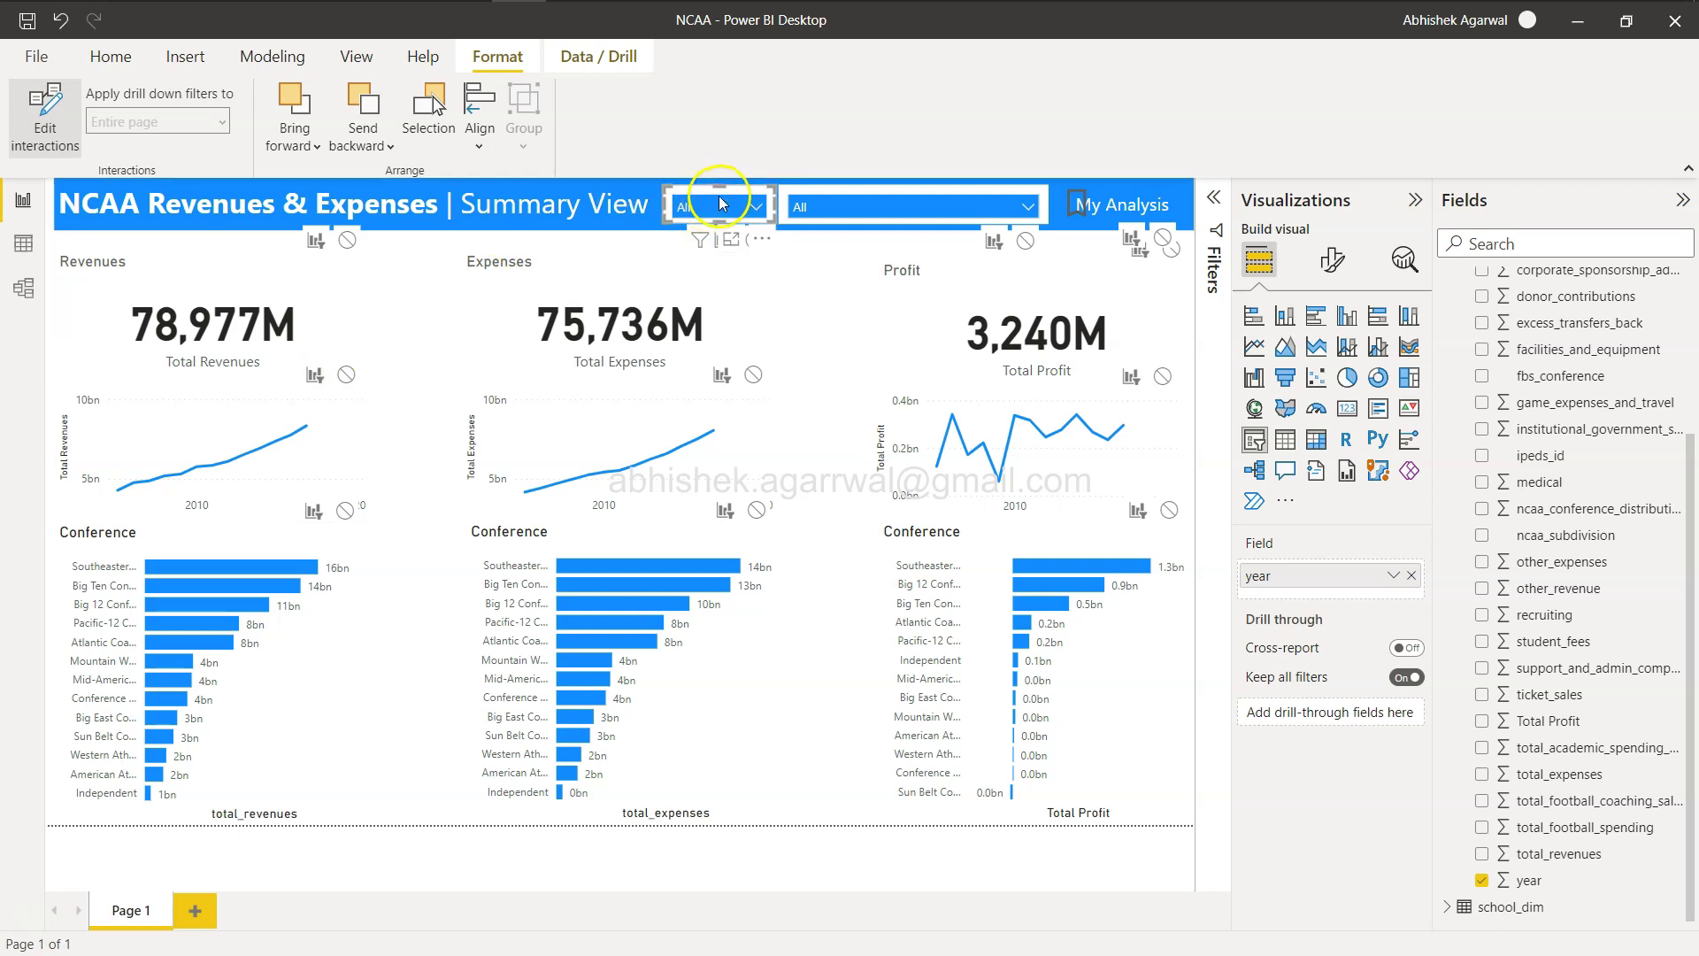
click(618, 236)
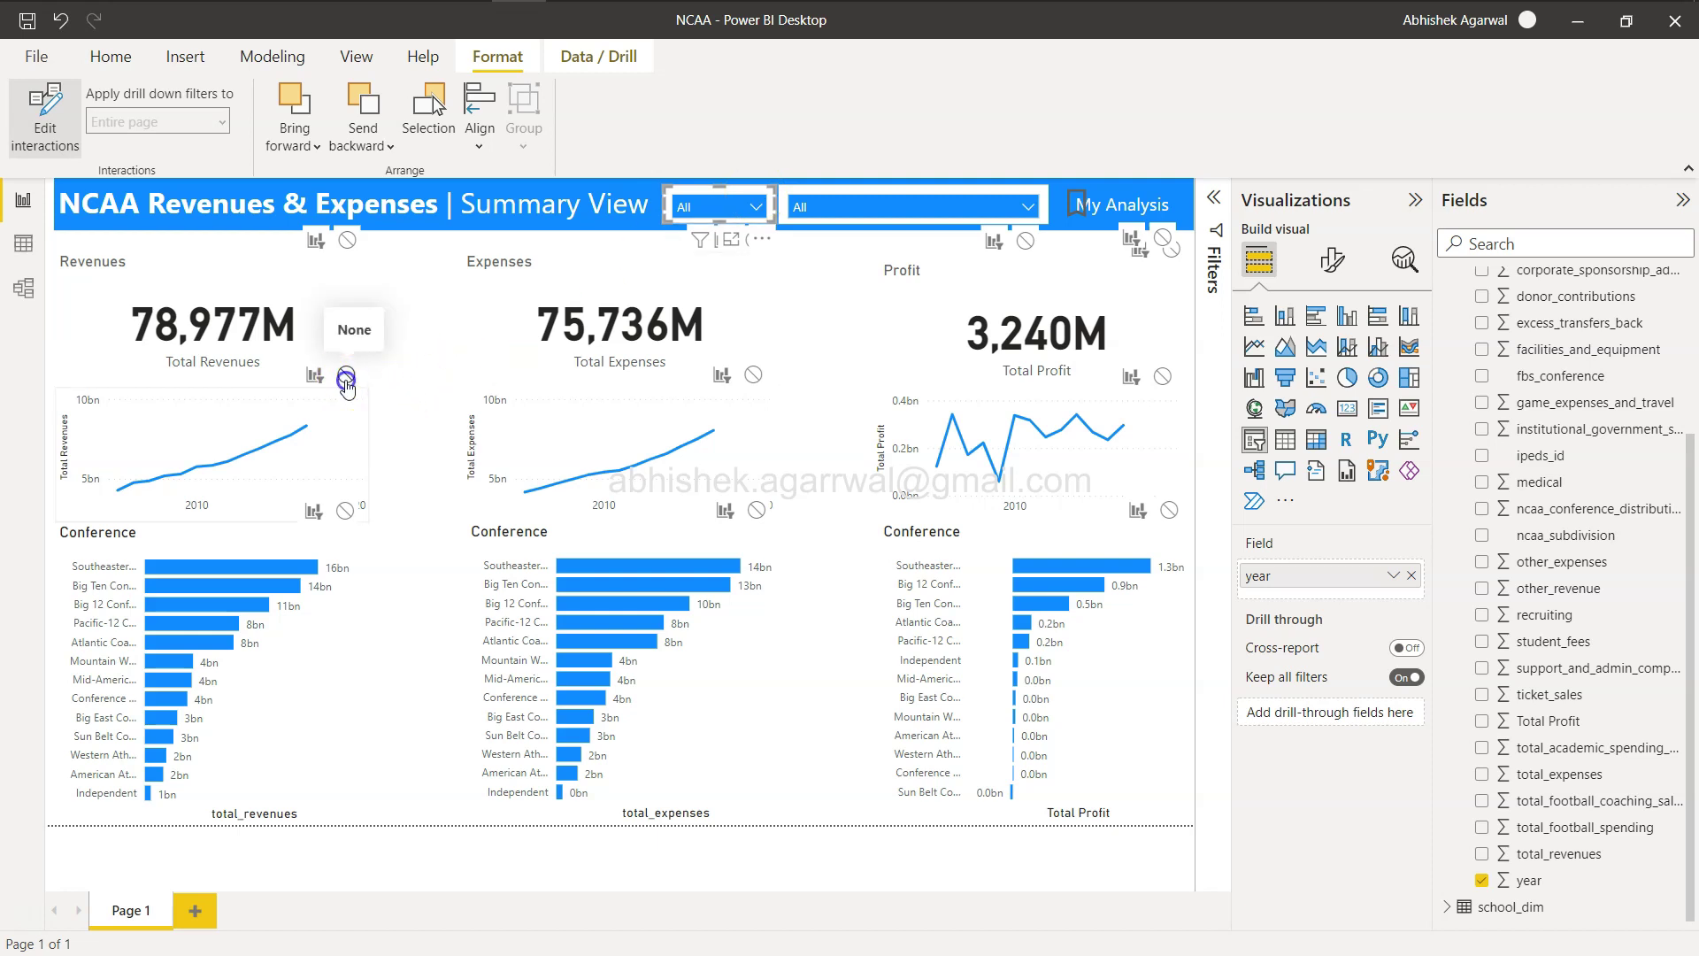
click(754, 374)
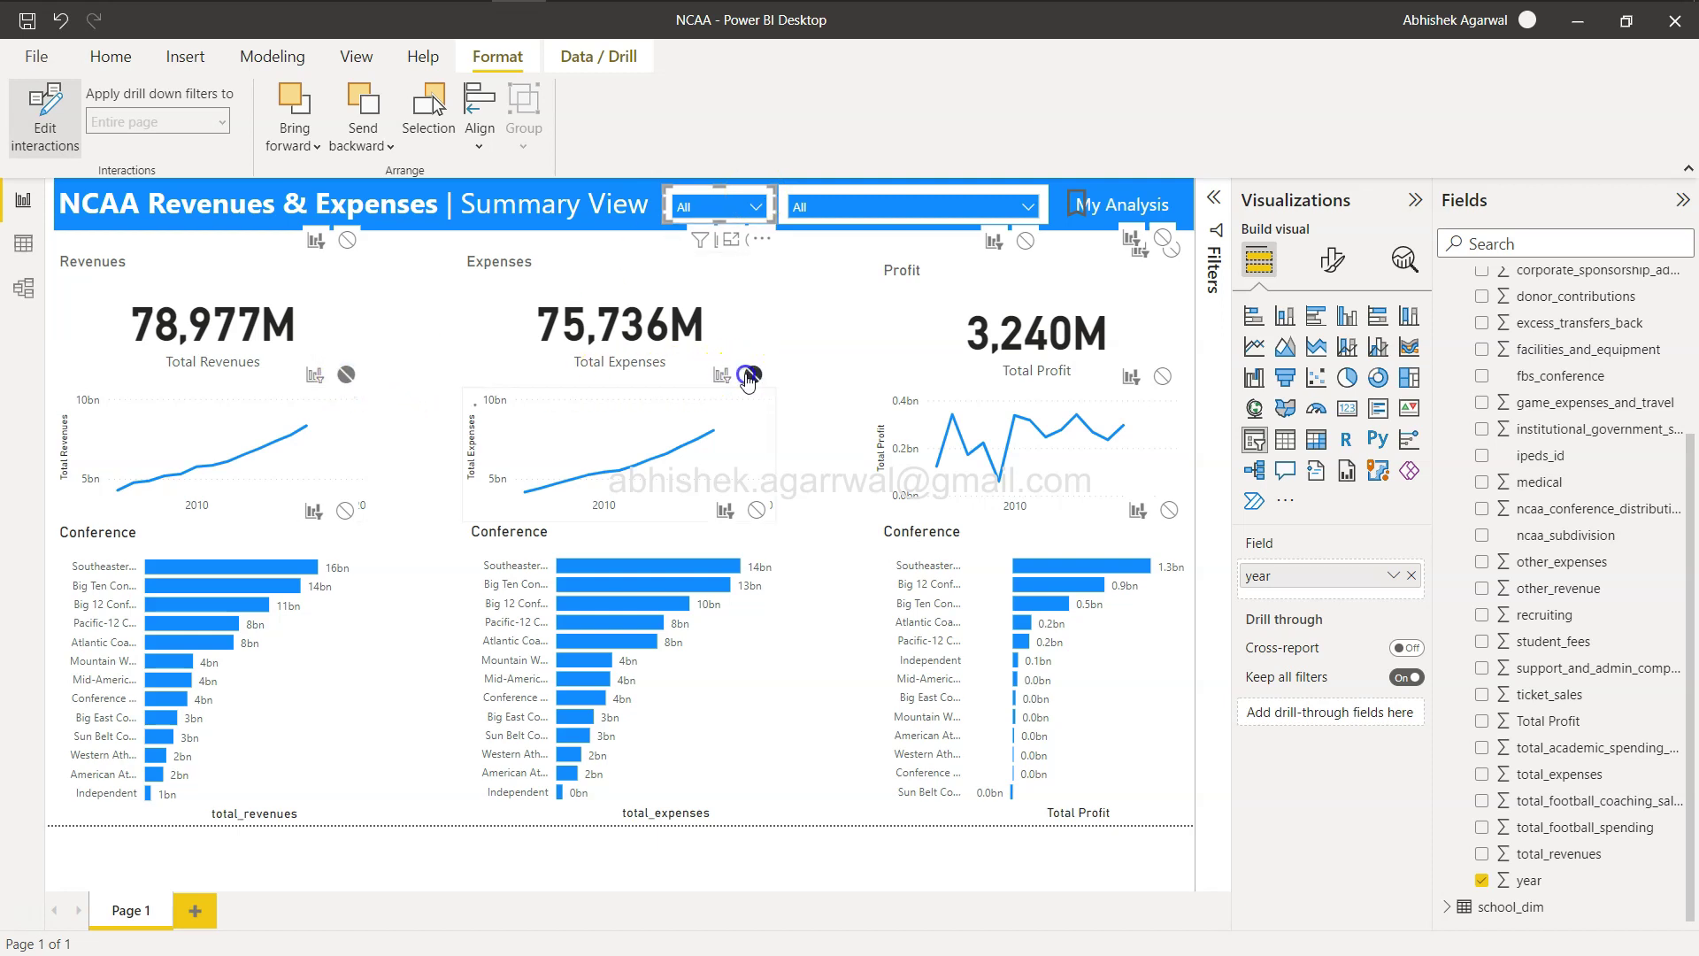
click(1162, 376)
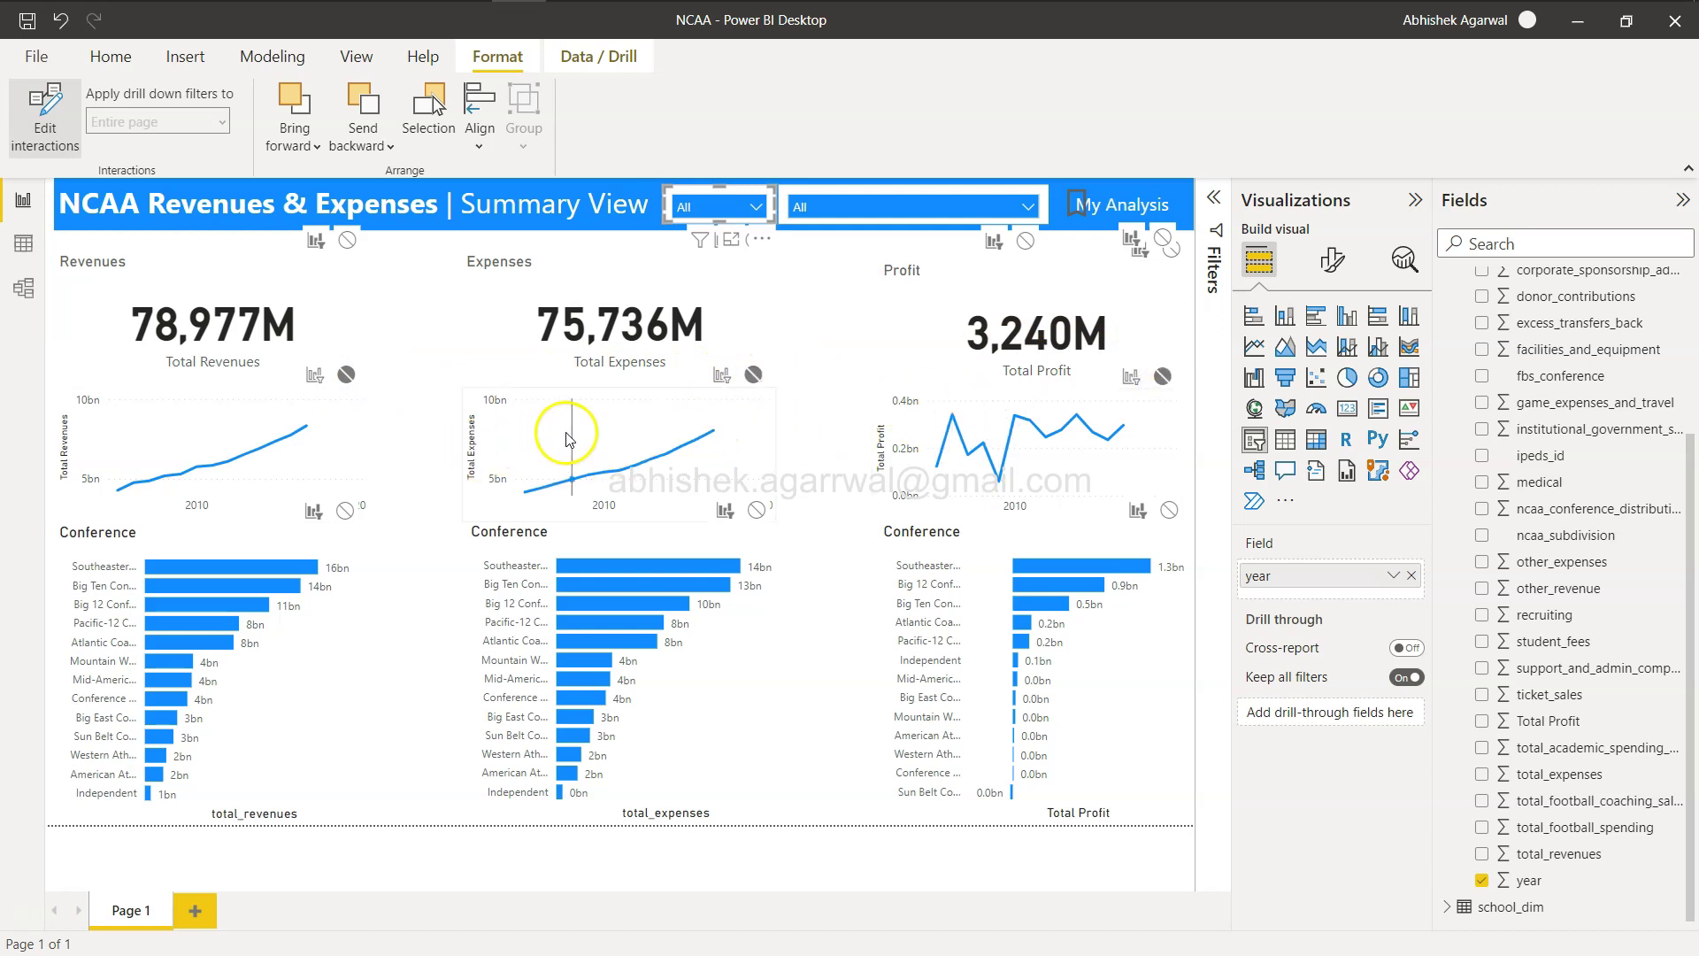
mouse_move(568, 439)
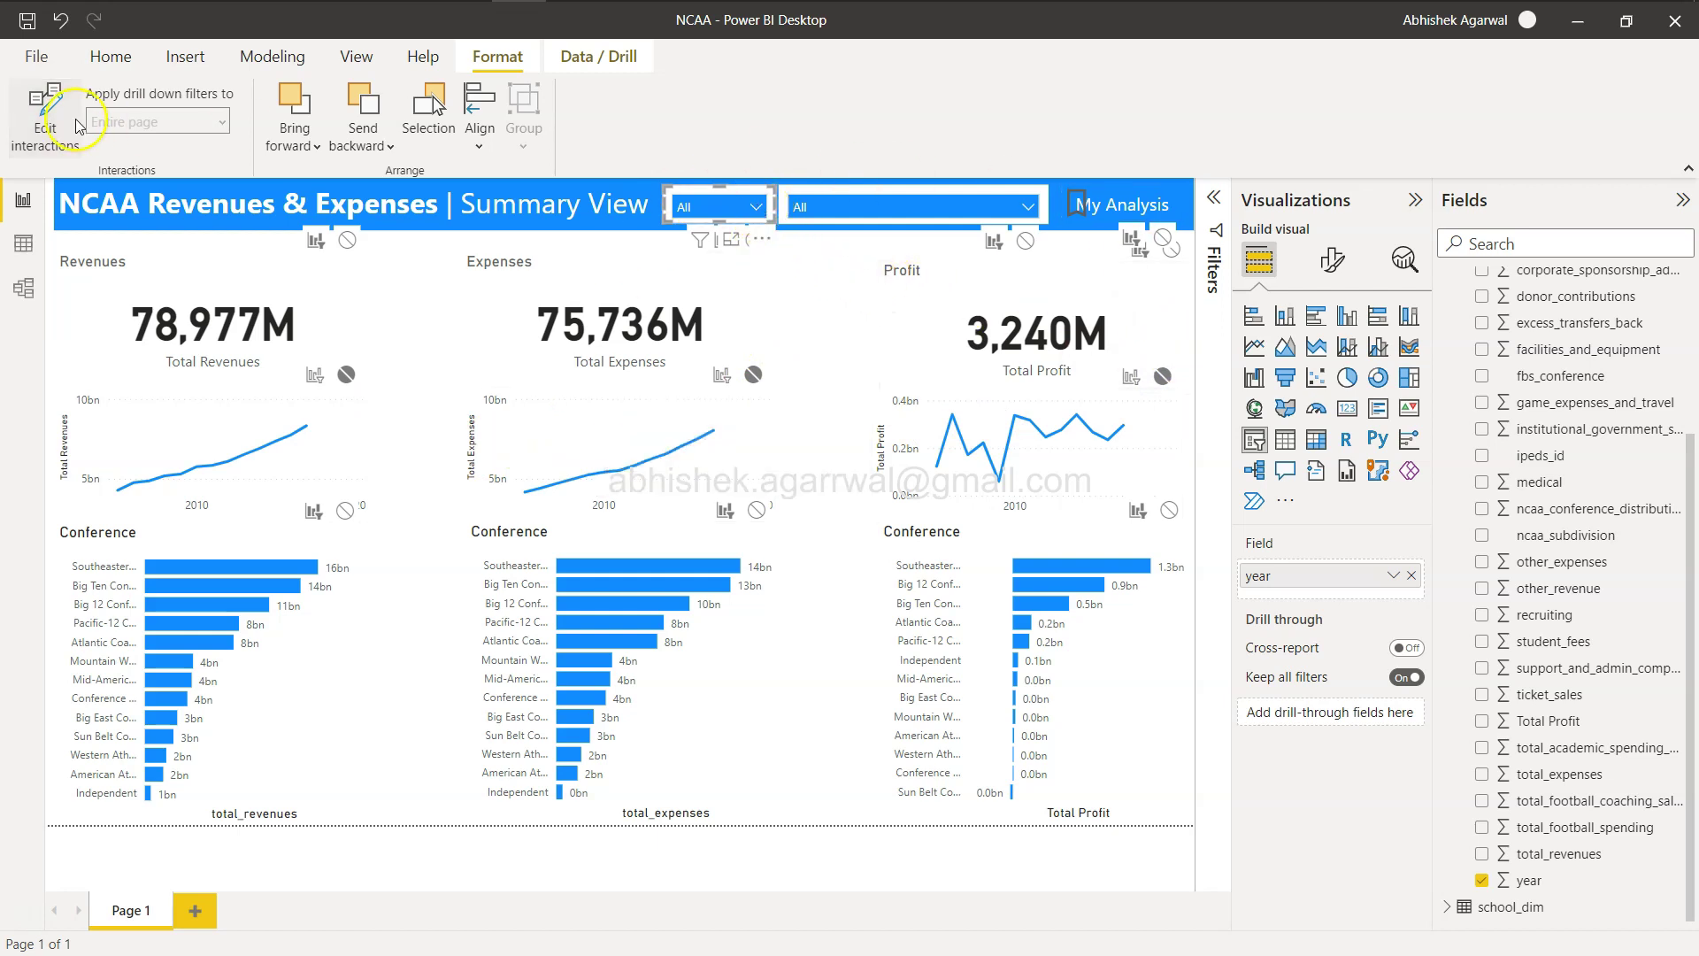
click(39, 122)
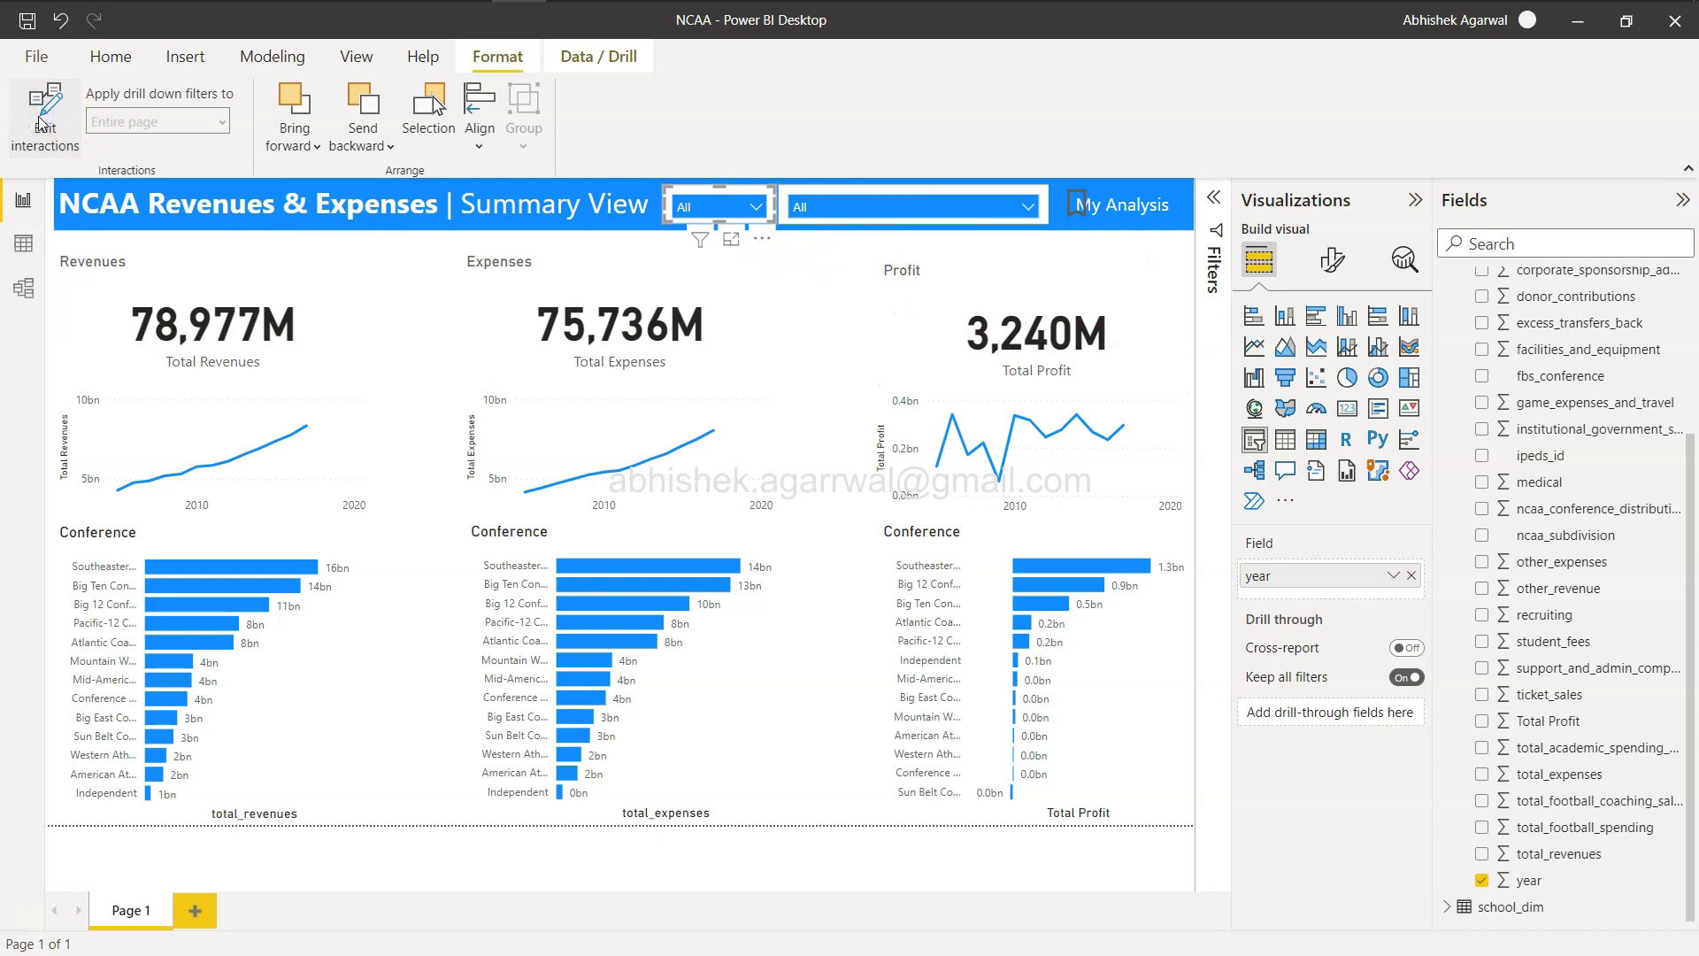
Try 2005, 2008 and 2009 in the year slicer, settling on 2010
click(756, 206)
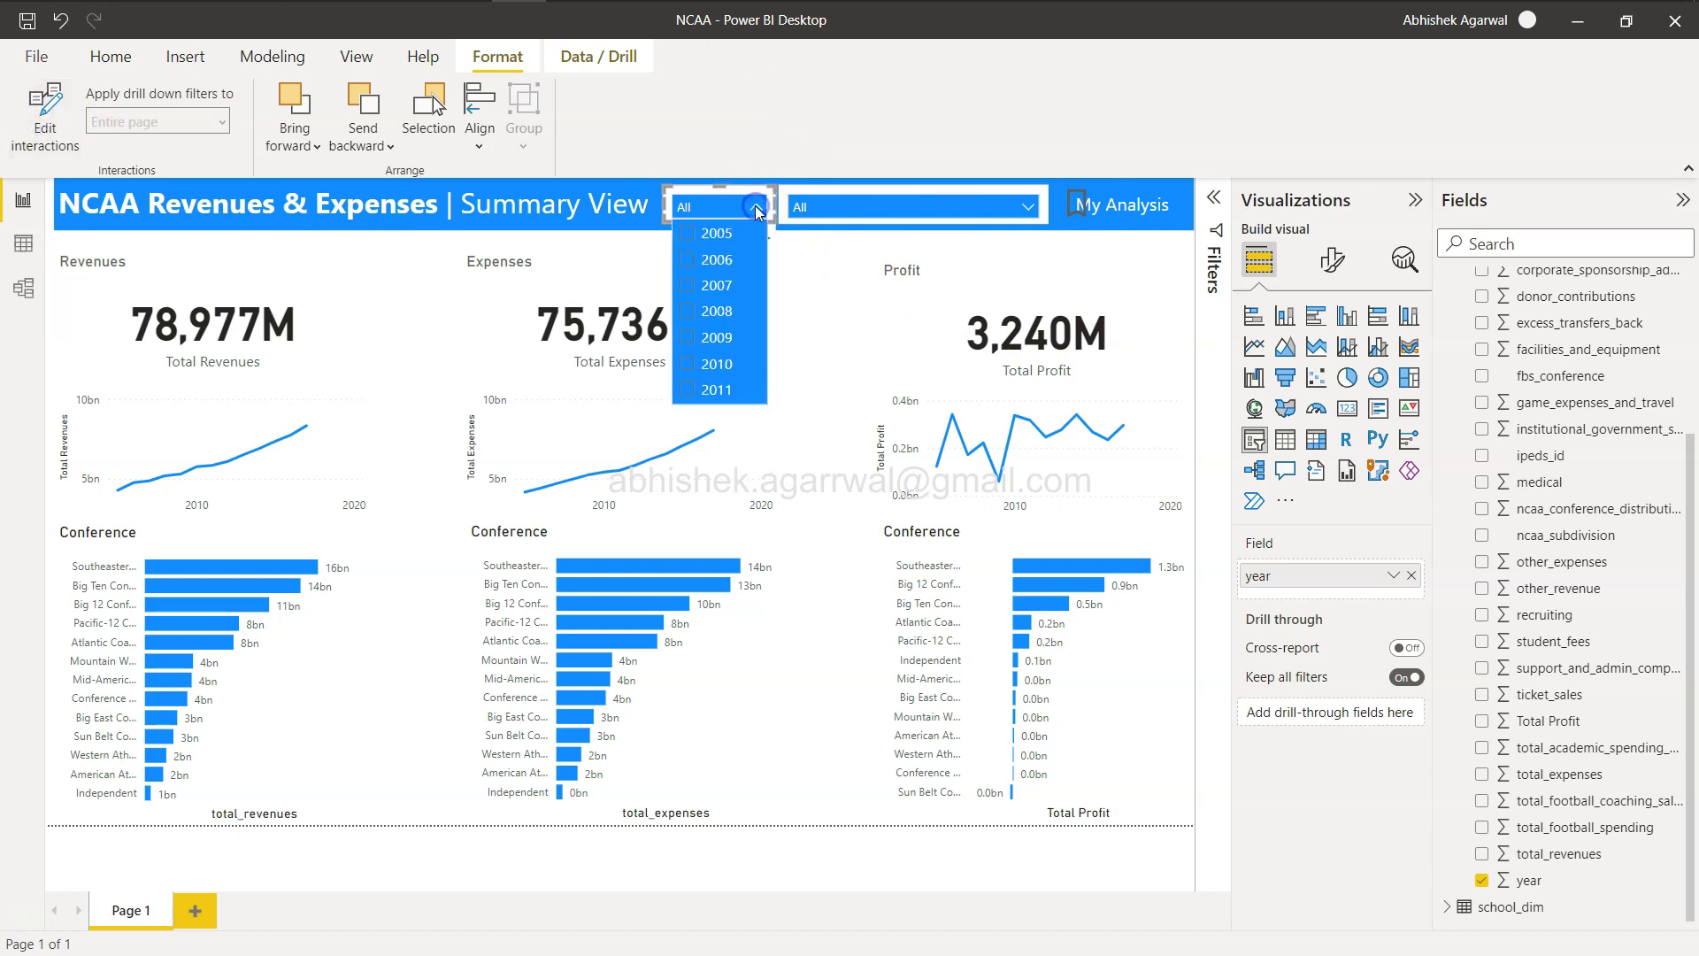
click(688, 233)
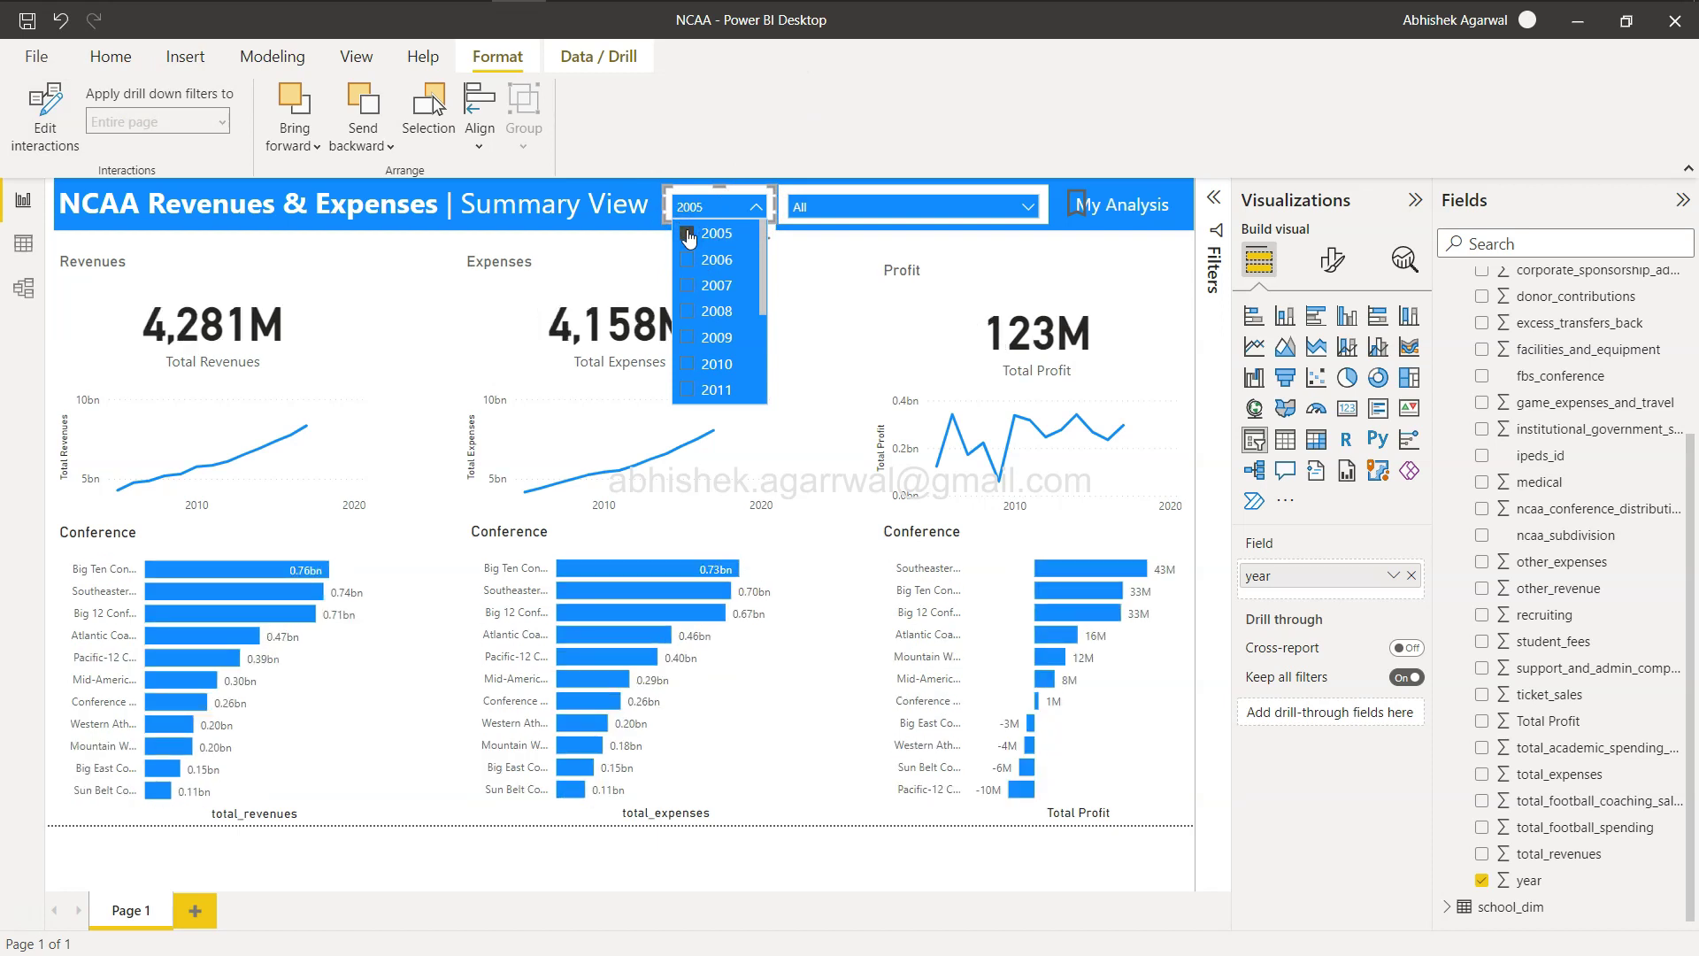
click(687, 311)
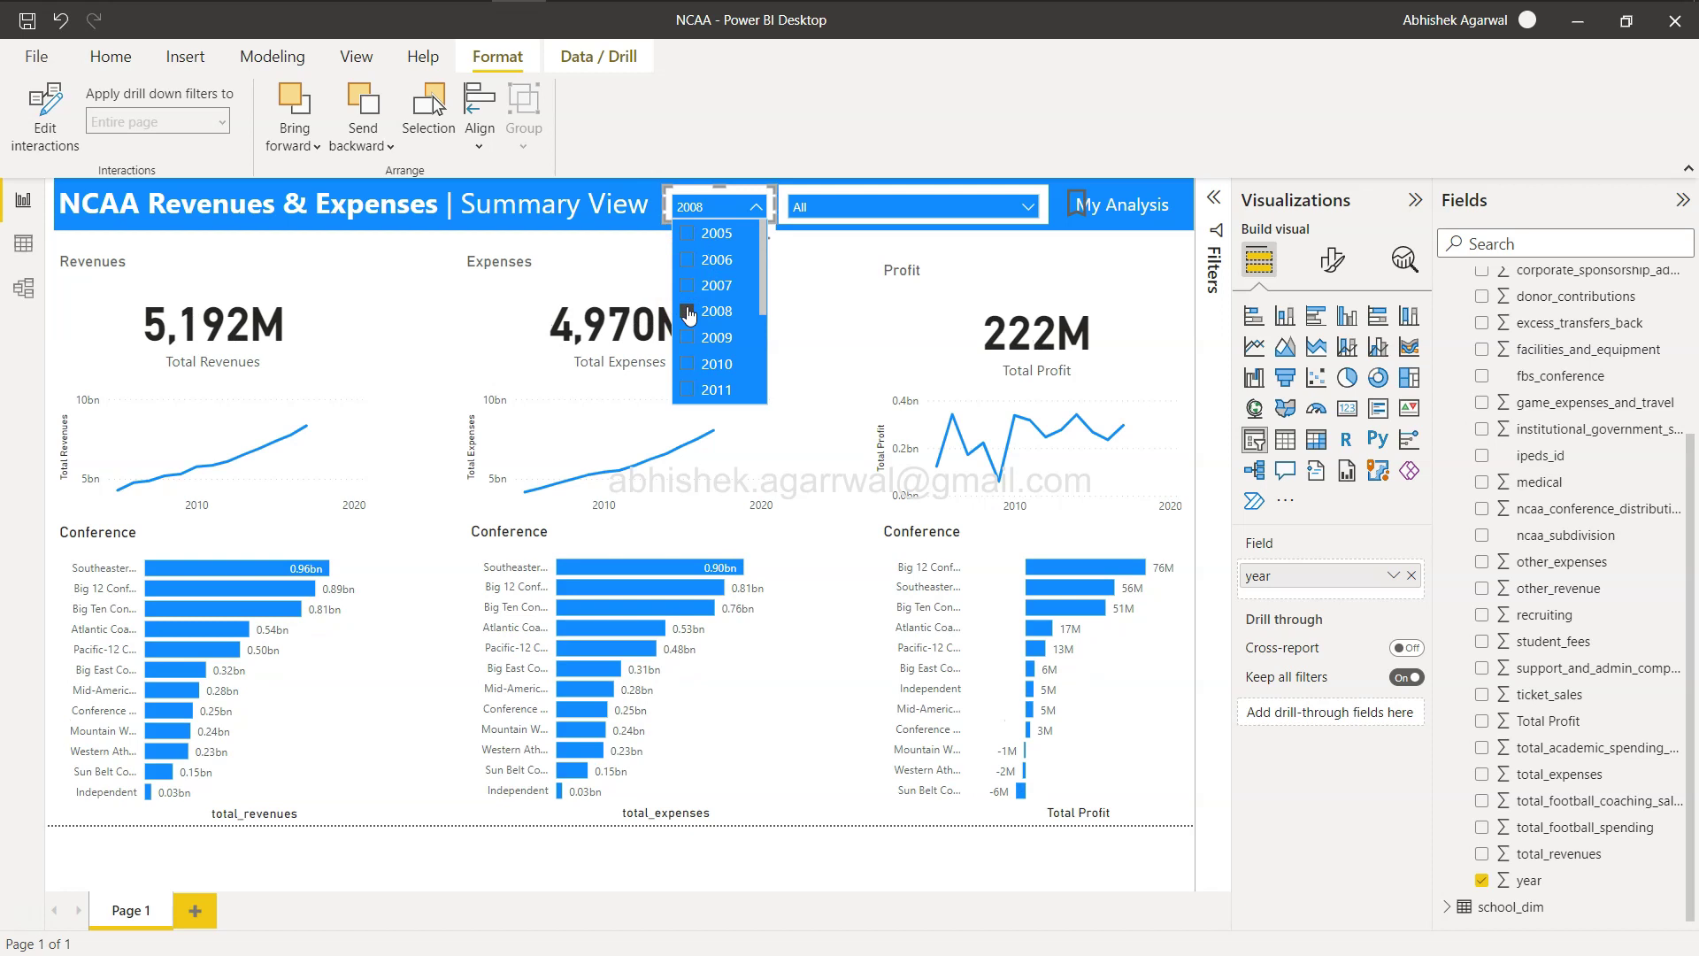
click(688, 337)
click(687, 363)
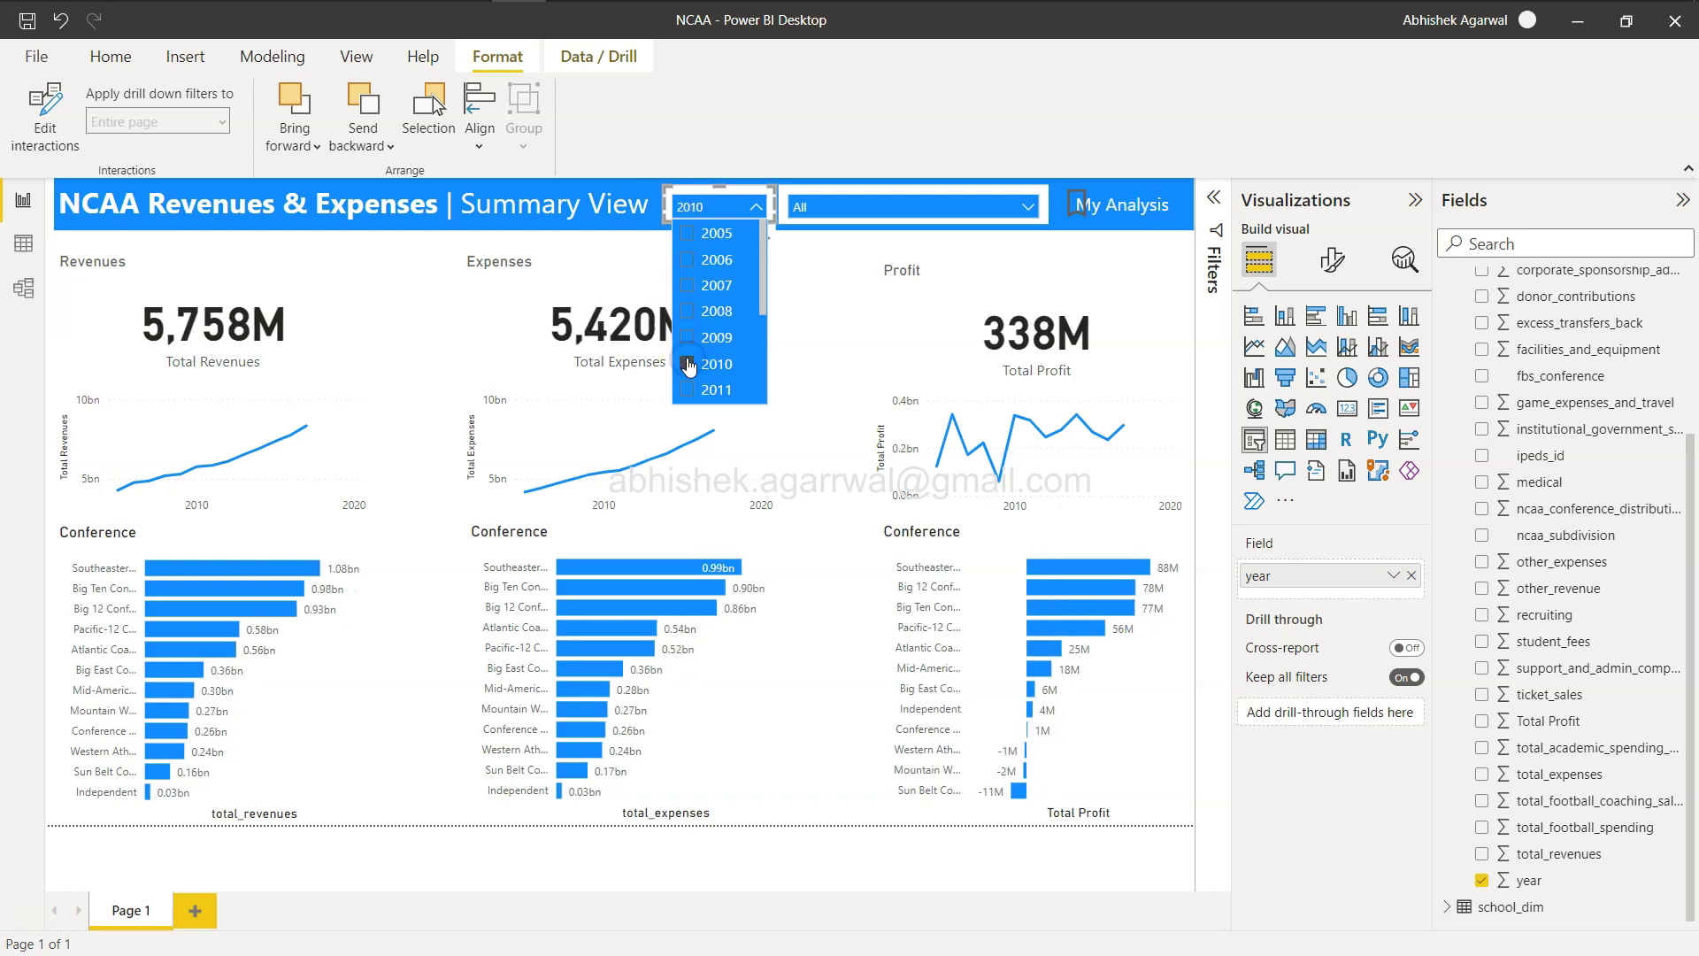
Try several schools in the school slicer, settling on Arkansas State University
click(1030, 206)
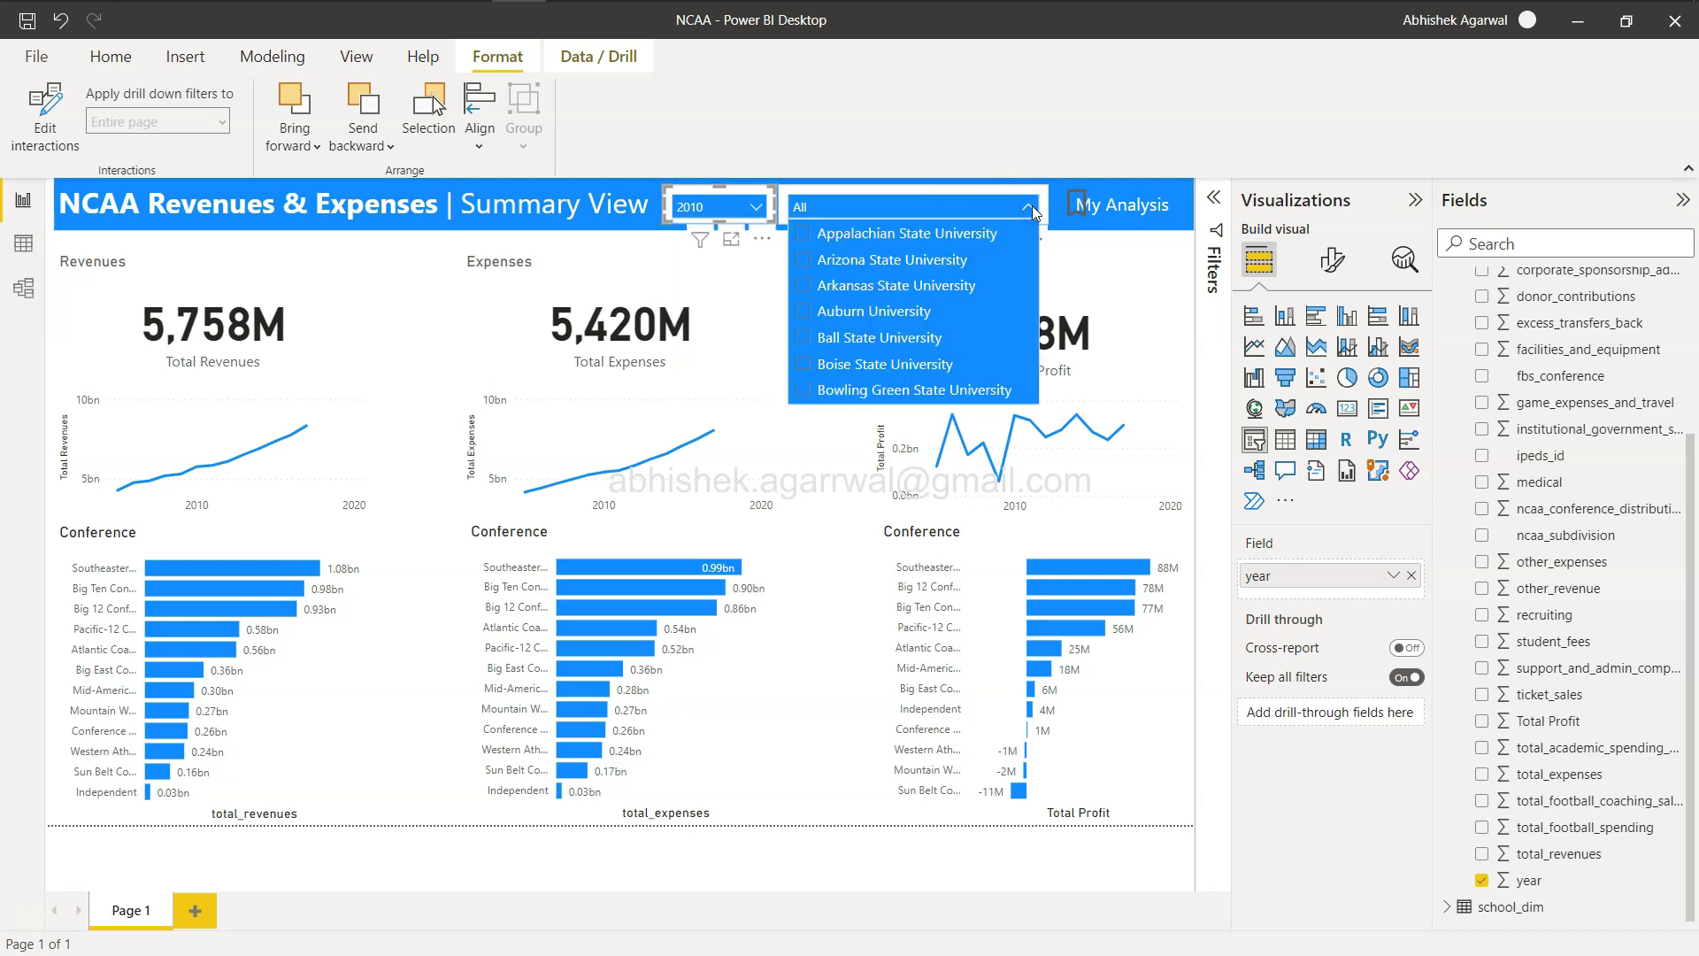
click(916, 260)
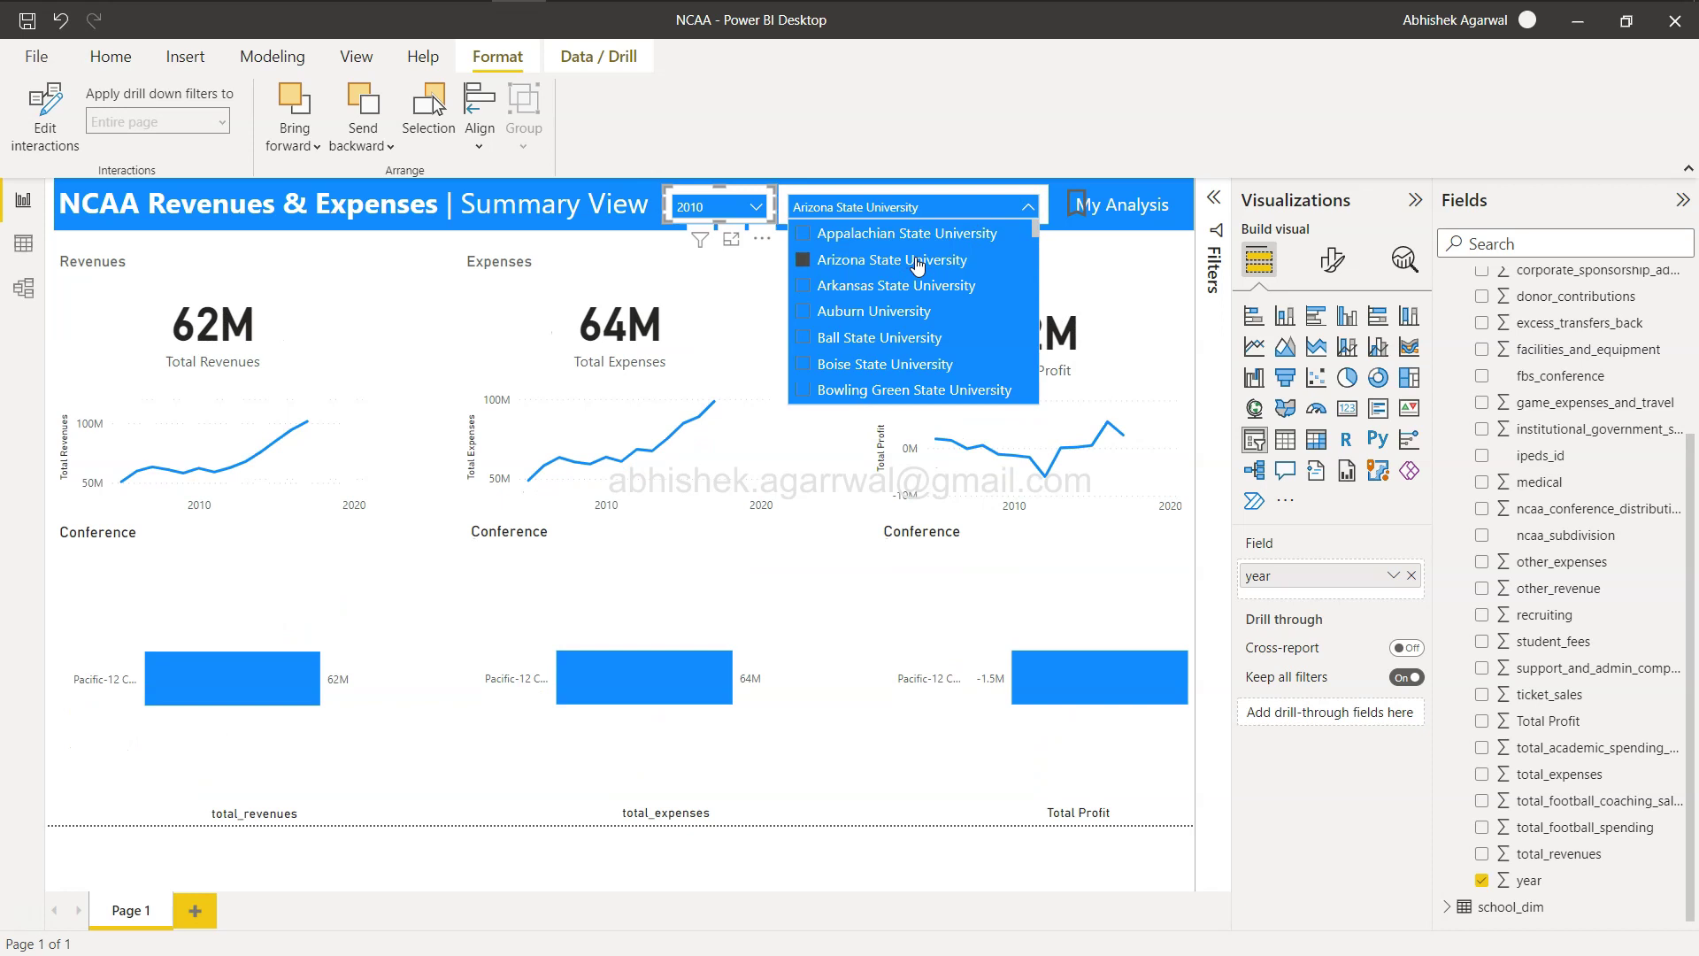
click(876, 321)
click(882, 342)
click(889, 389)
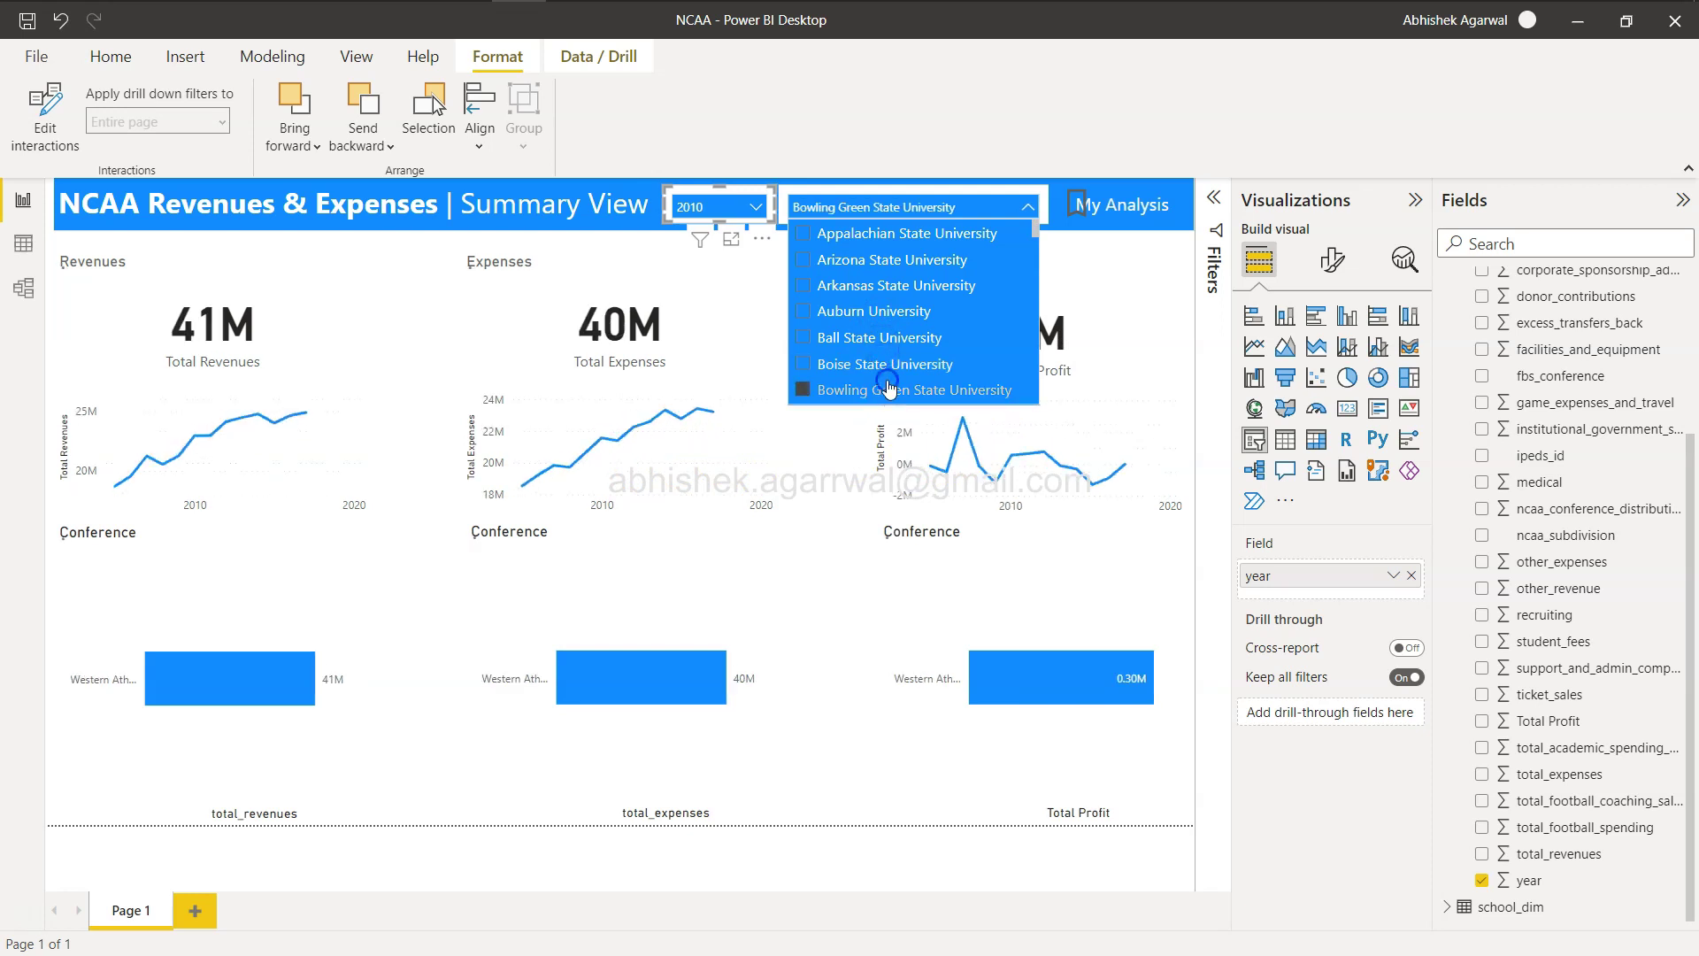
click(902, 285)
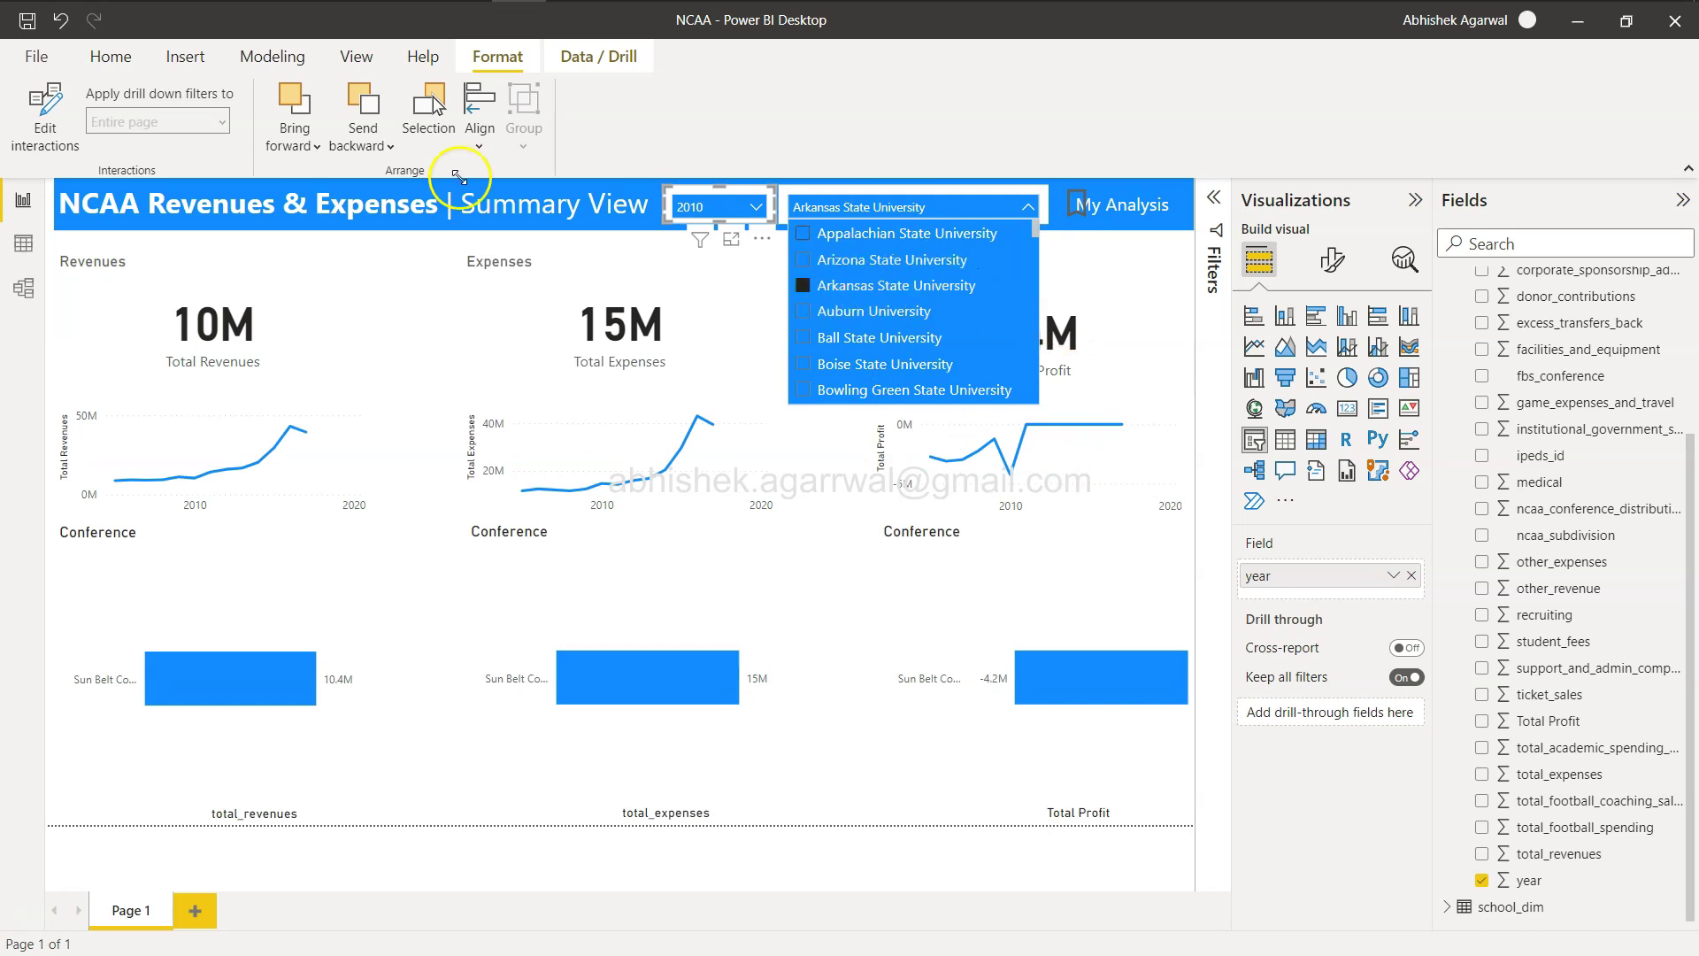
click(1029, 206)
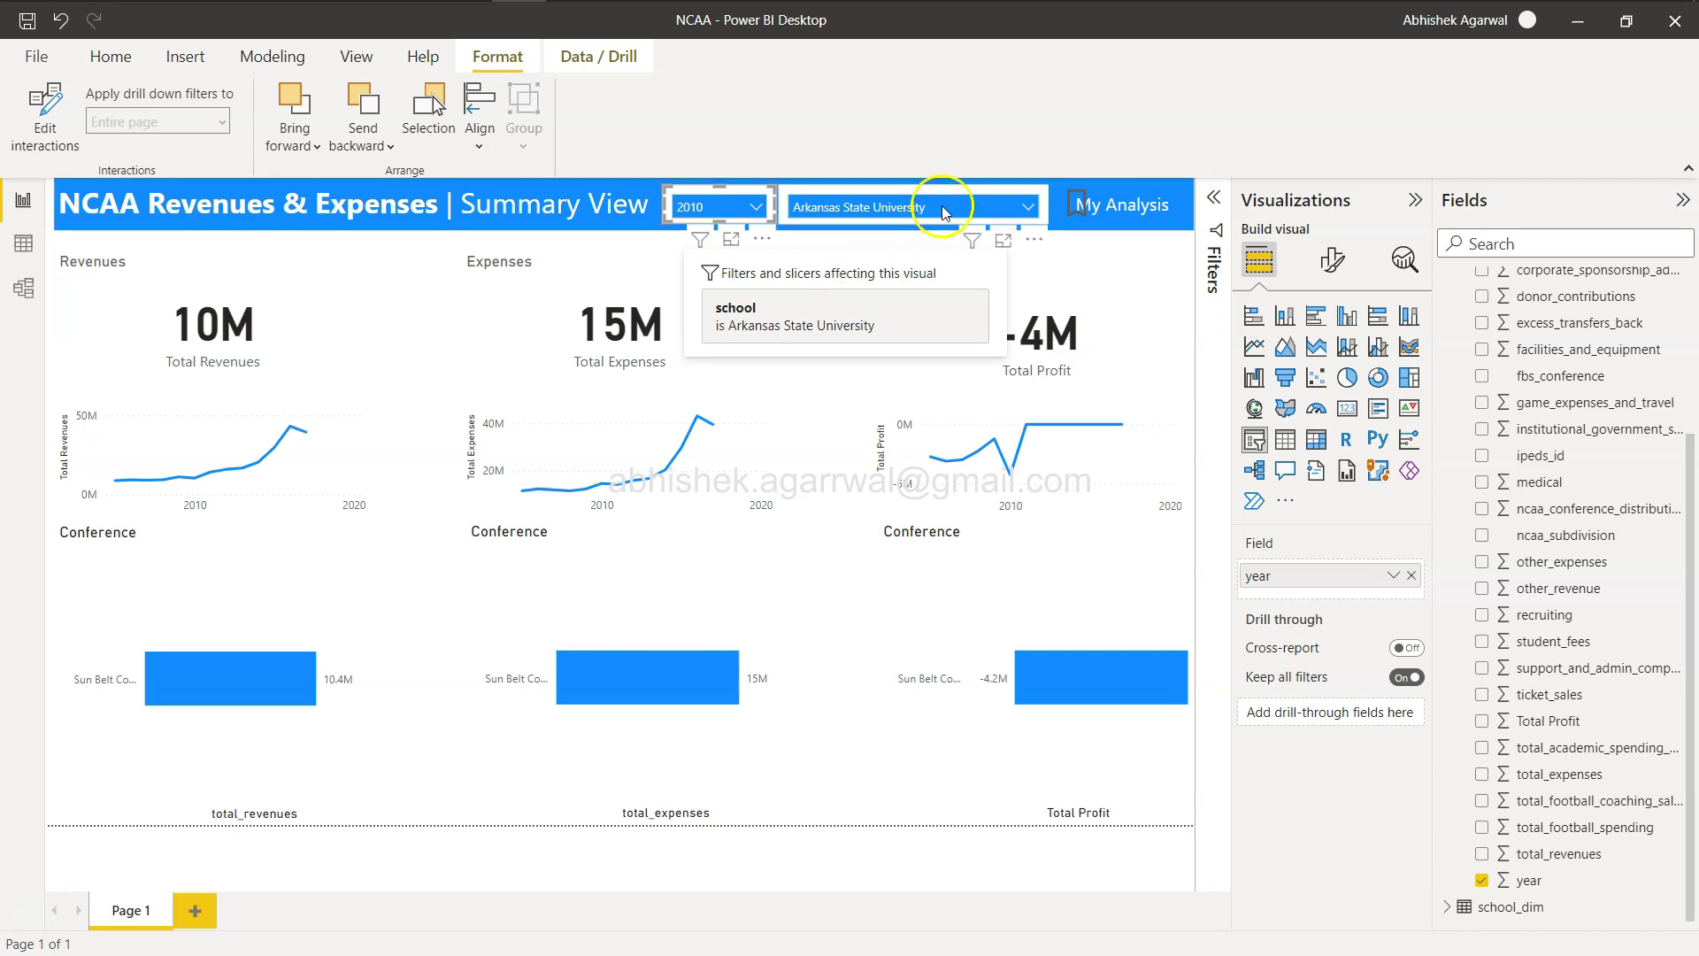
click(1036, 198)
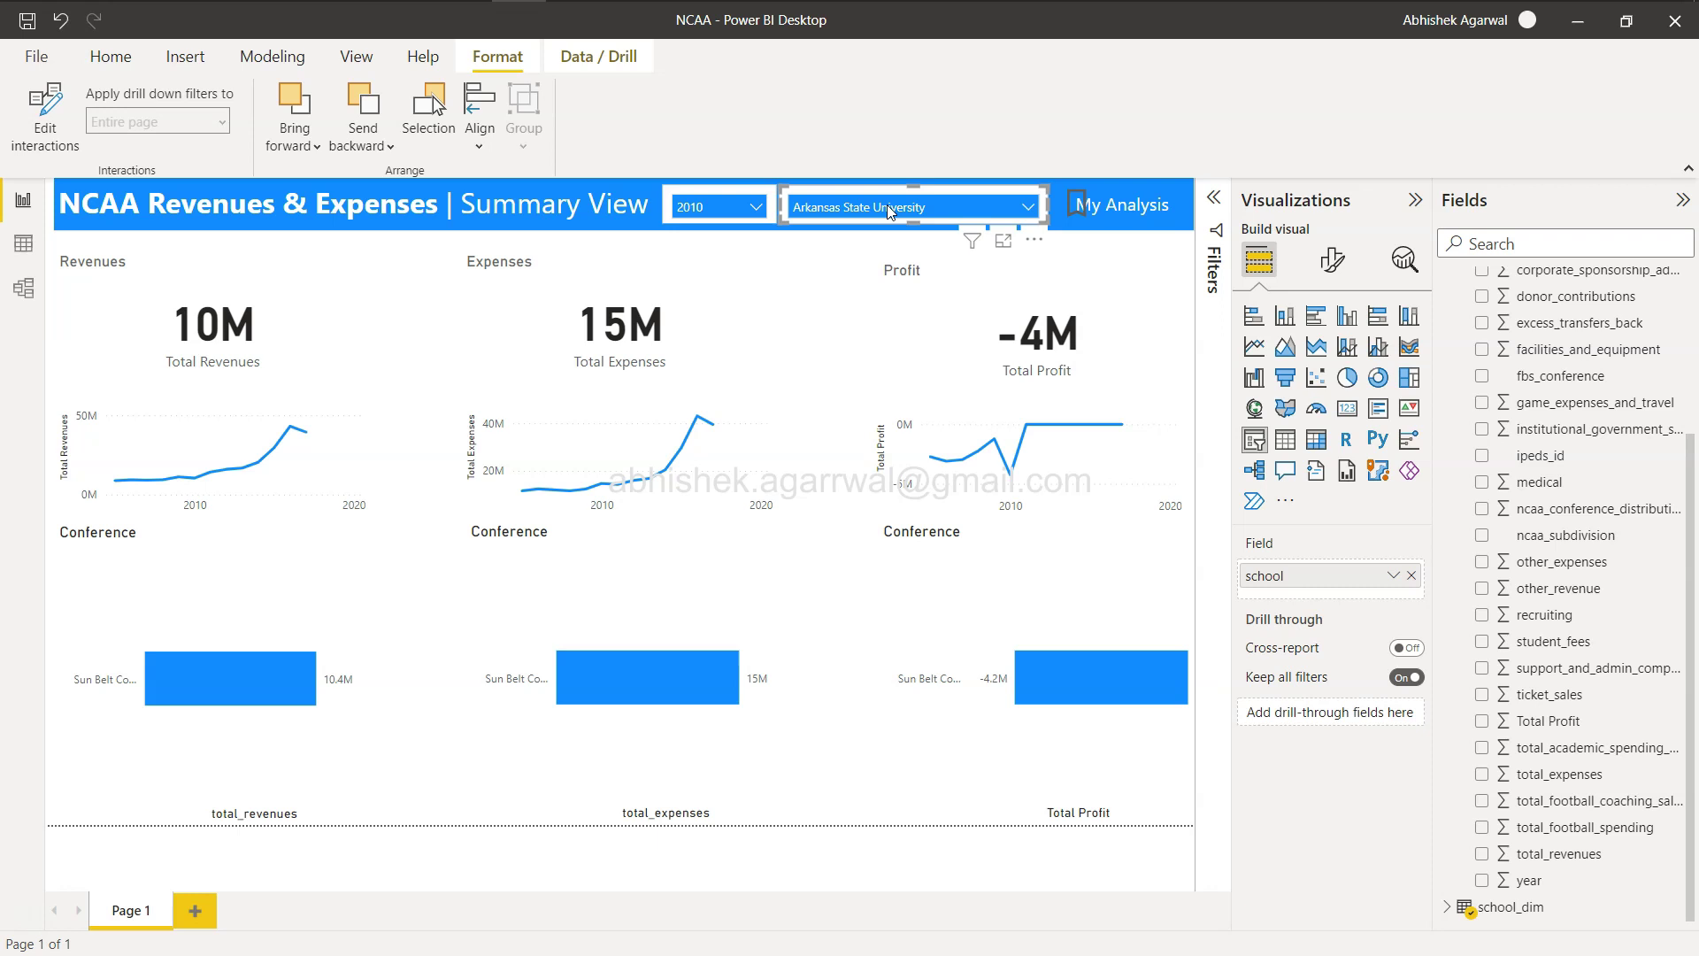
key(alt+Tab)
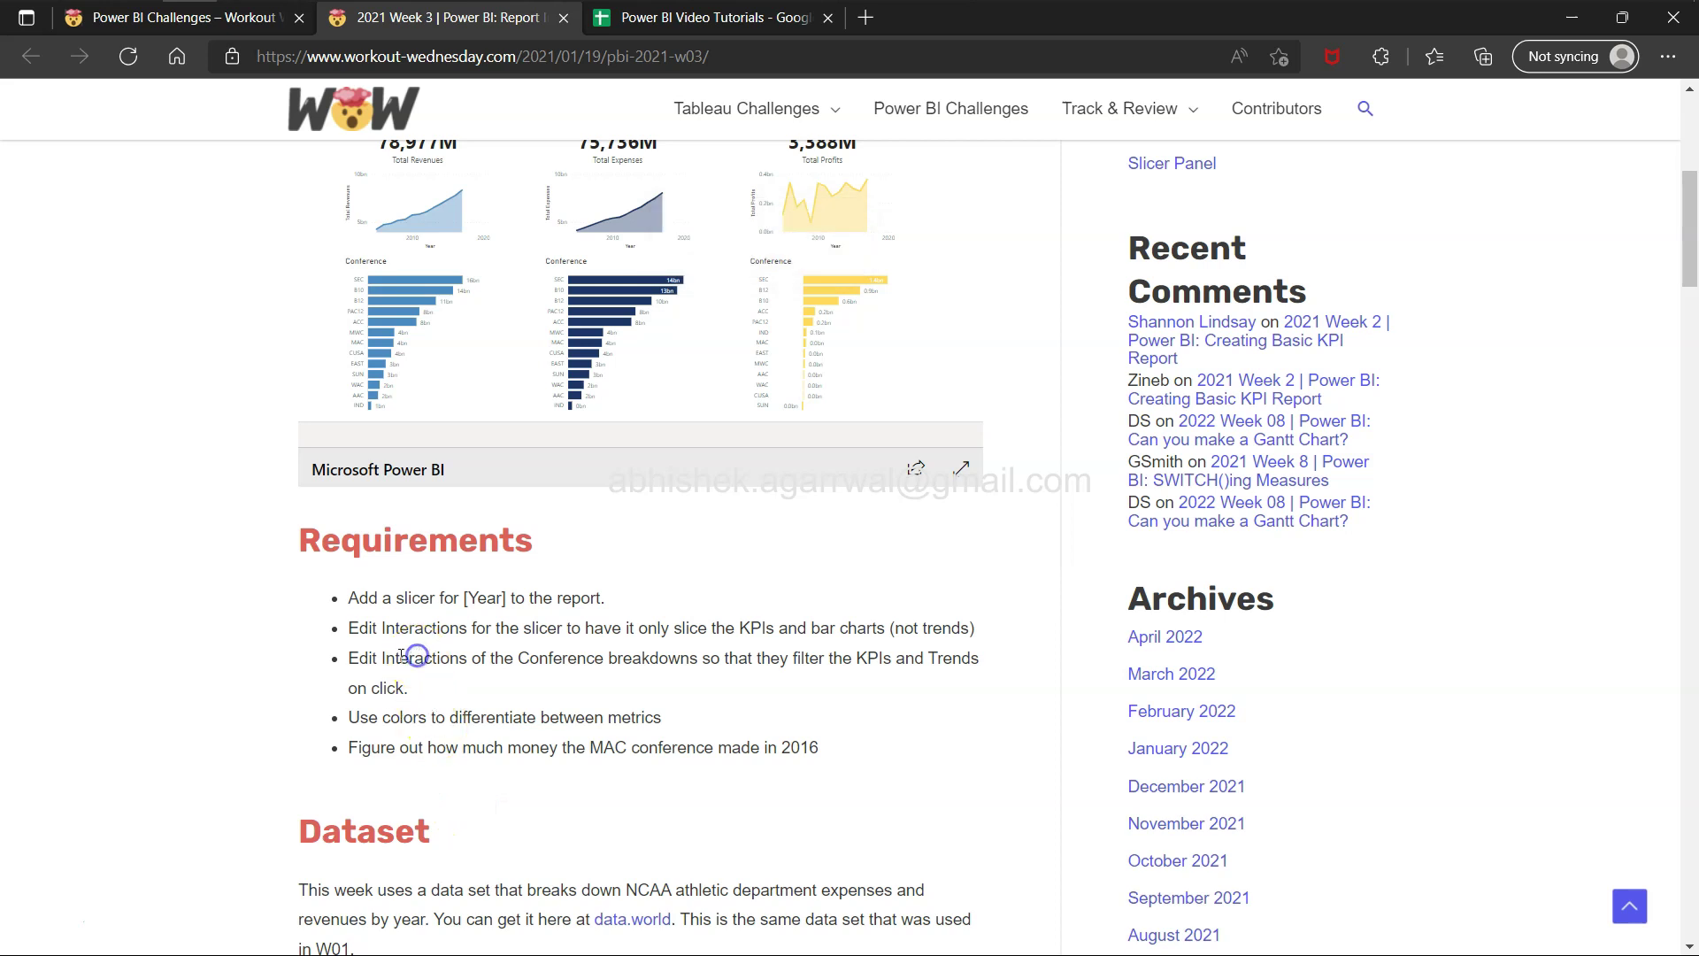
drag(362, 664, 749, 686)
drag(368, 715, 669, 733)
scroll(668, 732, up, 1)
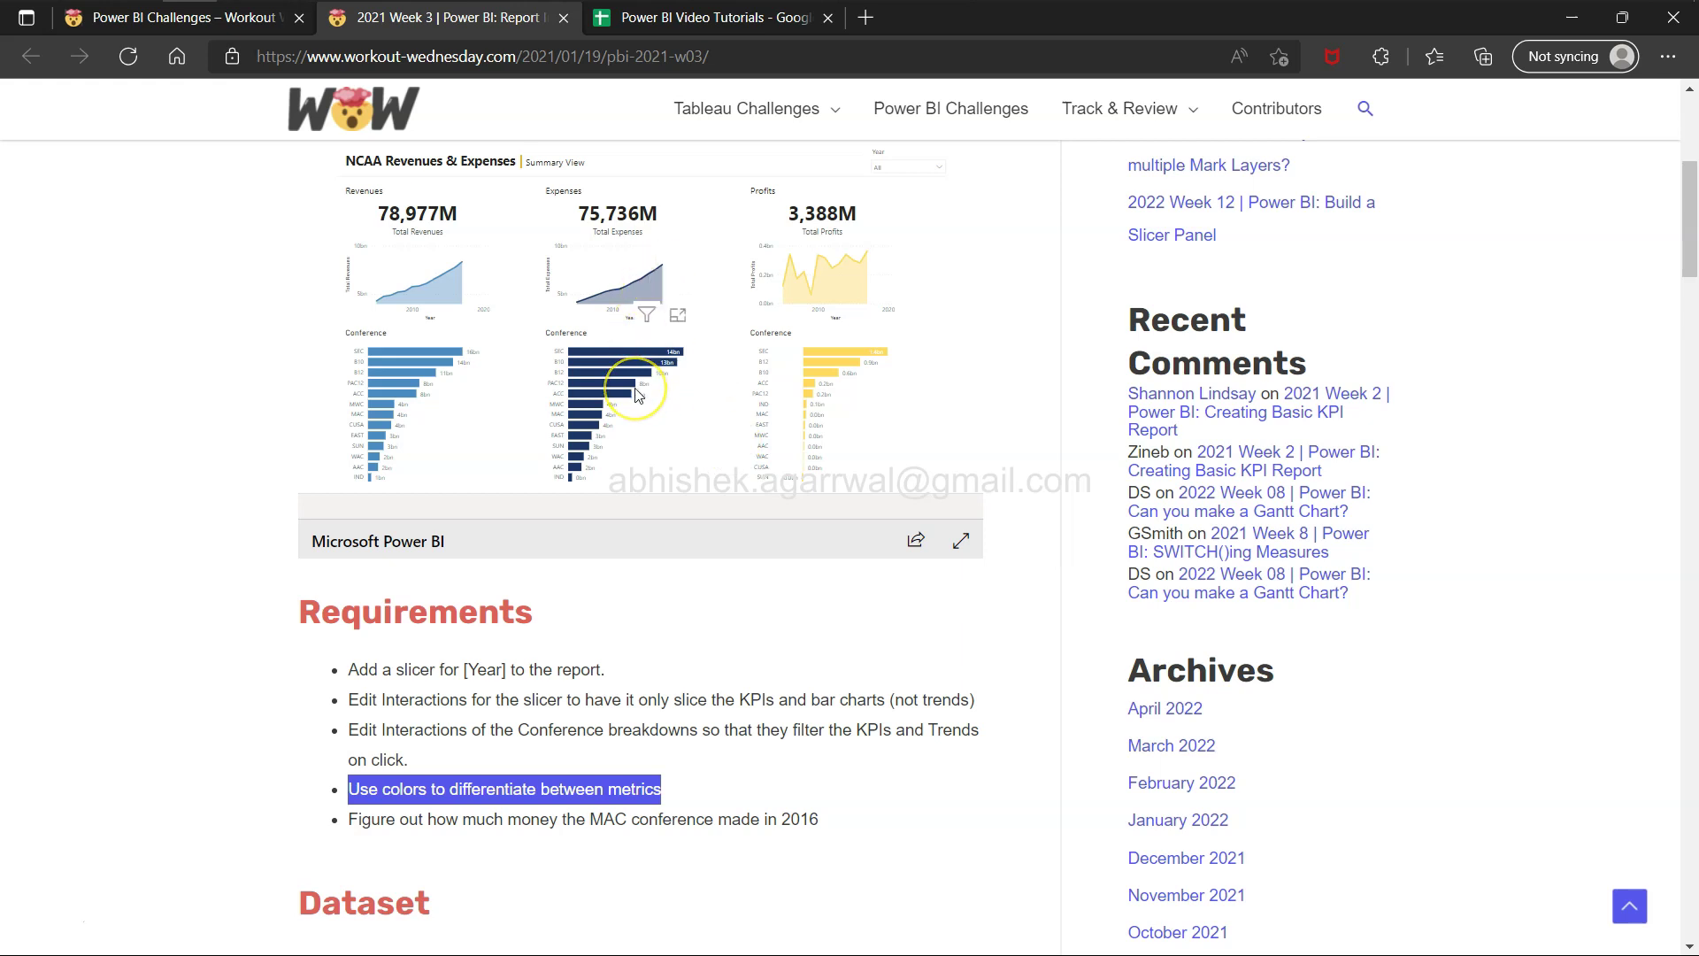
key(alt+Tab)
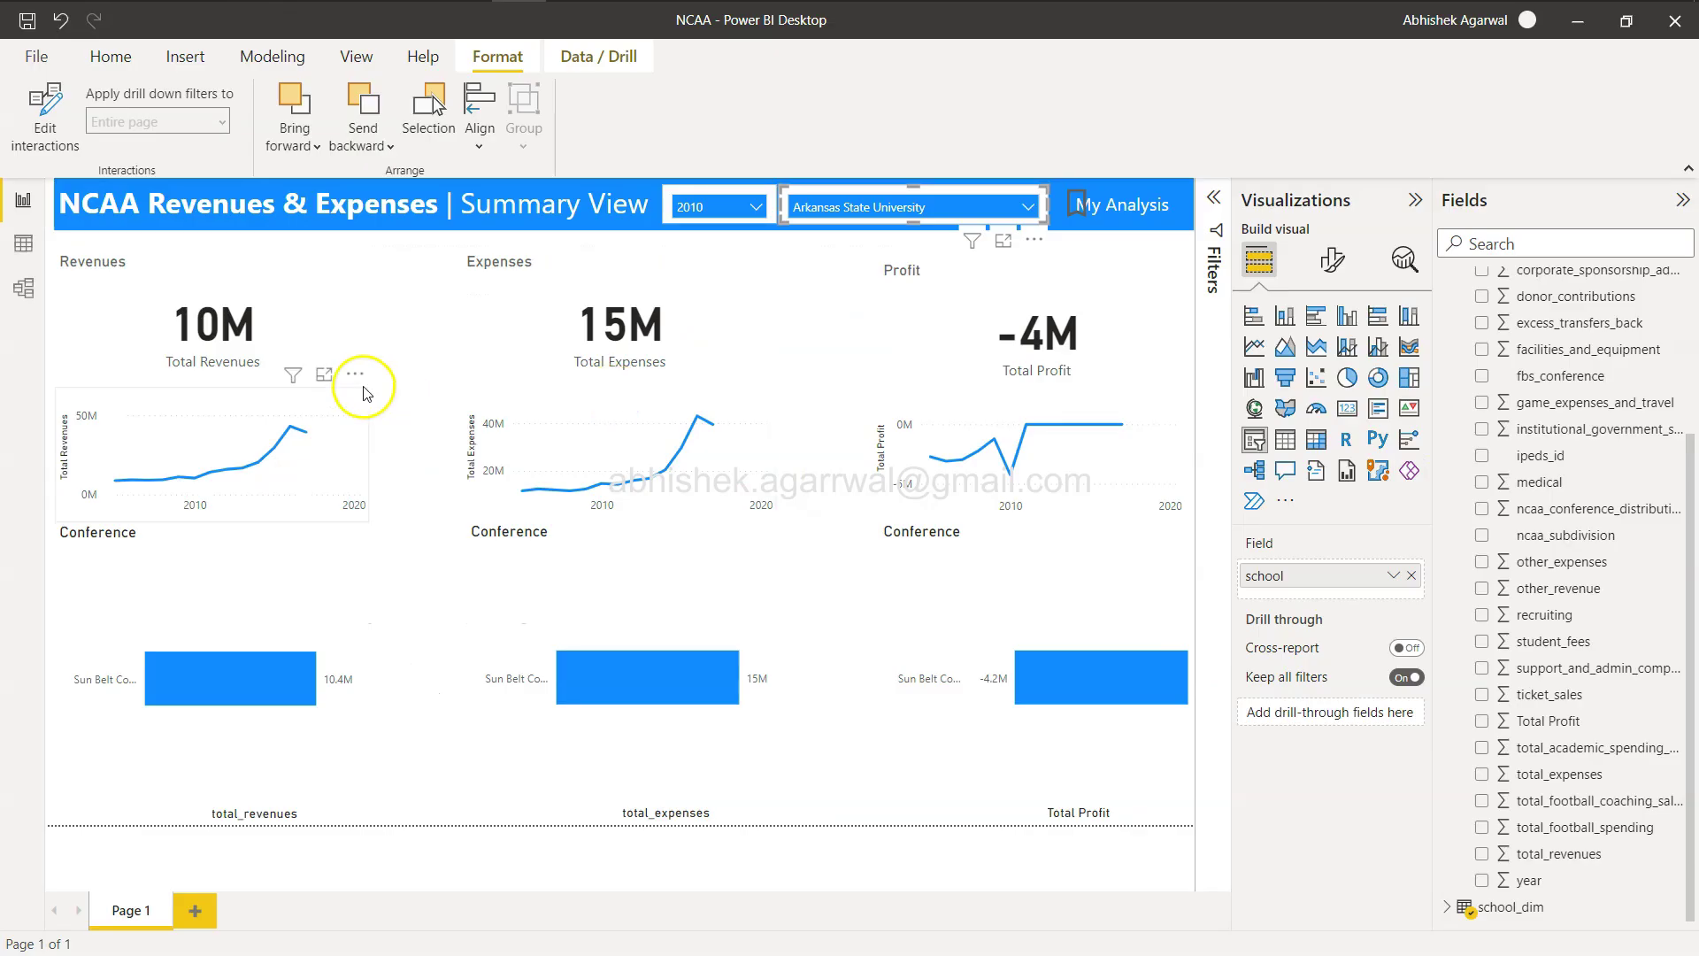
key(alt+Tab)
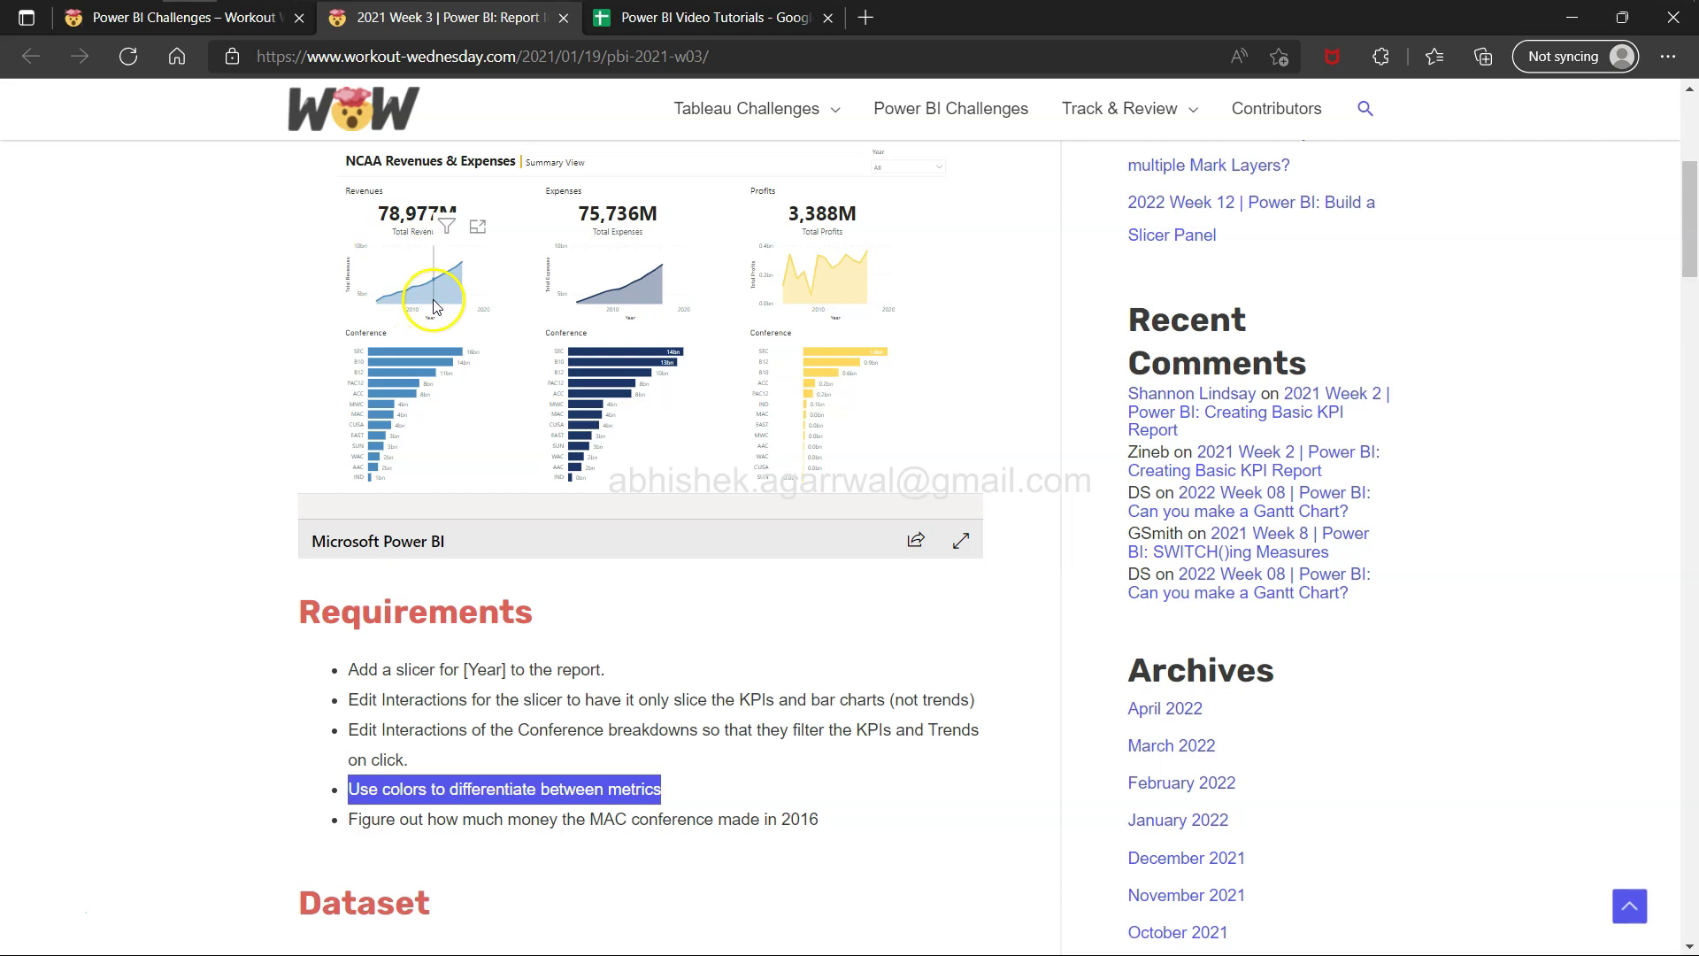
mouse_move(434, 304)
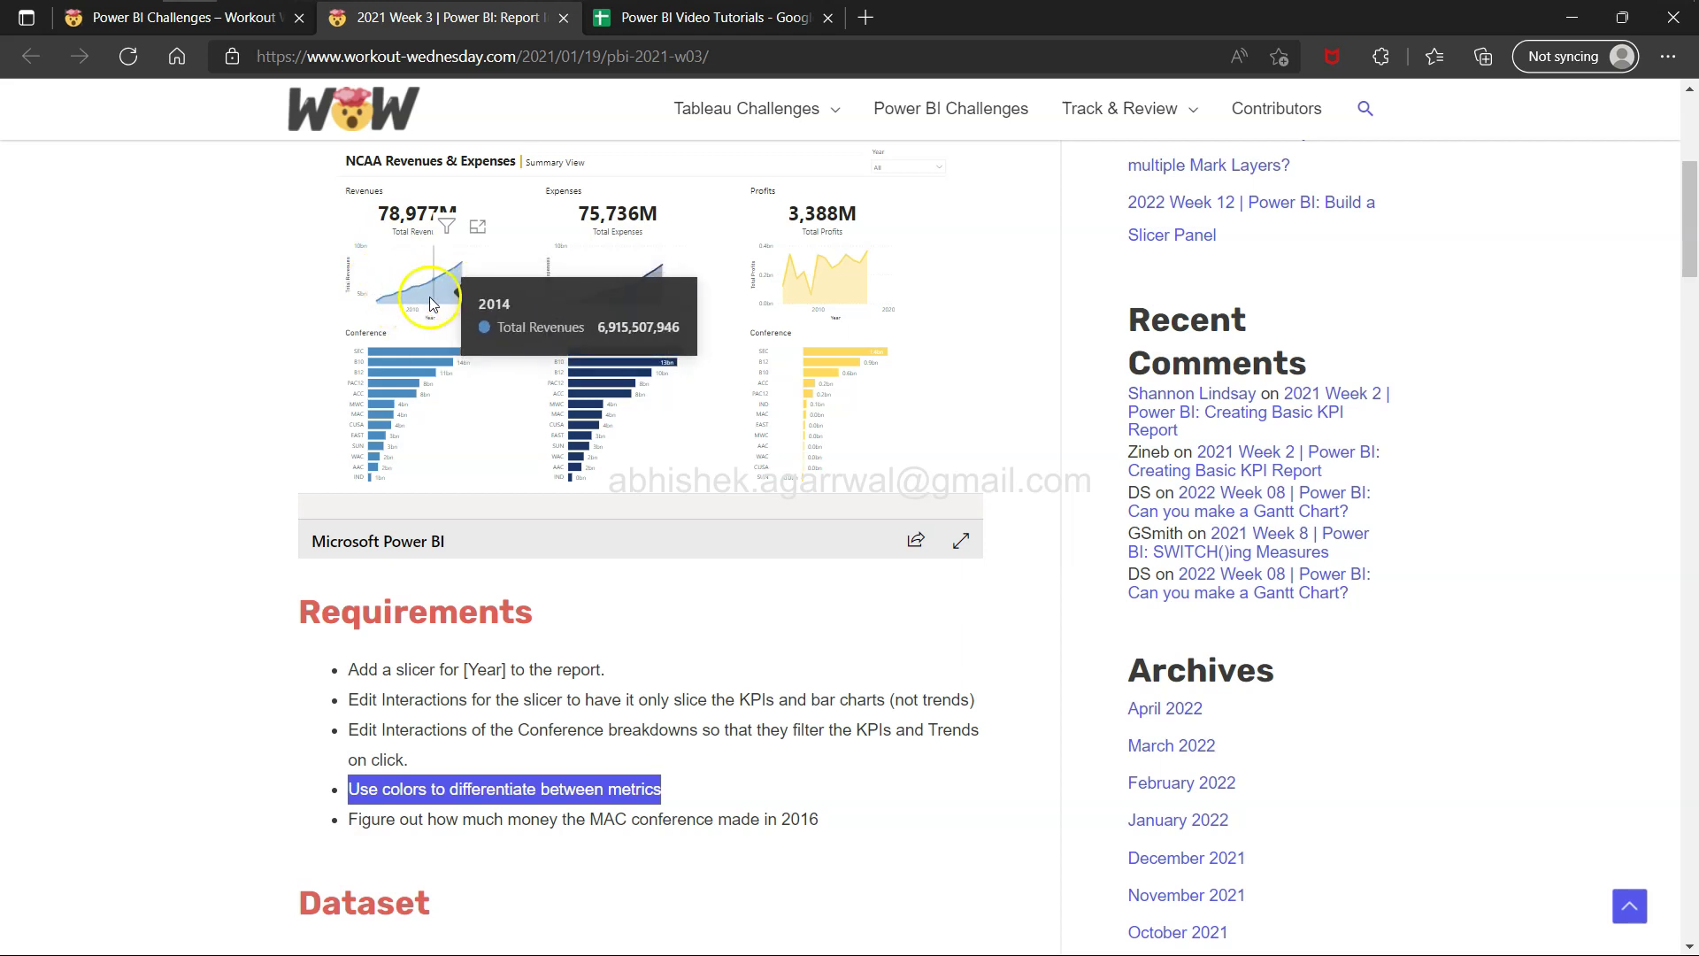
key(alt+Tab)
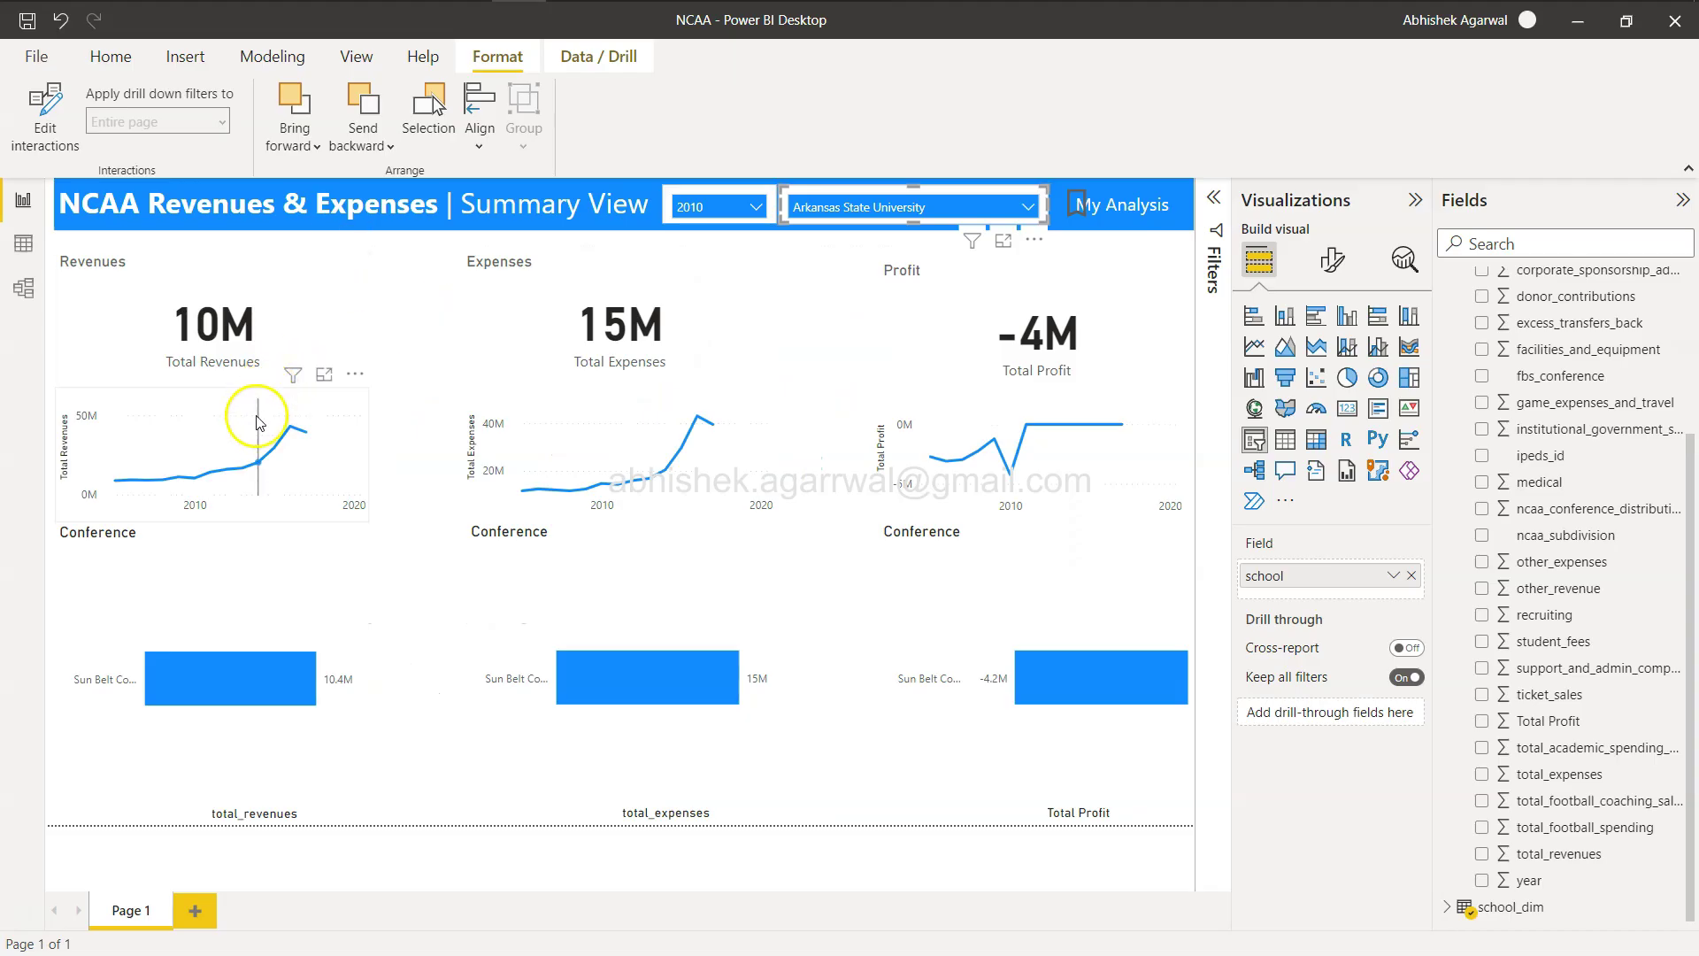
click(258, 422)
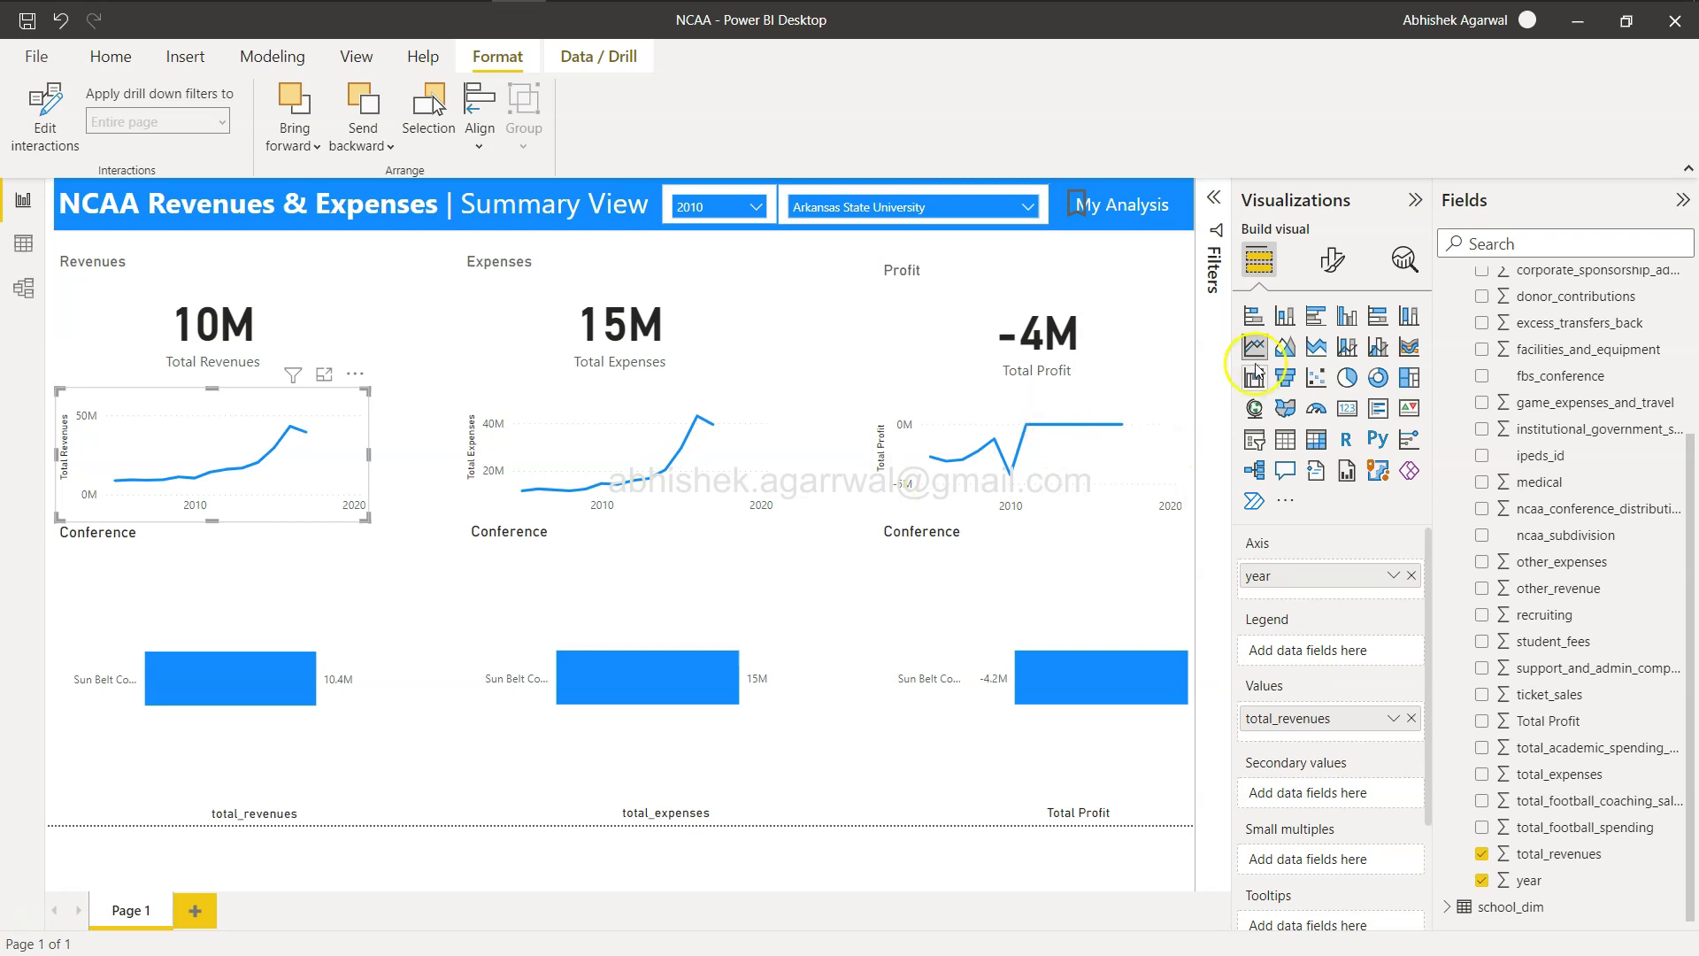
Switch the Revenues, Expenses and Profit trend visuals to the Area chart type, checking against the challenge
click(1285, 346)
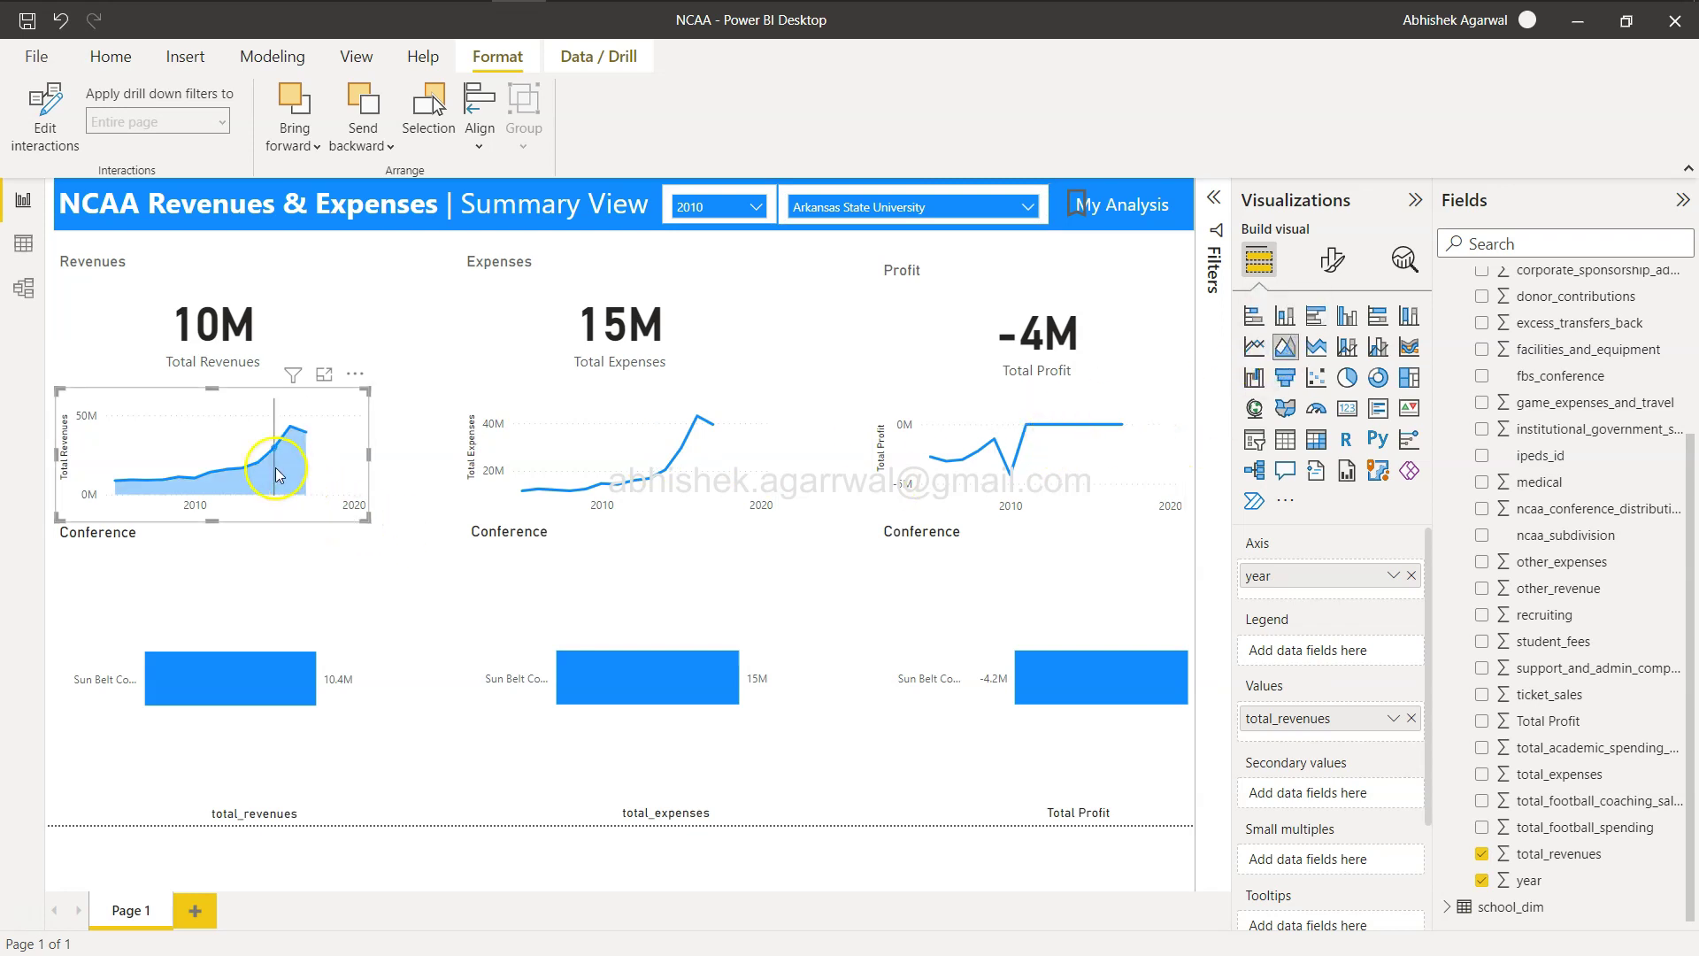
mouse_move(282, 478)
key(alt+Tab)
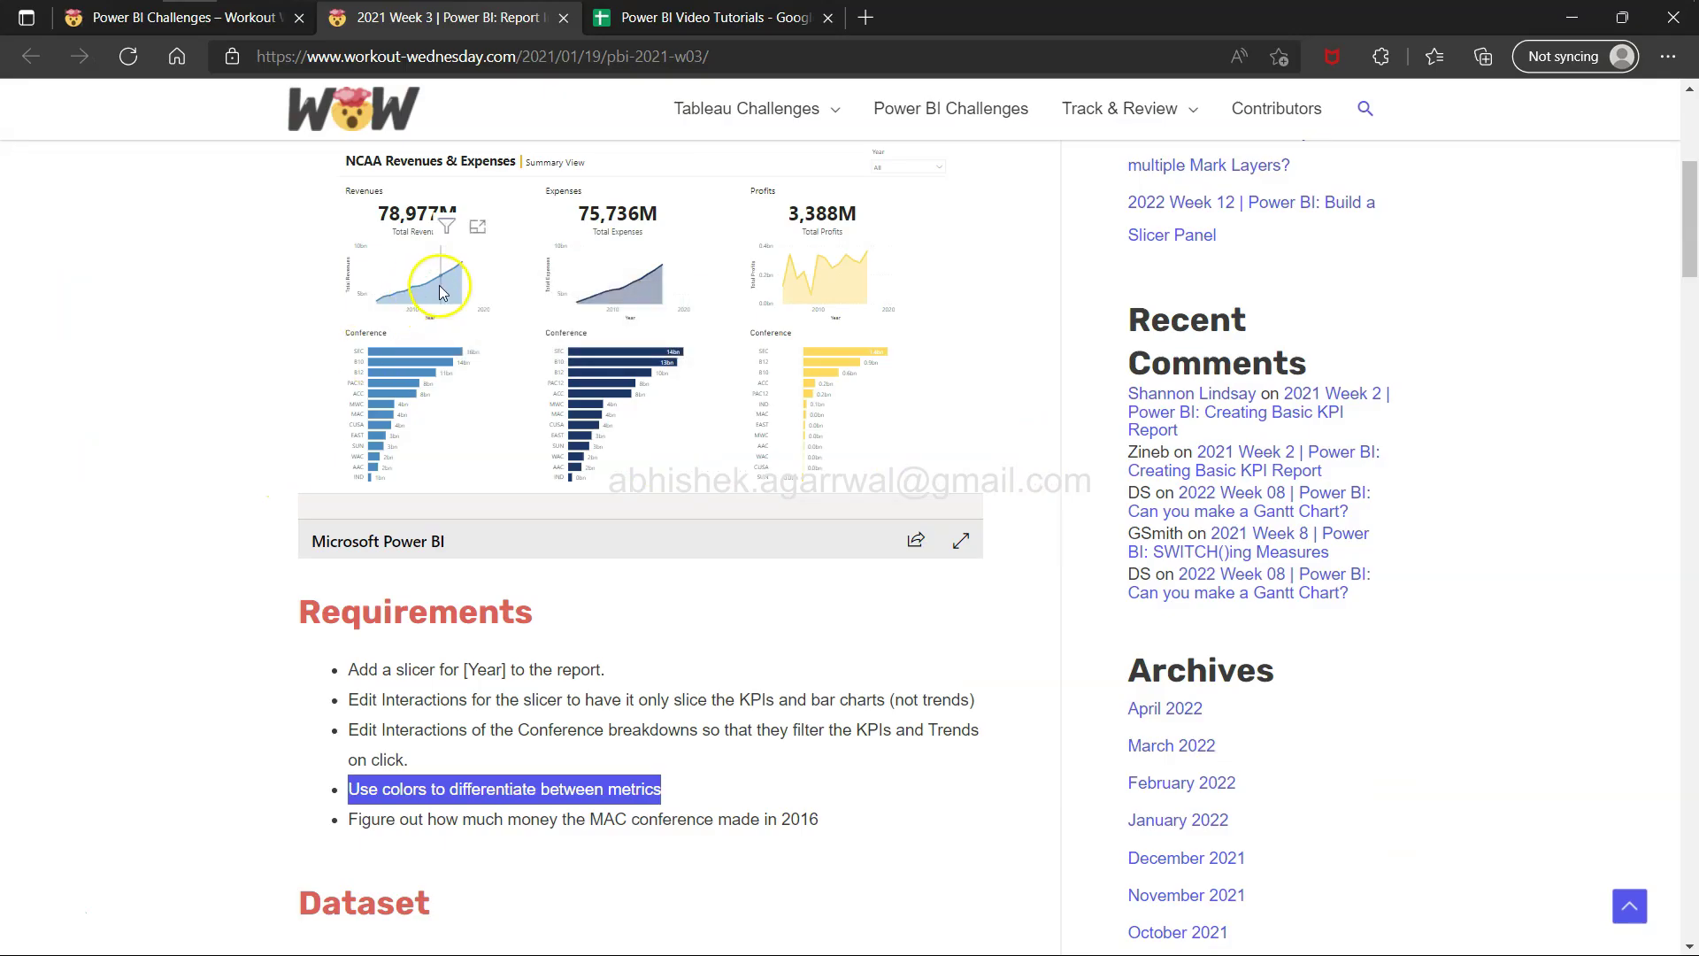
key(alt+Tab)
click(645, 428)
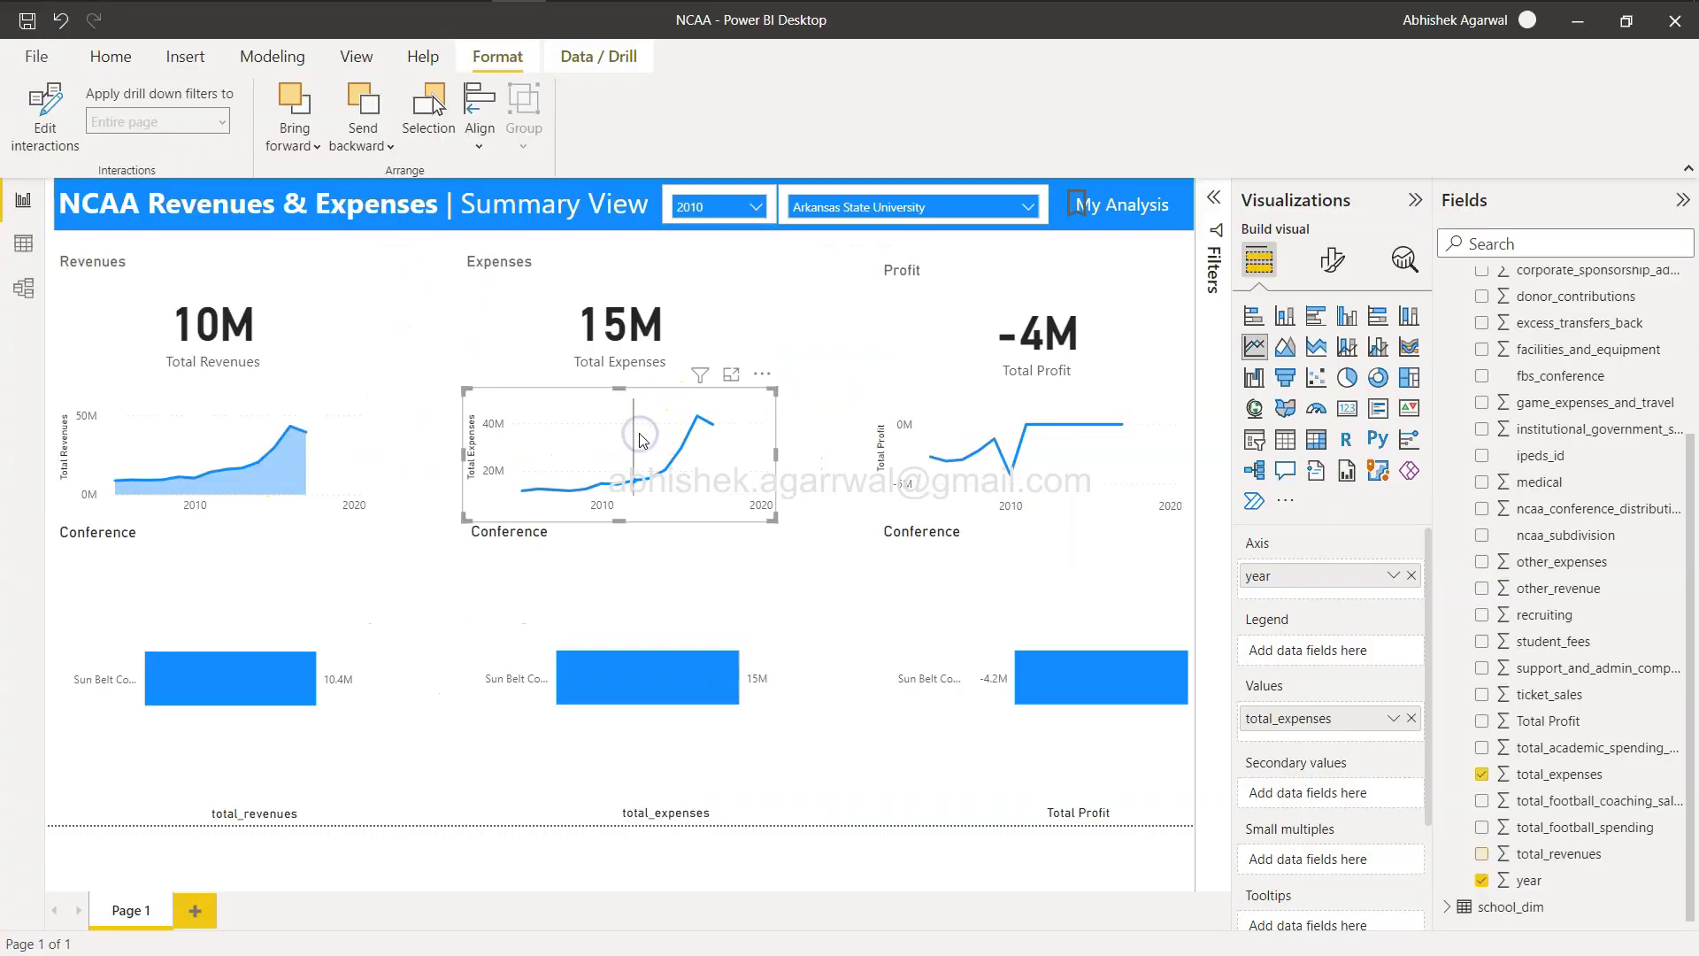
click(1276, 353)
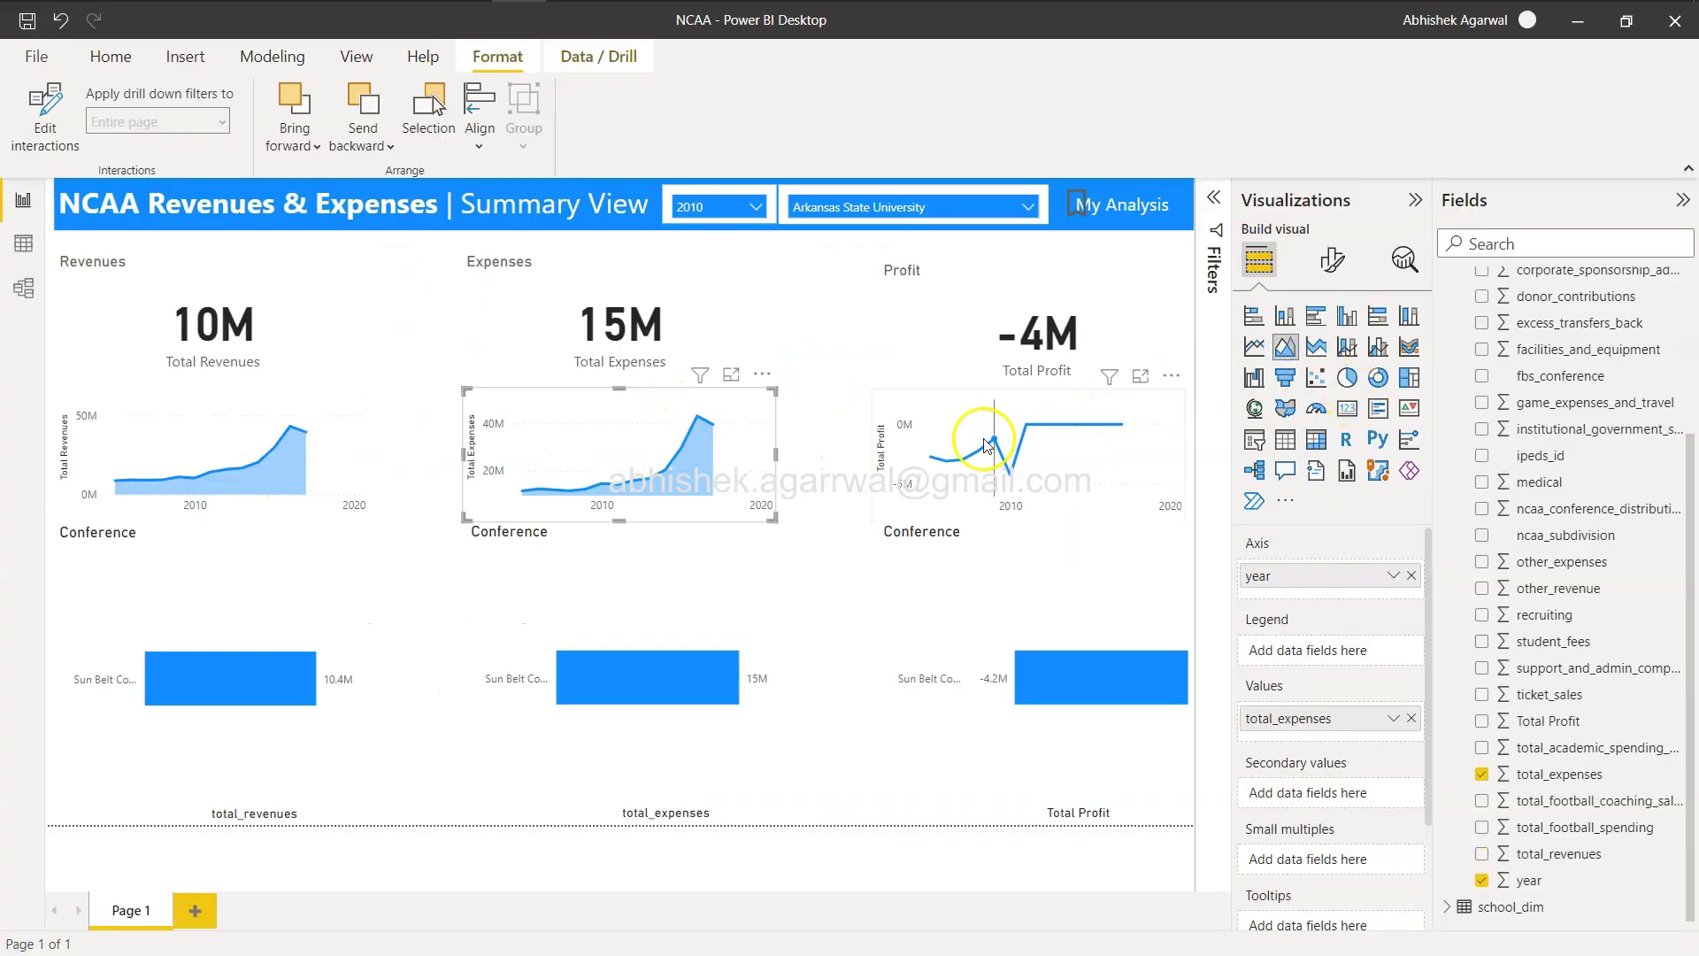
click(967, 429)
click(1285, 346)
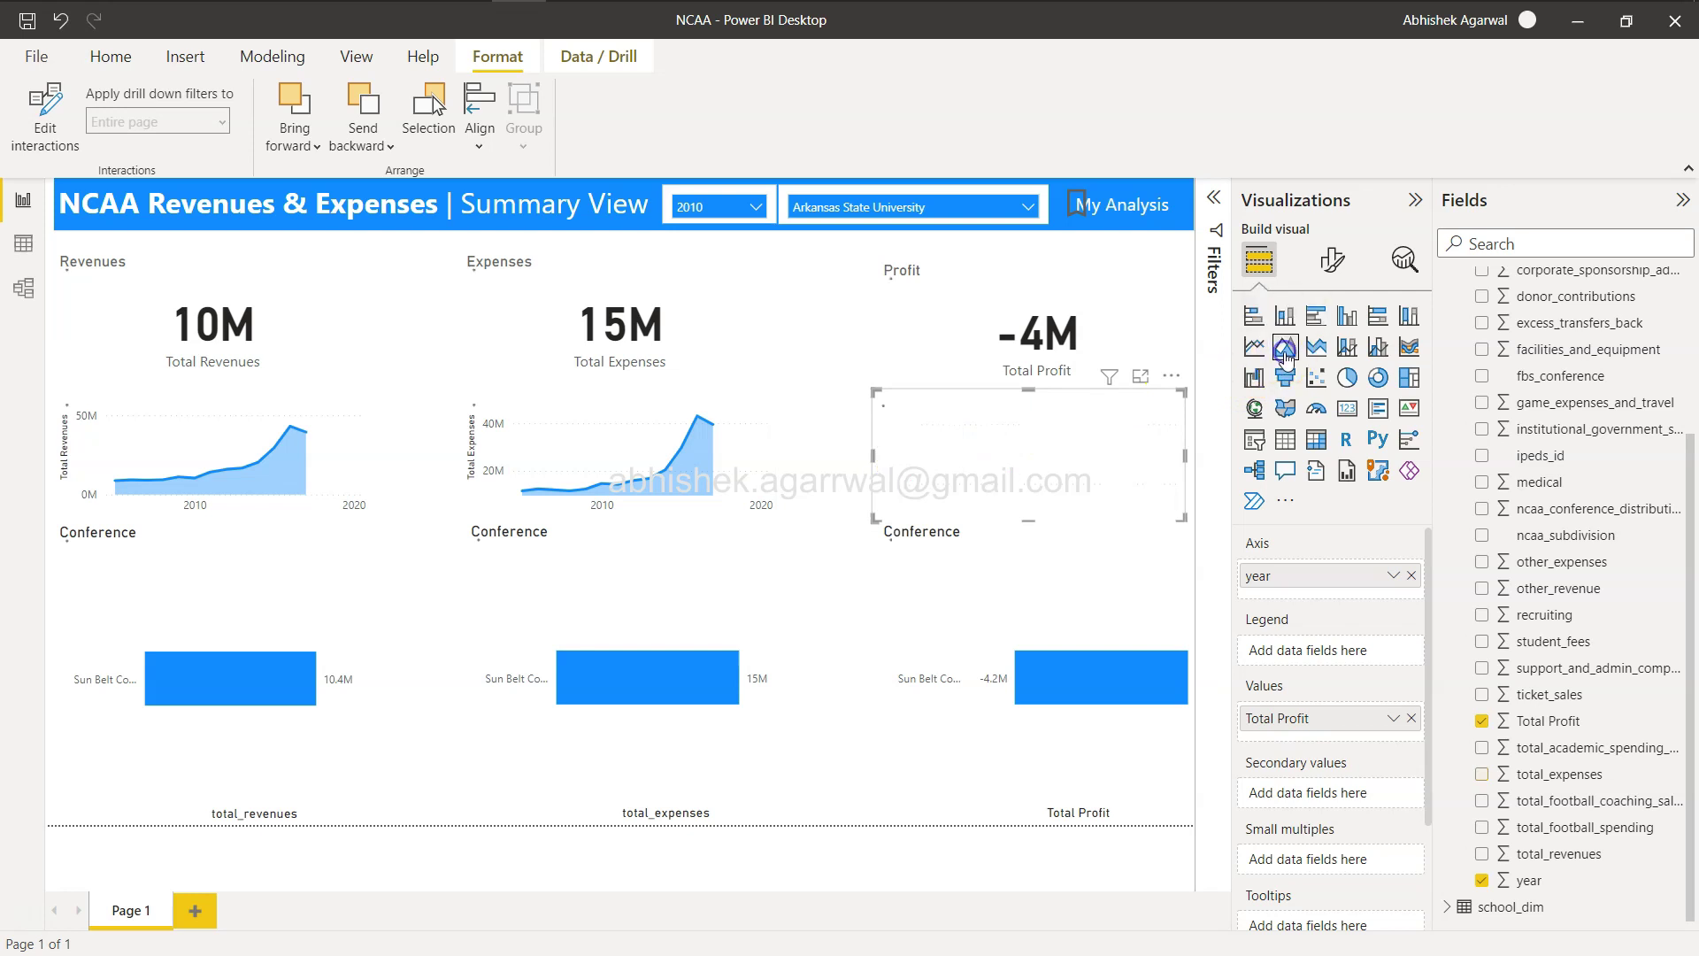
key(alt+Tab)
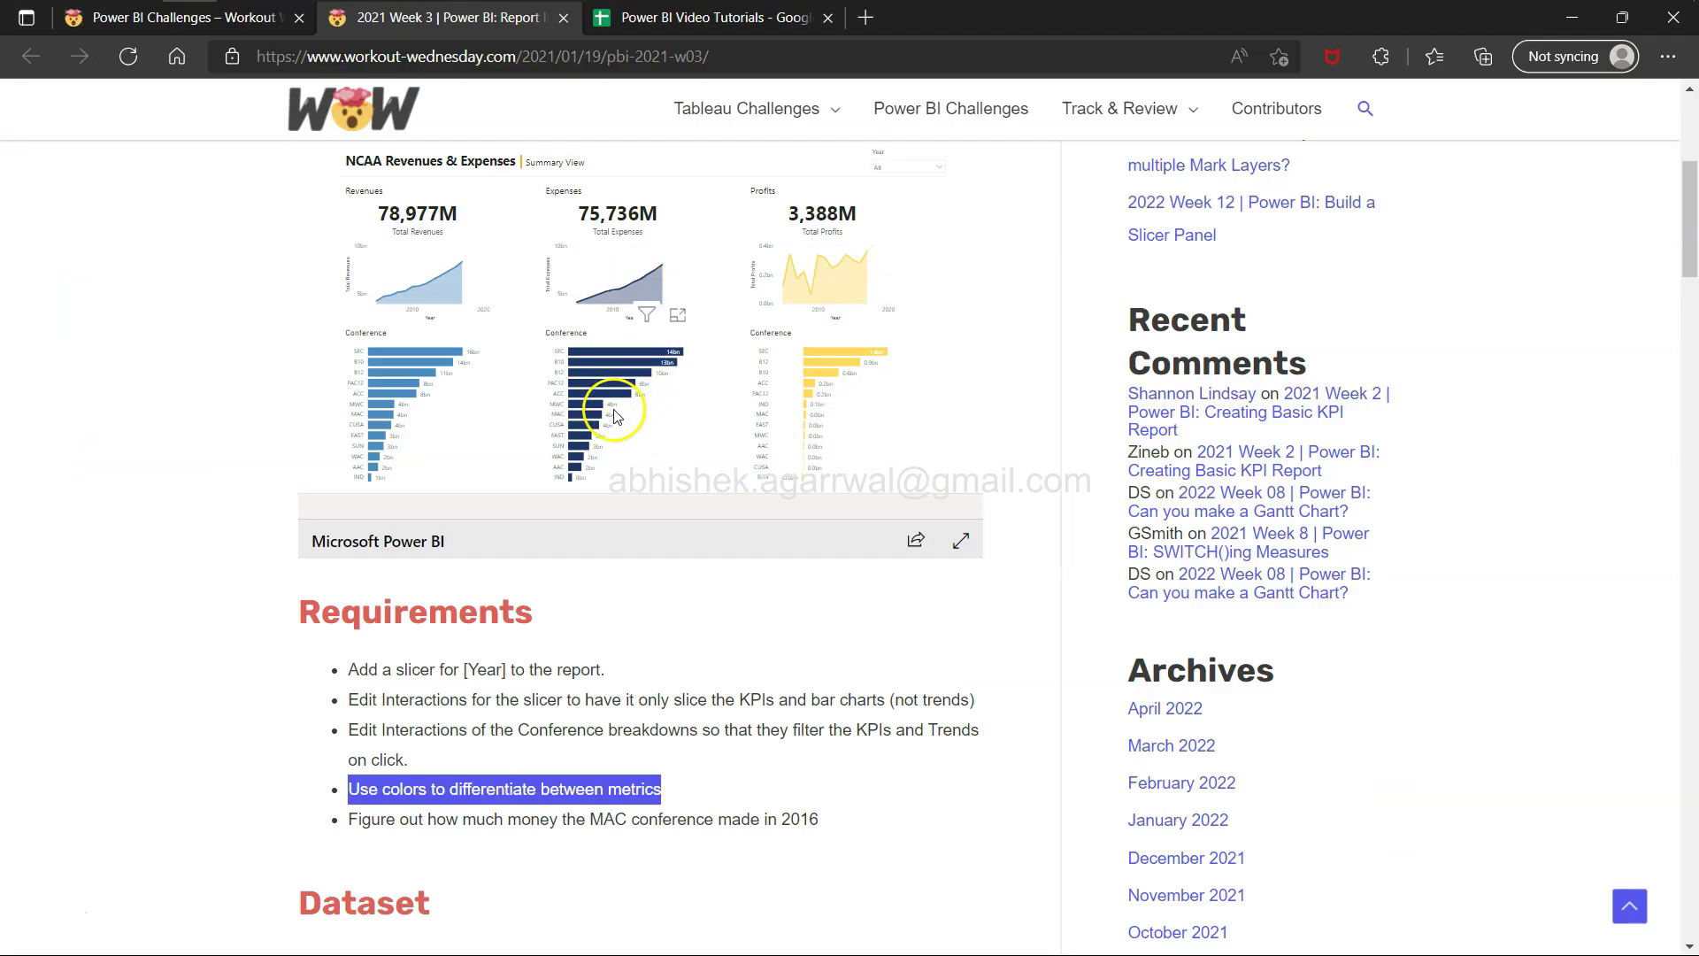
key(alt+Tab)
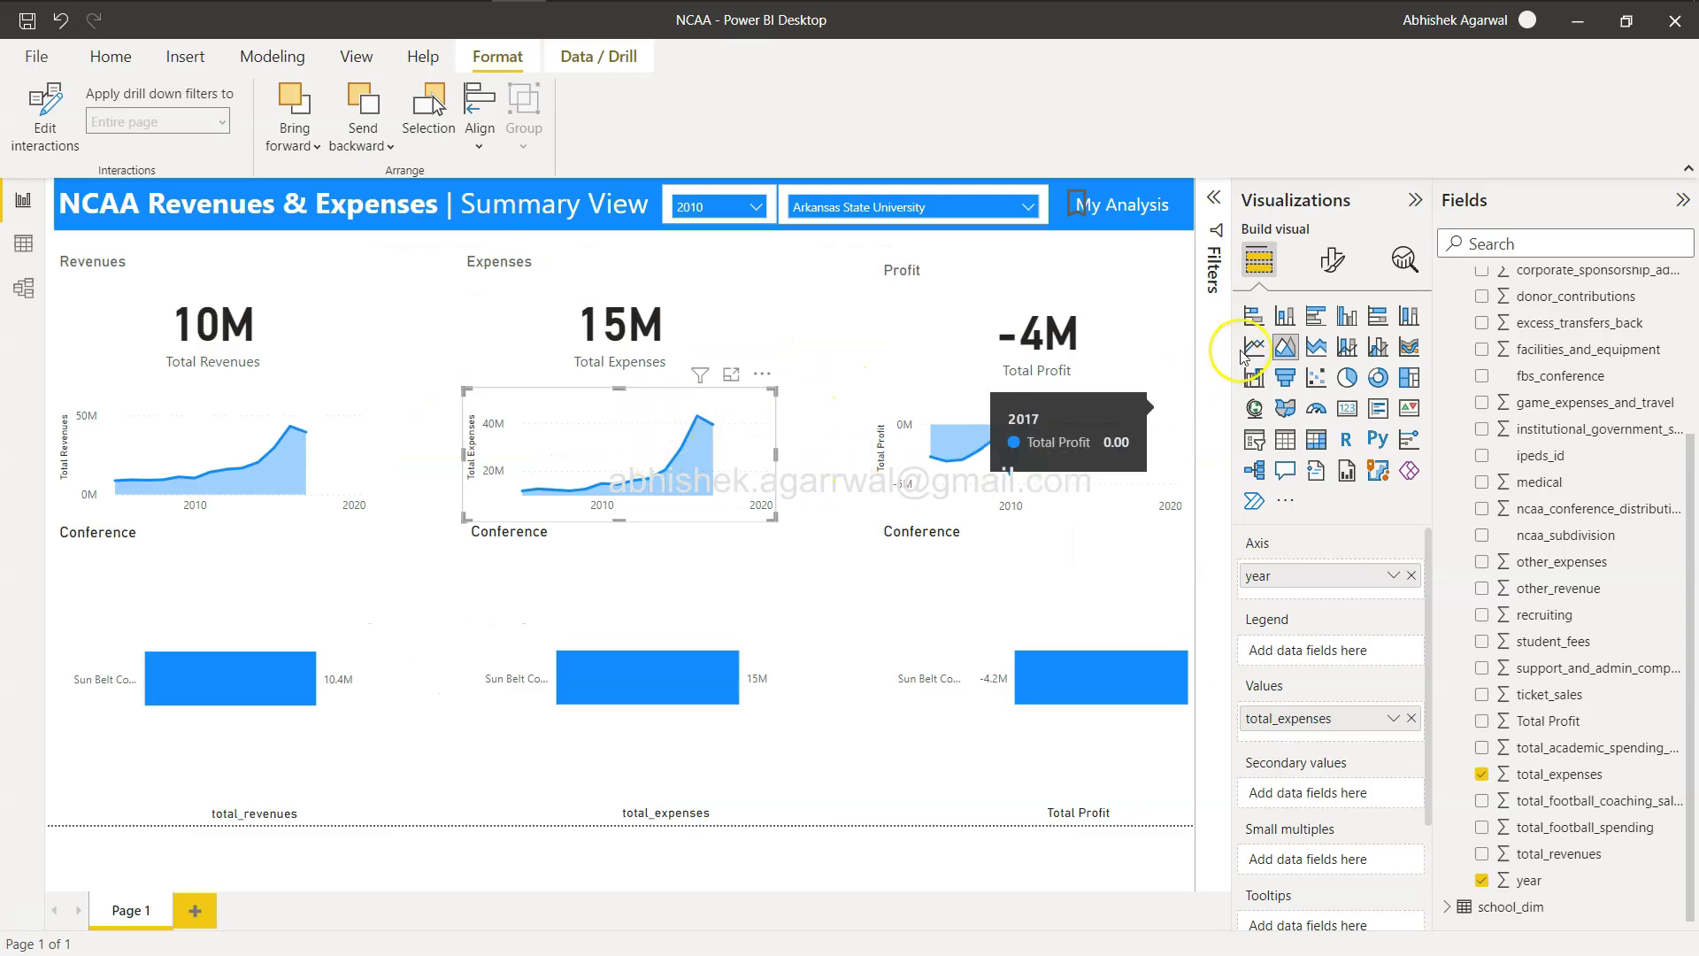
Browse the Expenses chart's general and visual formatting settings, including Effects
click(1338, 263)
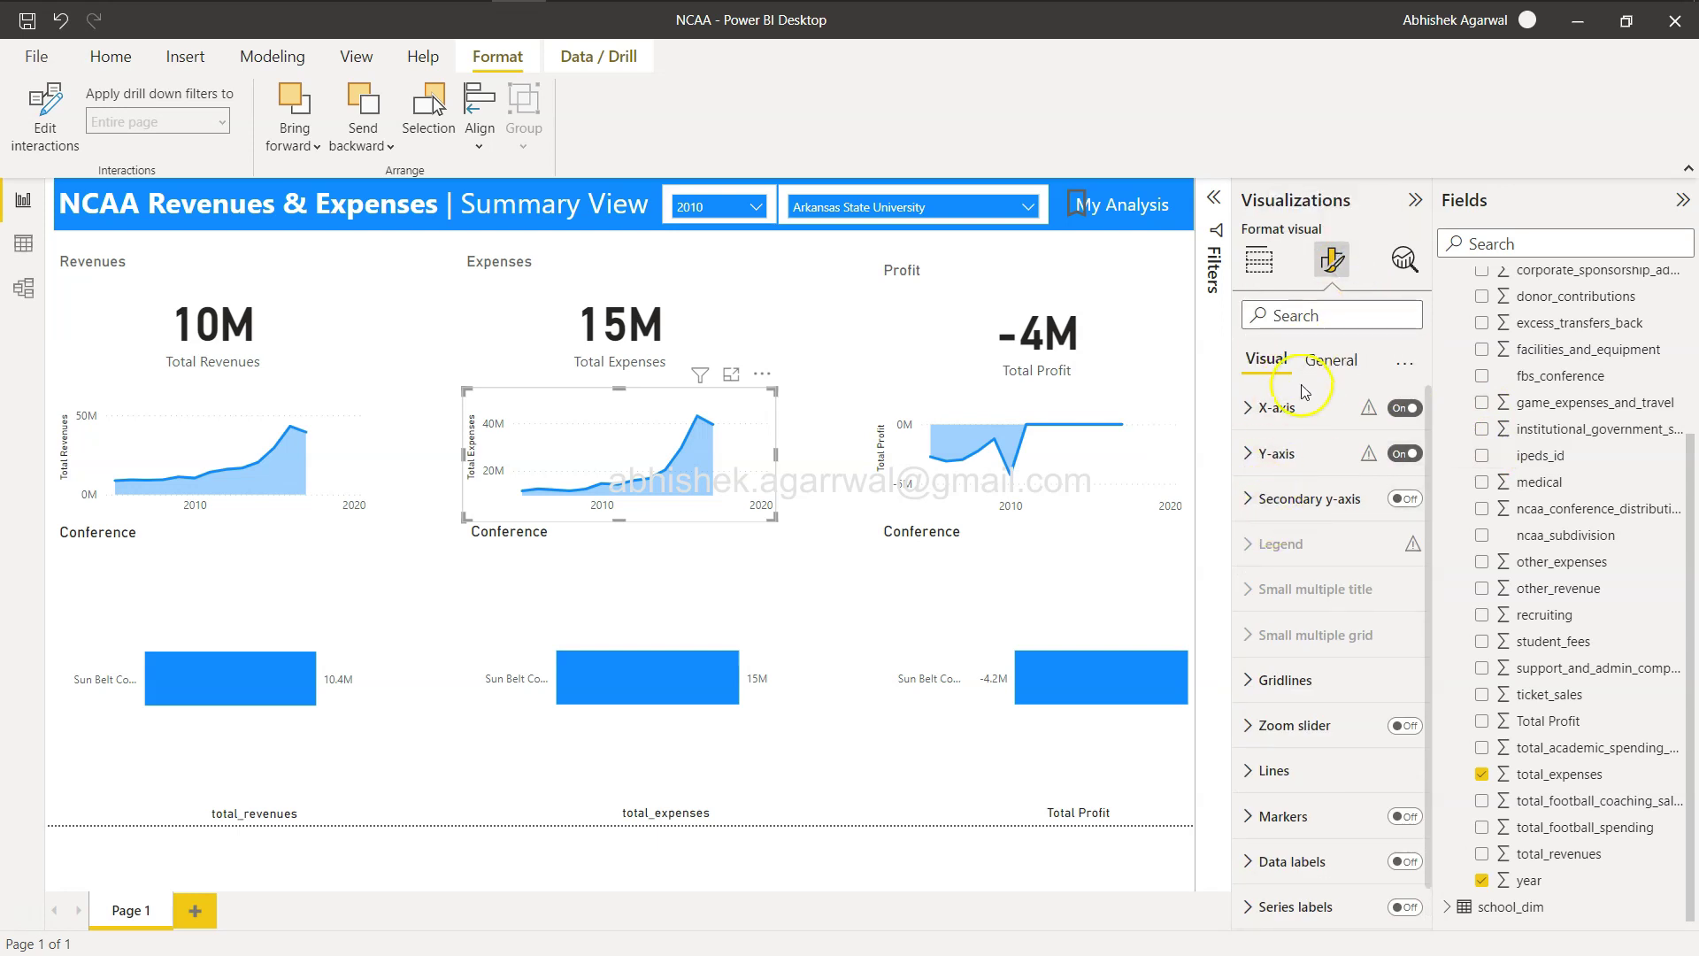
click(1331, 358)
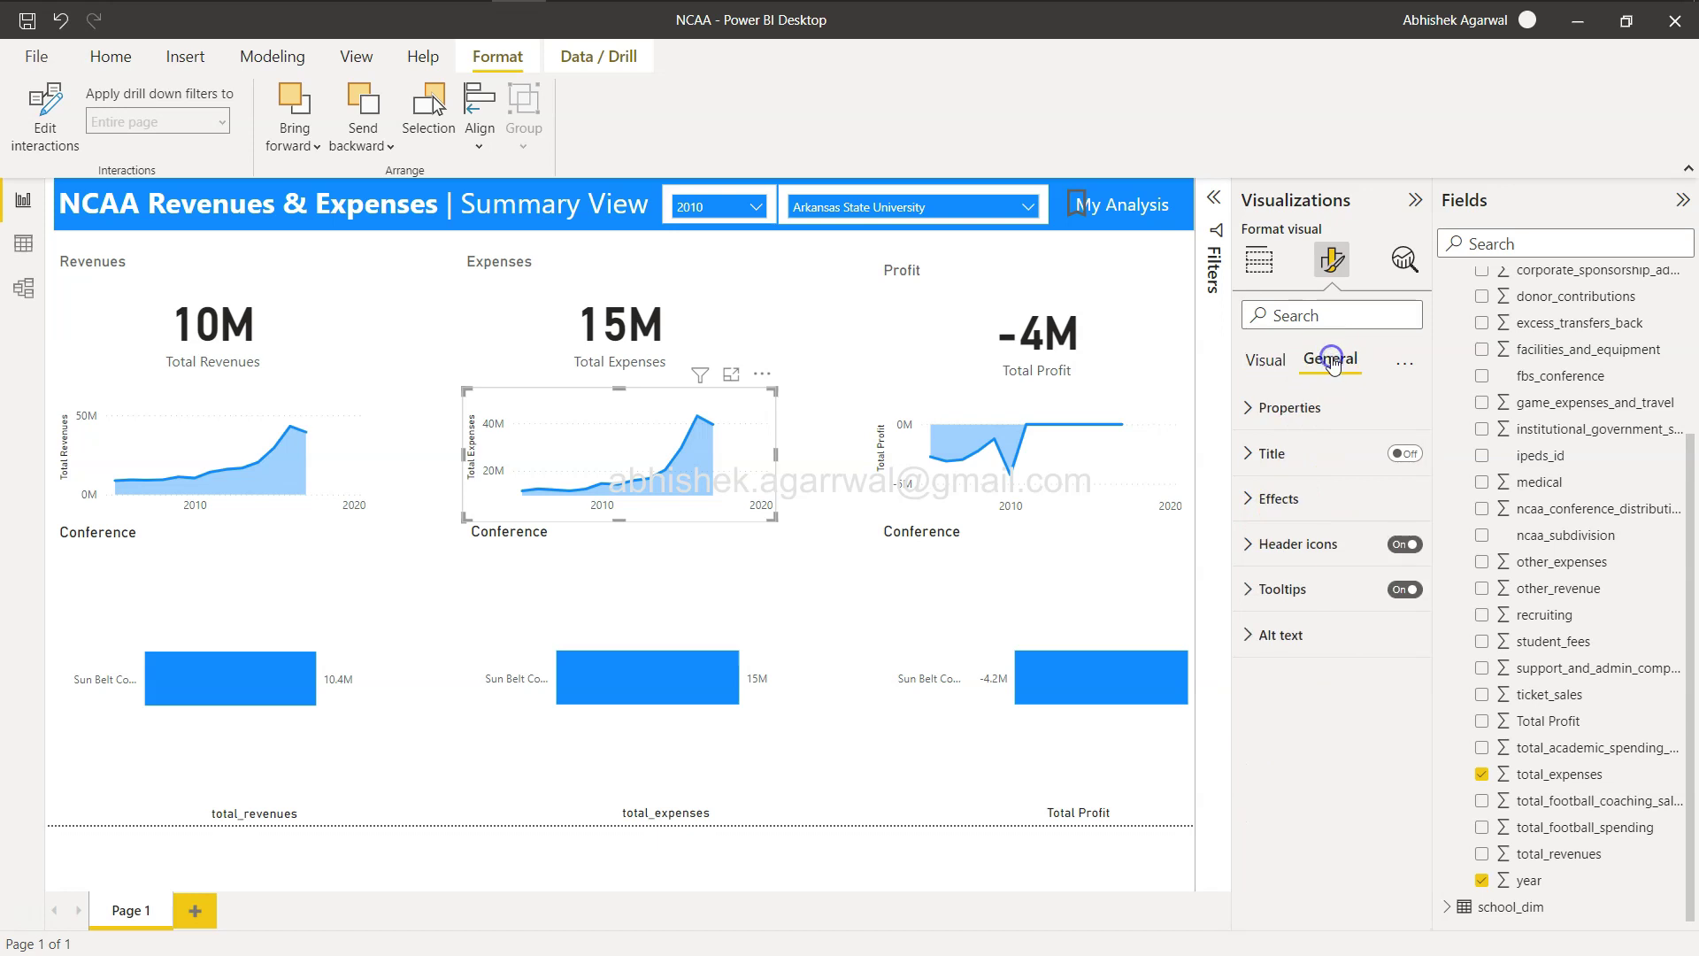
click(1257, 498)
scroll(1310, 584, down, 2)
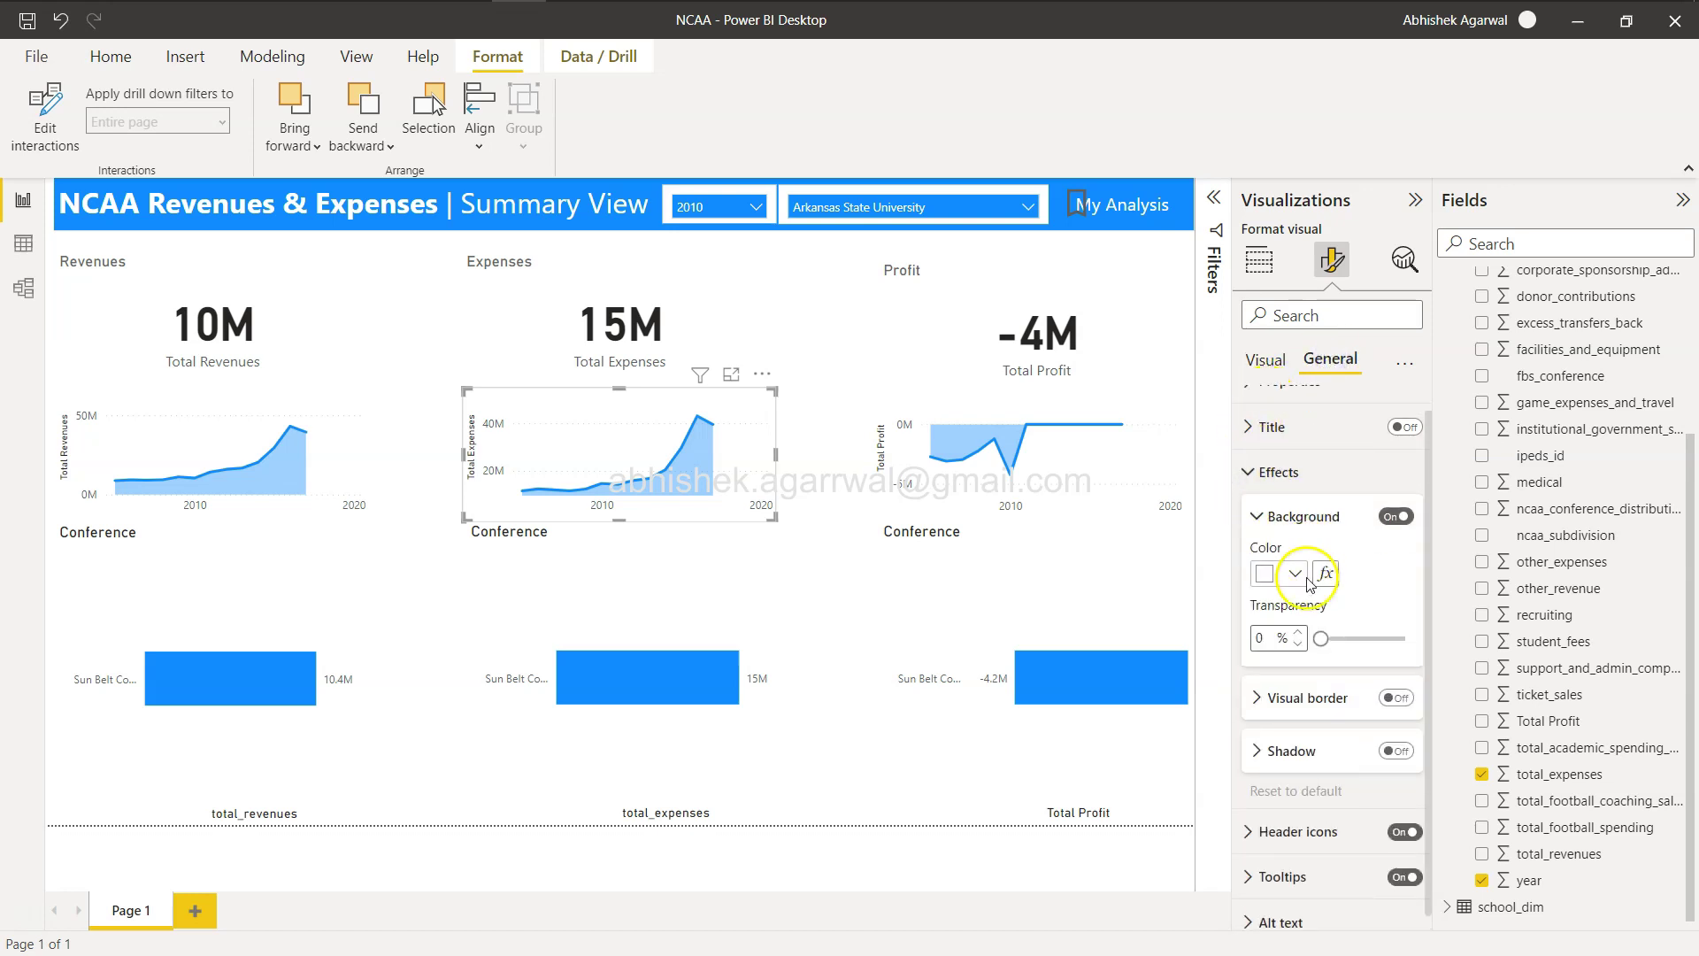
scroll(1310, 584, up, 2)
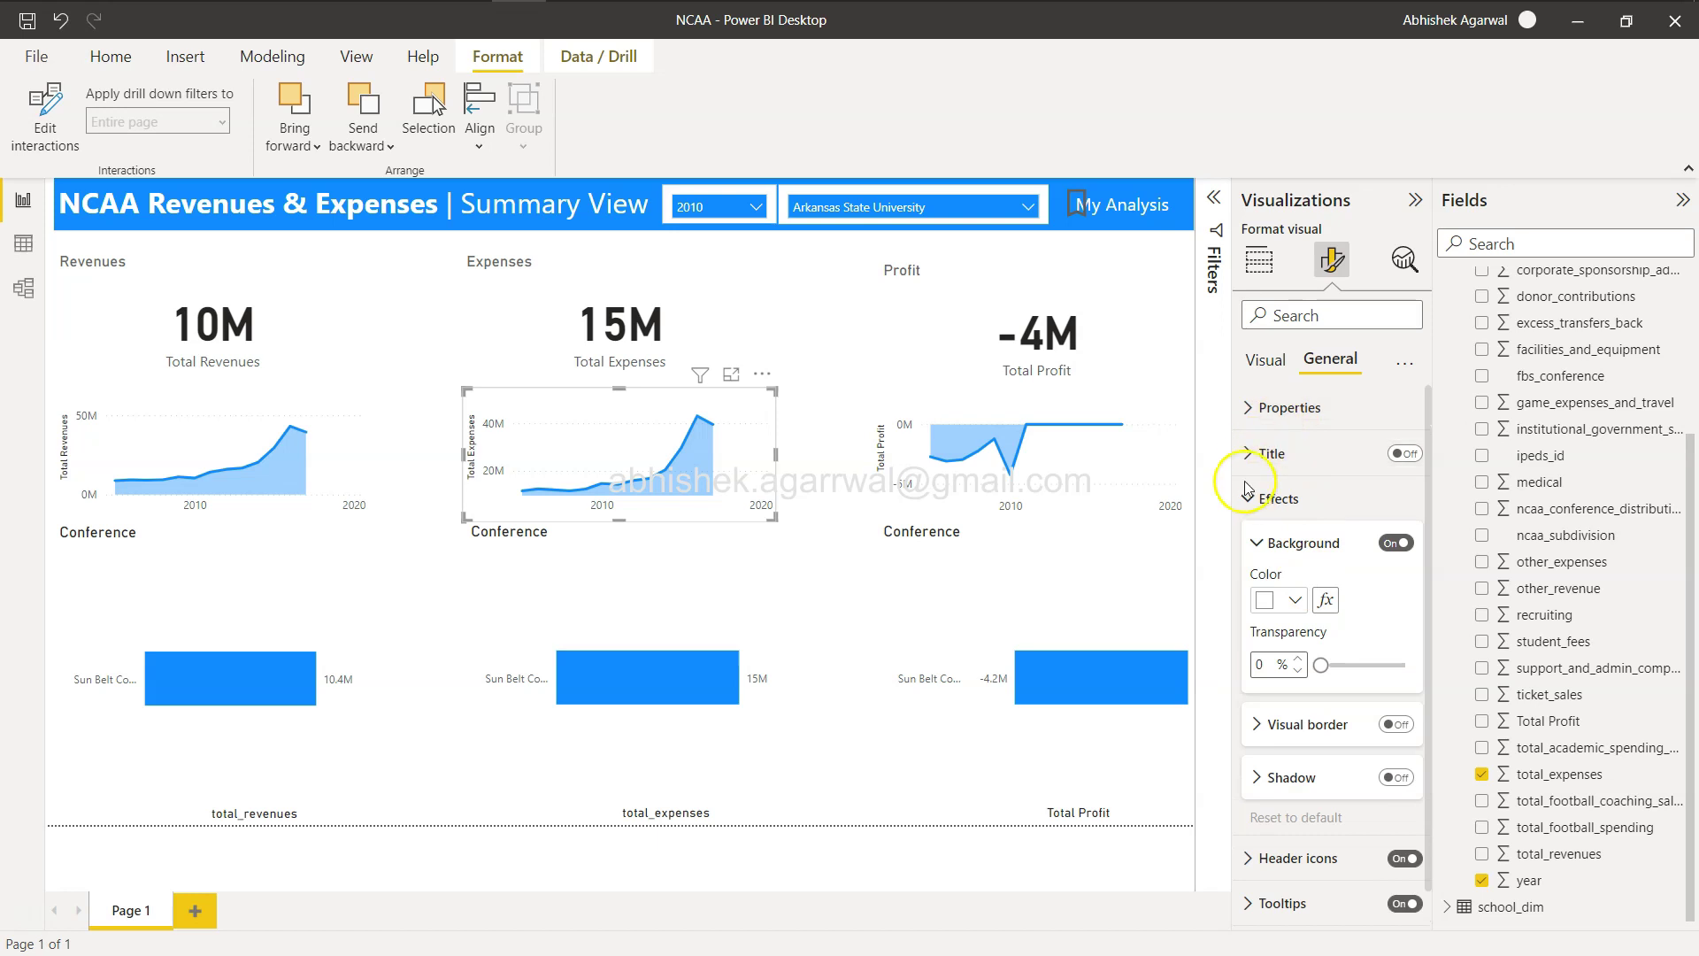
click(1266, 498)
click(1264, 360)
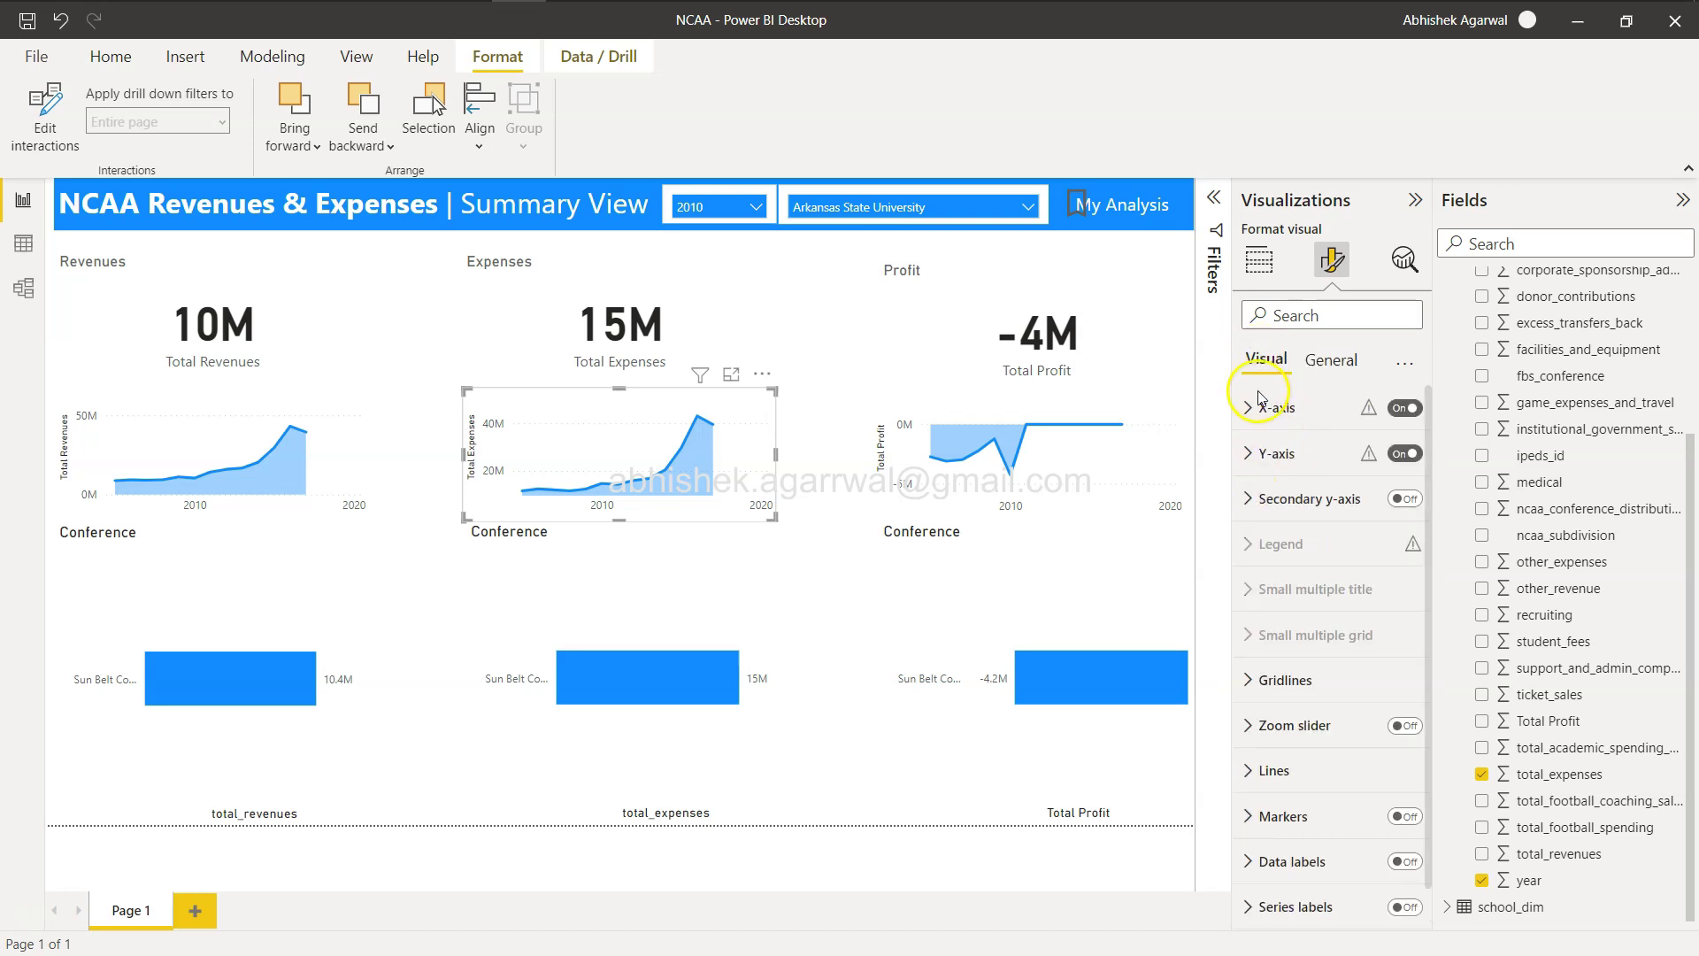
click(1257, 423)
scroll(1274, 549, down, 1)
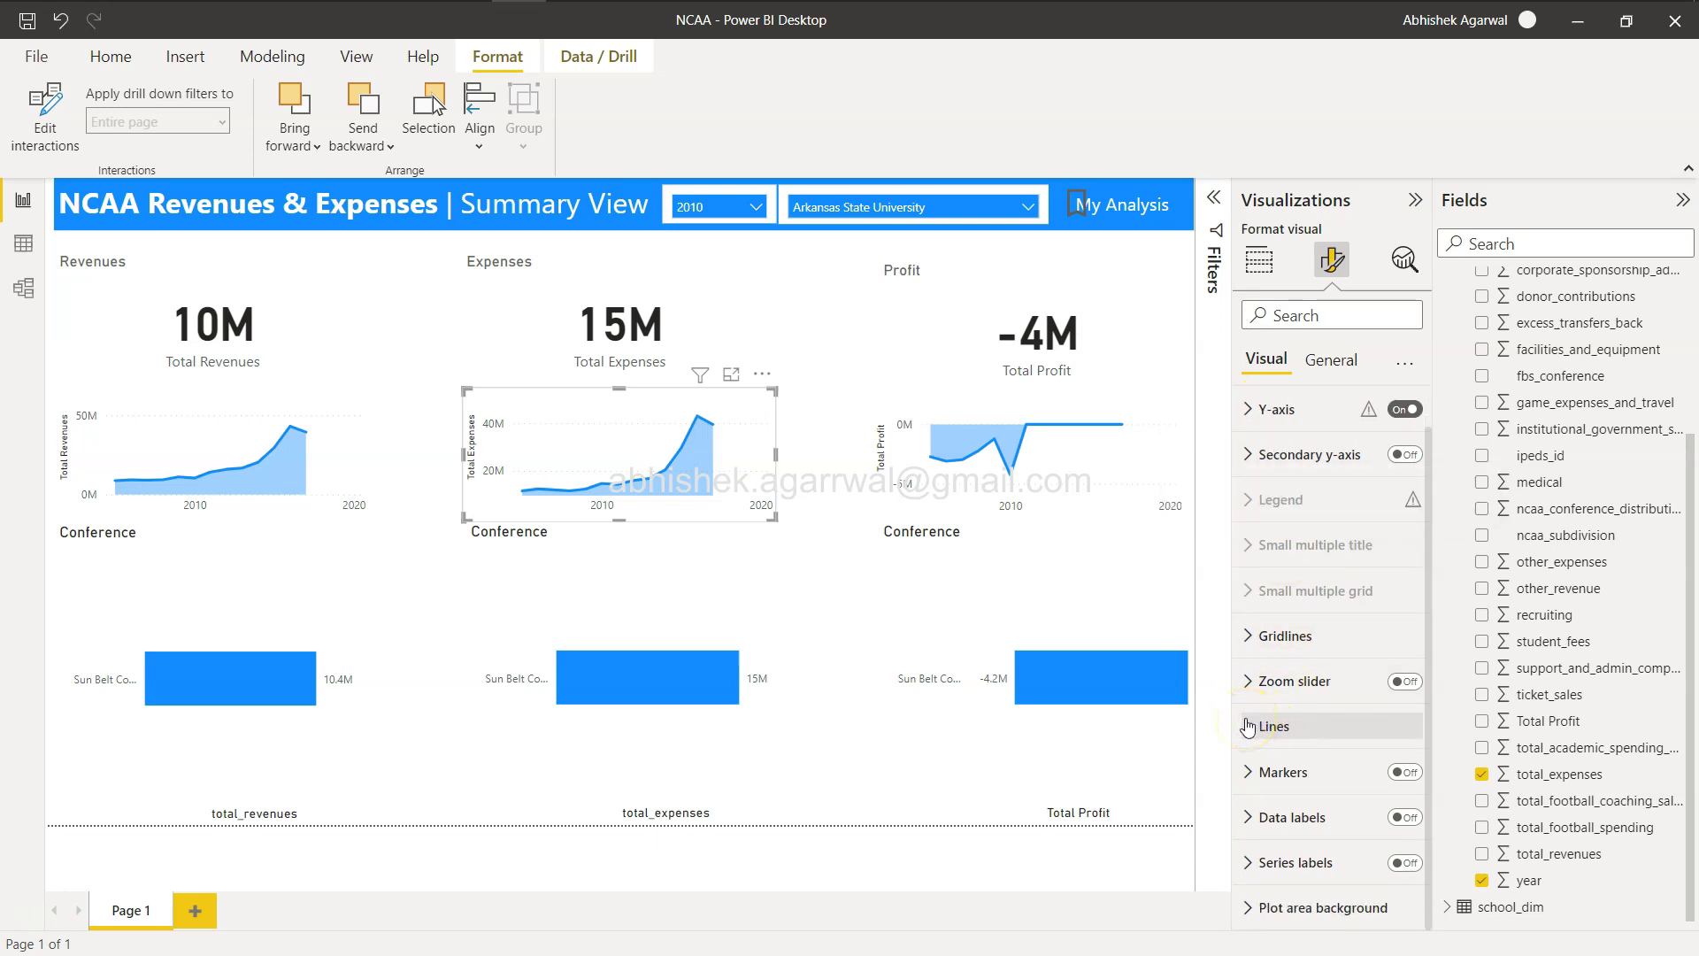
click(1251, 813)
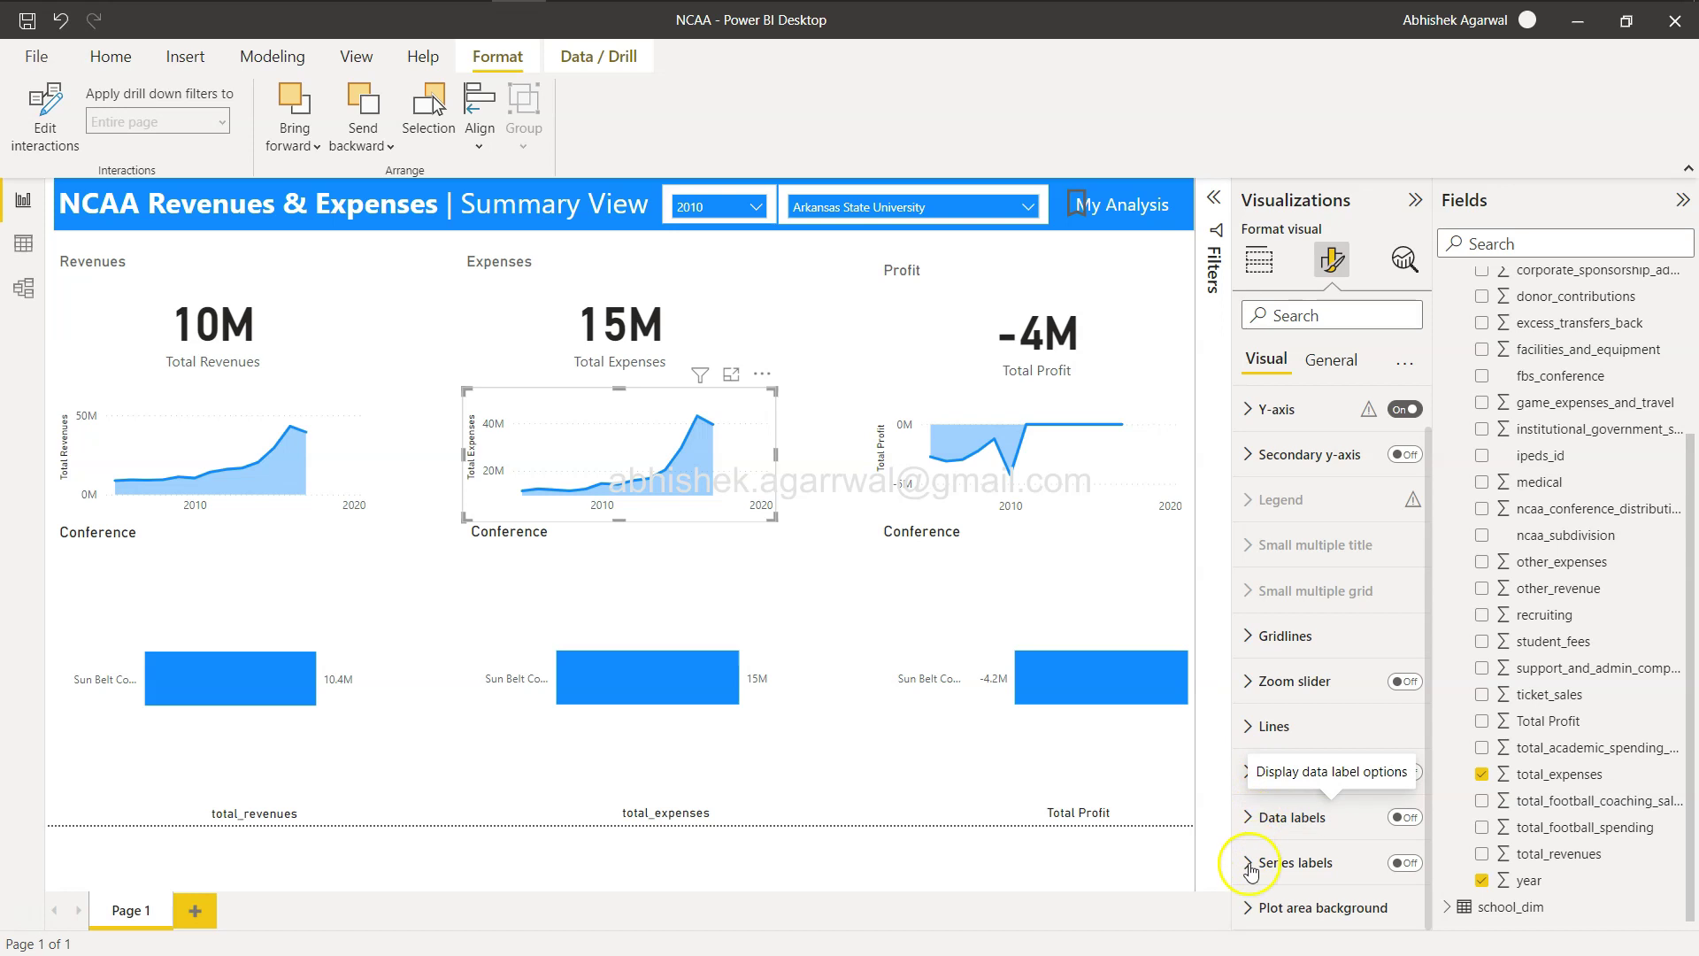
click(1246, 907)
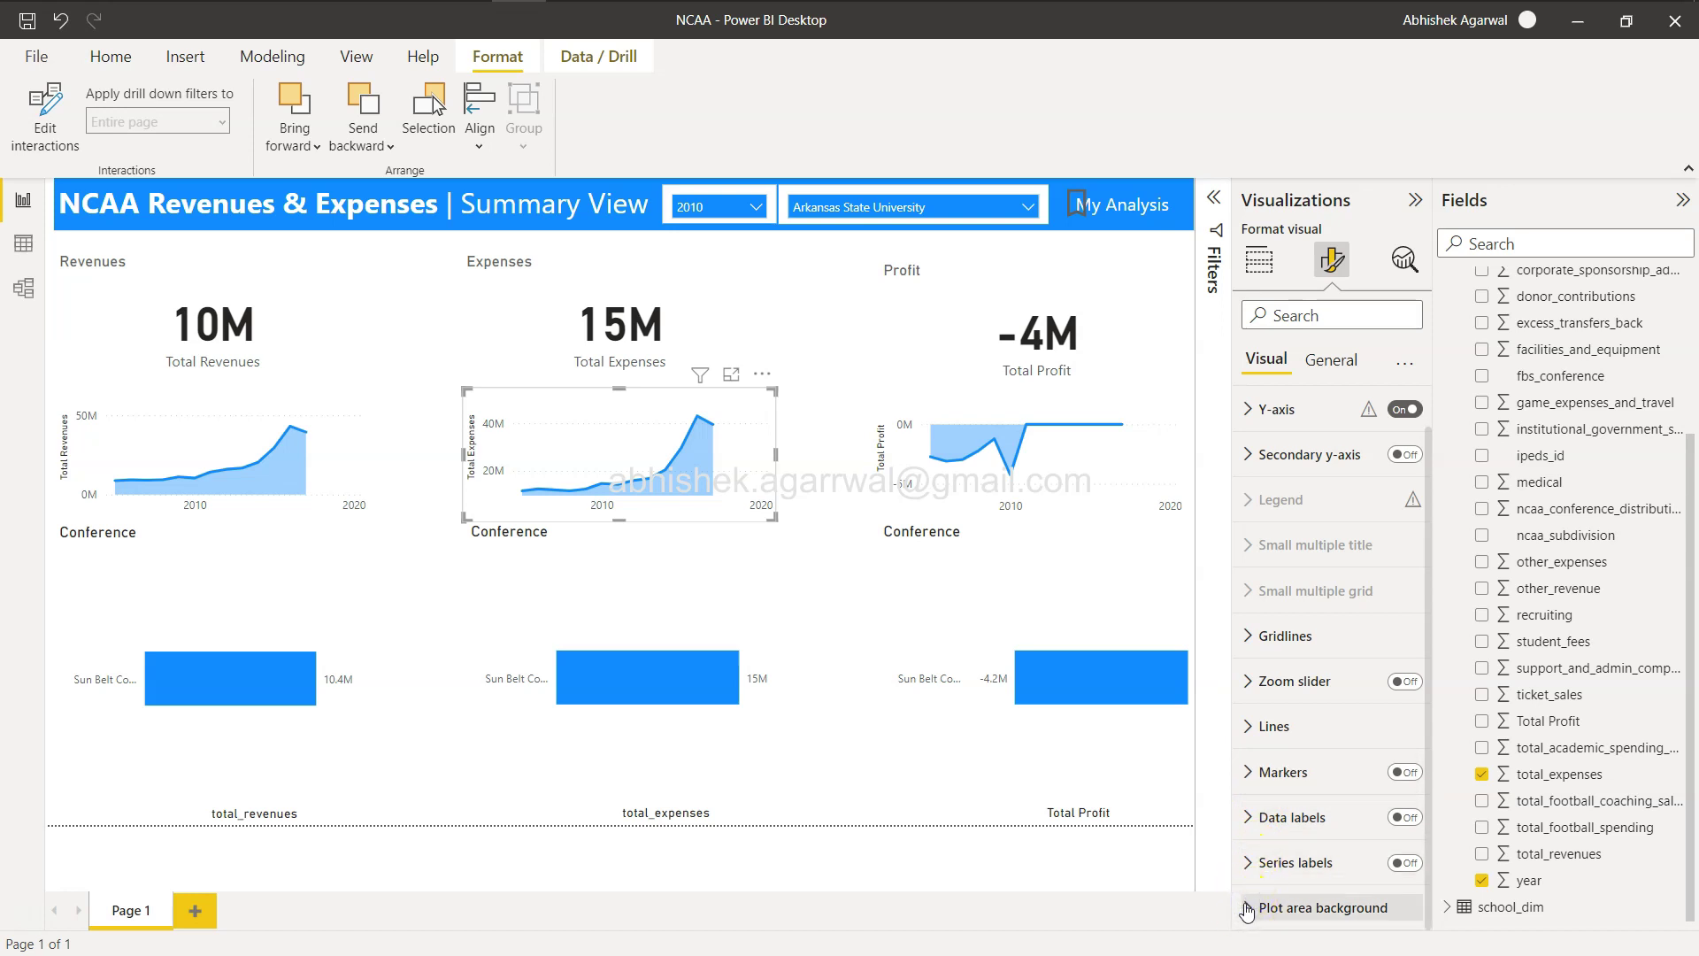
scroll(1247, 903, up, 1)
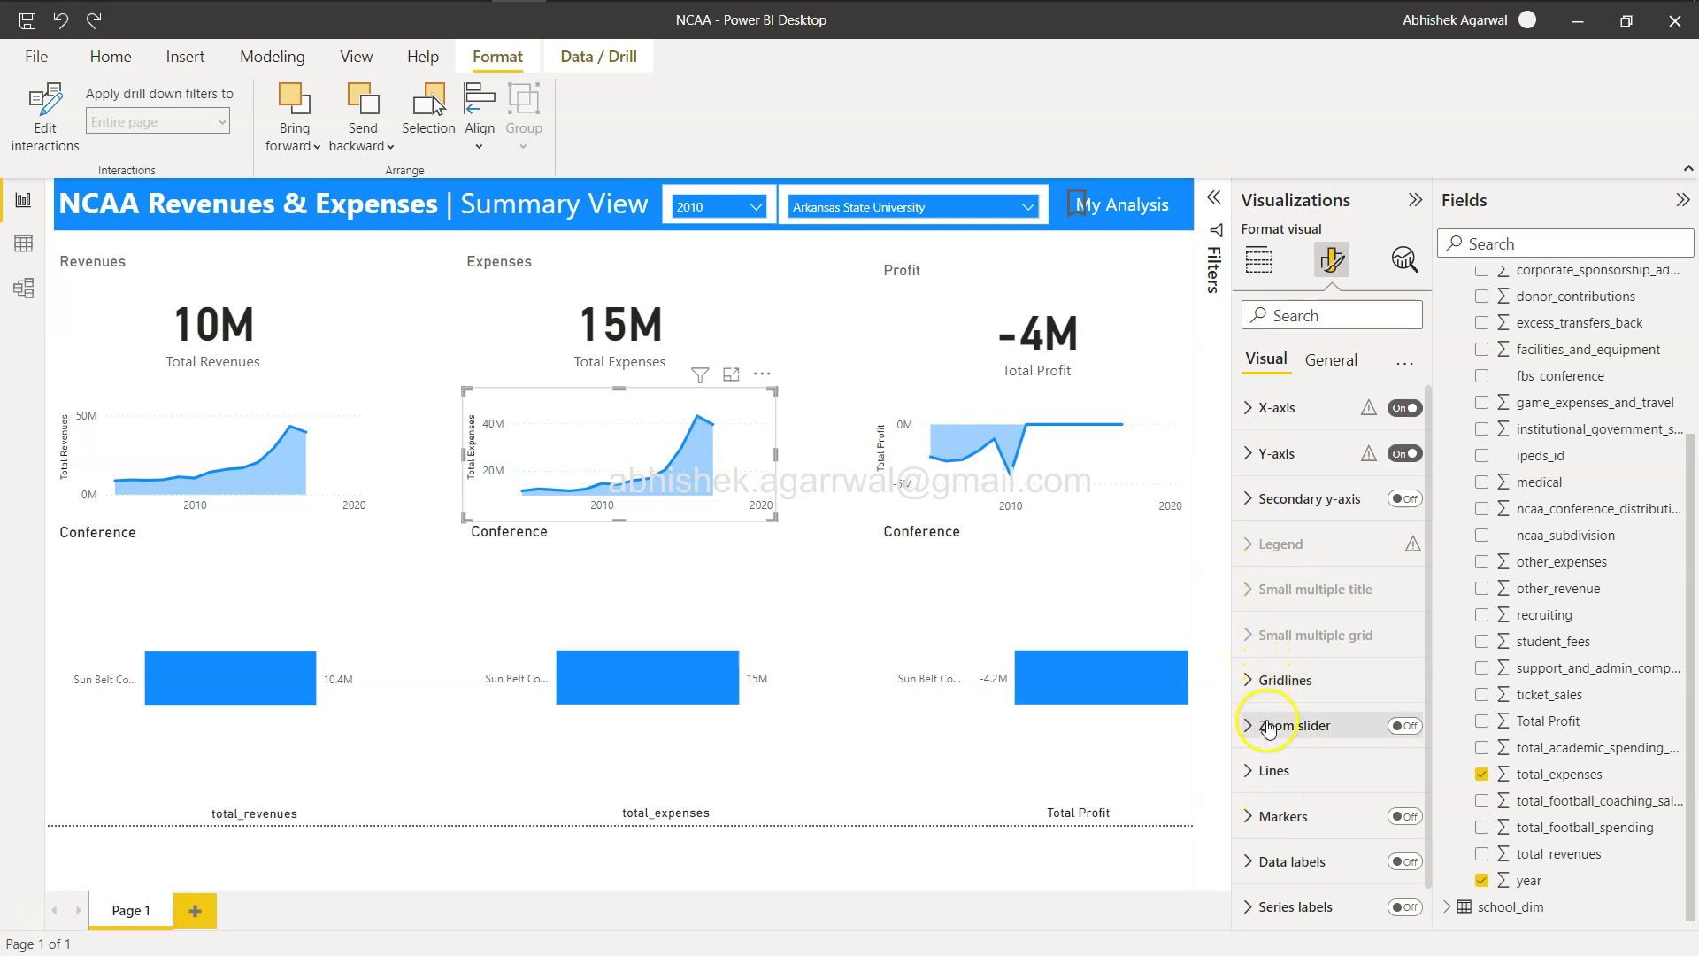
Set the Expenses chart's total_expenses line colour to dark blue
click(1263, 771)
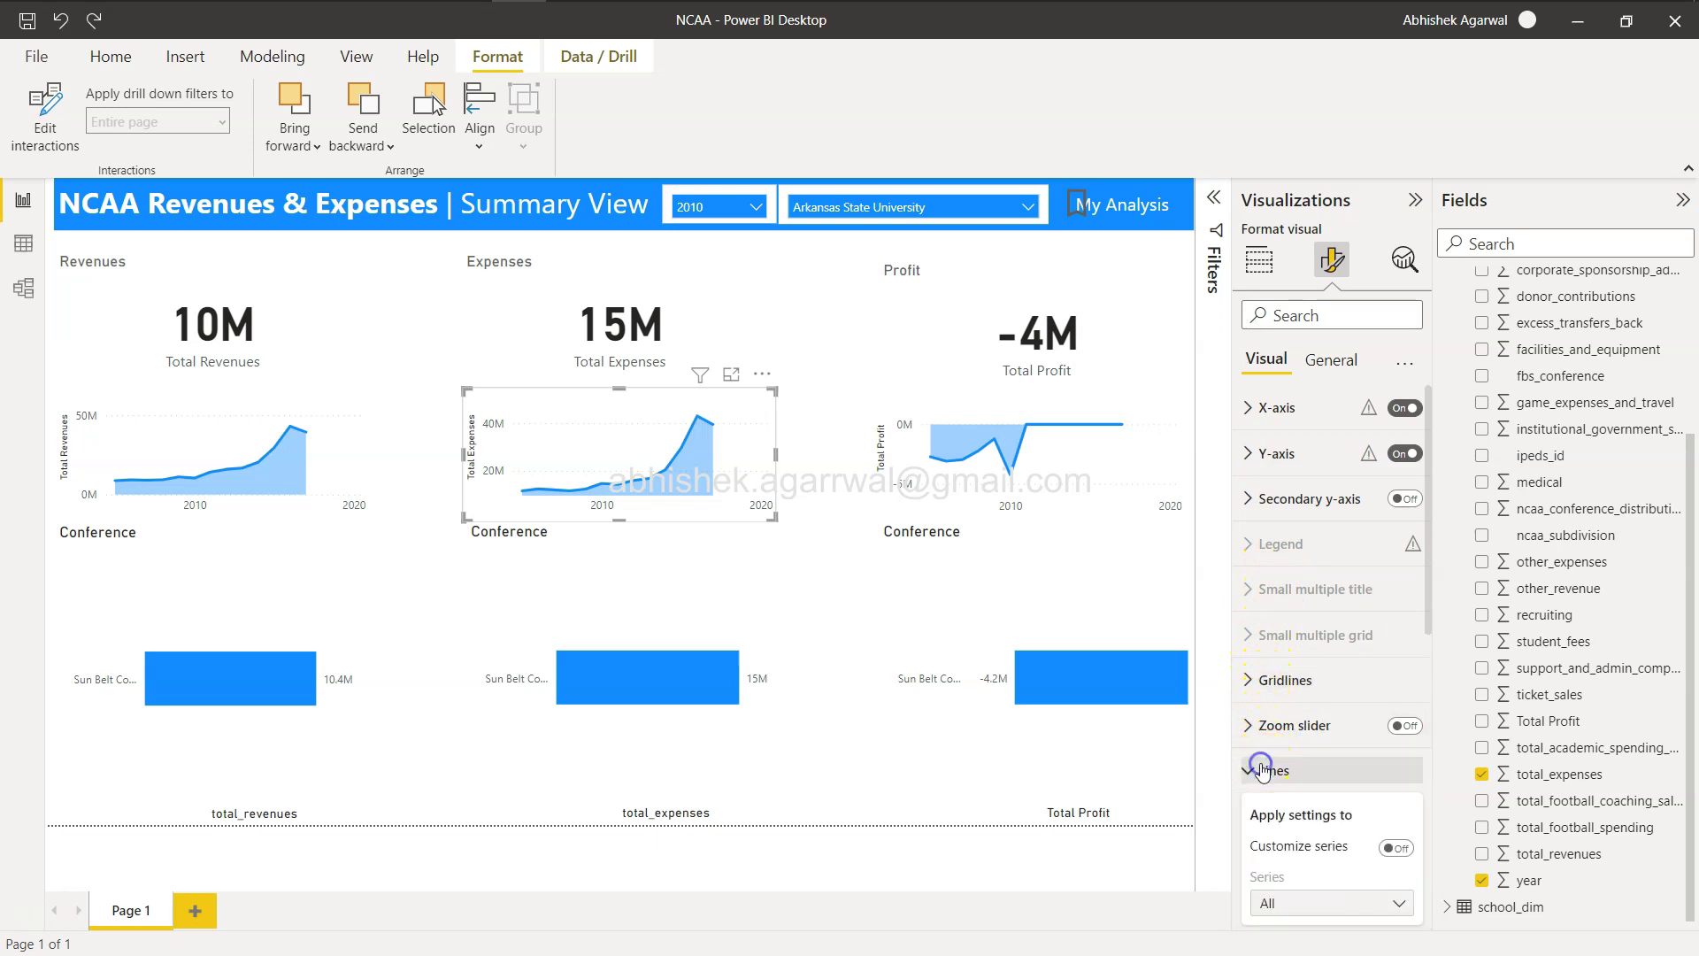
scroll(1263, 770, down, 5)
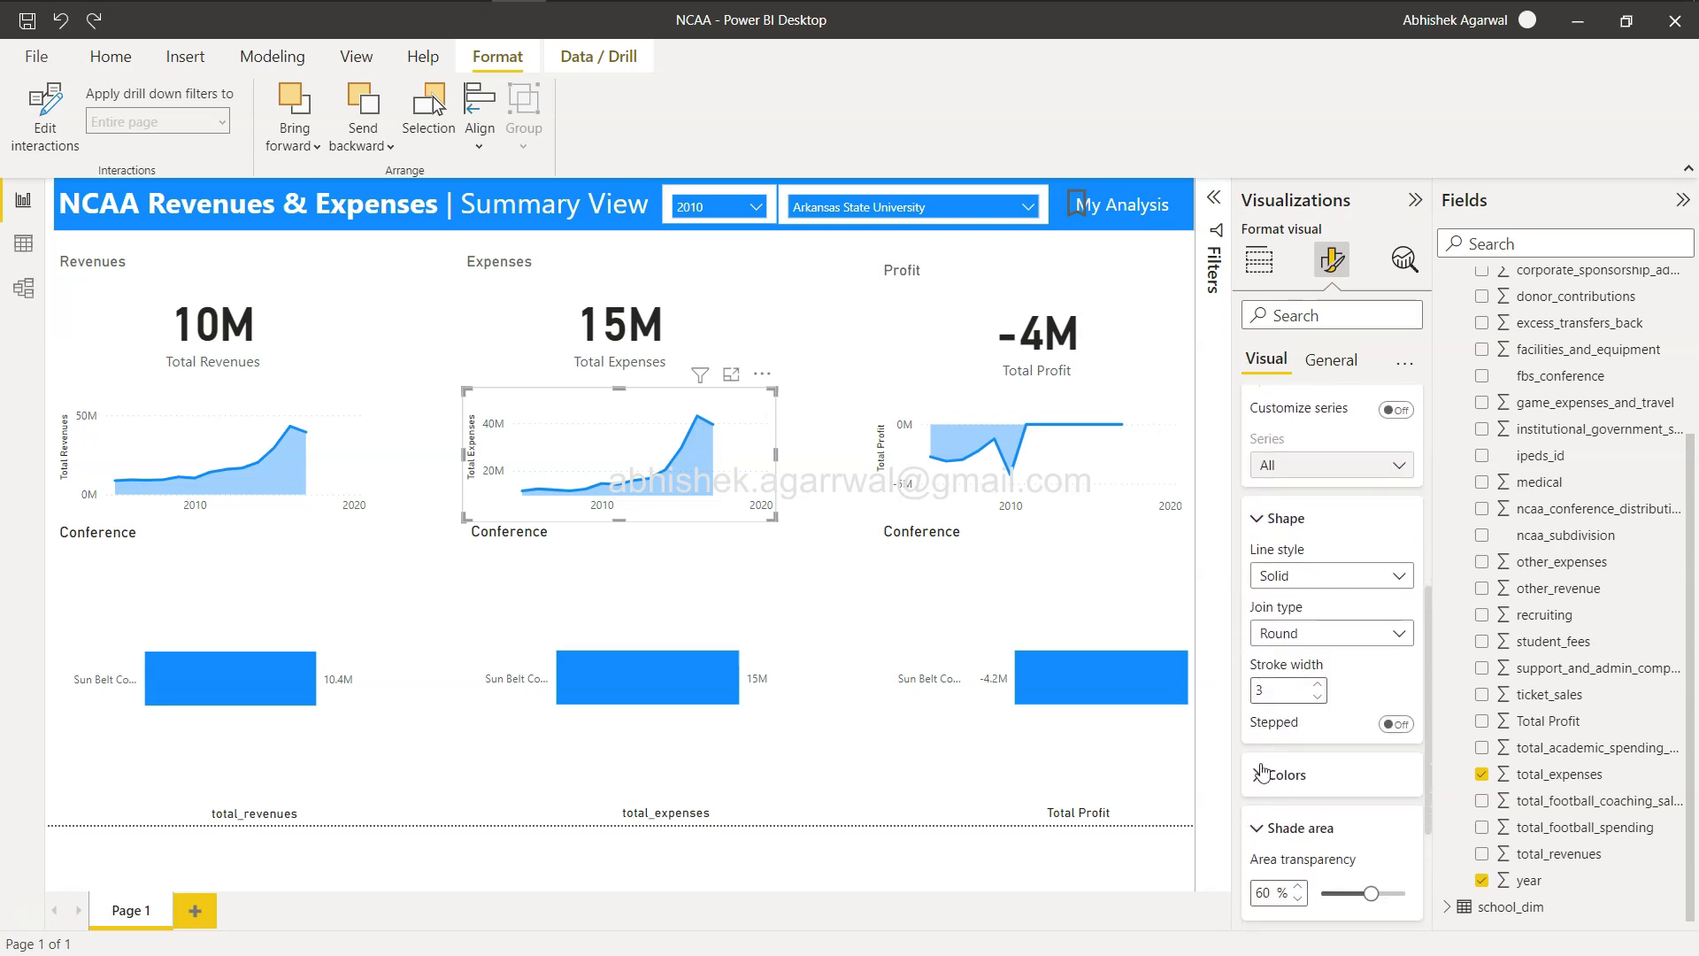
scroll(1263, 772, down, 2)
click(1261, 660)
scroll(1261, 657, down, 2)
click(1292, 540)
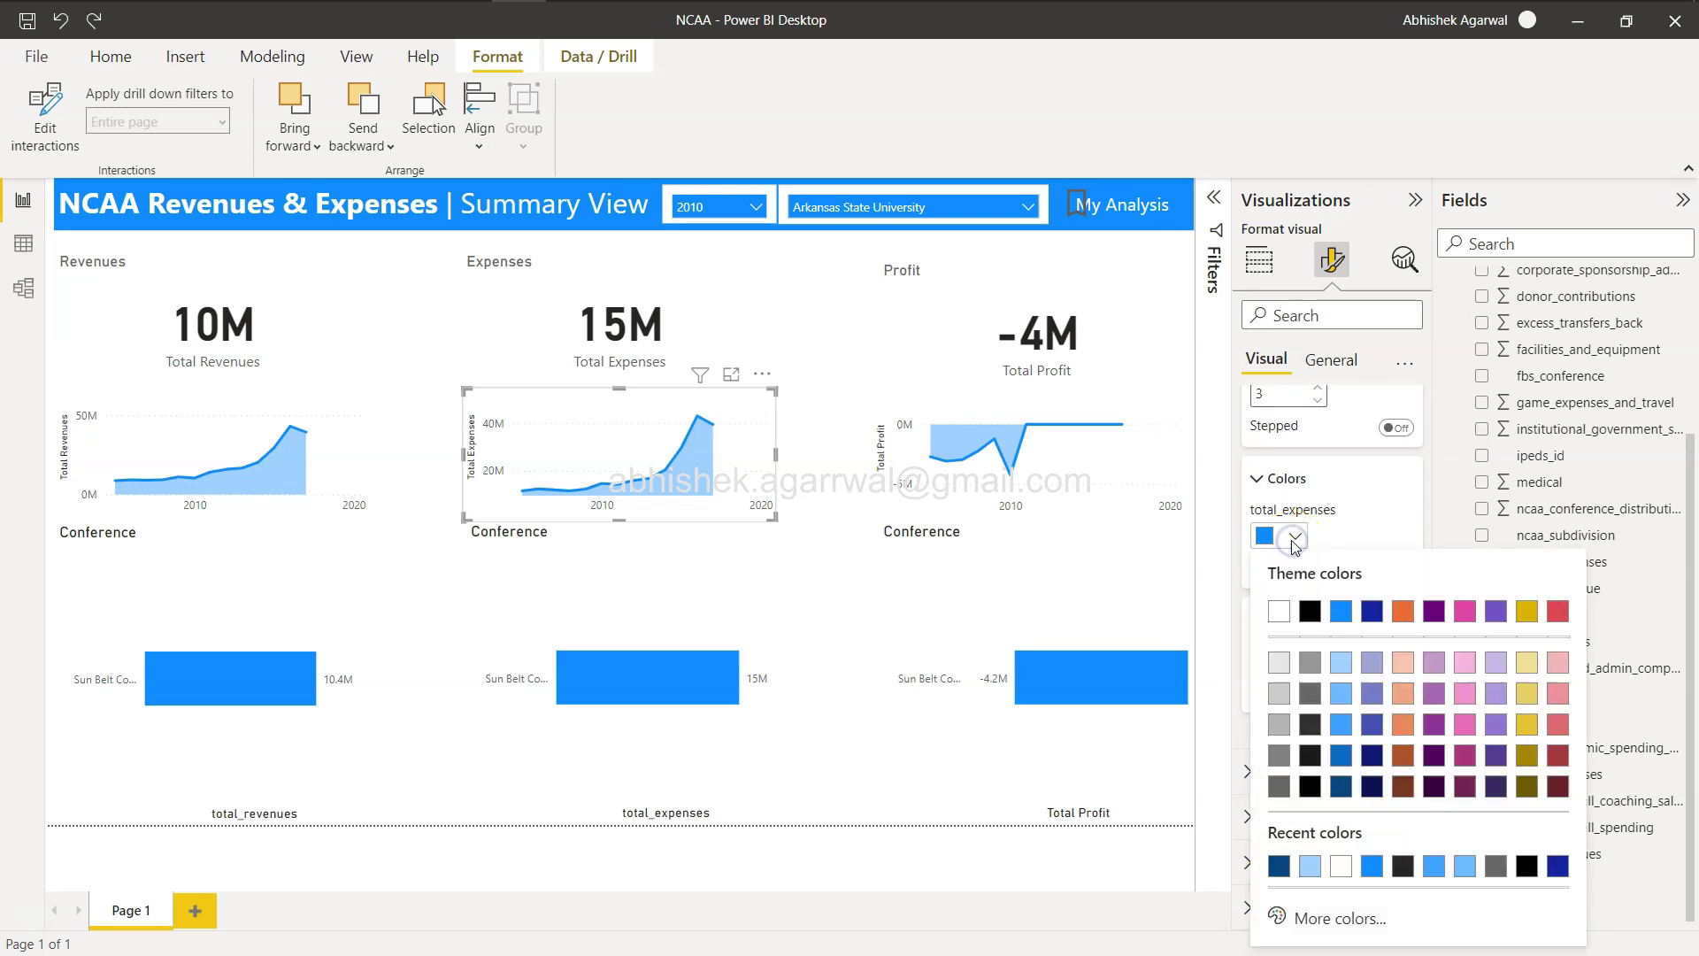
click(1342, 788)
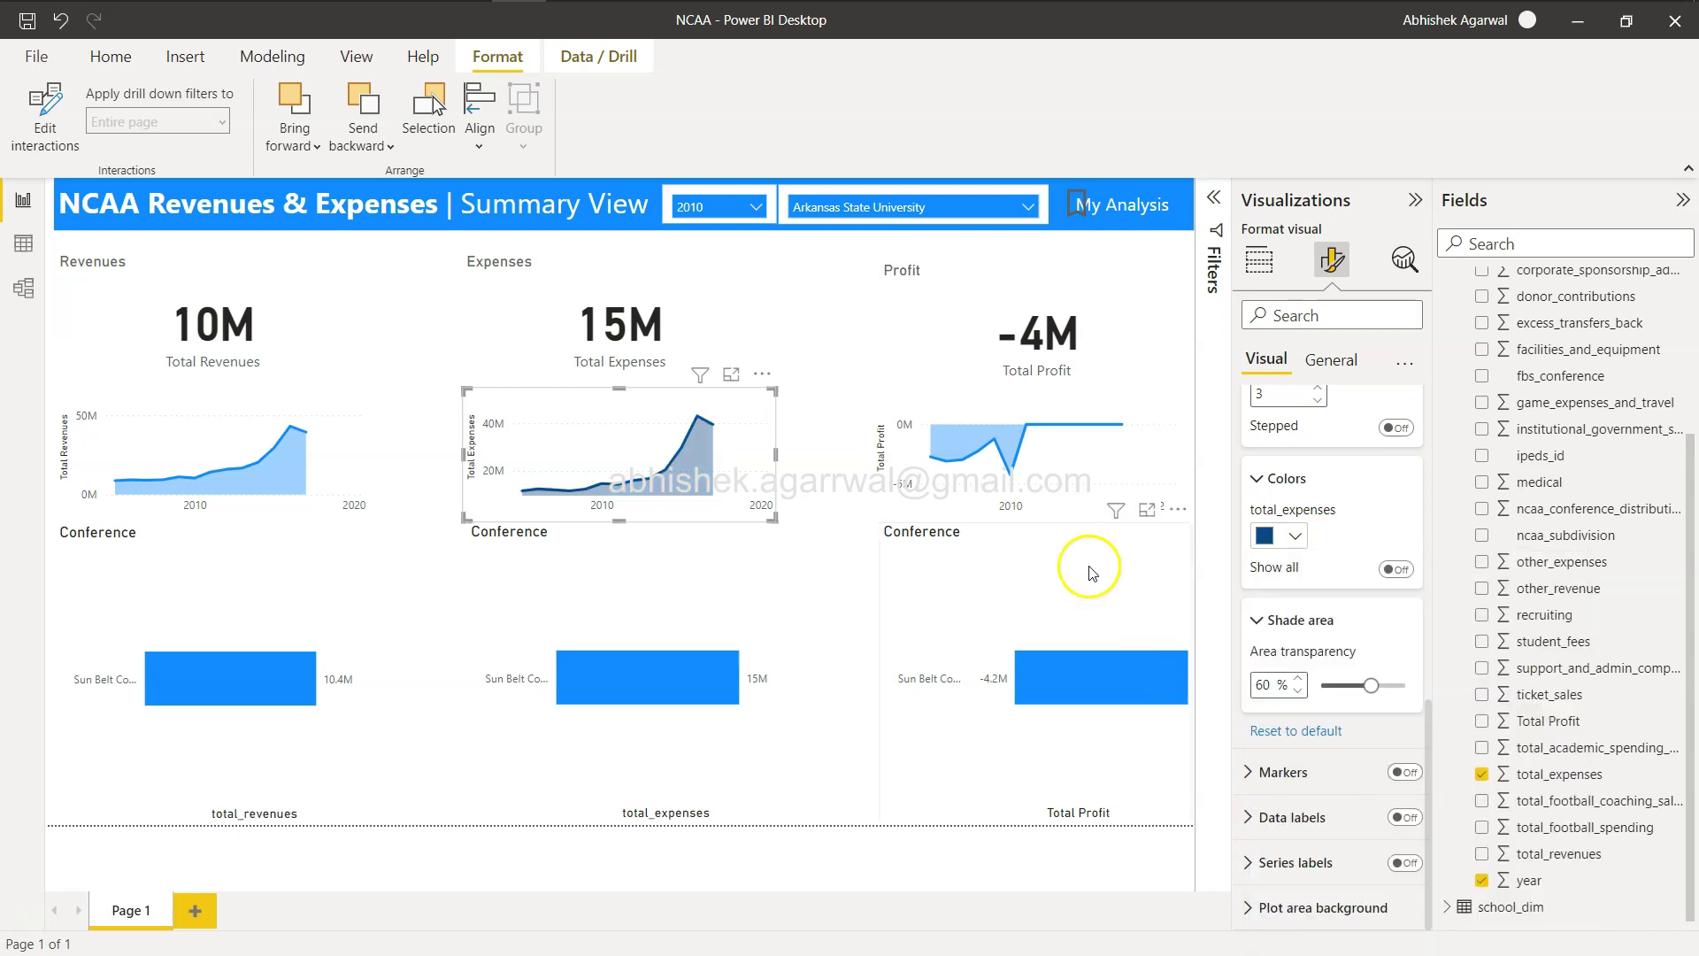
Set the Profit chart's Total Profit line colour to yellow
click(1098, 436)
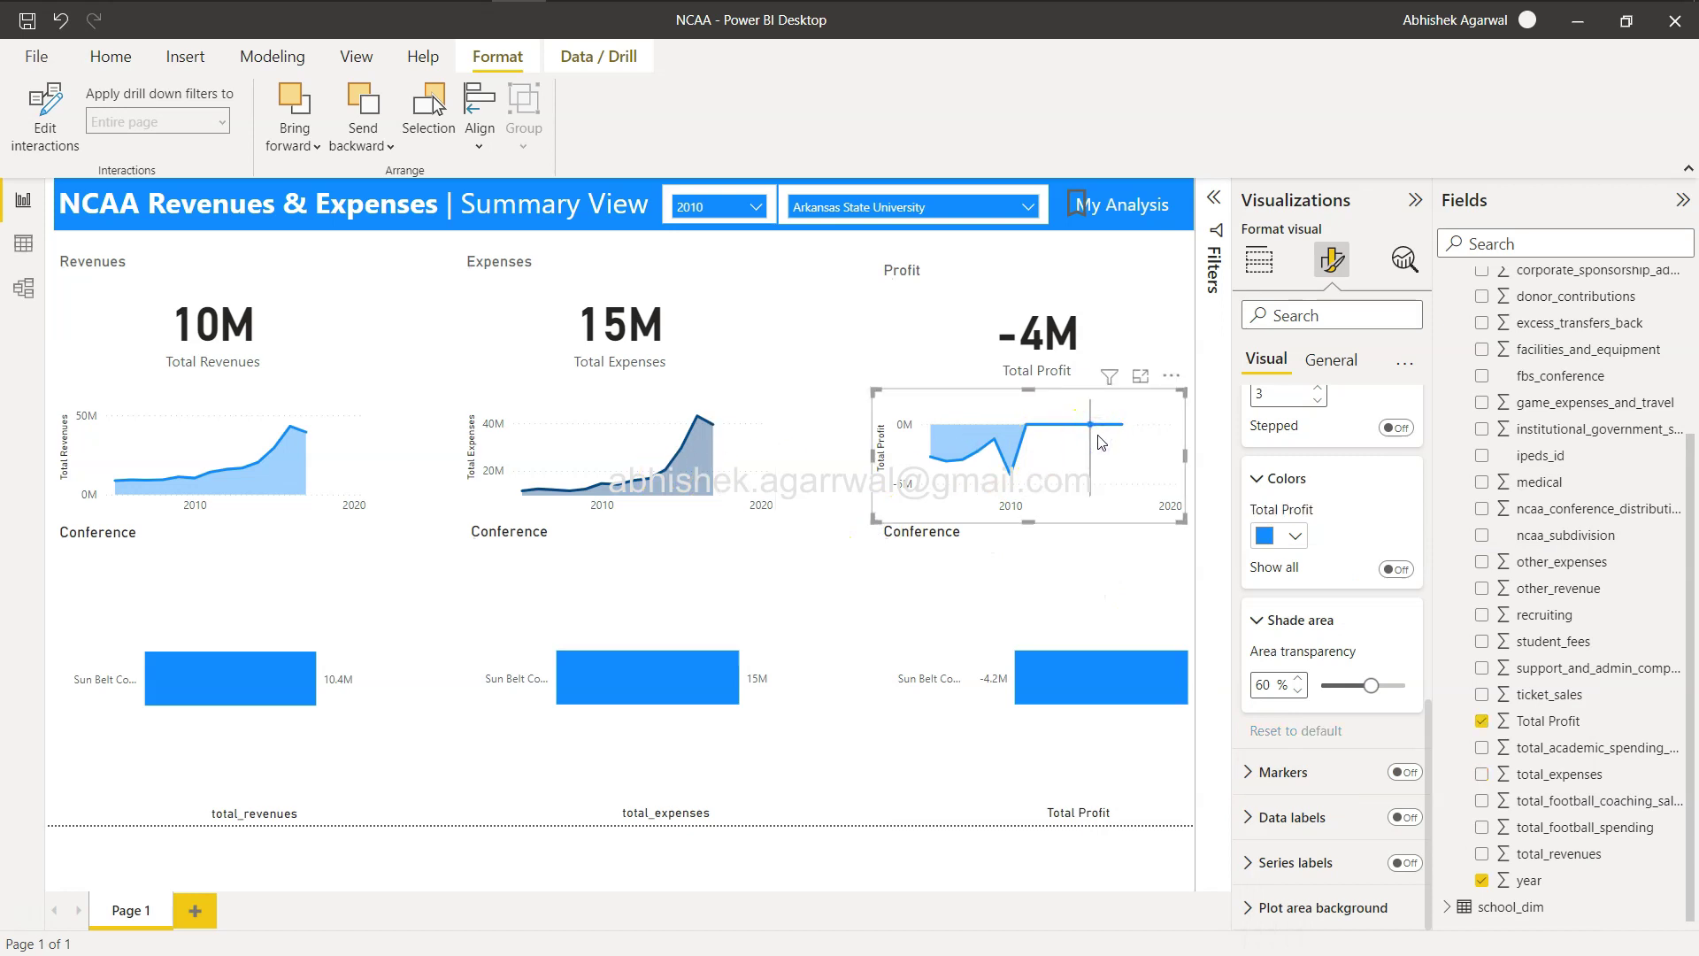
click(1296, 536)
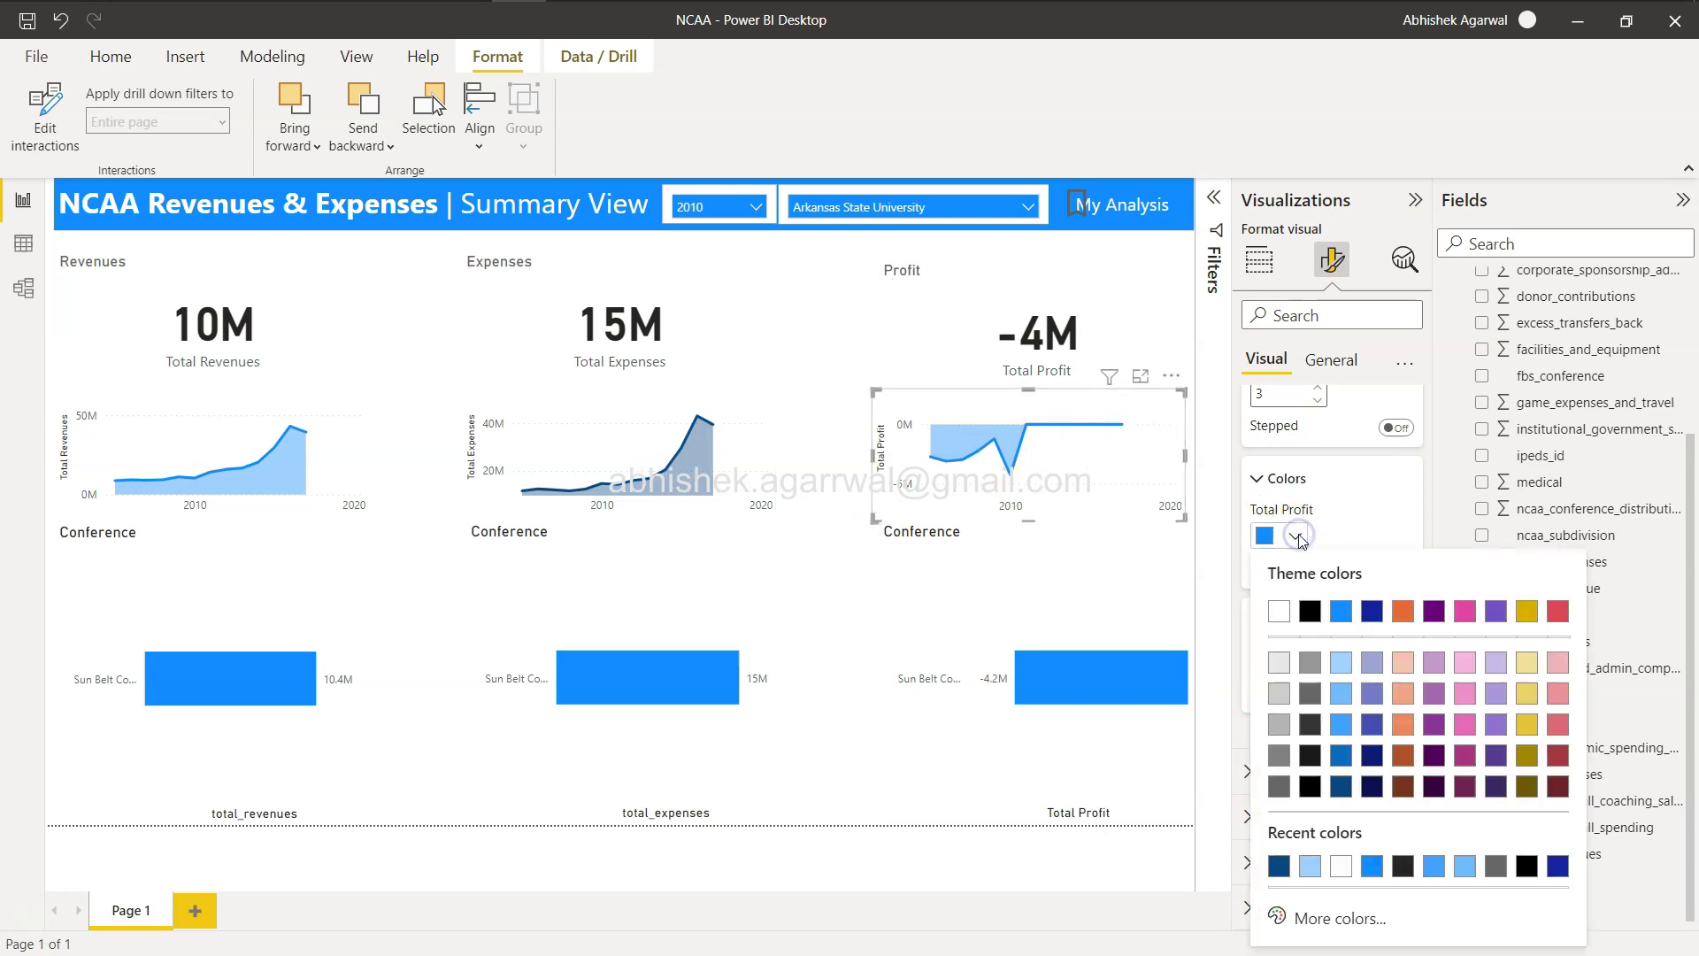
click(1528, 702)
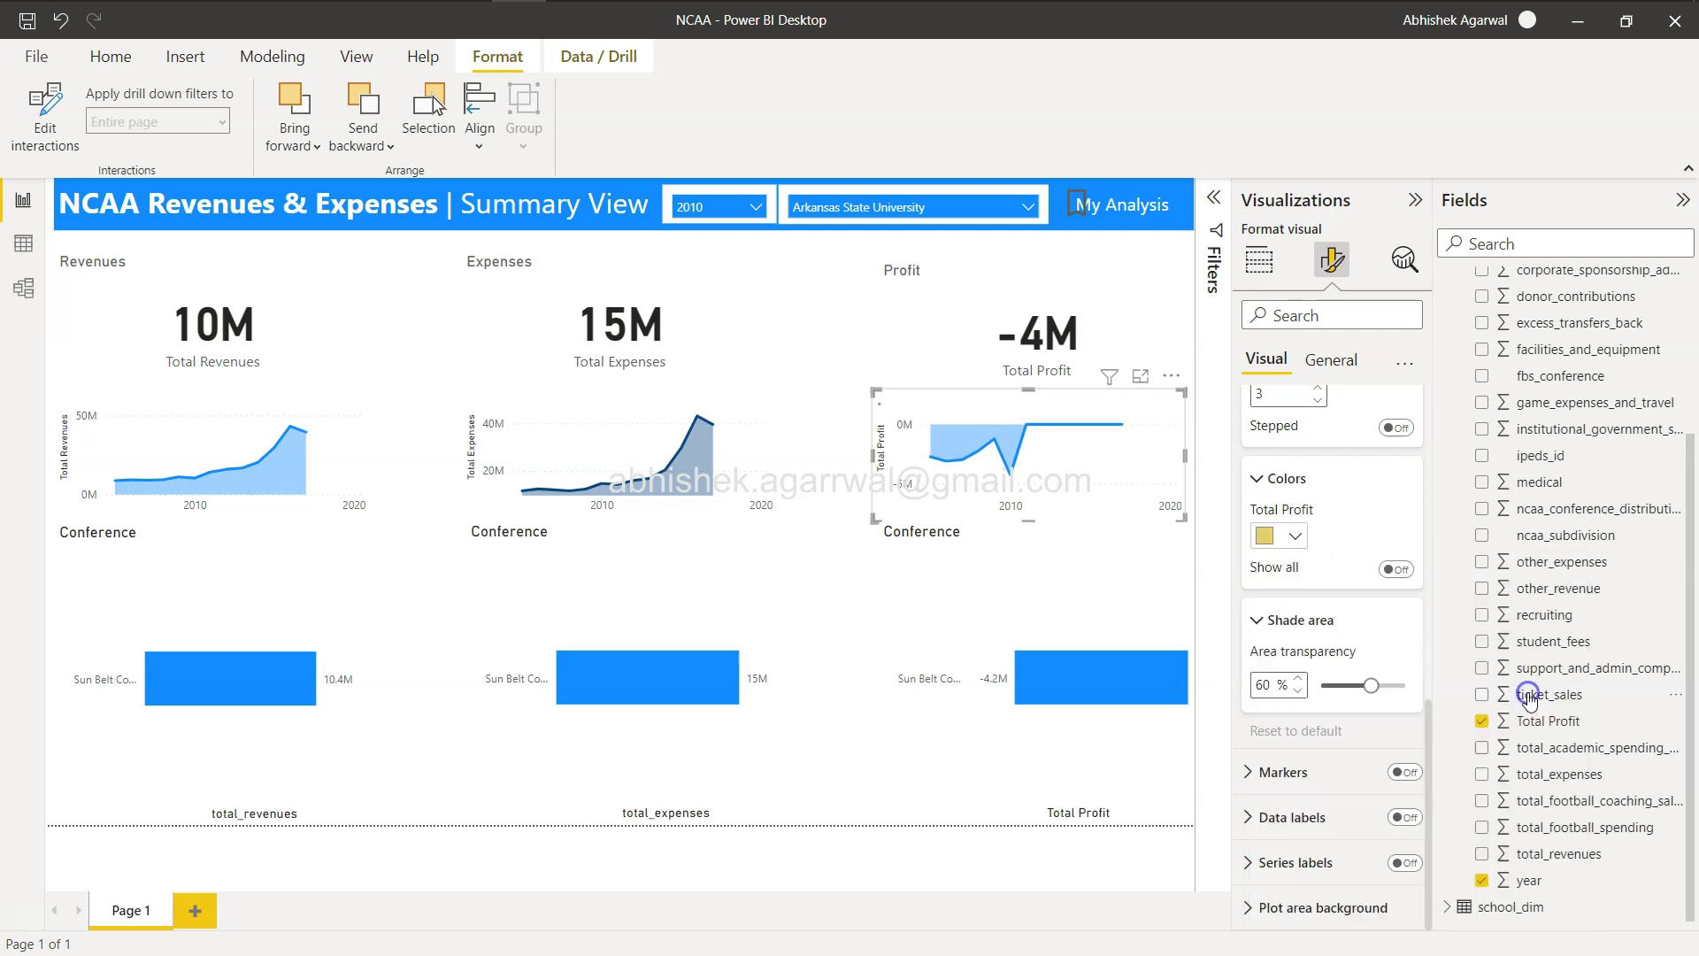
key(alt+Tab)
key(alt+Tab)
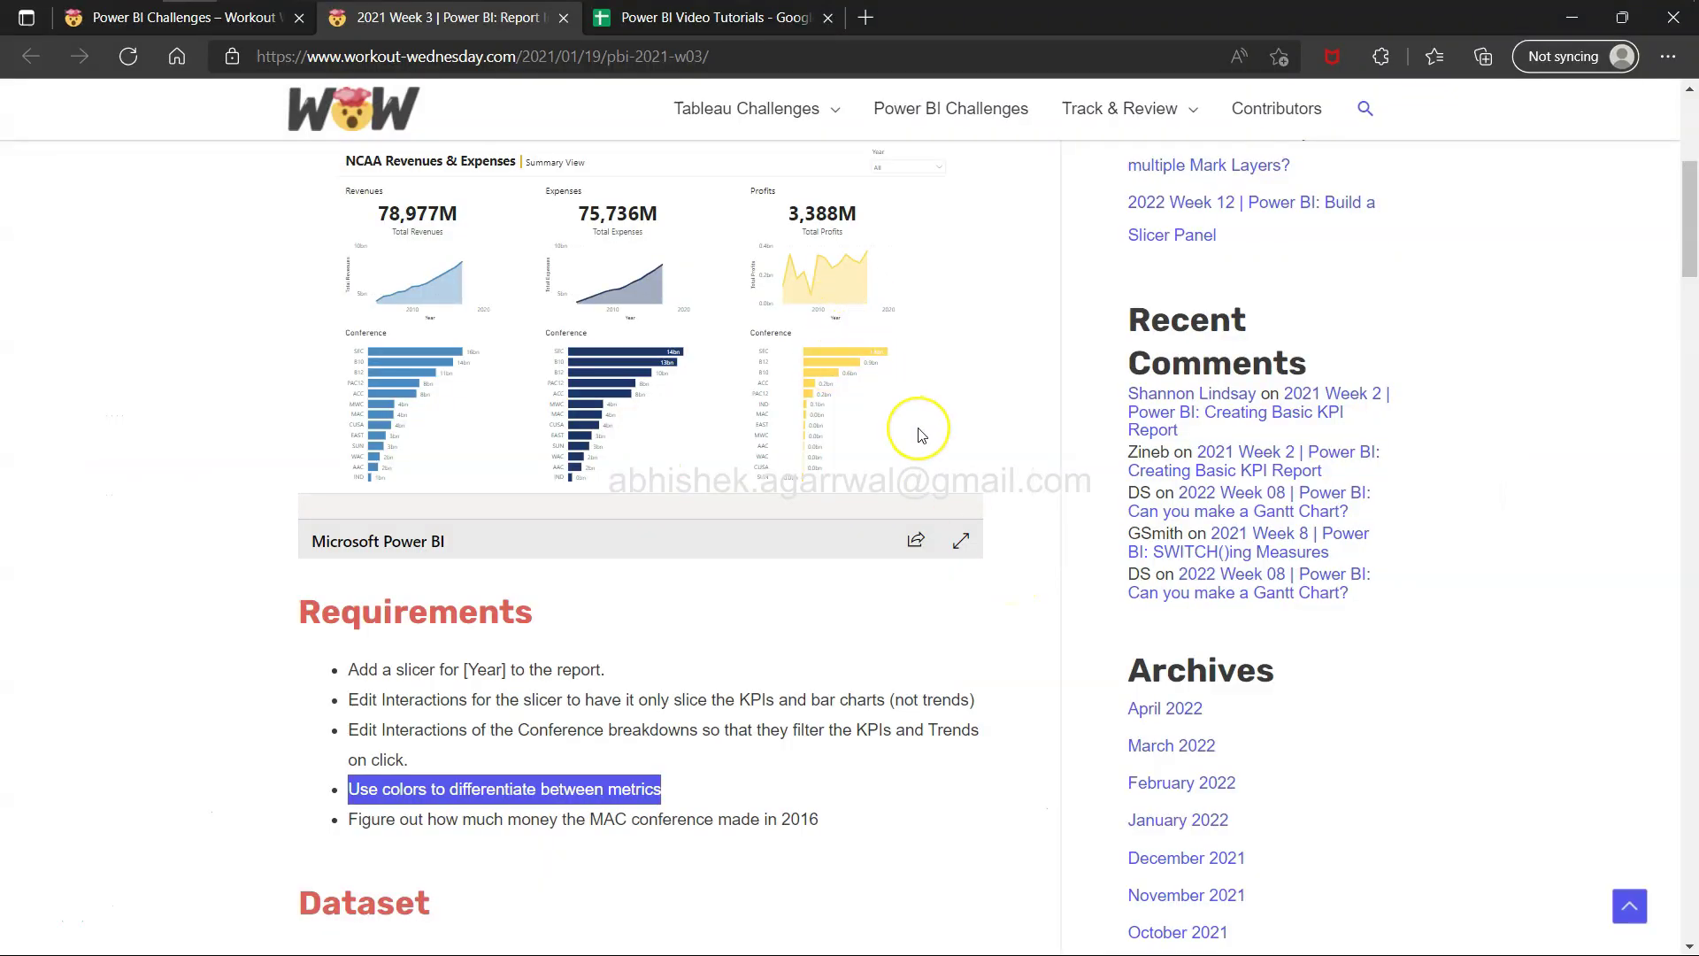
key(alt+Tab)
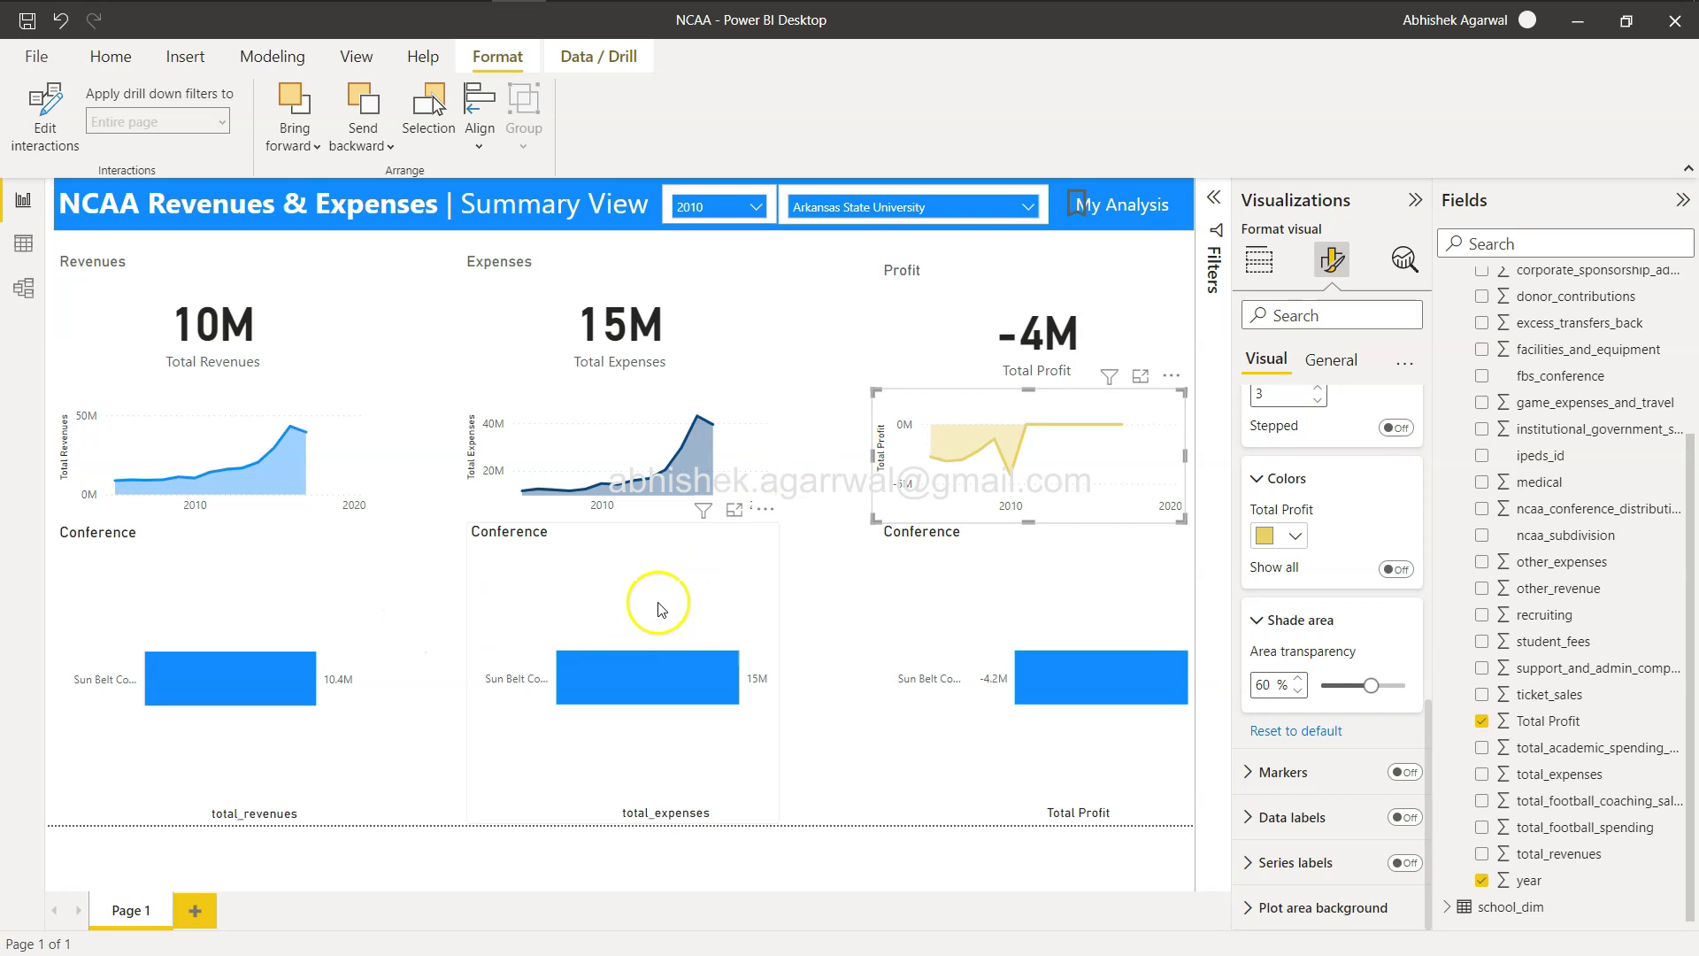
Reset the school slicer to All (2010: 5,758M, 5,420M, 338M) and select the Expenses and Profit charts
click(889, 209)
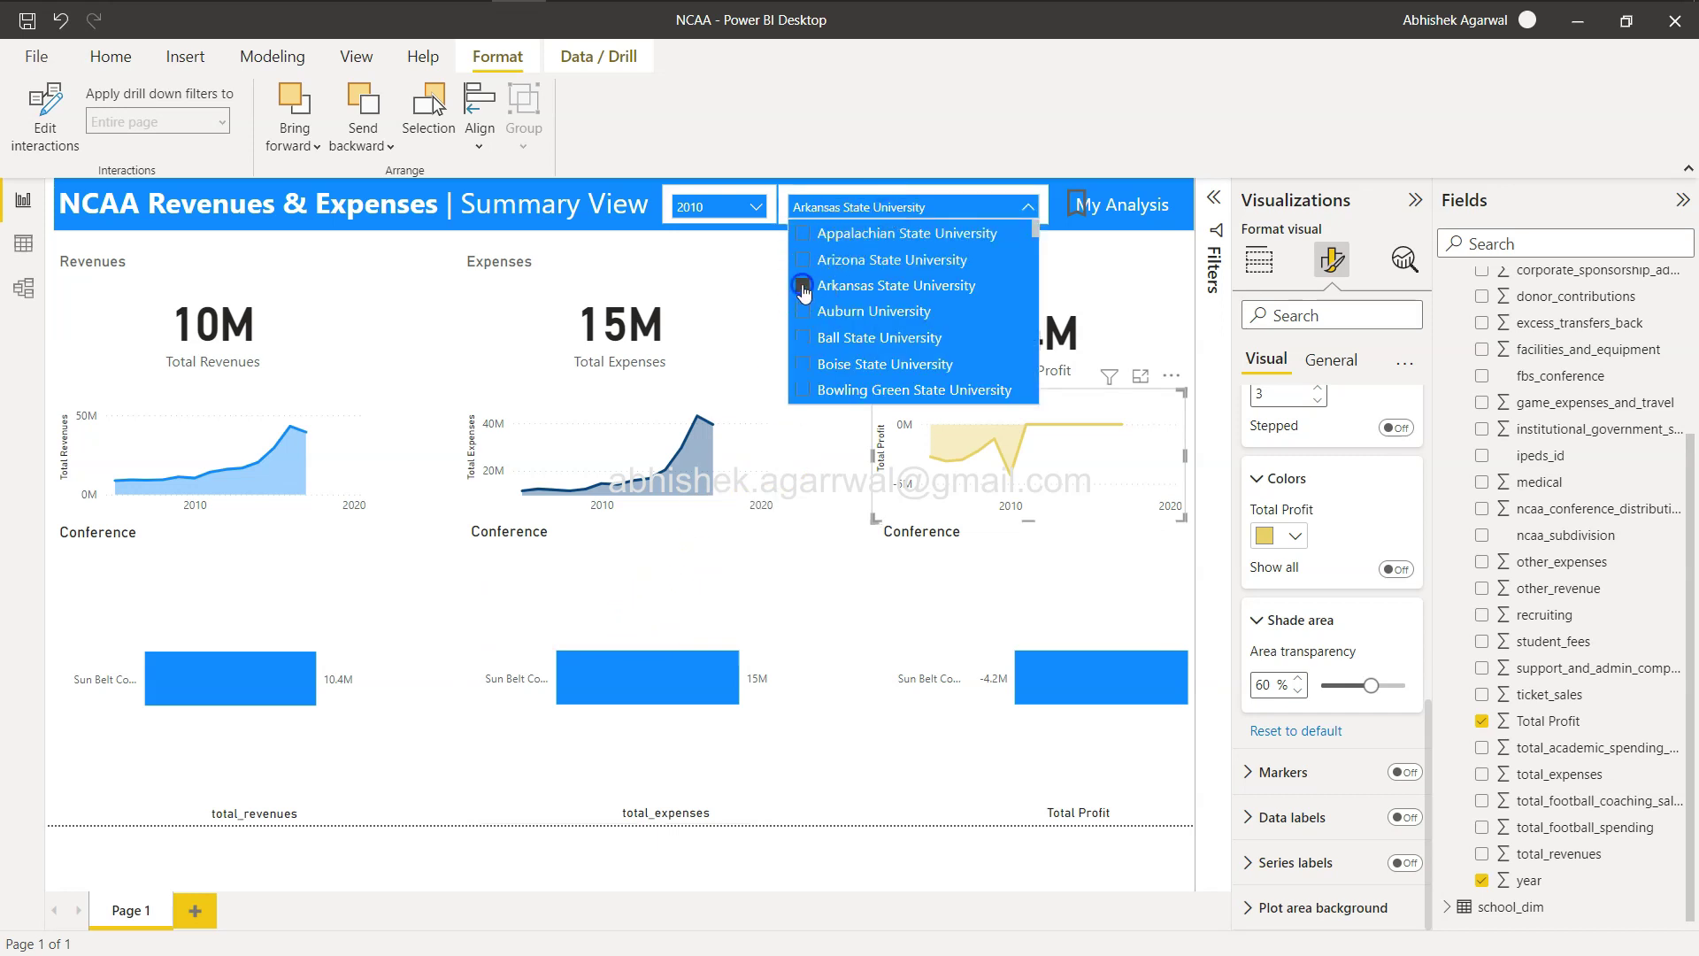
click(802, 285)
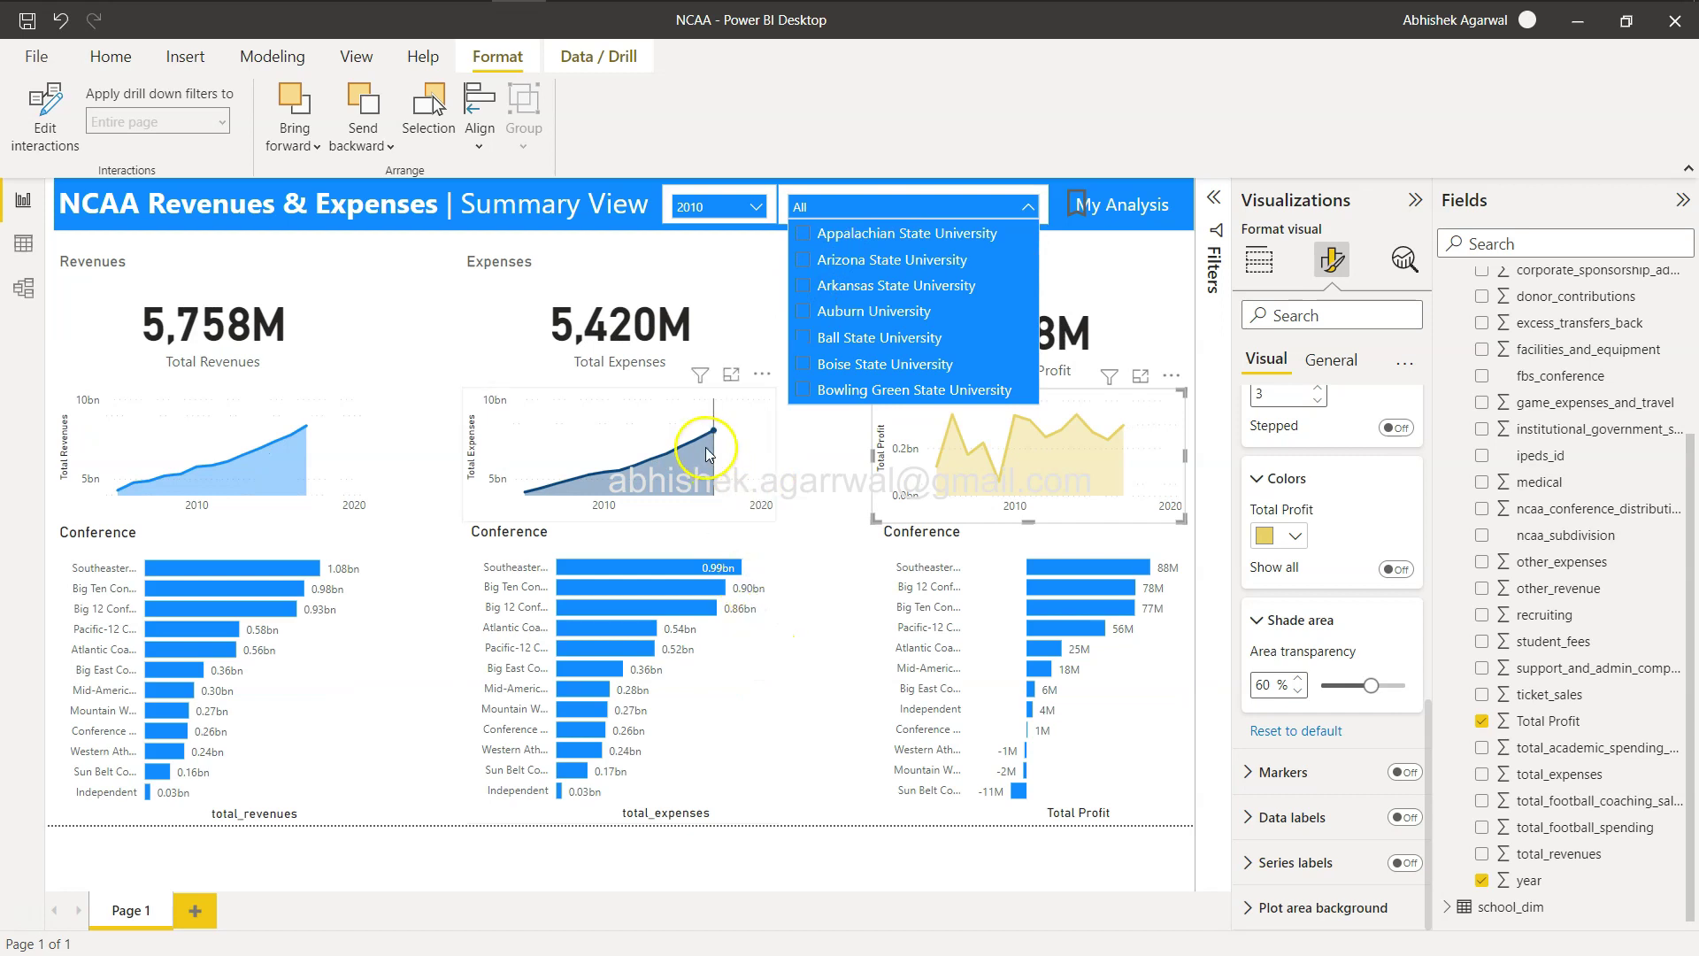
click(761, 652)
click(762, 659)
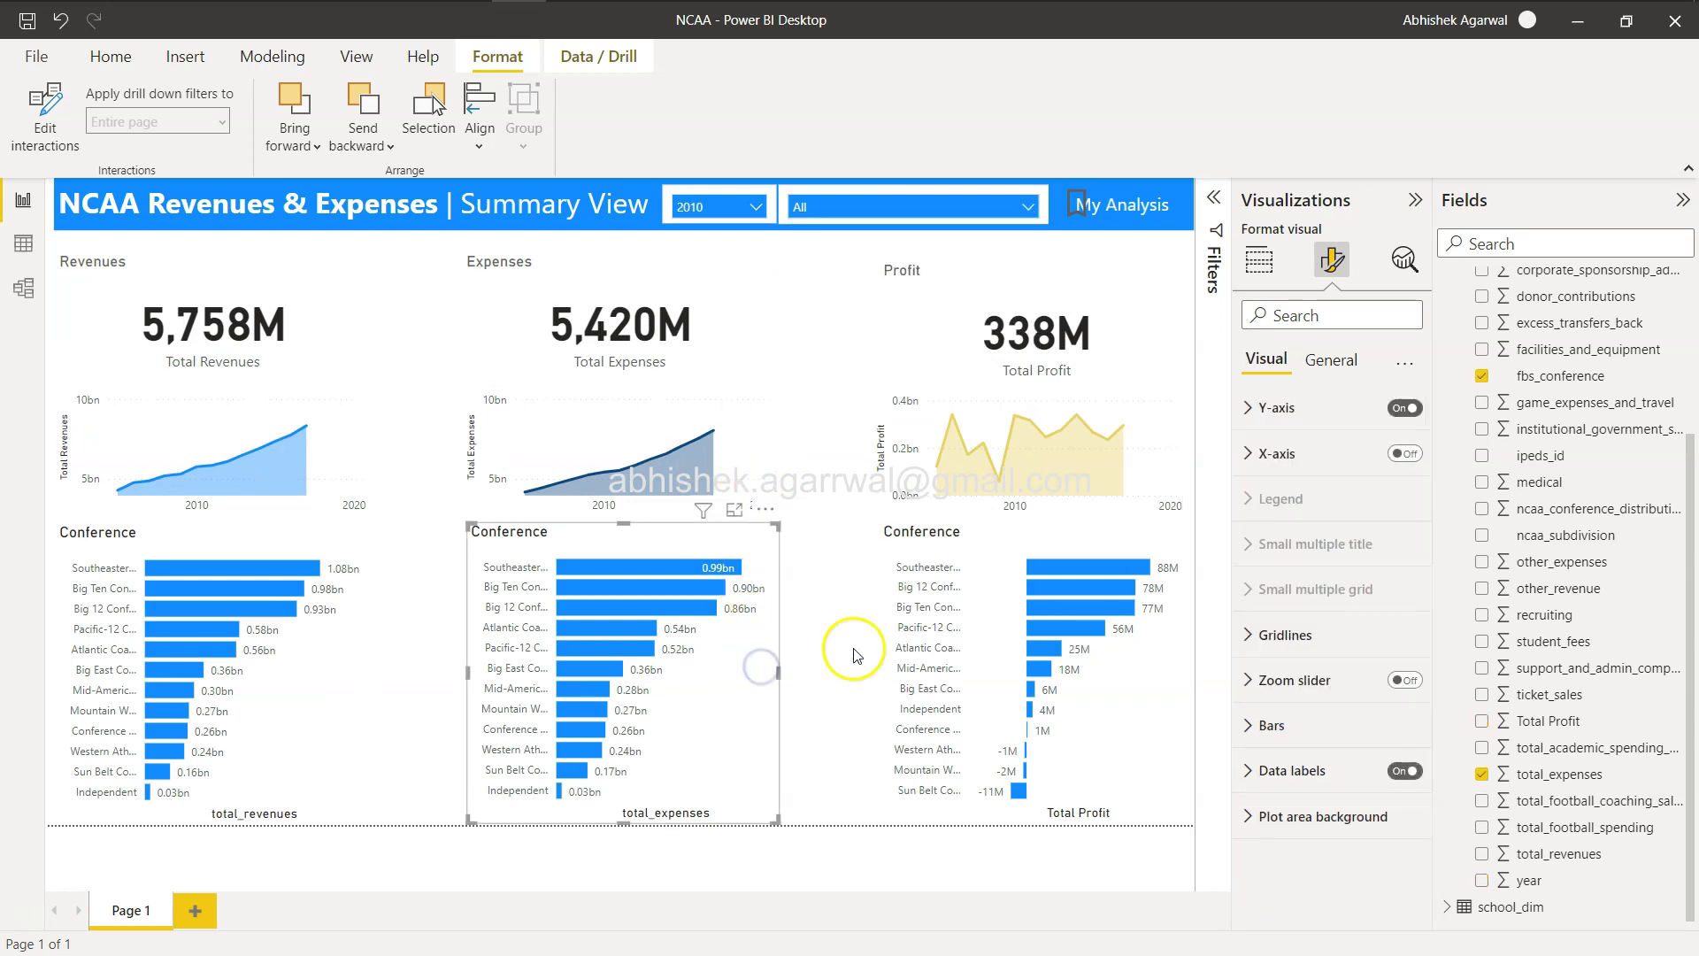
click(1010, 610)
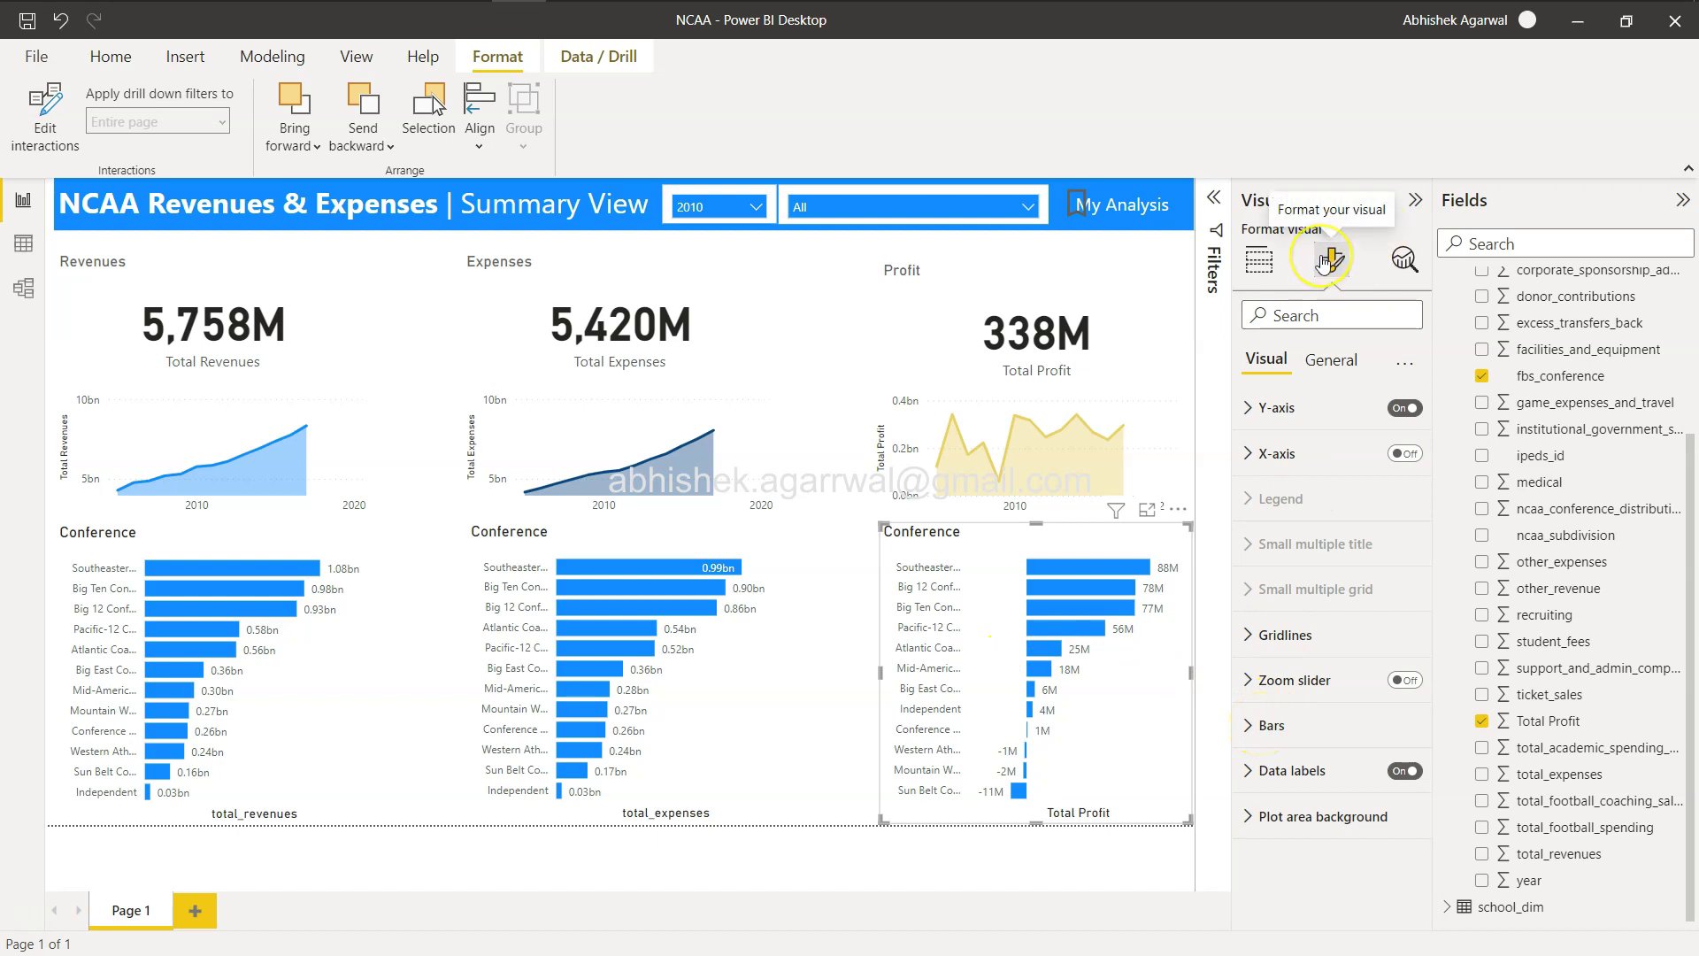
key(alt+Tab)
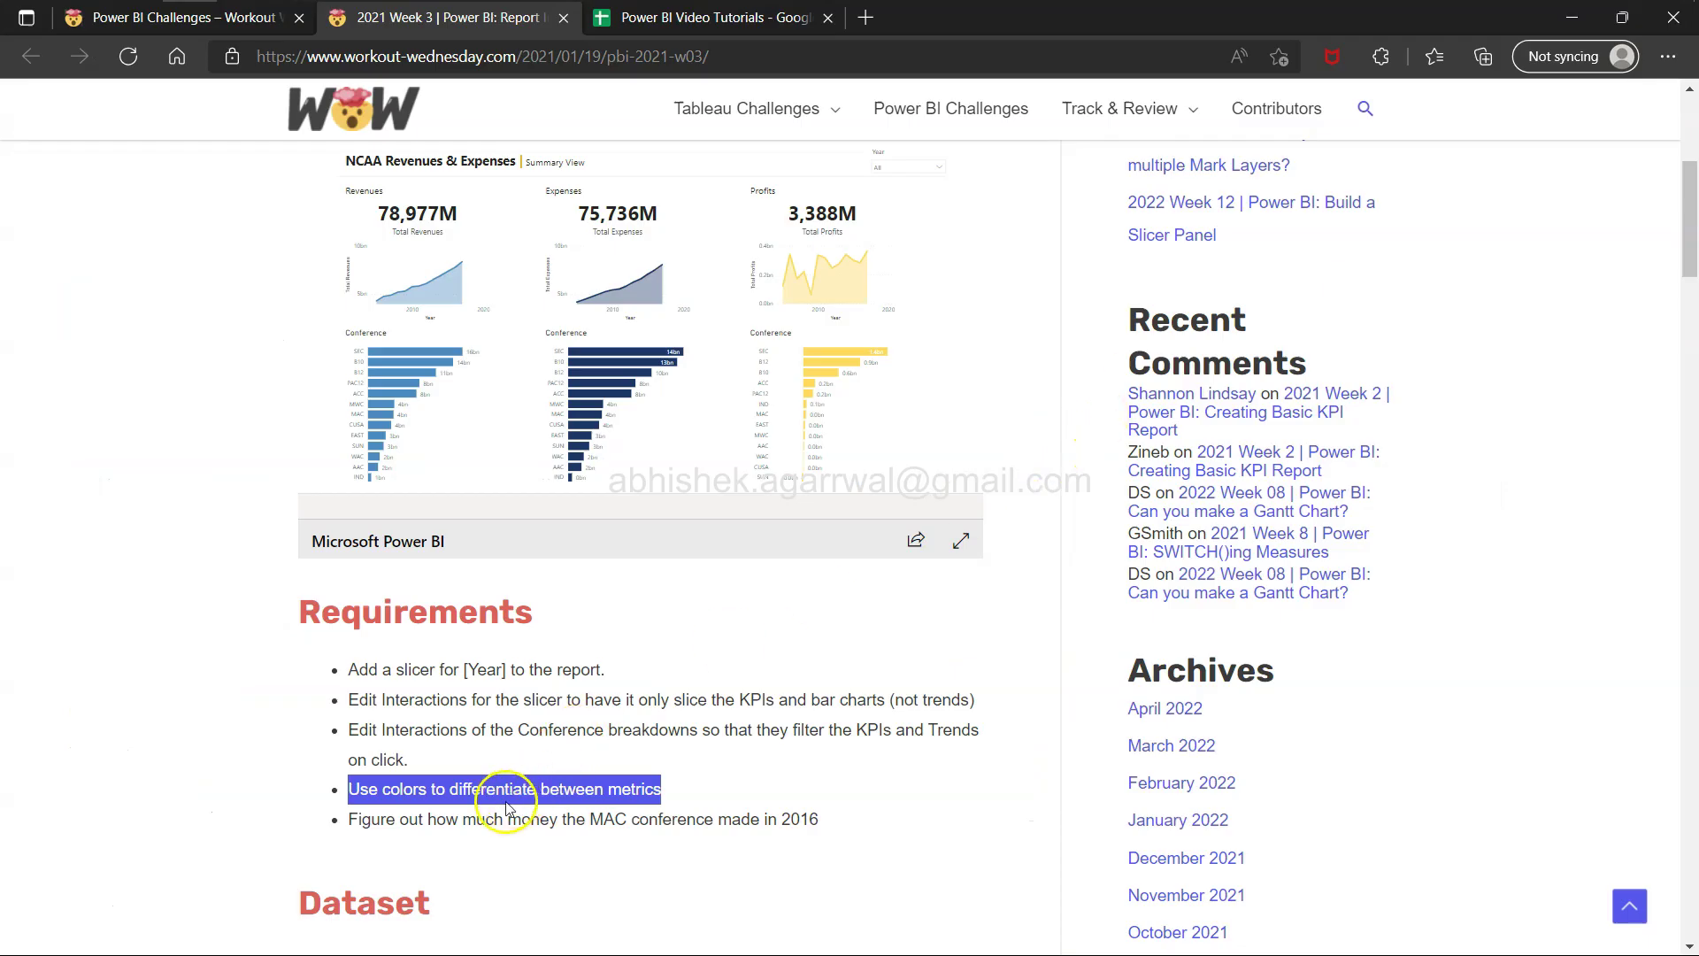
drag(462, 819, 691, 821)
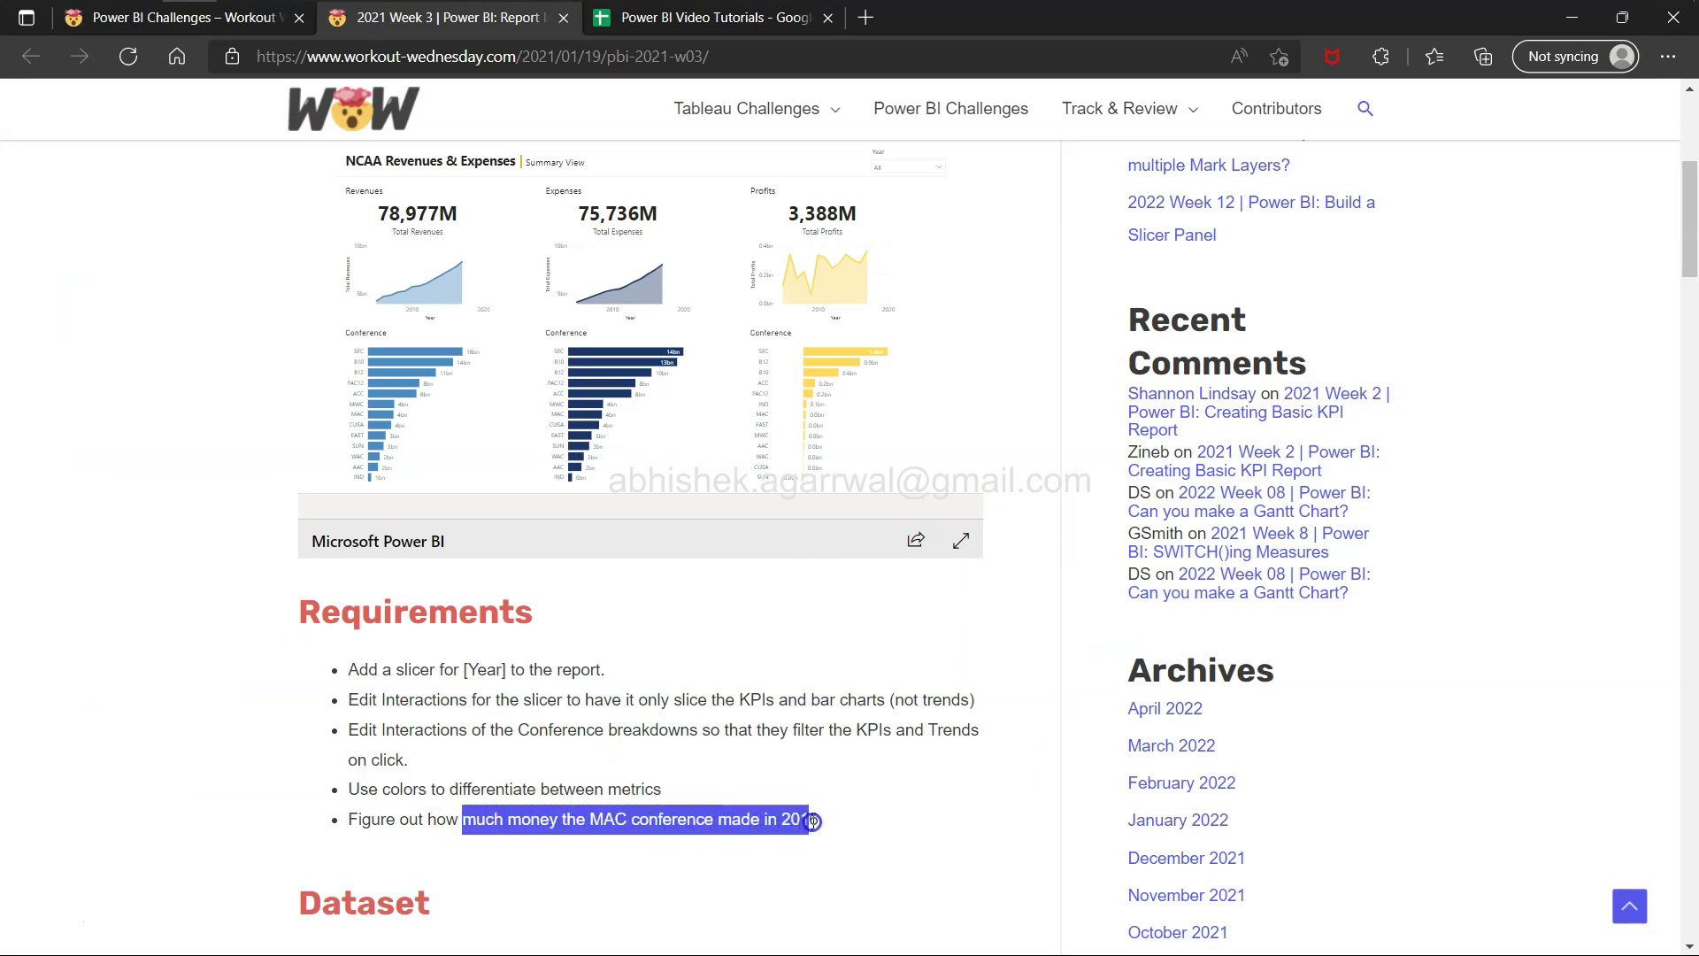
drag(814, 821, 814, 822)
click(814, 821)
key(alt+Tab)
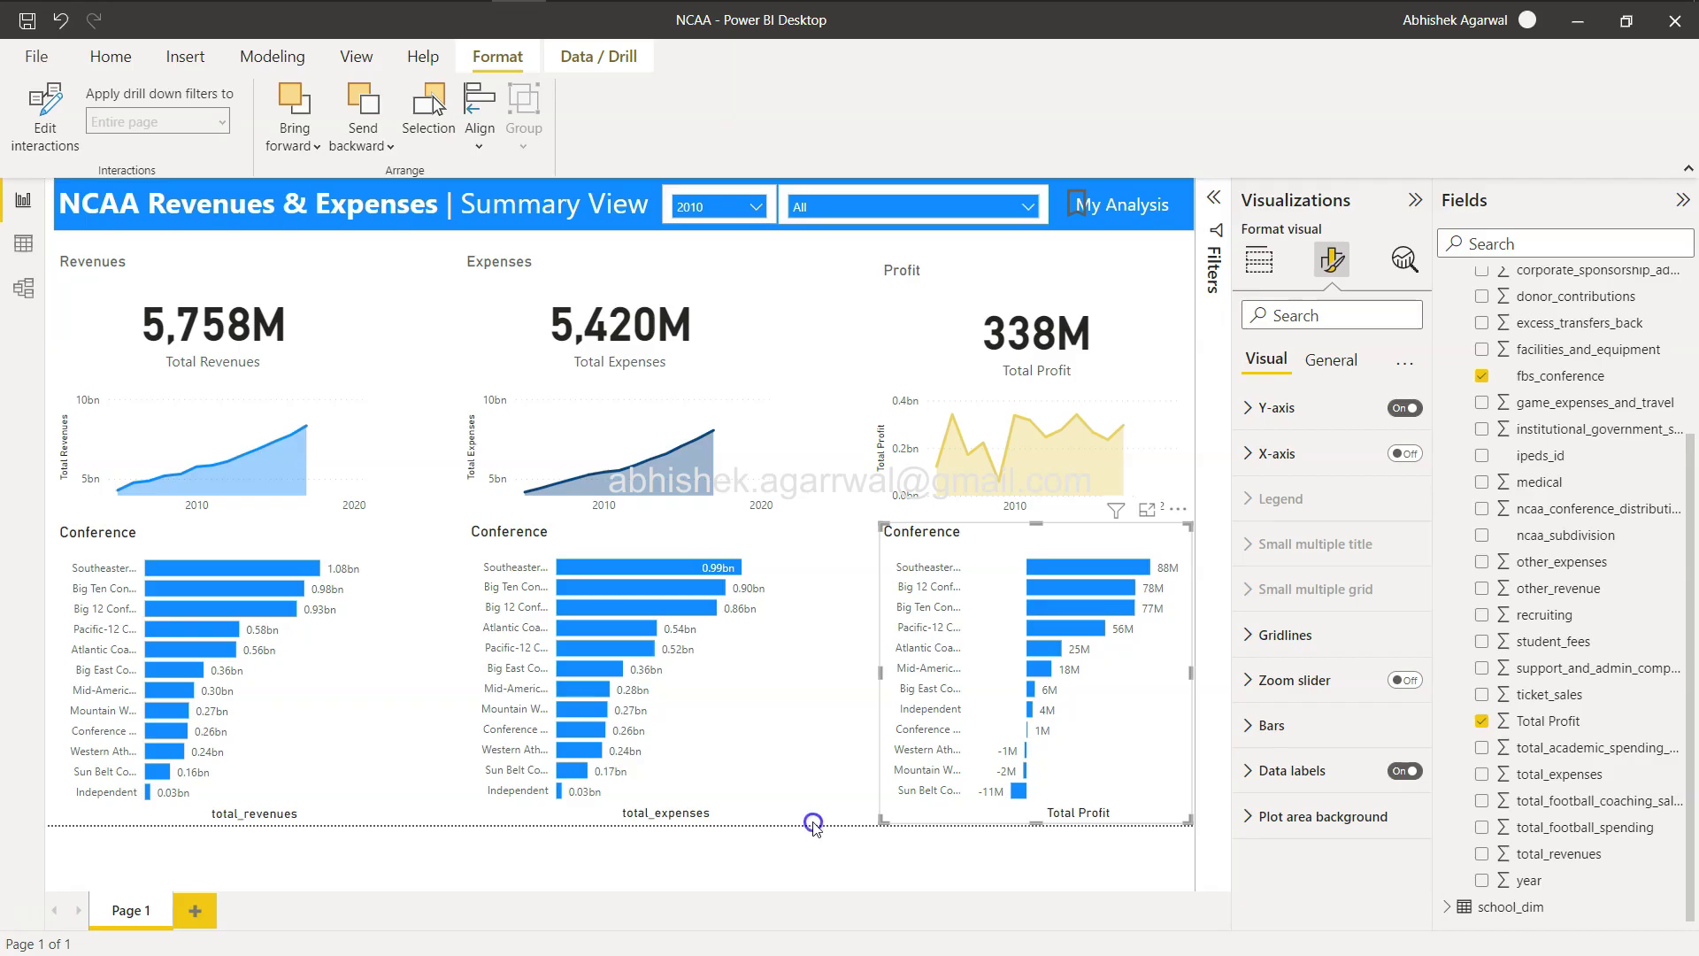
Filter the report to 2016 (235M profit), then view the challenge introduction in the browser
click(813, 825)
click(757, 208)
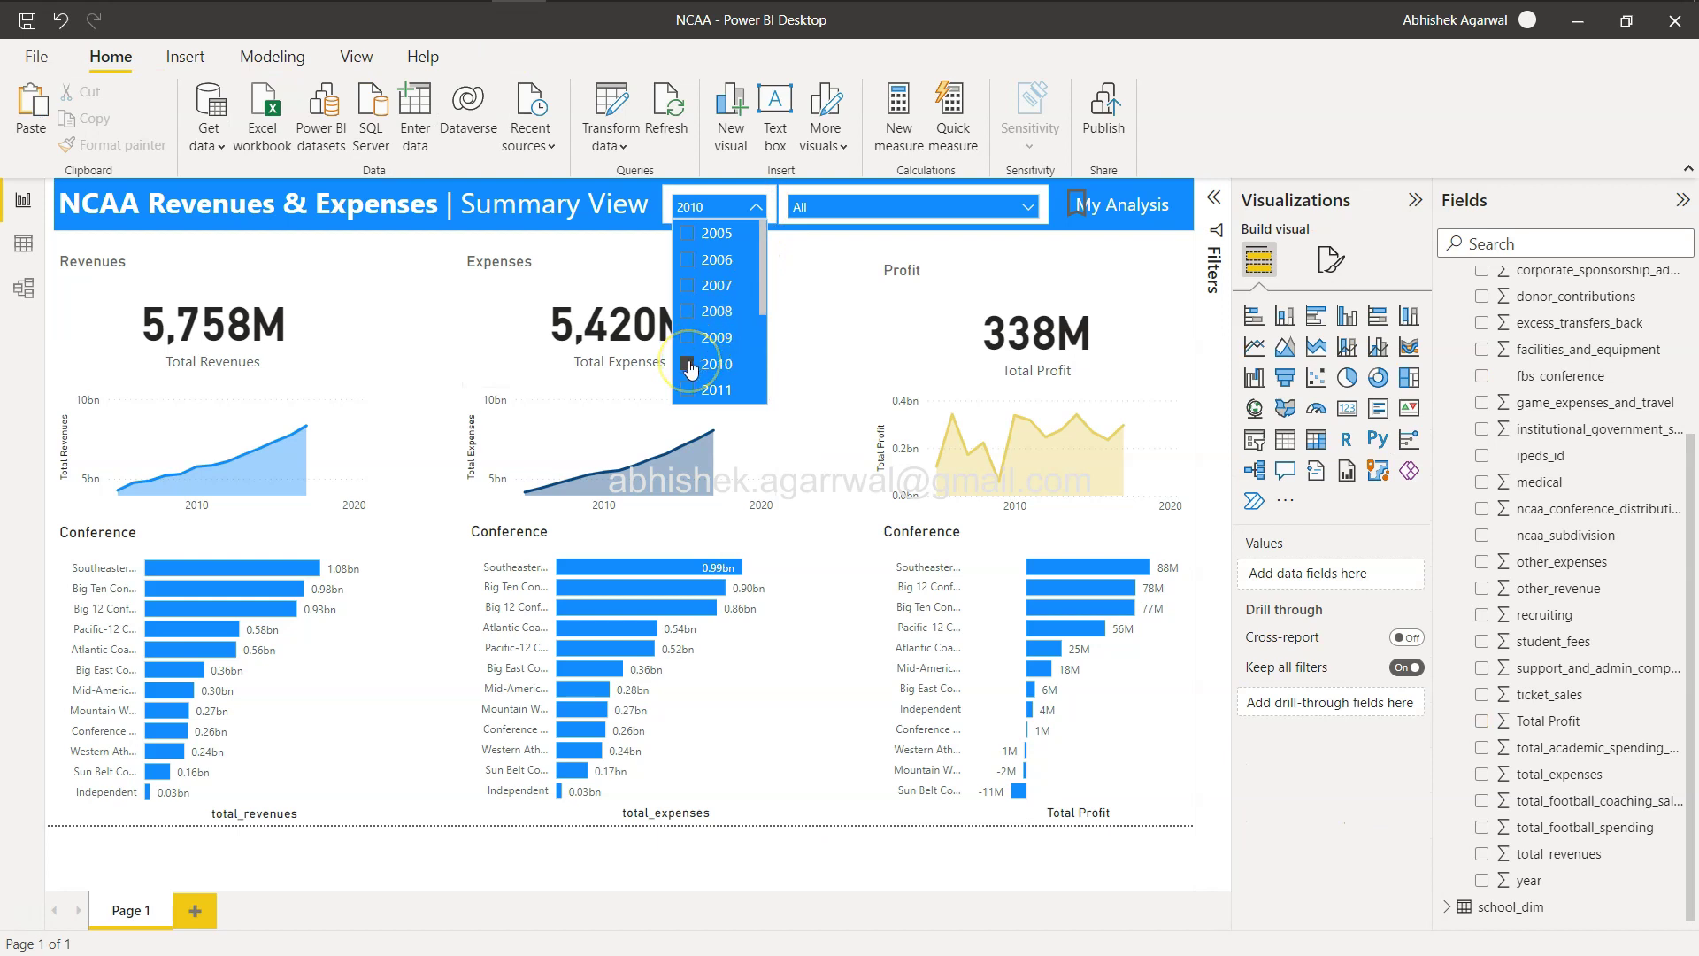
scroll(691, 367, down, 2)
scroll(691, 367, down, 2)
click(687, 378)
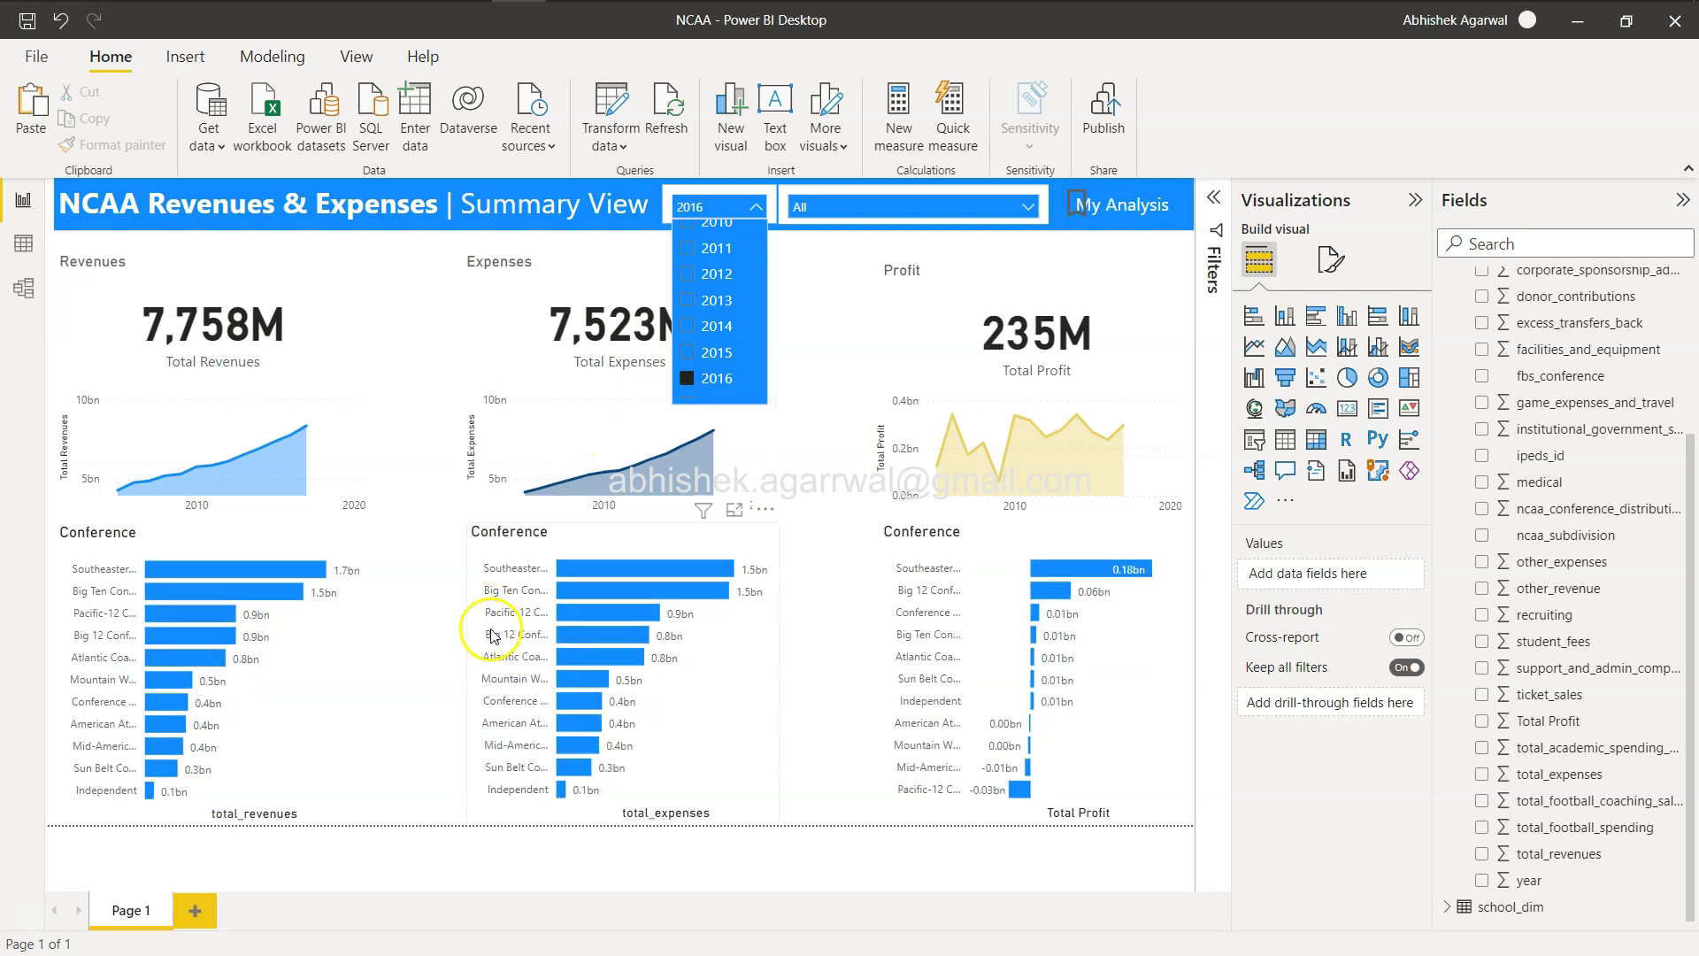
click(381, 695)
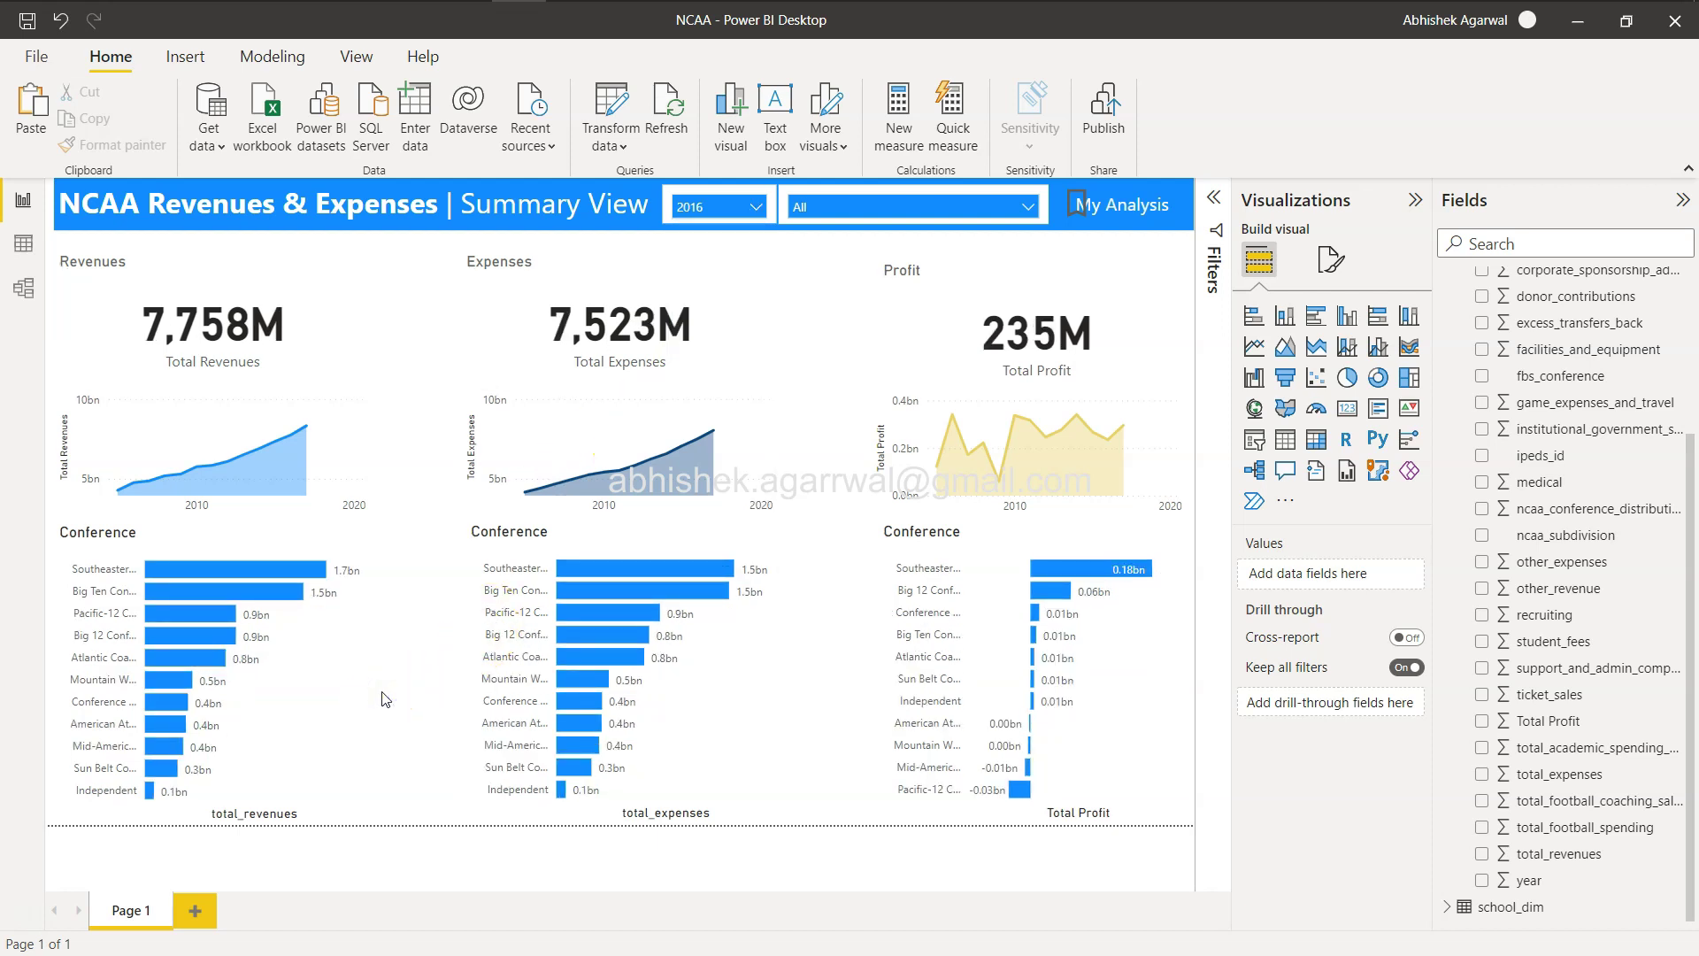
key(alt+Tab)
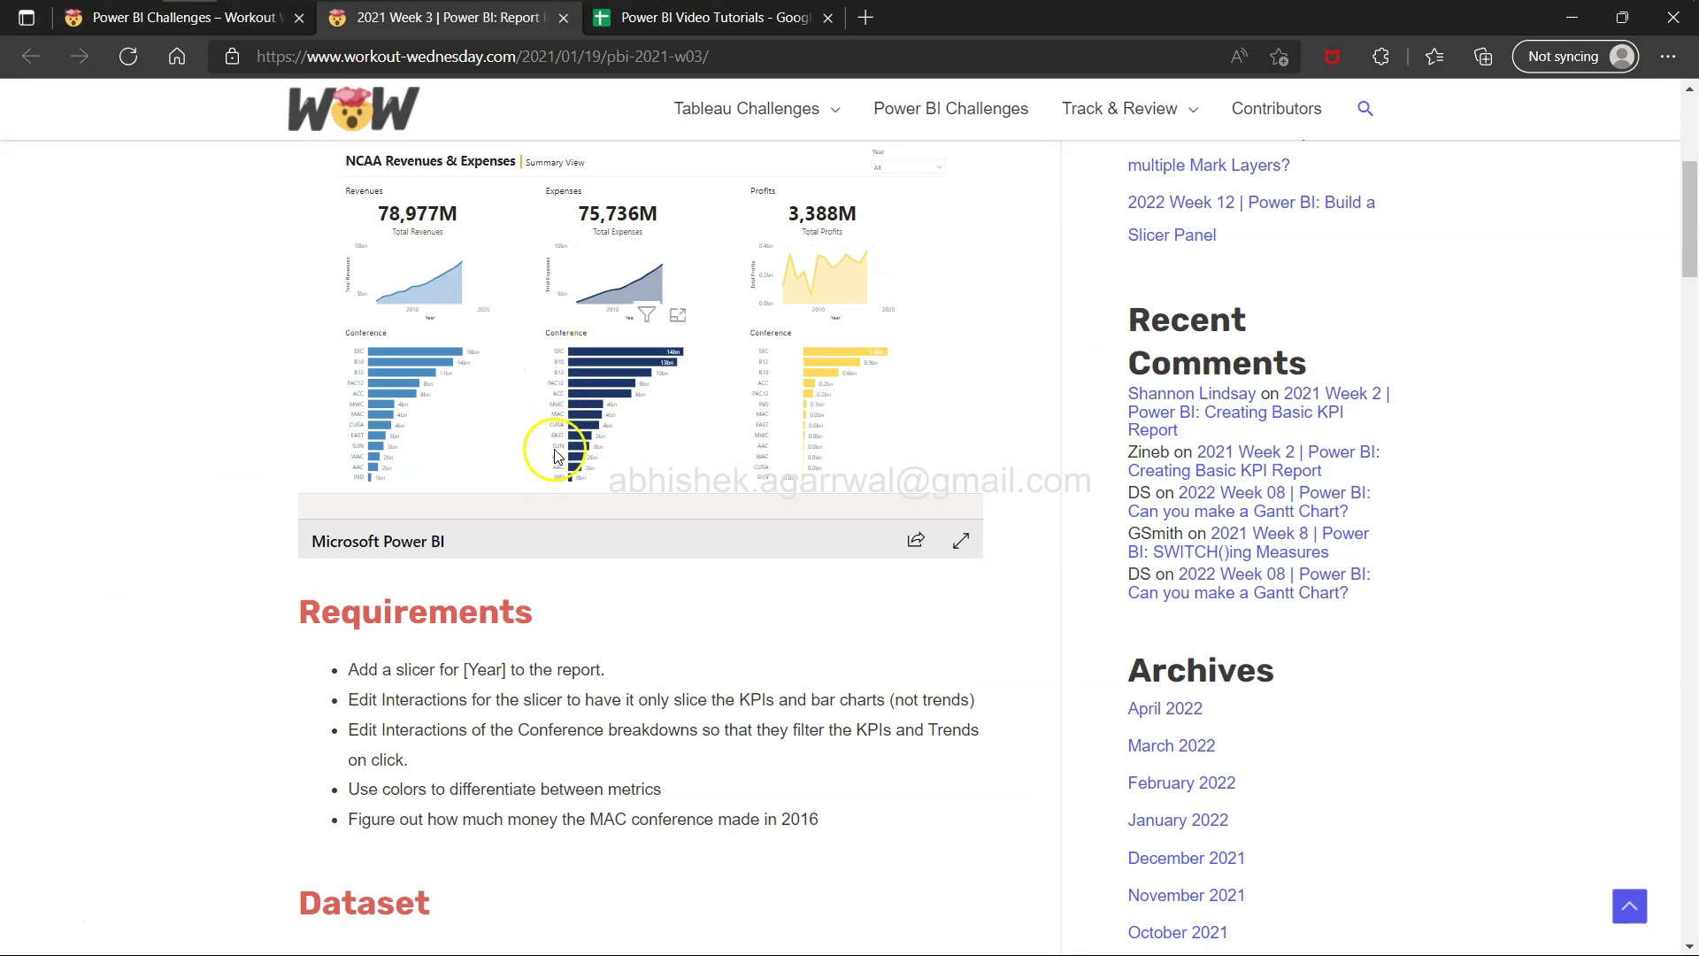
scroll(554, 460, up, 5)
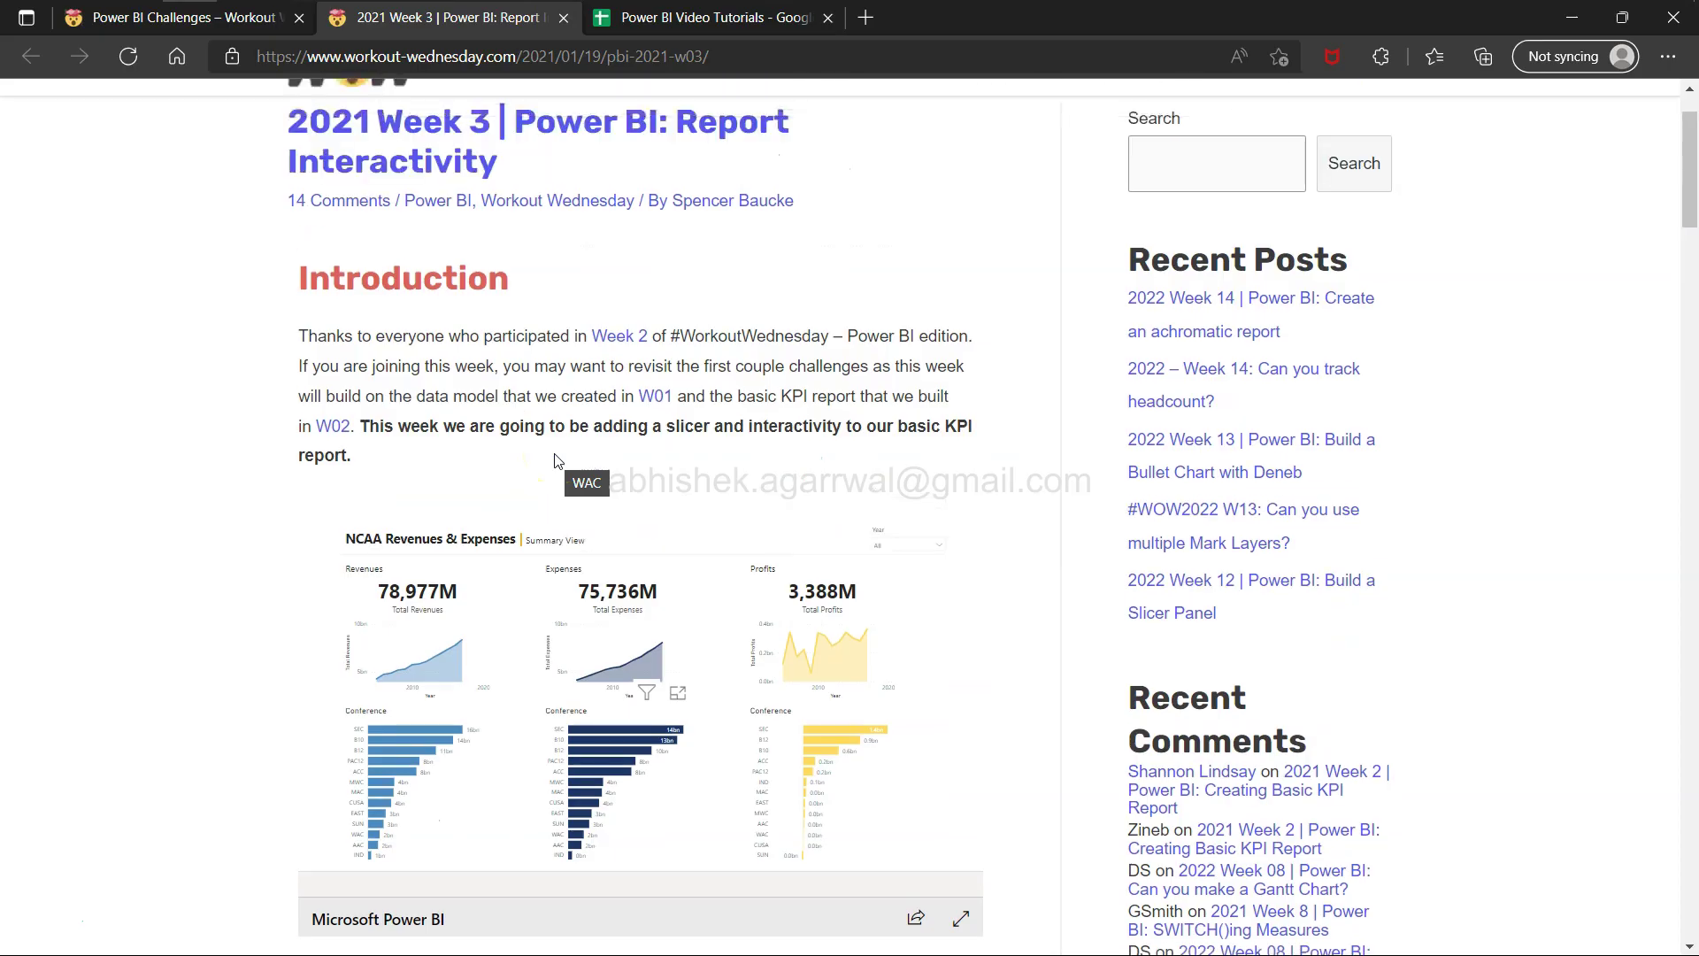
Back in Power BI, collapse finances_fact and expand the conference_dim table's fields
key(alt+Tab)
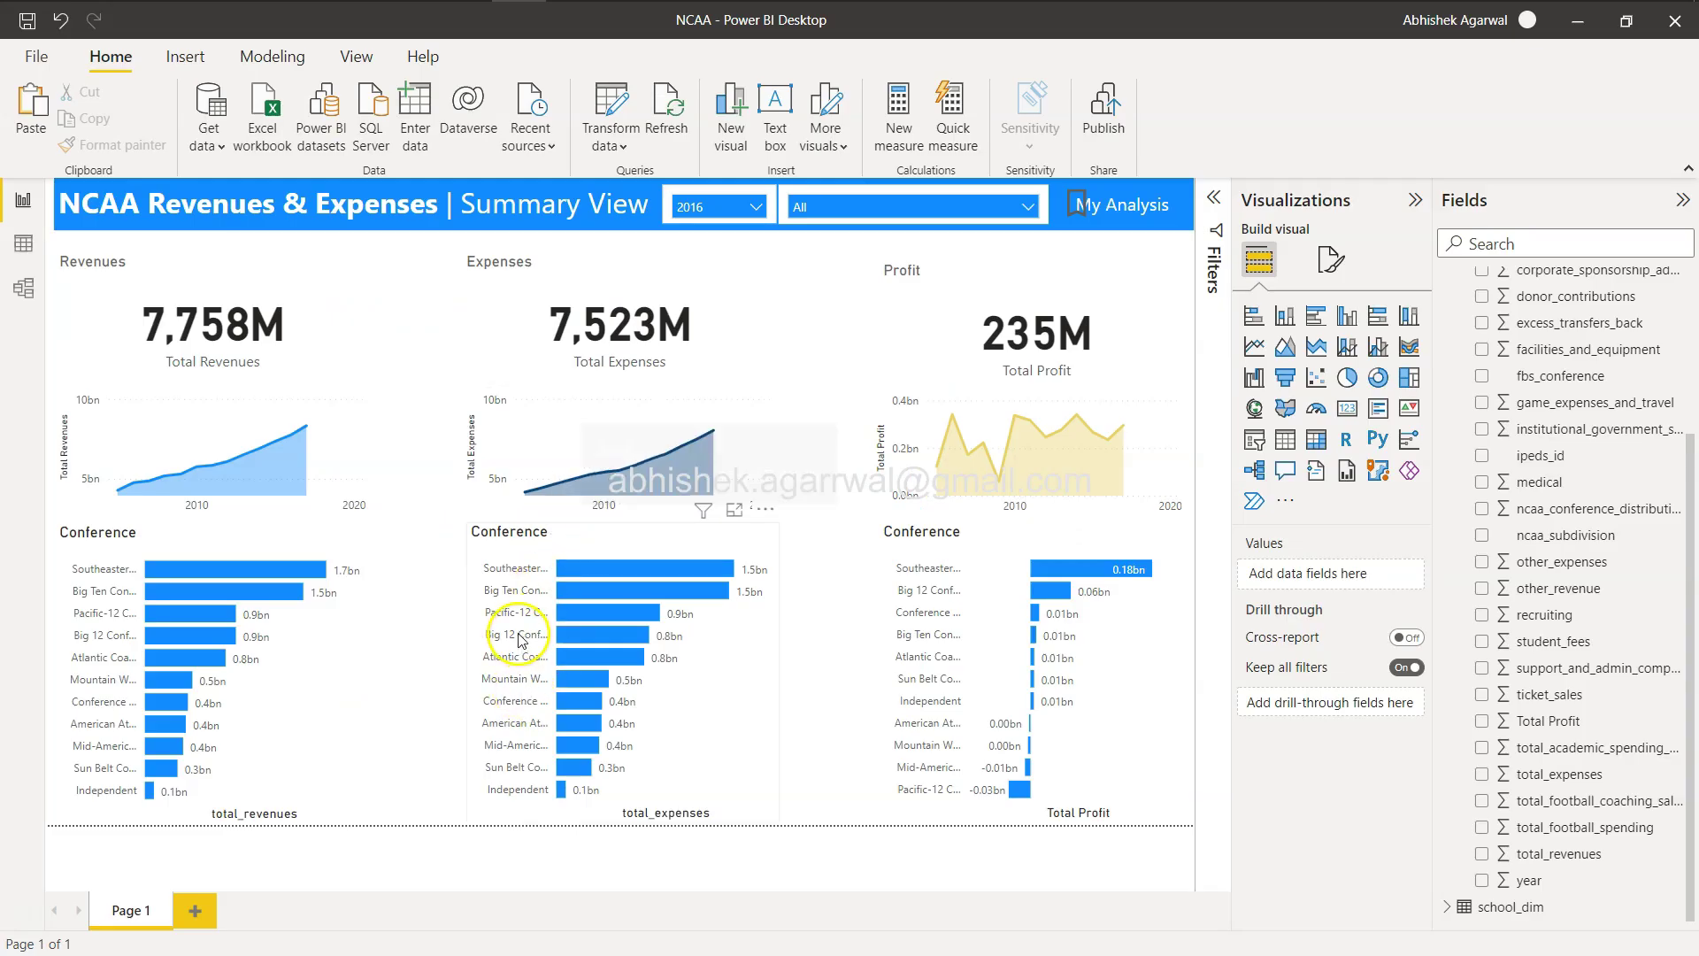
scroll(1575, 499, up, 5)
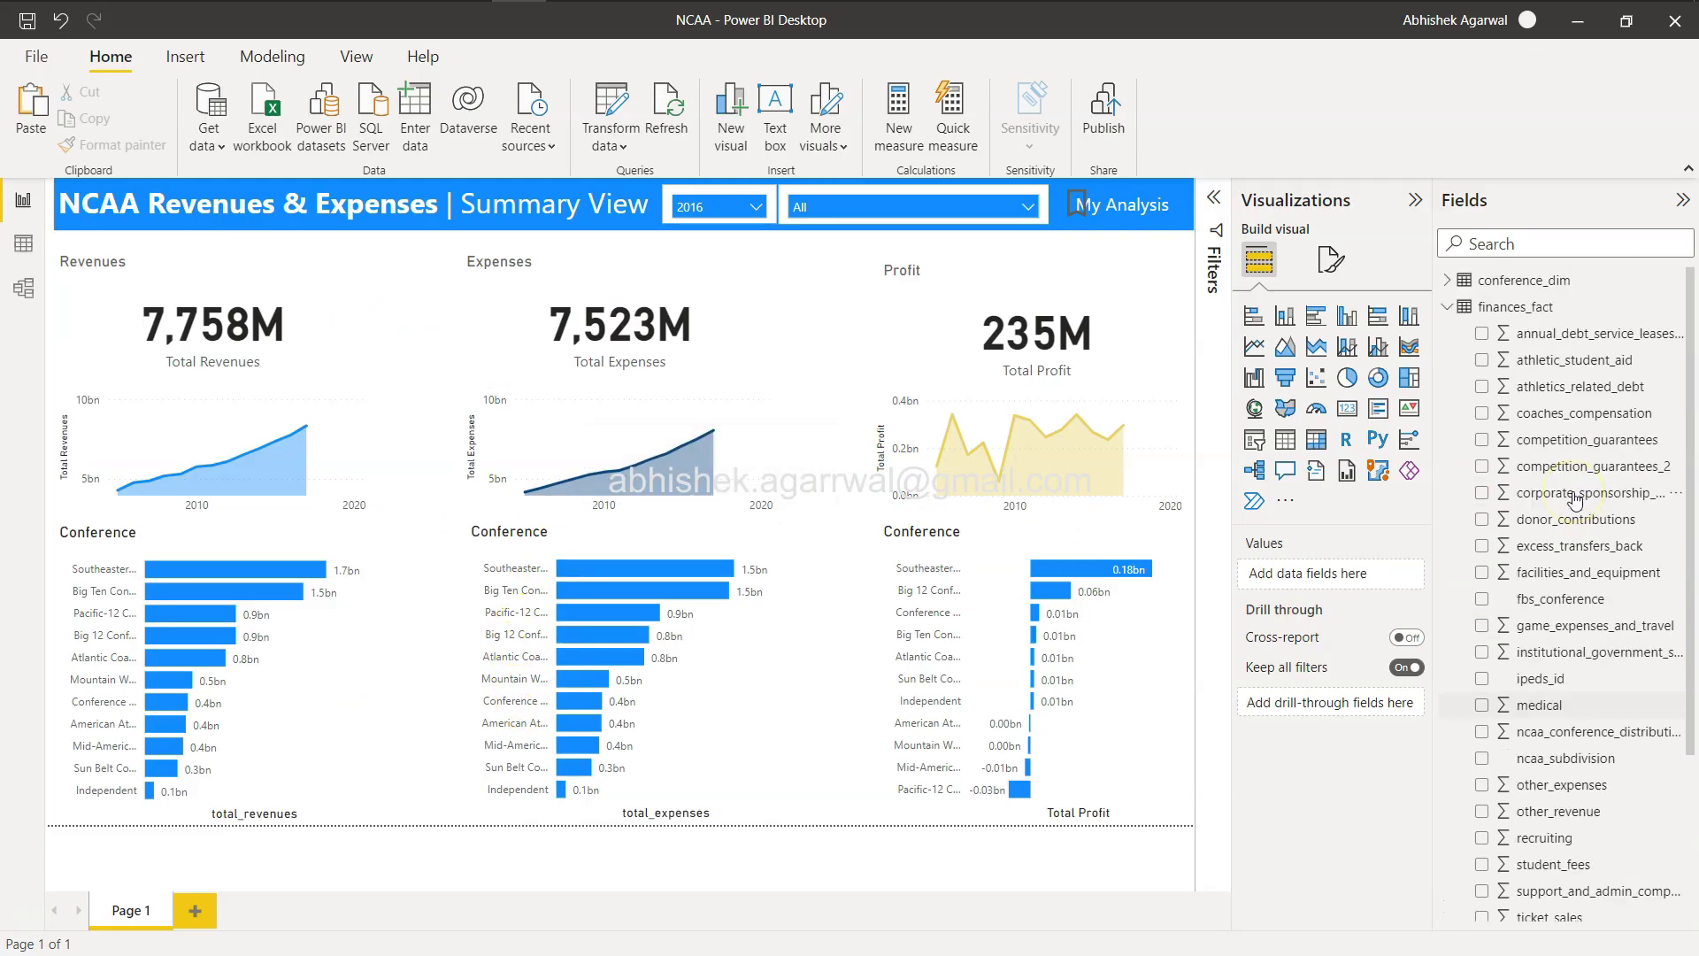
click(1447, 307)
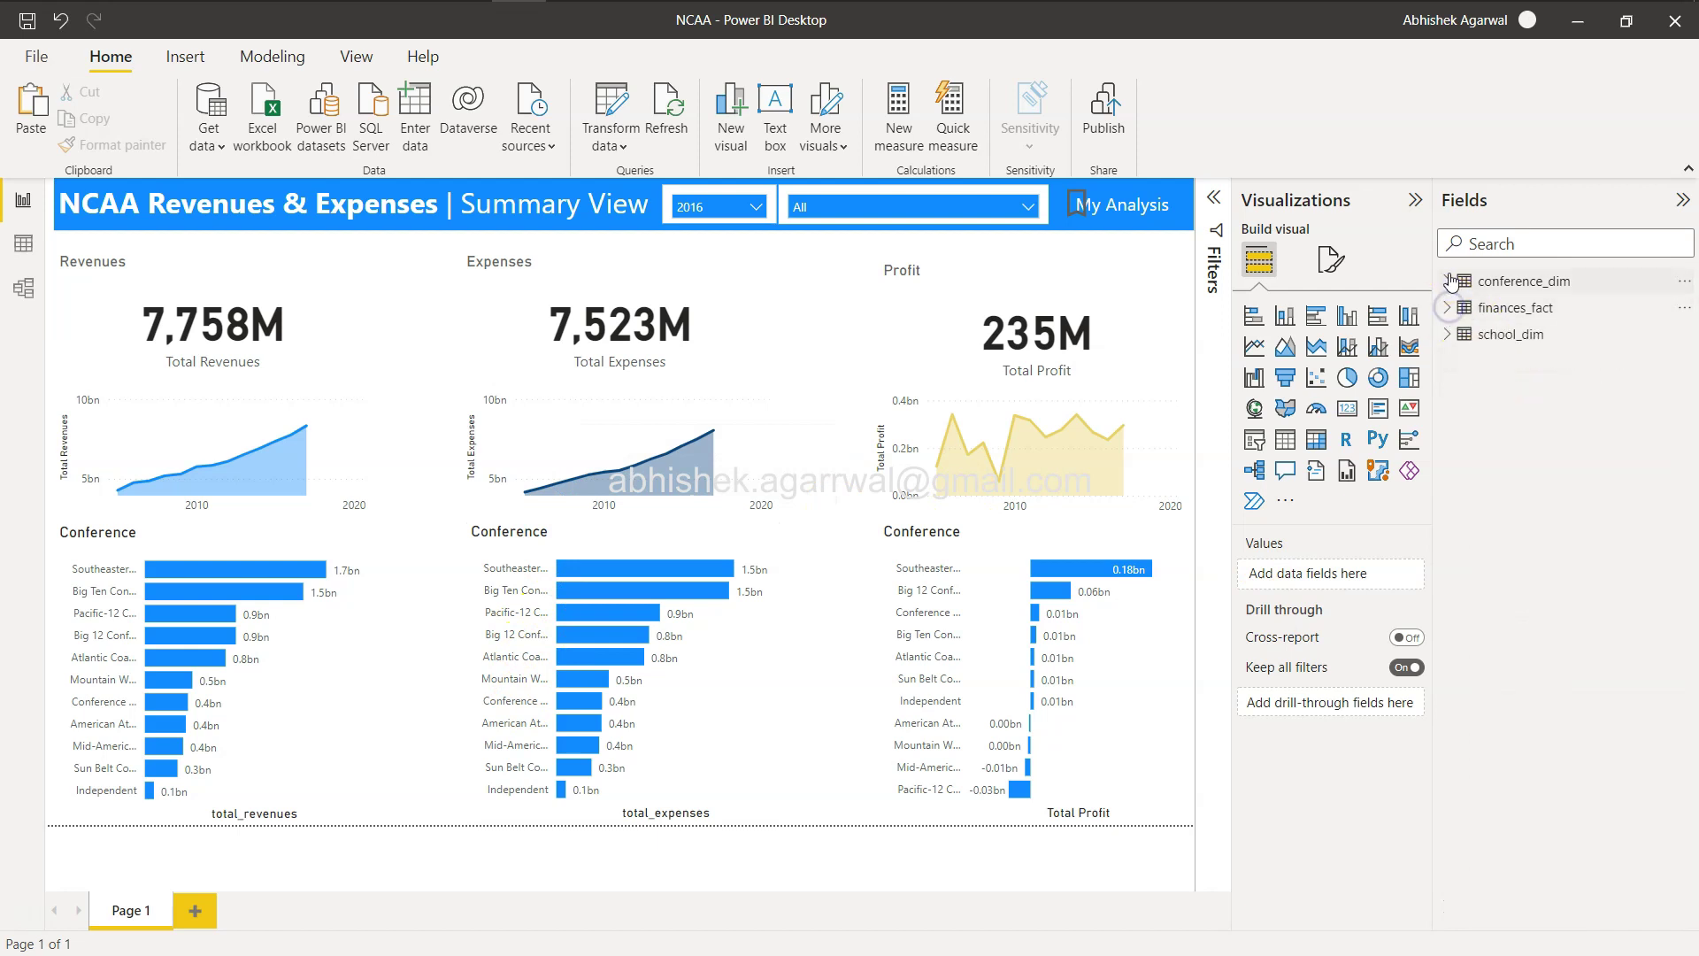
click(1450, 279)
click(1449, 280)
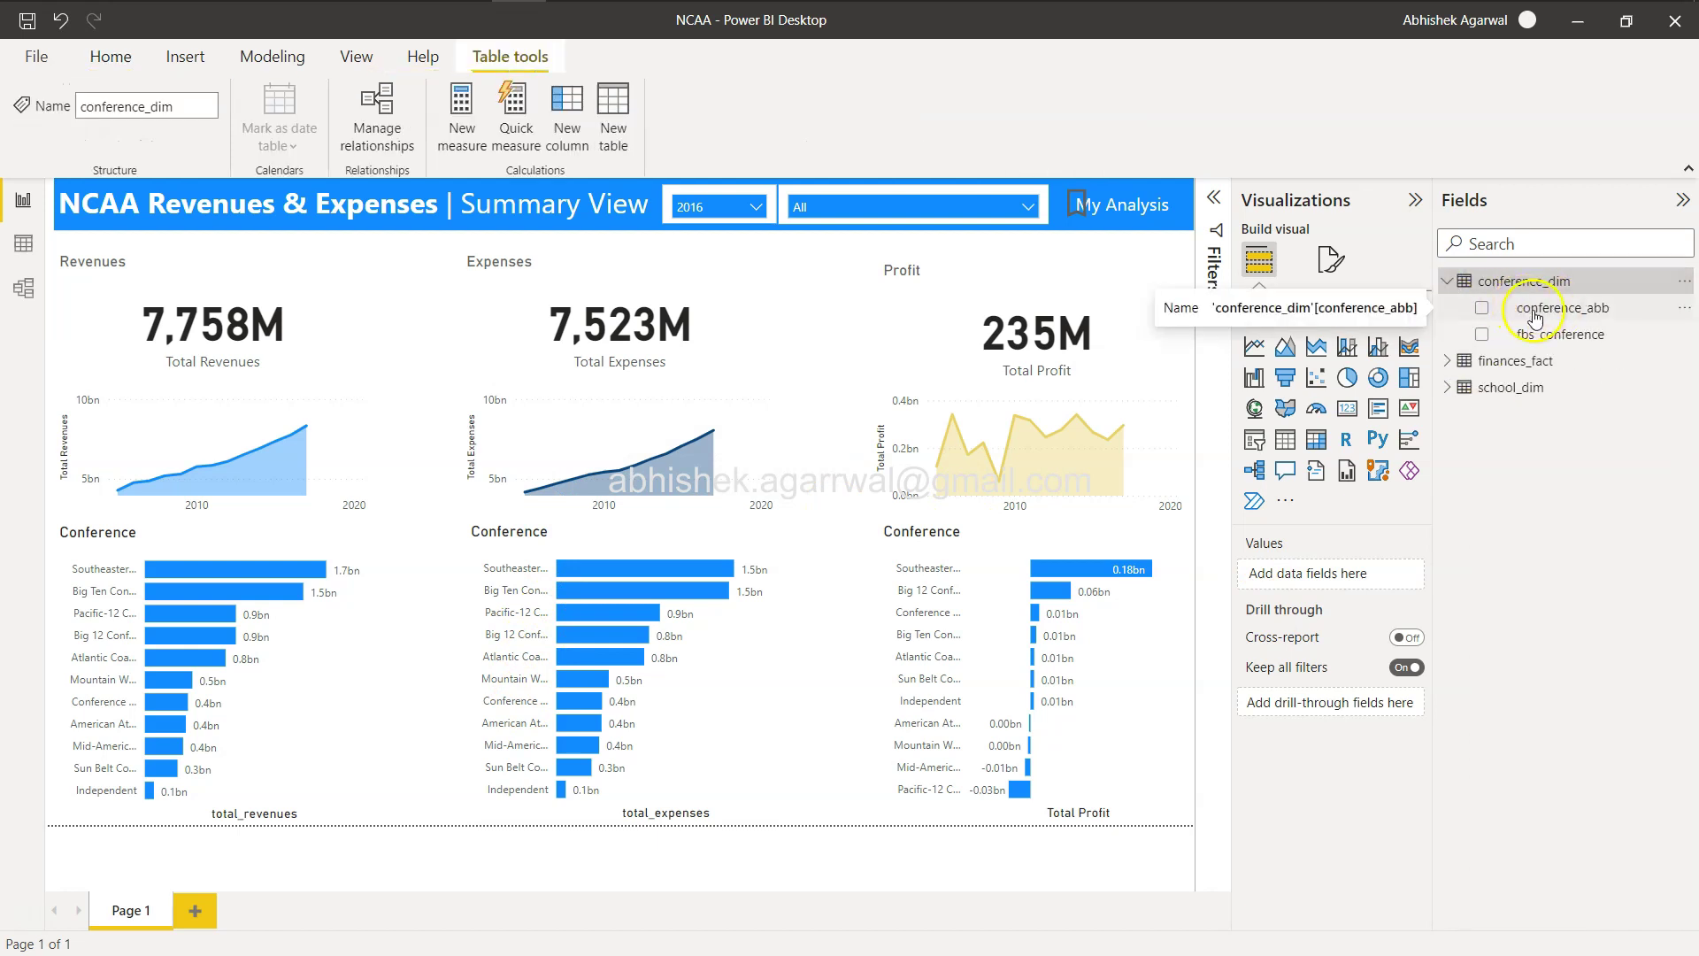
Replace fbs_conference with conference_abb on the Revenues, Expenses and Profit conference charts' axes
click(355, 601)
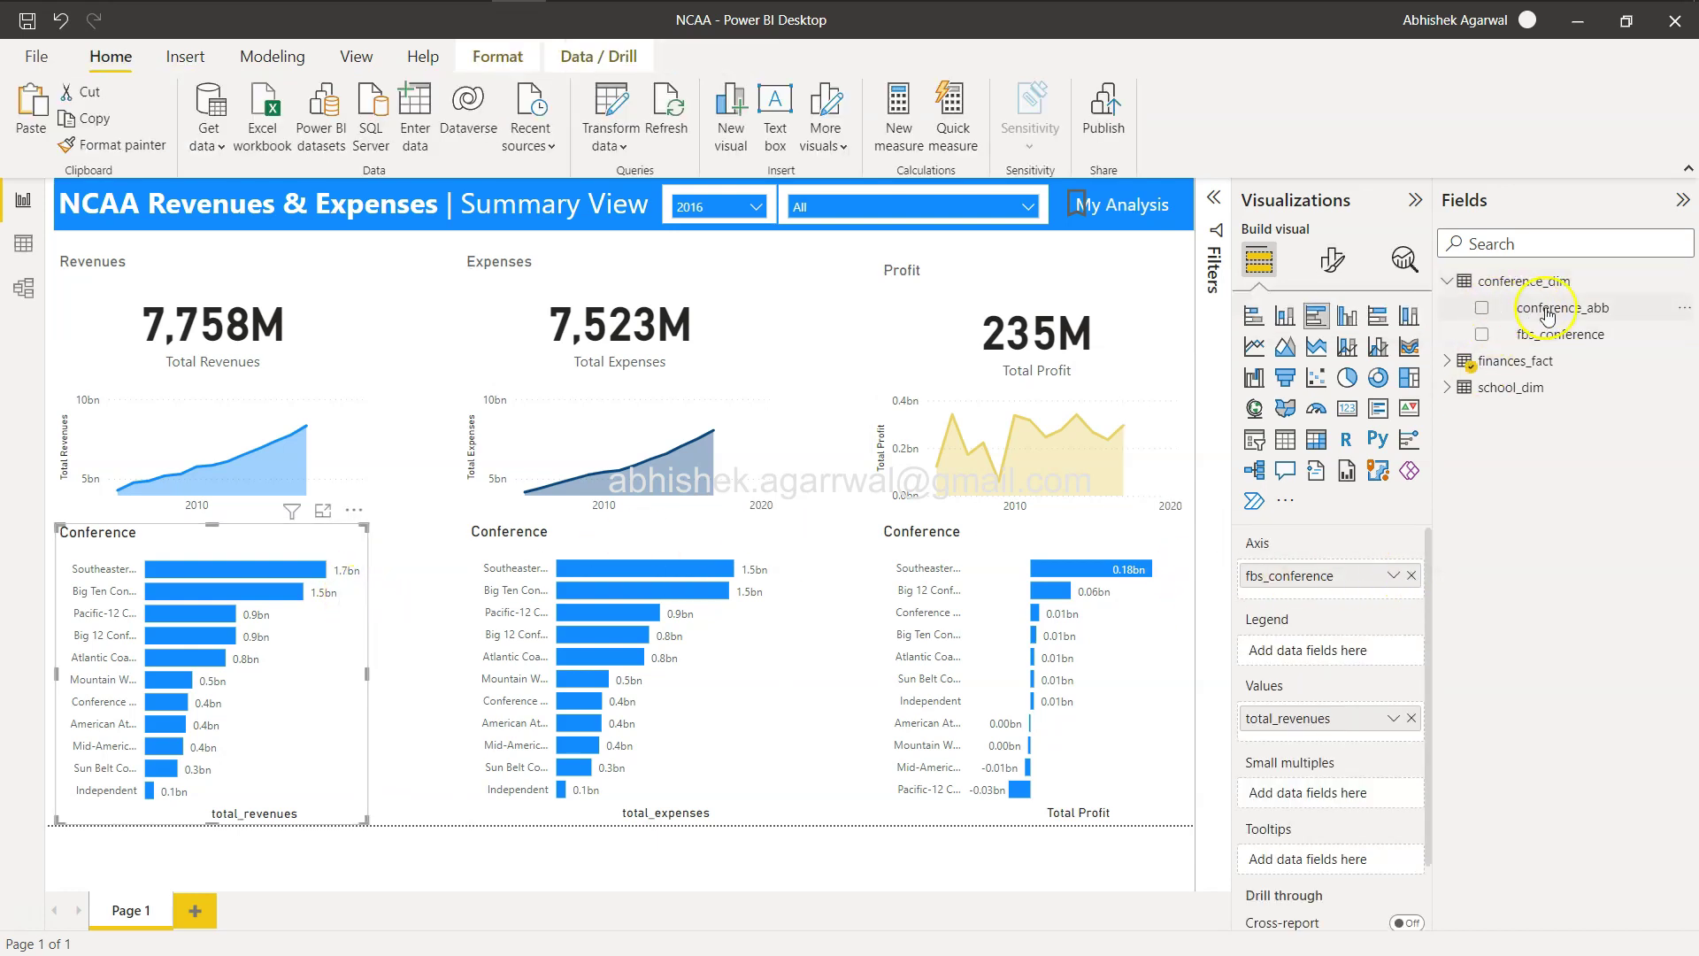
click(1412, 576)
drag(1553, 307, 1322, 571)
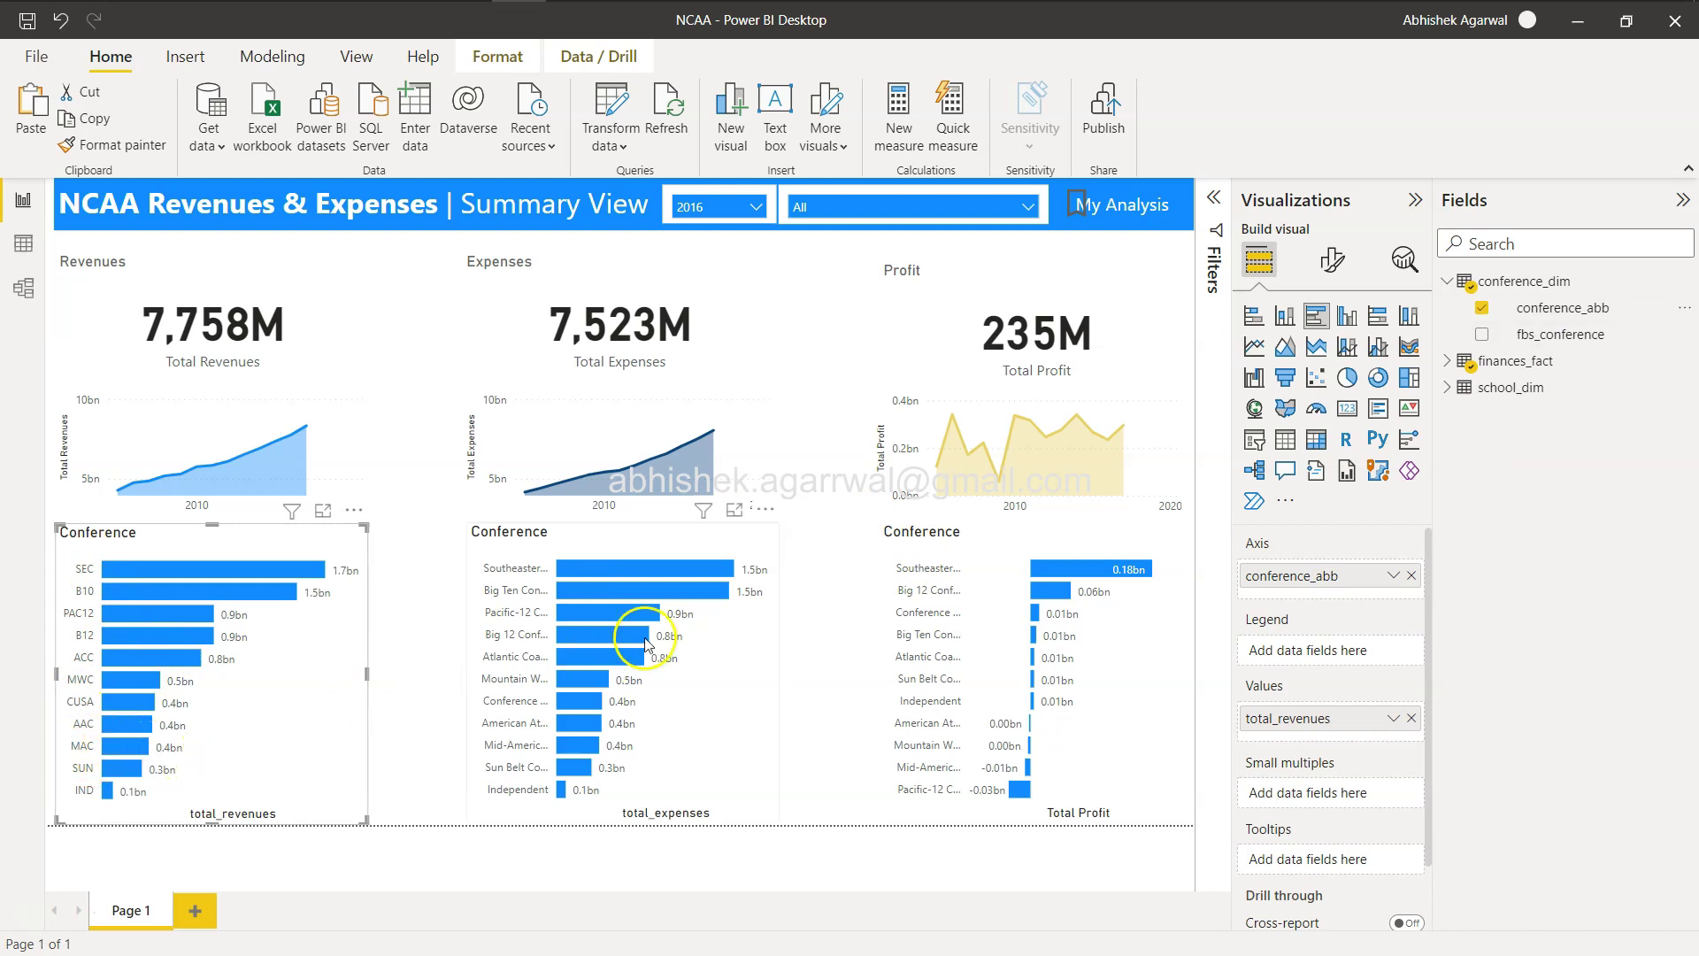
click(742, 628)
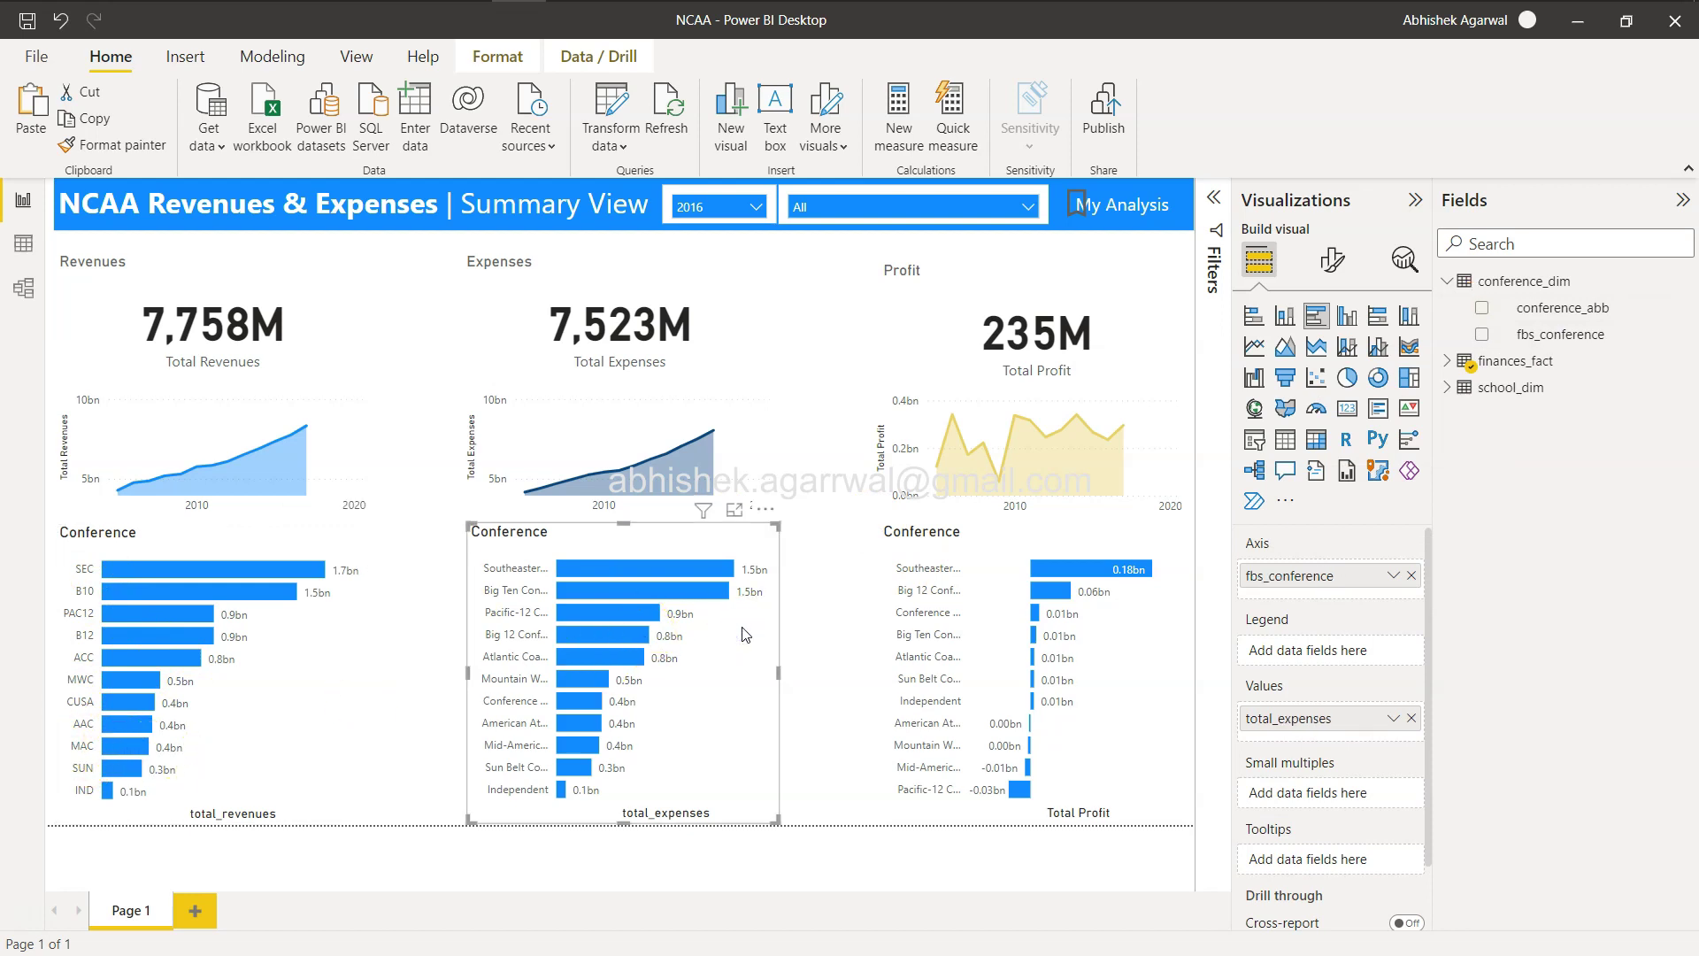
click(1411, 575)
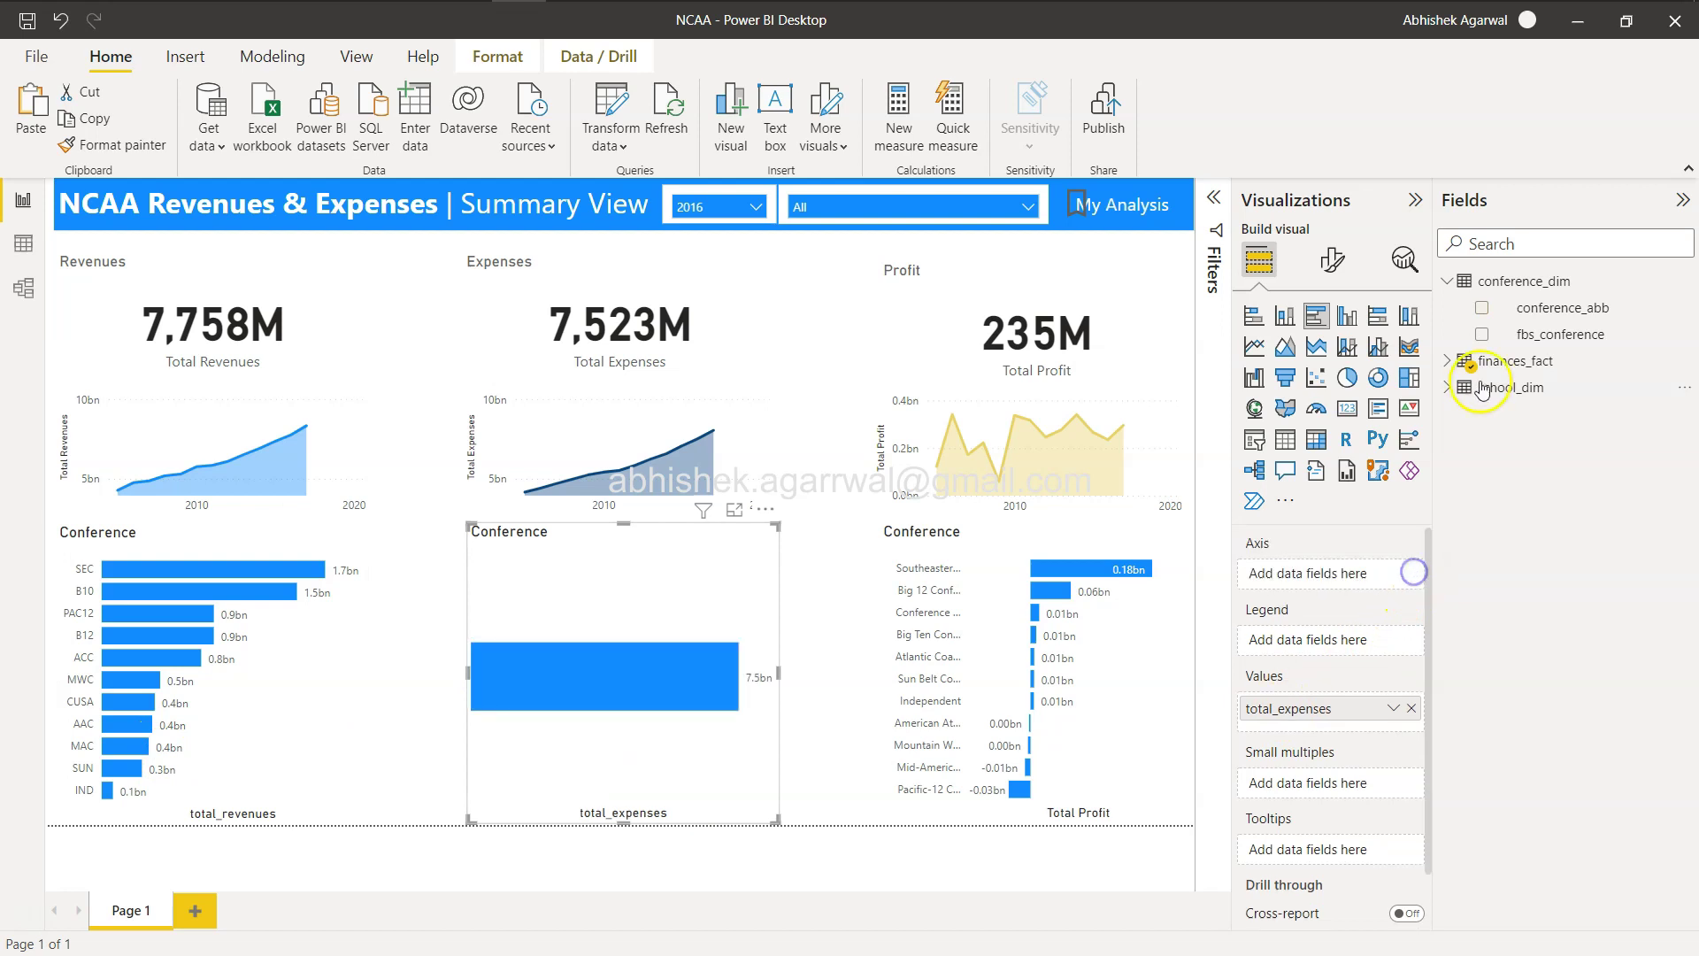
drag(1546, 306, 1318, 577)
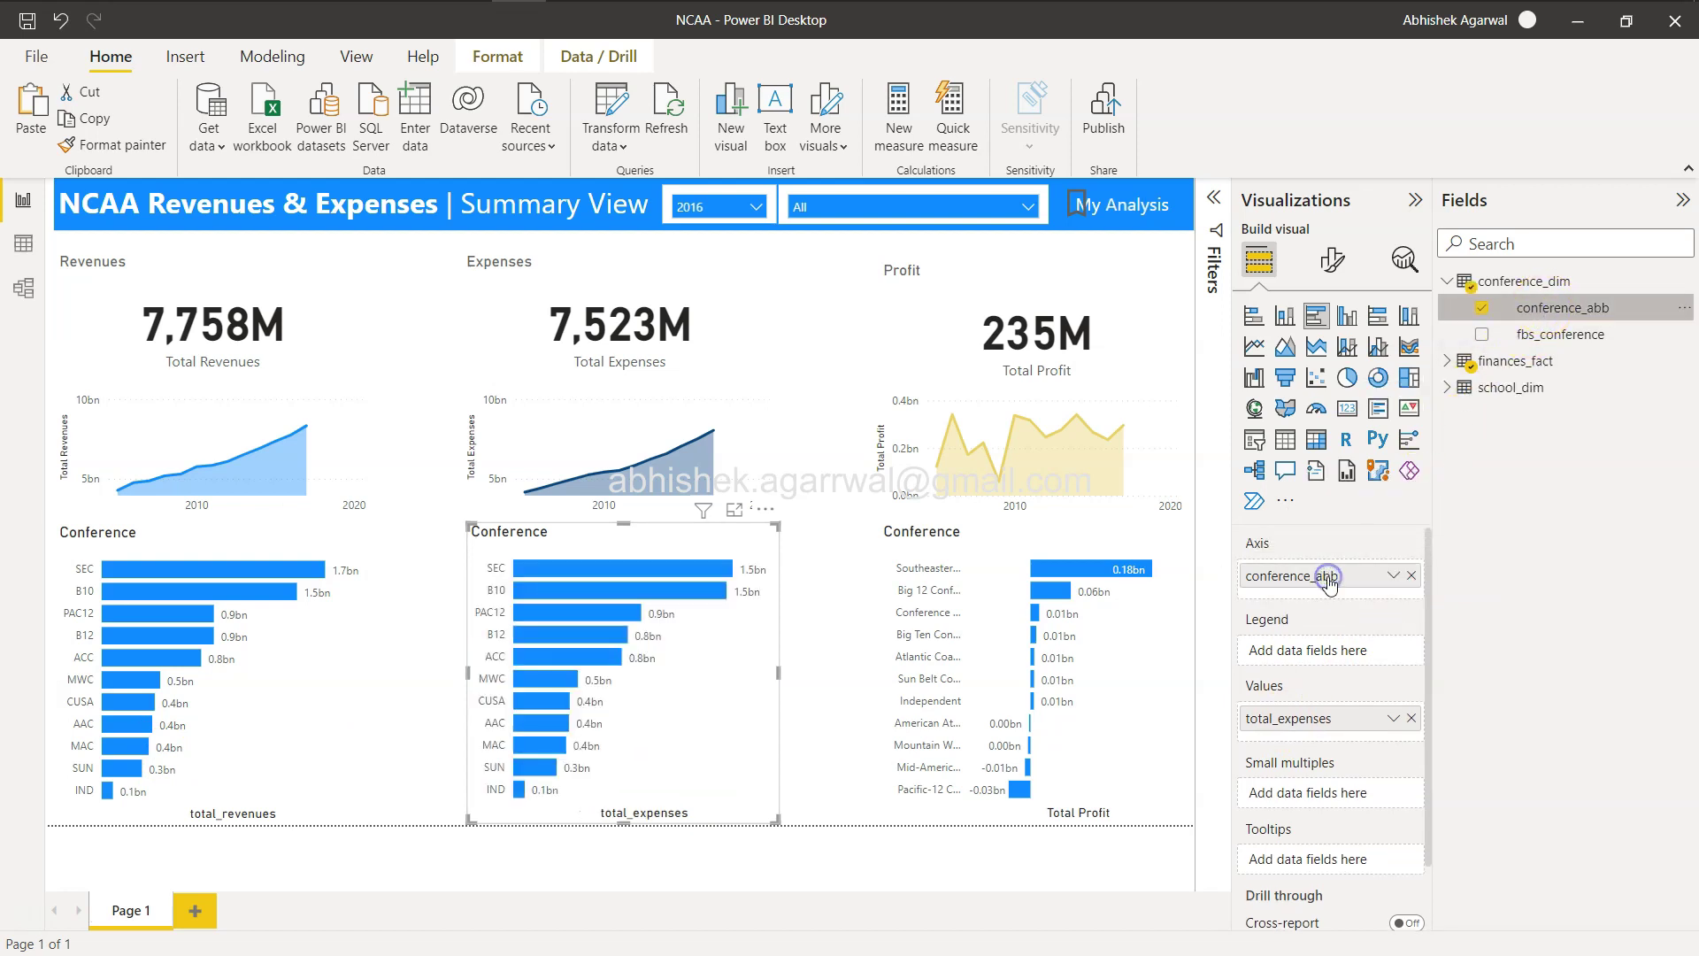
click(1127, 625)
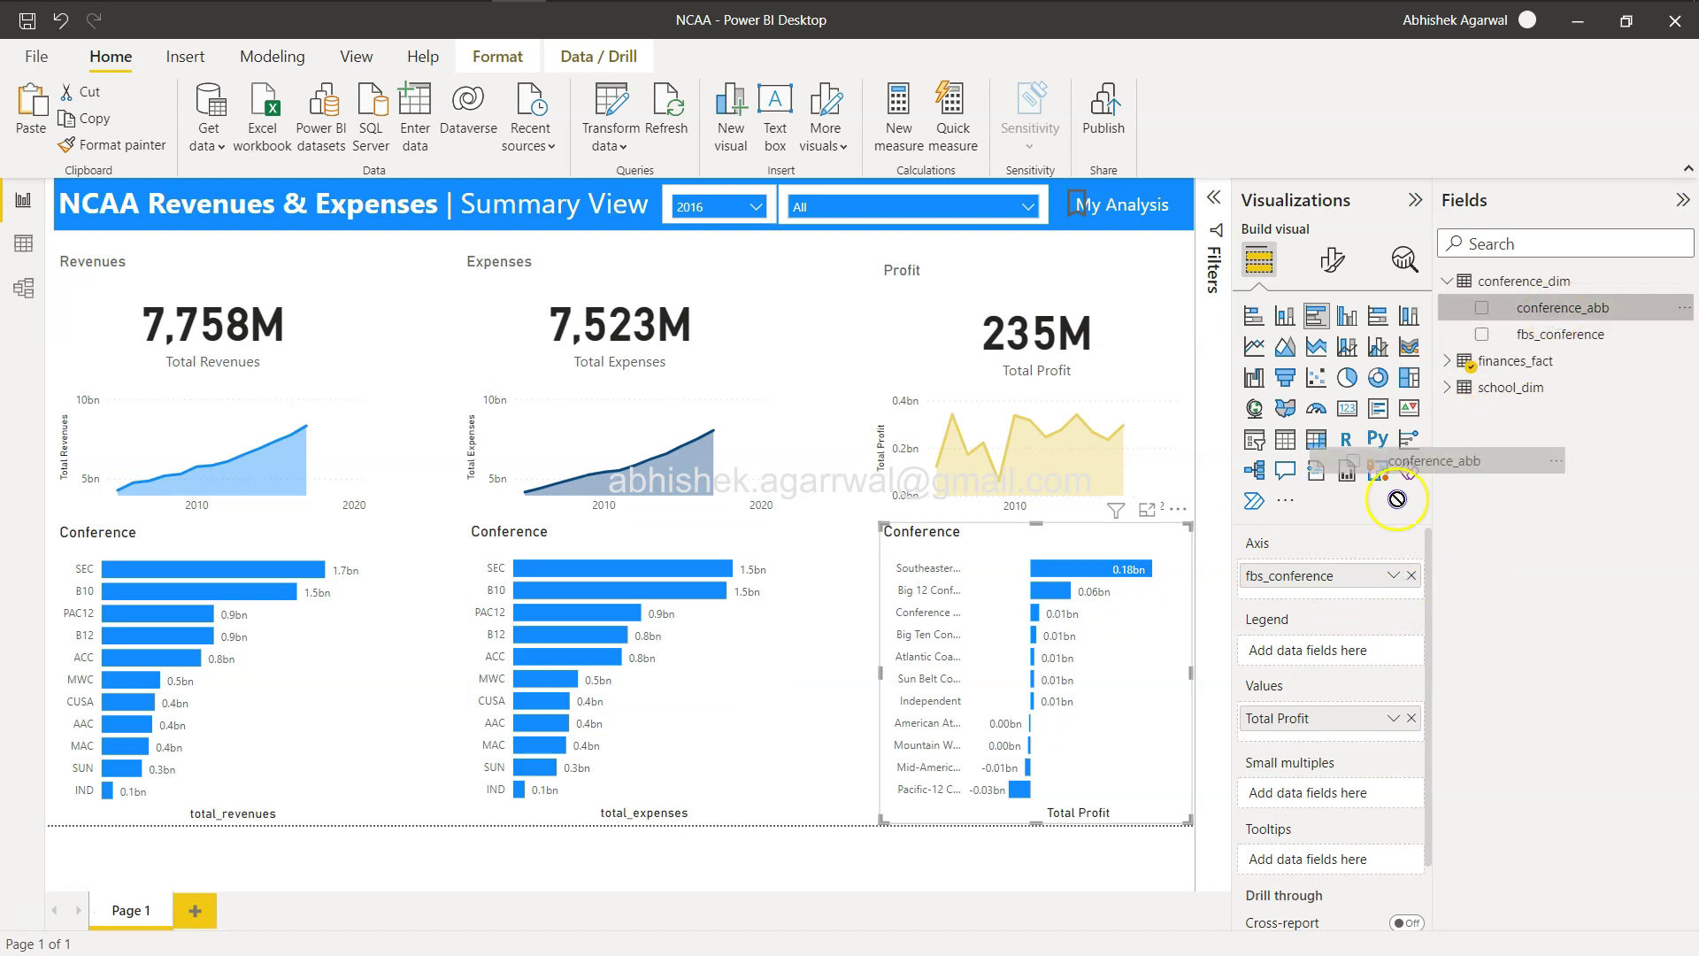
click(1412, 575)
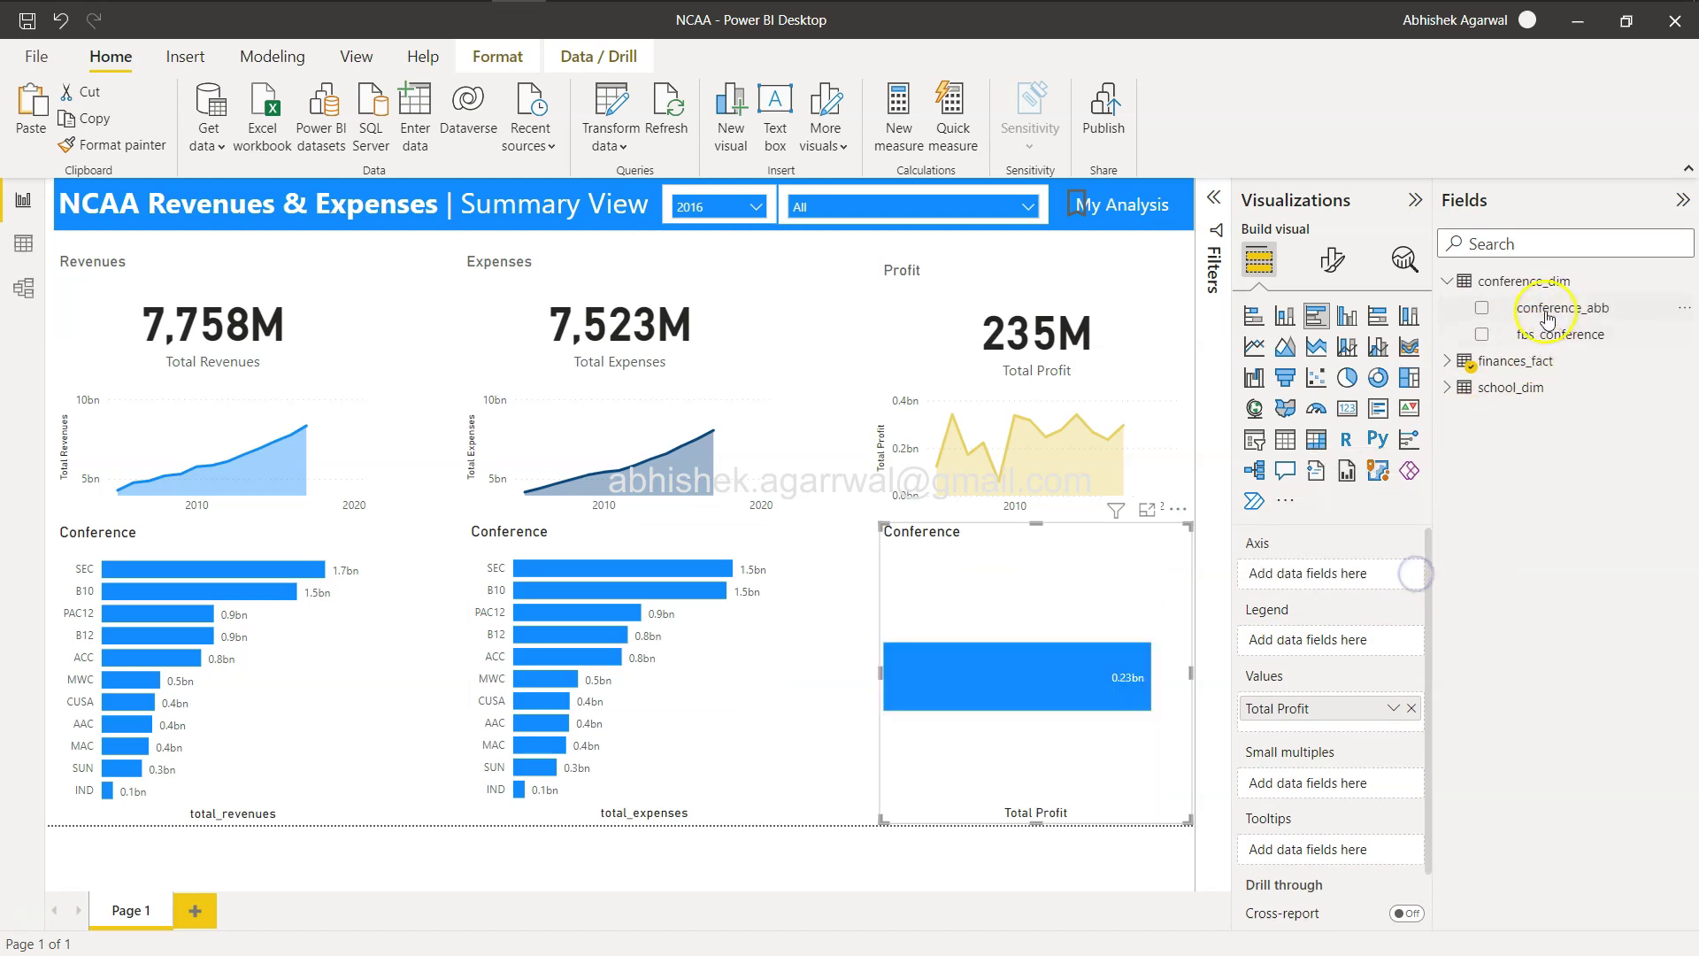
drag(1560, 307, 1347, 577)
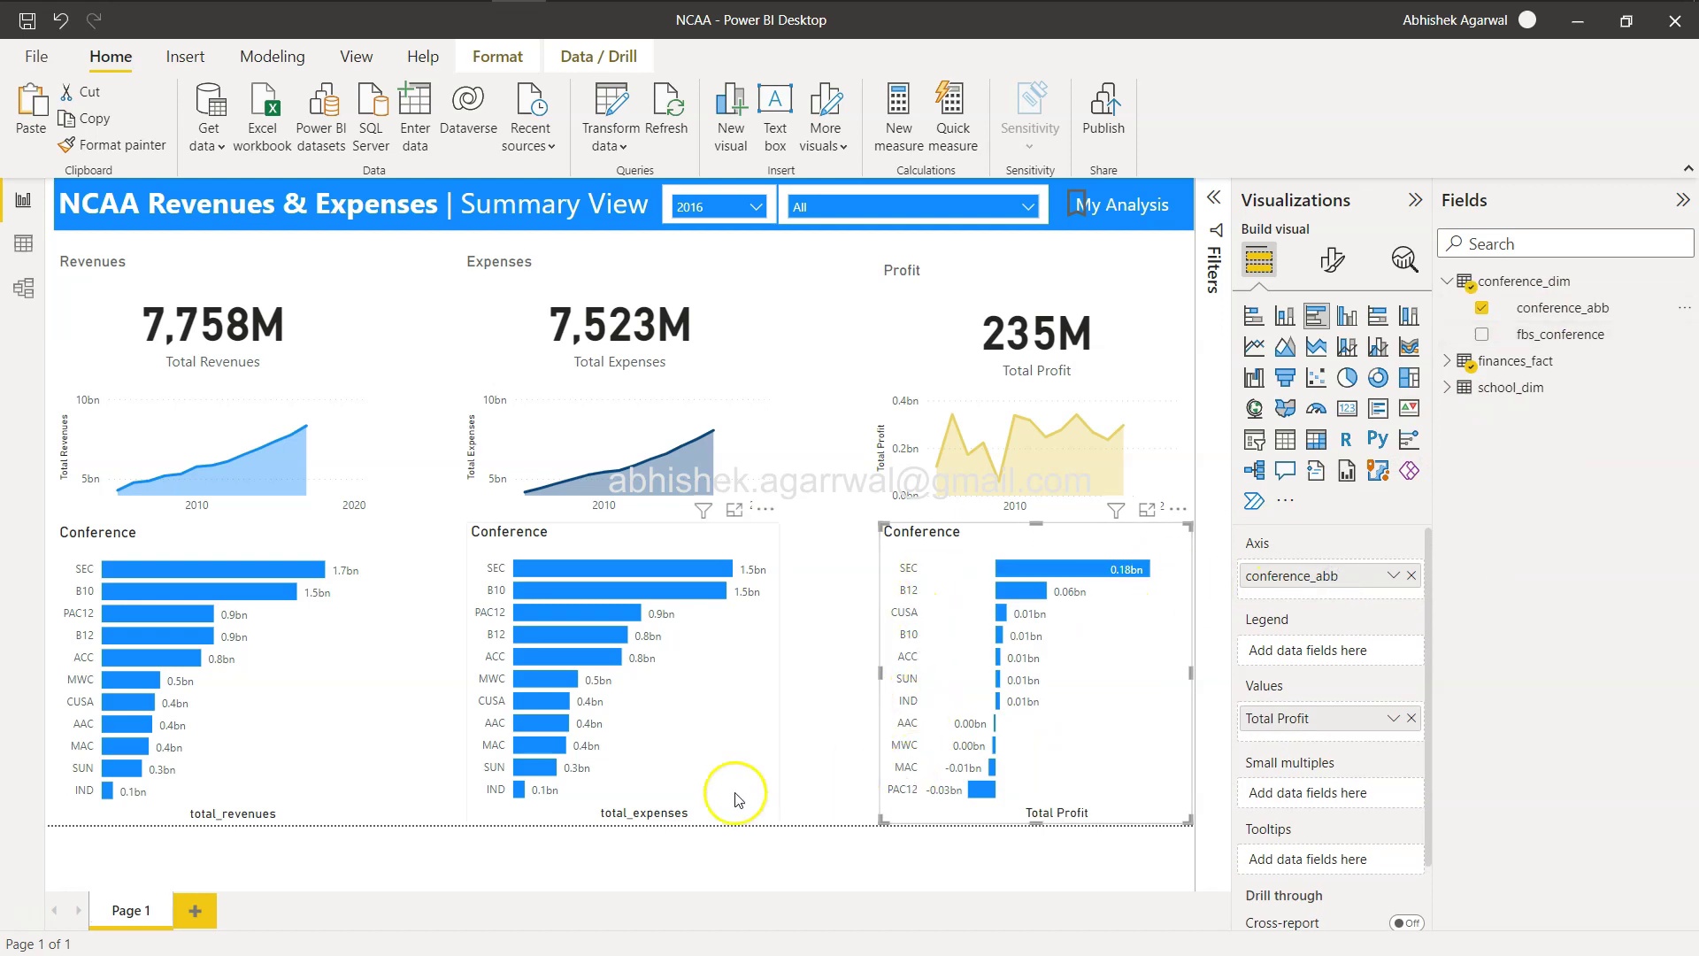
key(alt+Tab)
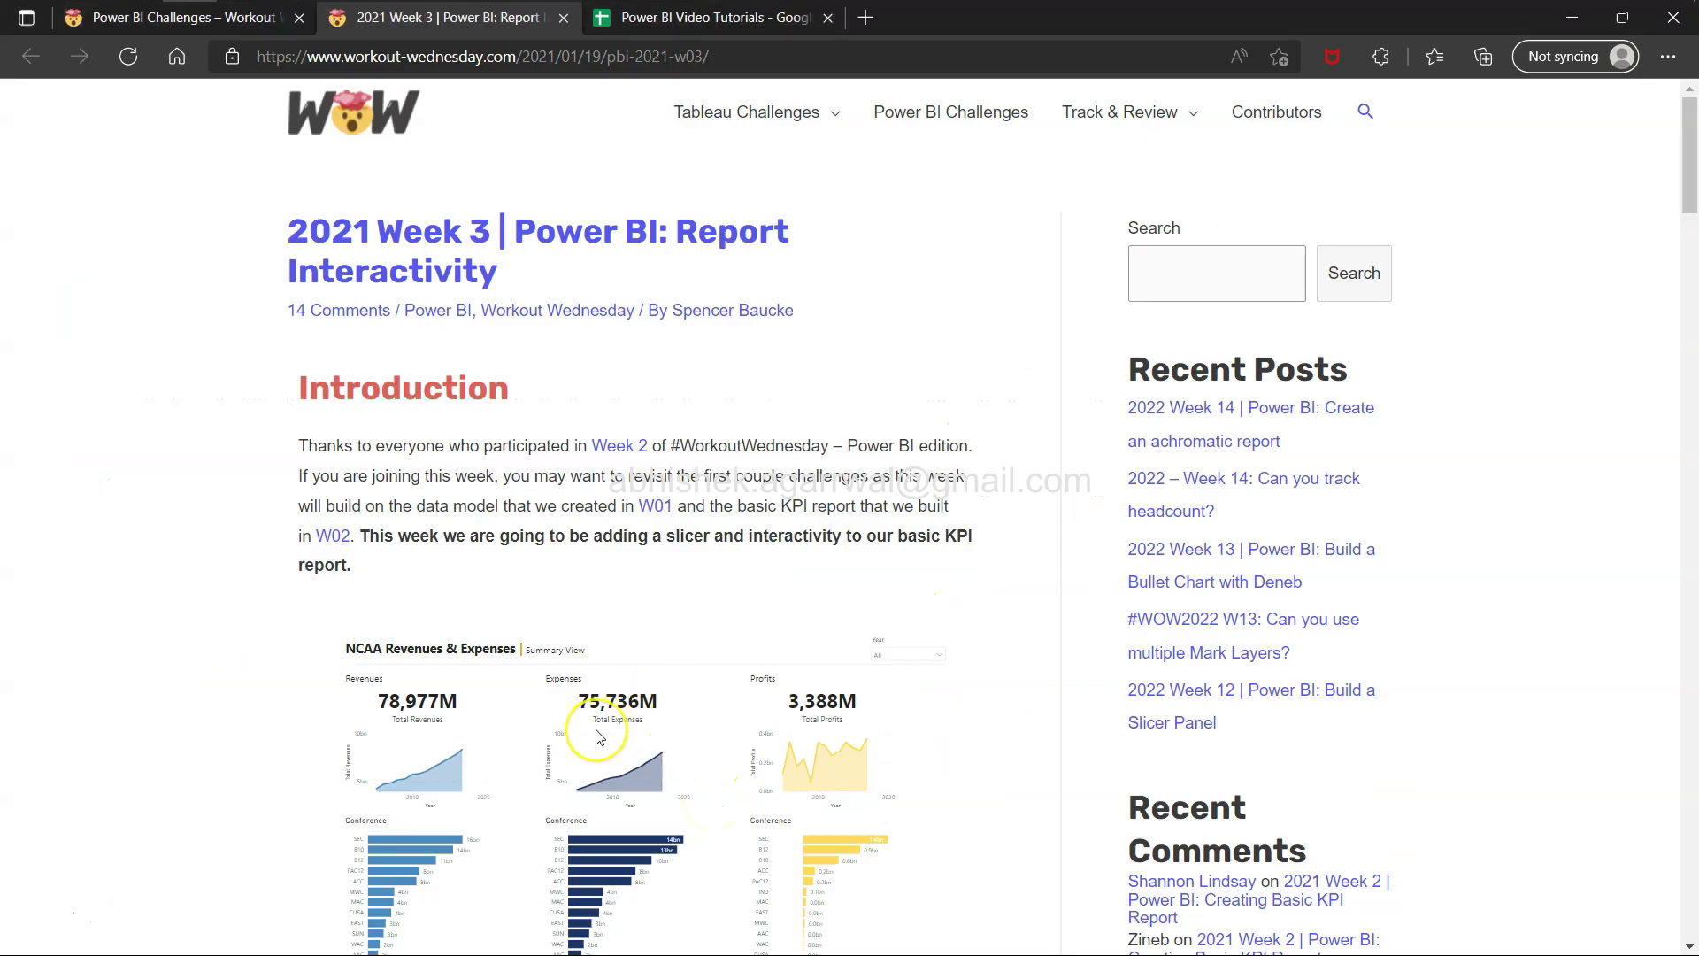
scroll(600, 737, down, 5)
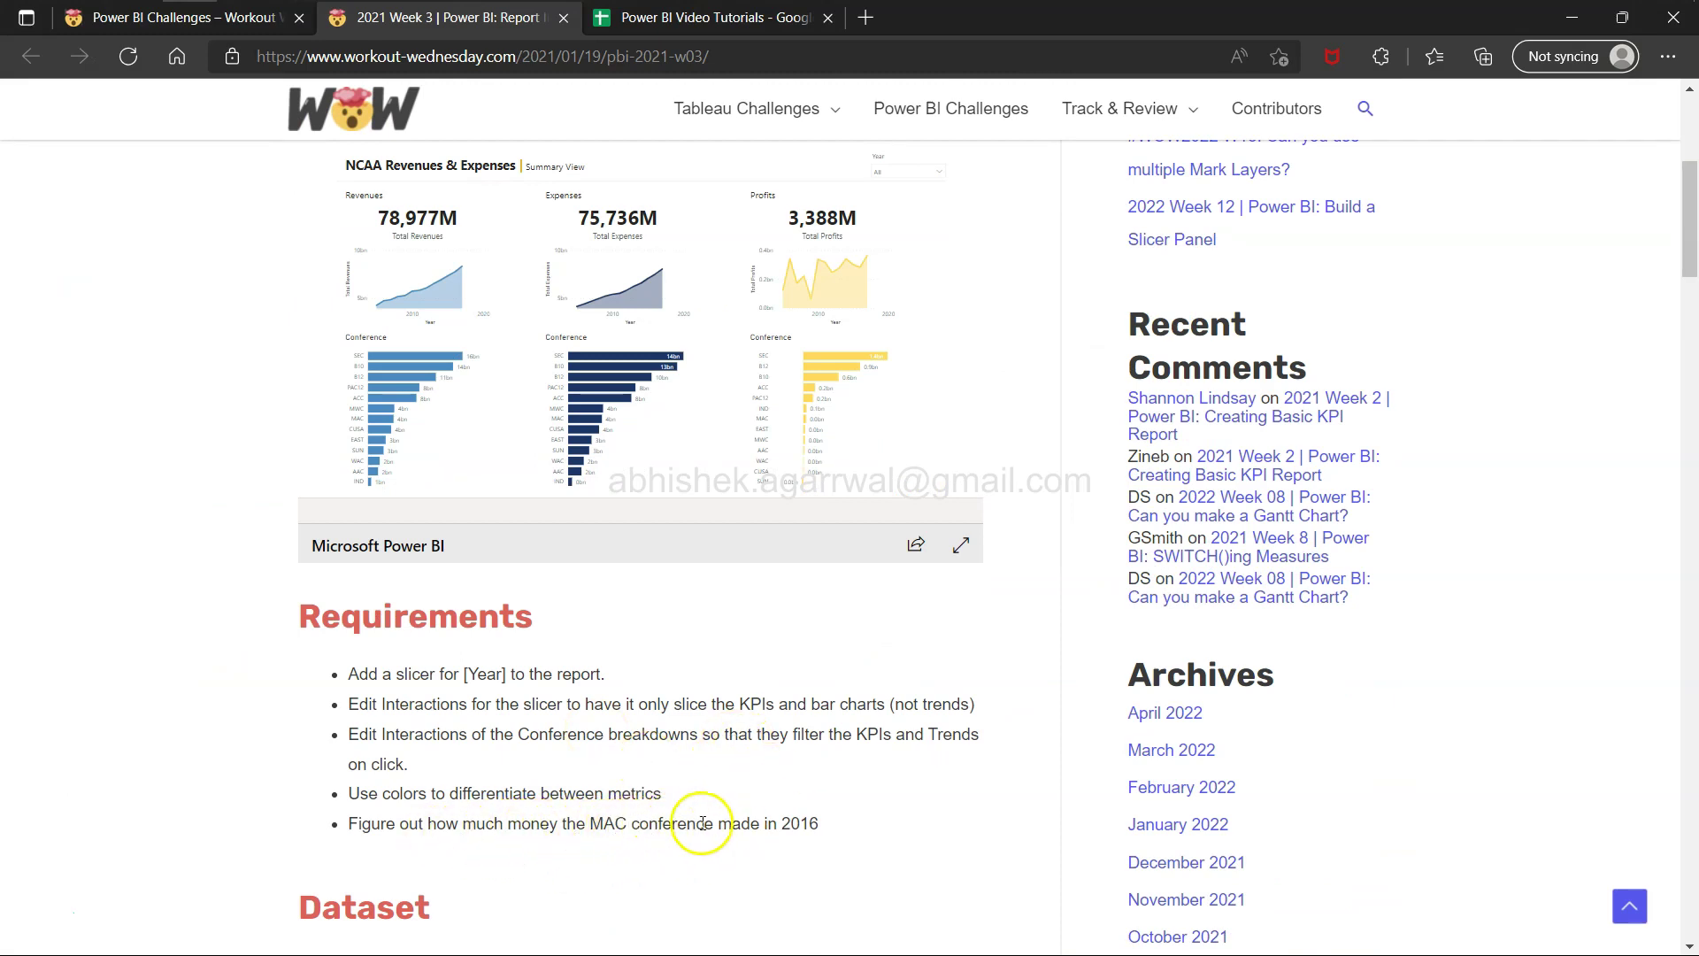
Return to the Power BI report and scroll through the school slicer's university list
key(alt+Tab)
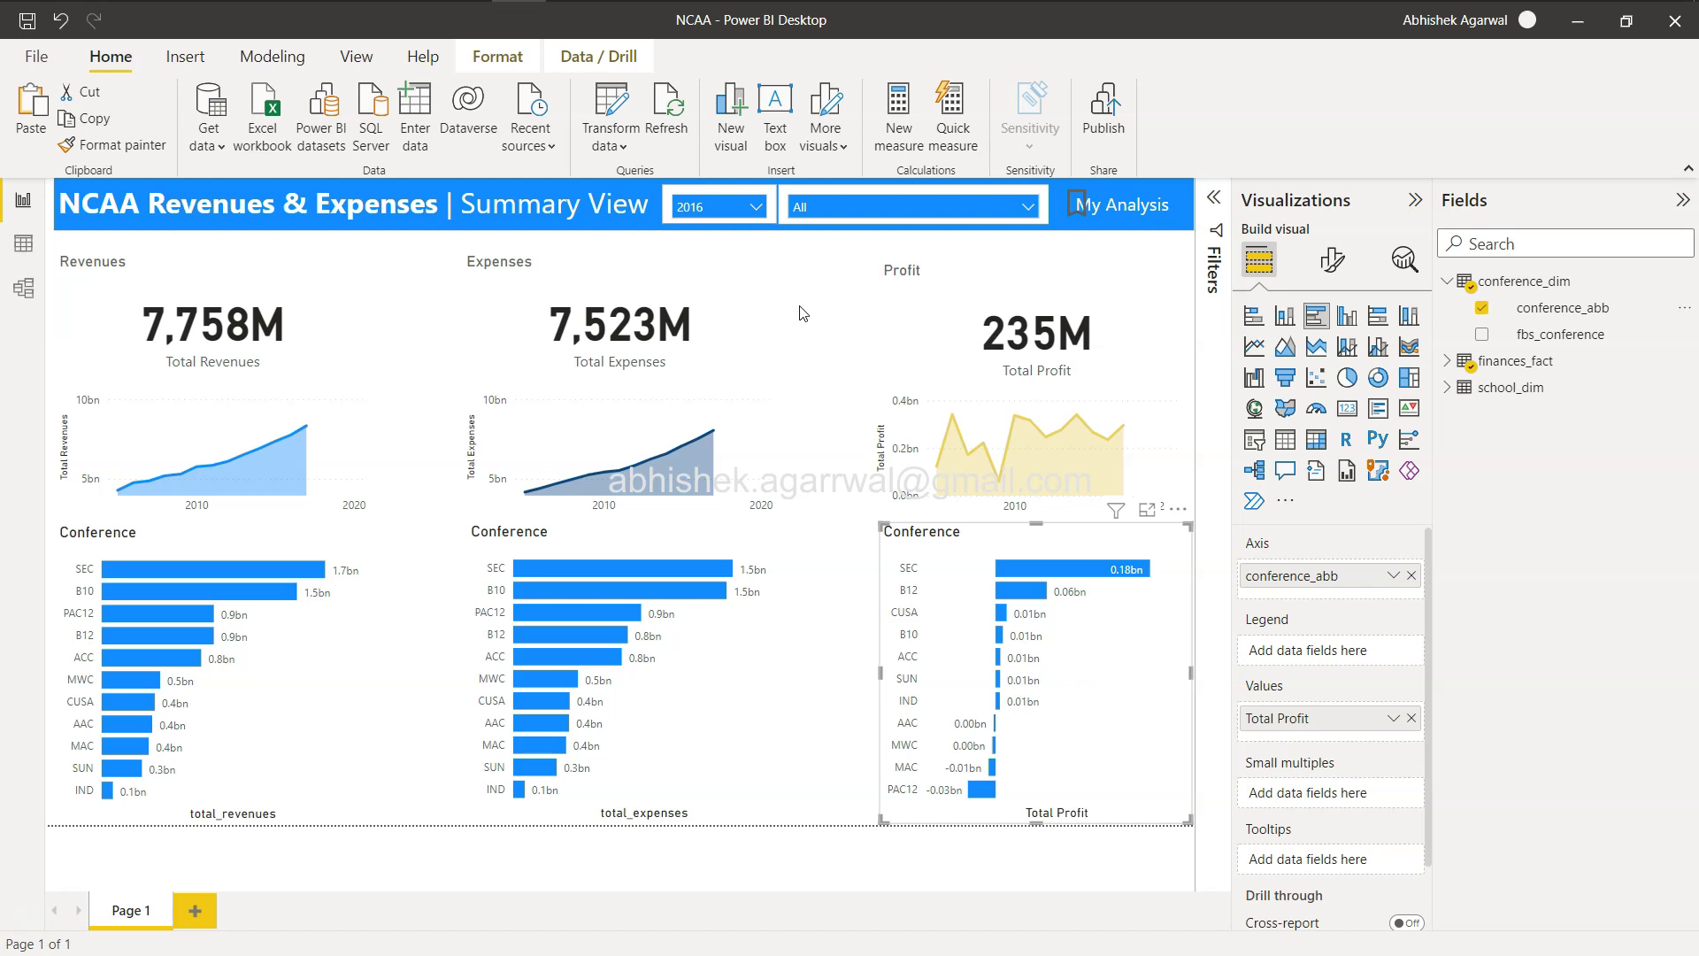
click(1005, 198)
click(1025, 207)
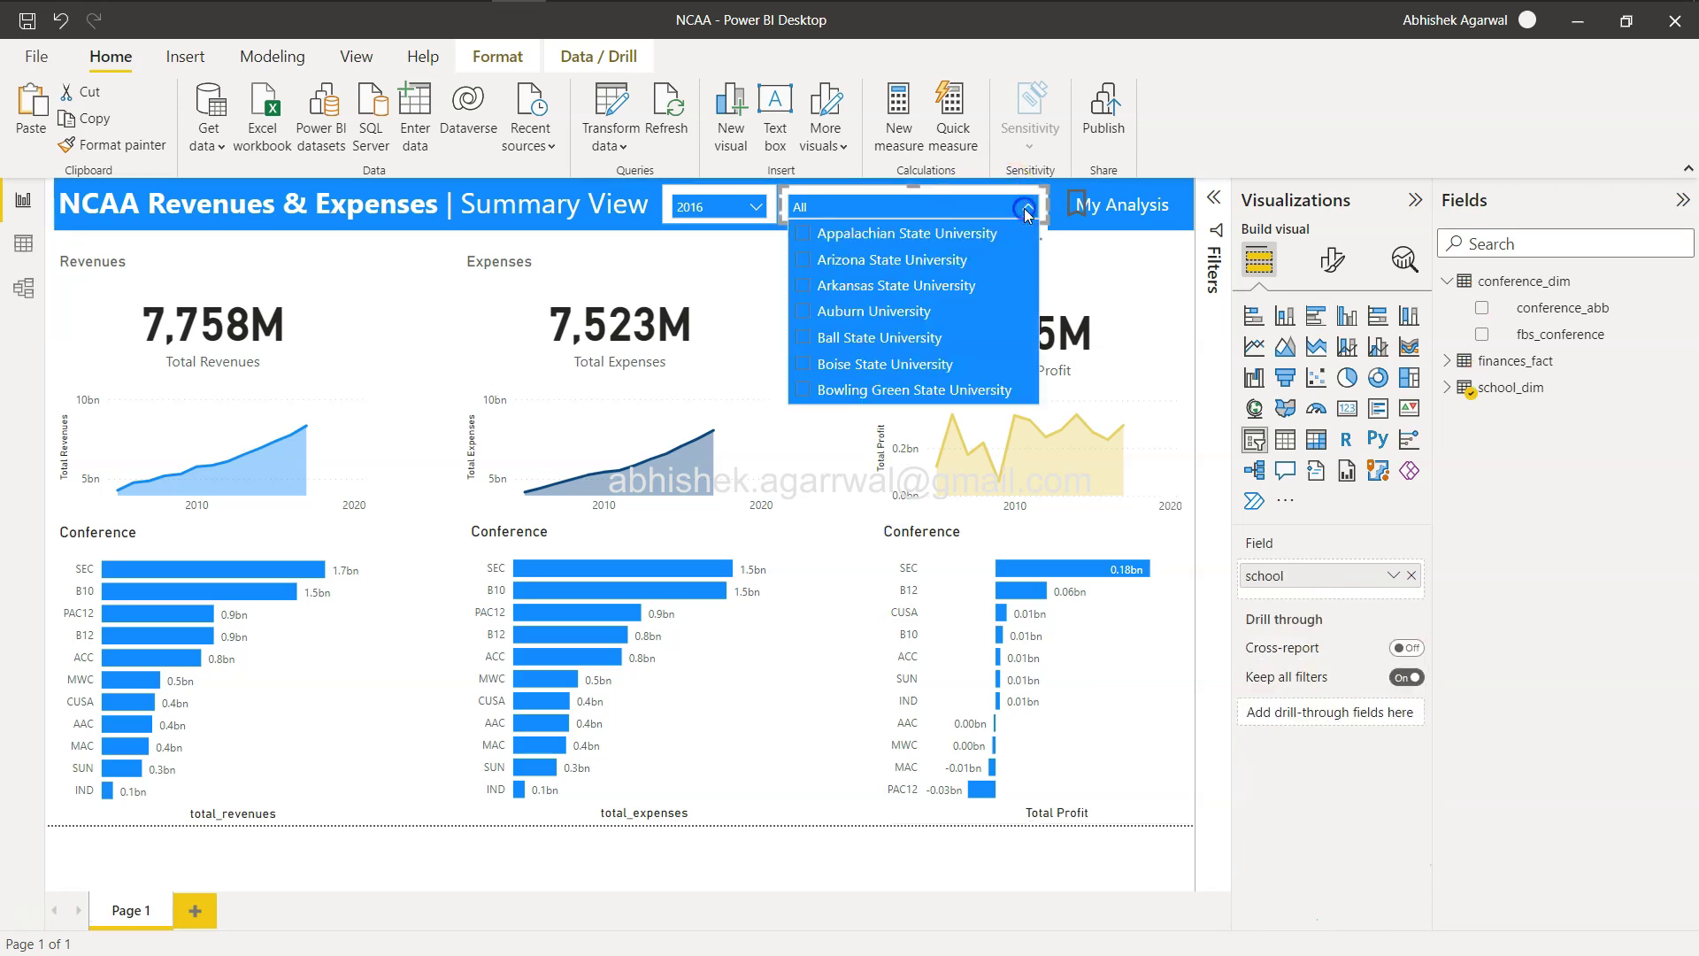
scroll(1000, 268, down, 20)
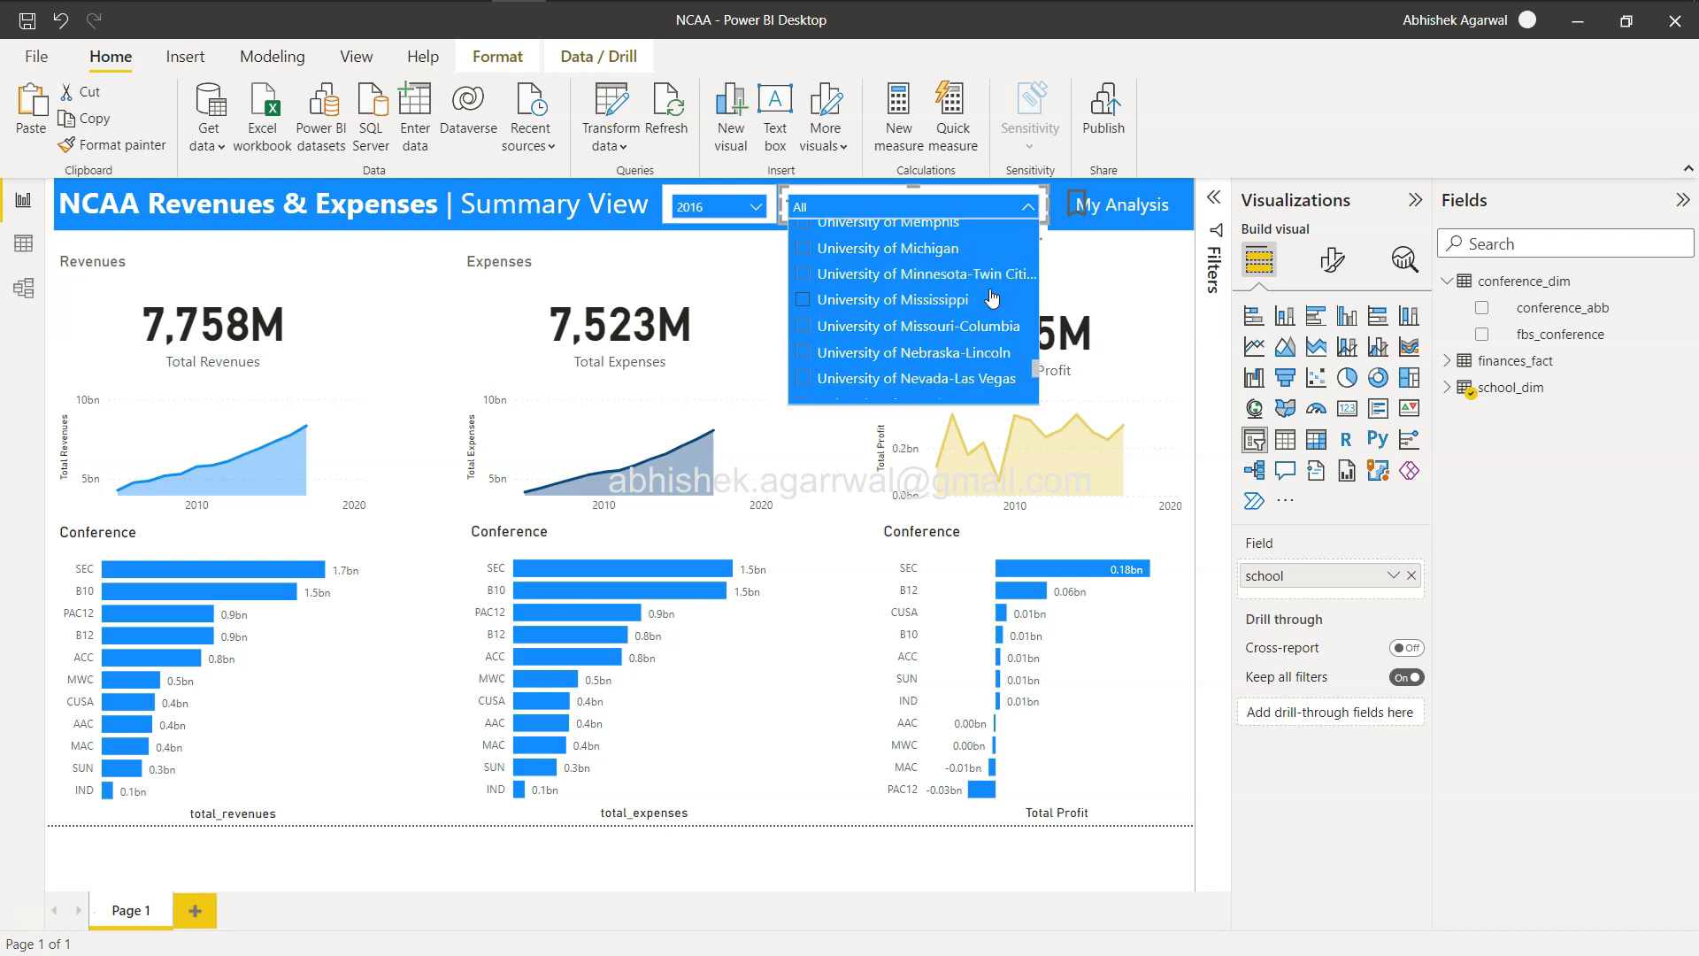
scroll(993, 299, down, 2)
scroll(992, 299, up, 20)
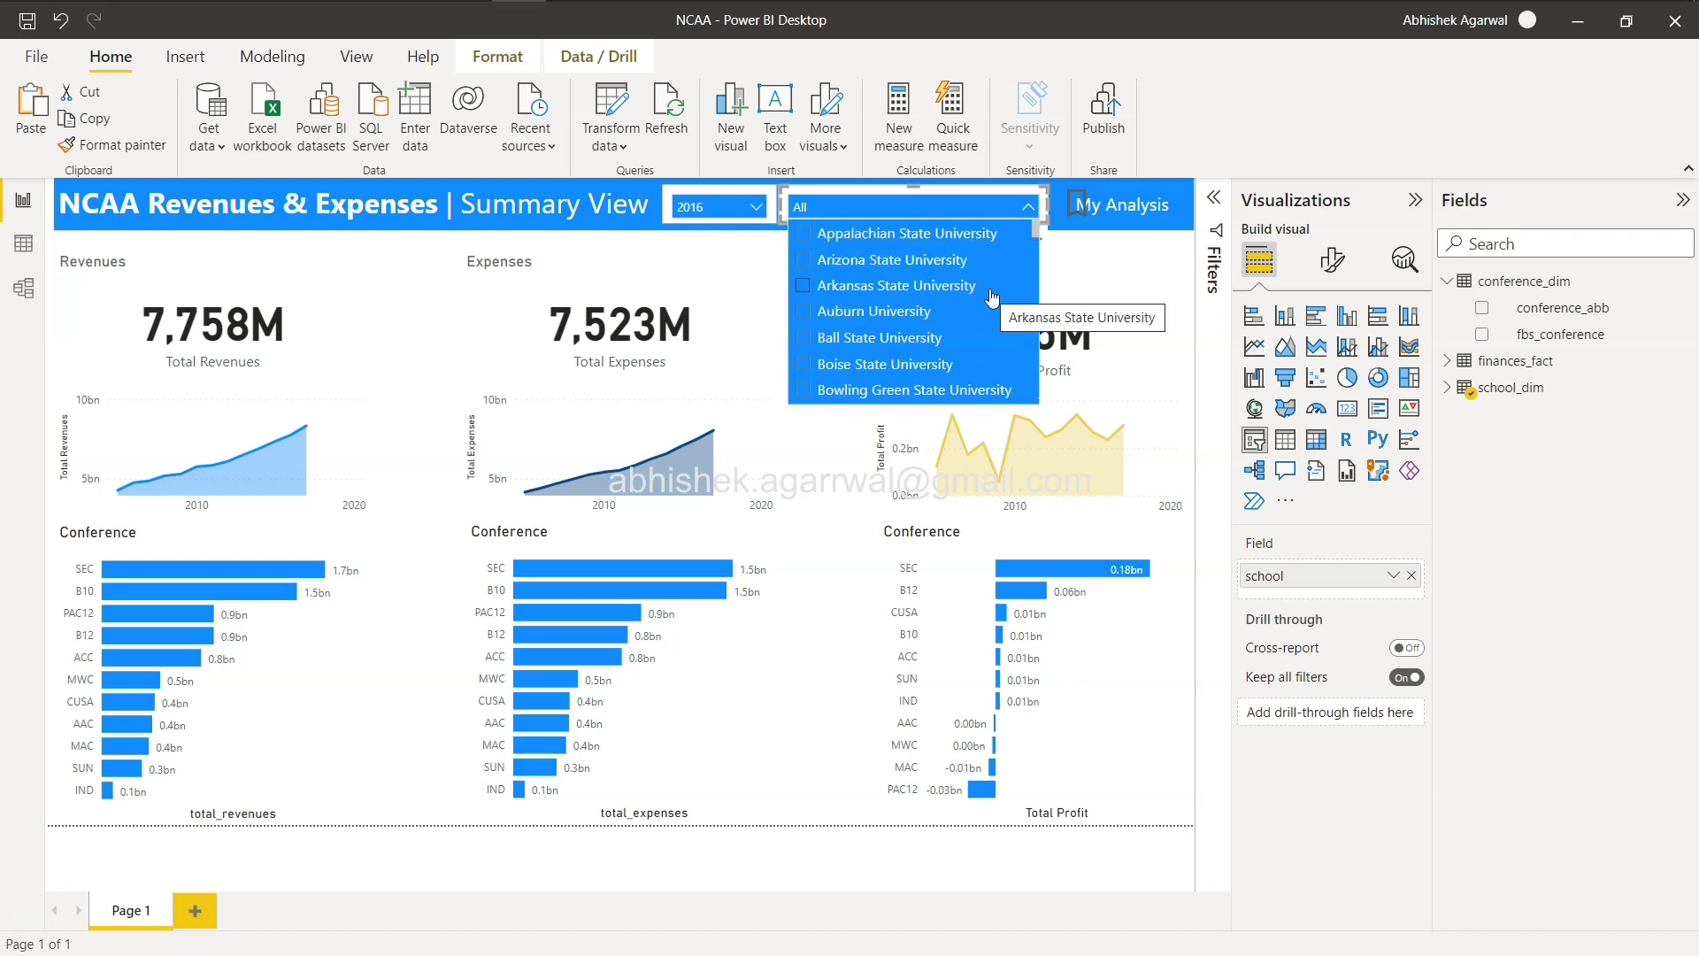
click(1028, 206)
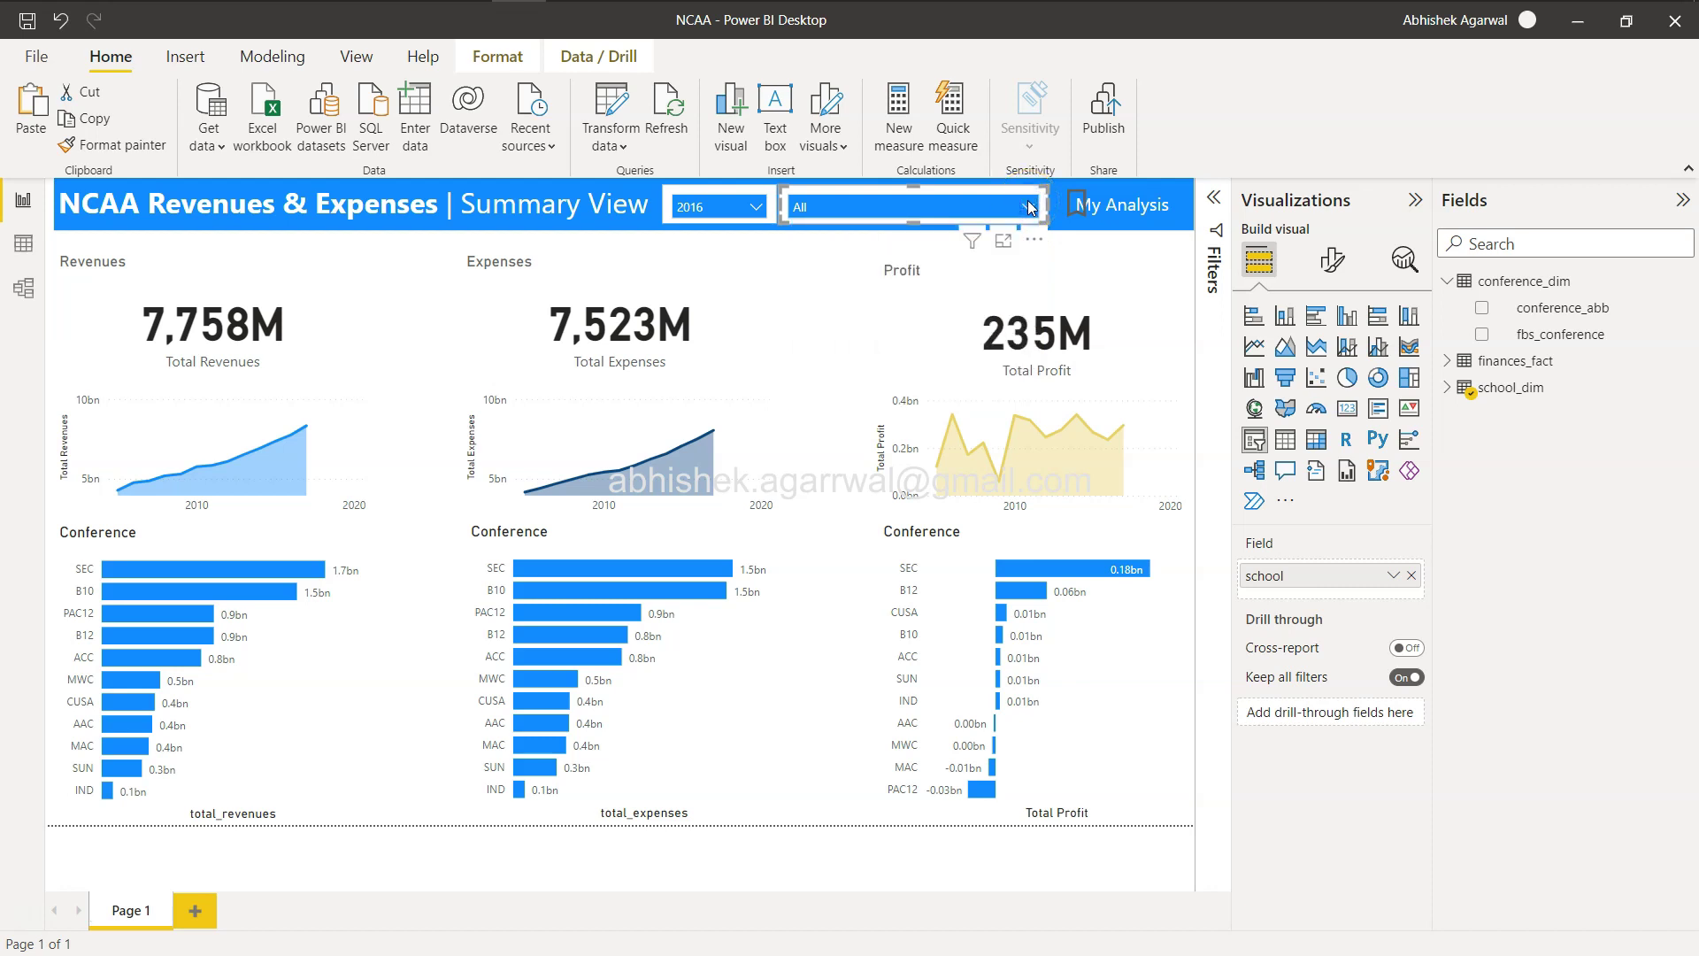
Reopen the school list, browse the universities again, and close it with the slicer at All
click(1029, 208)
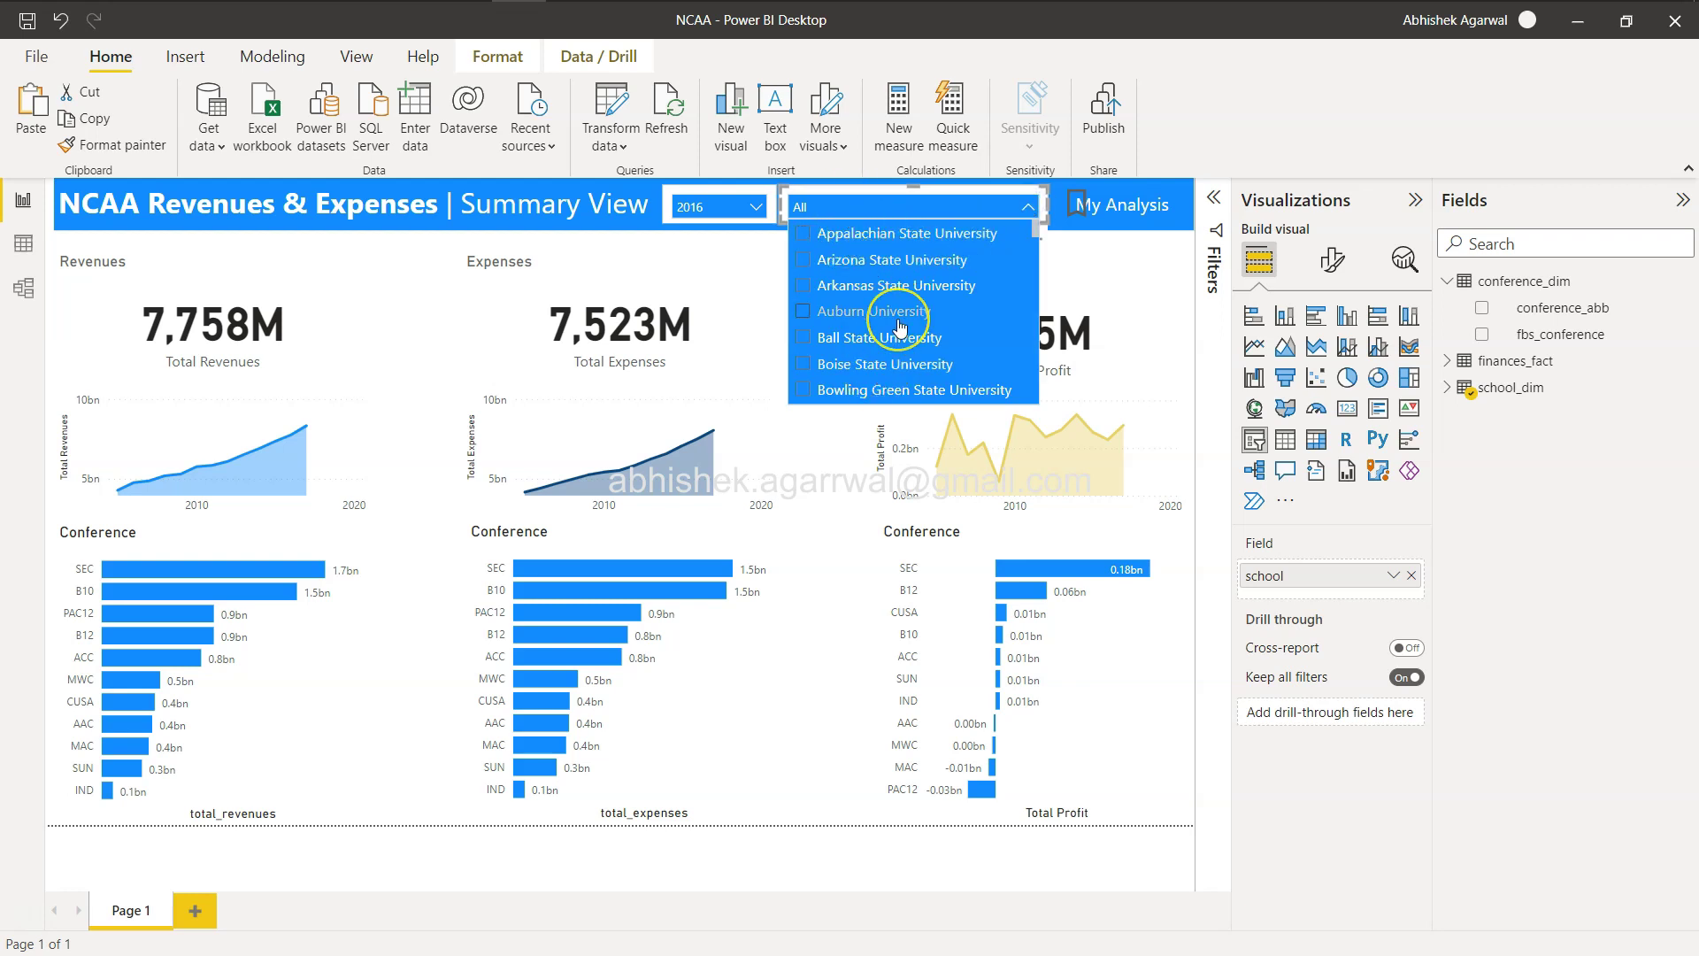
scroll(899, 332, down, 3)
scroll(900, 330, down, 6)
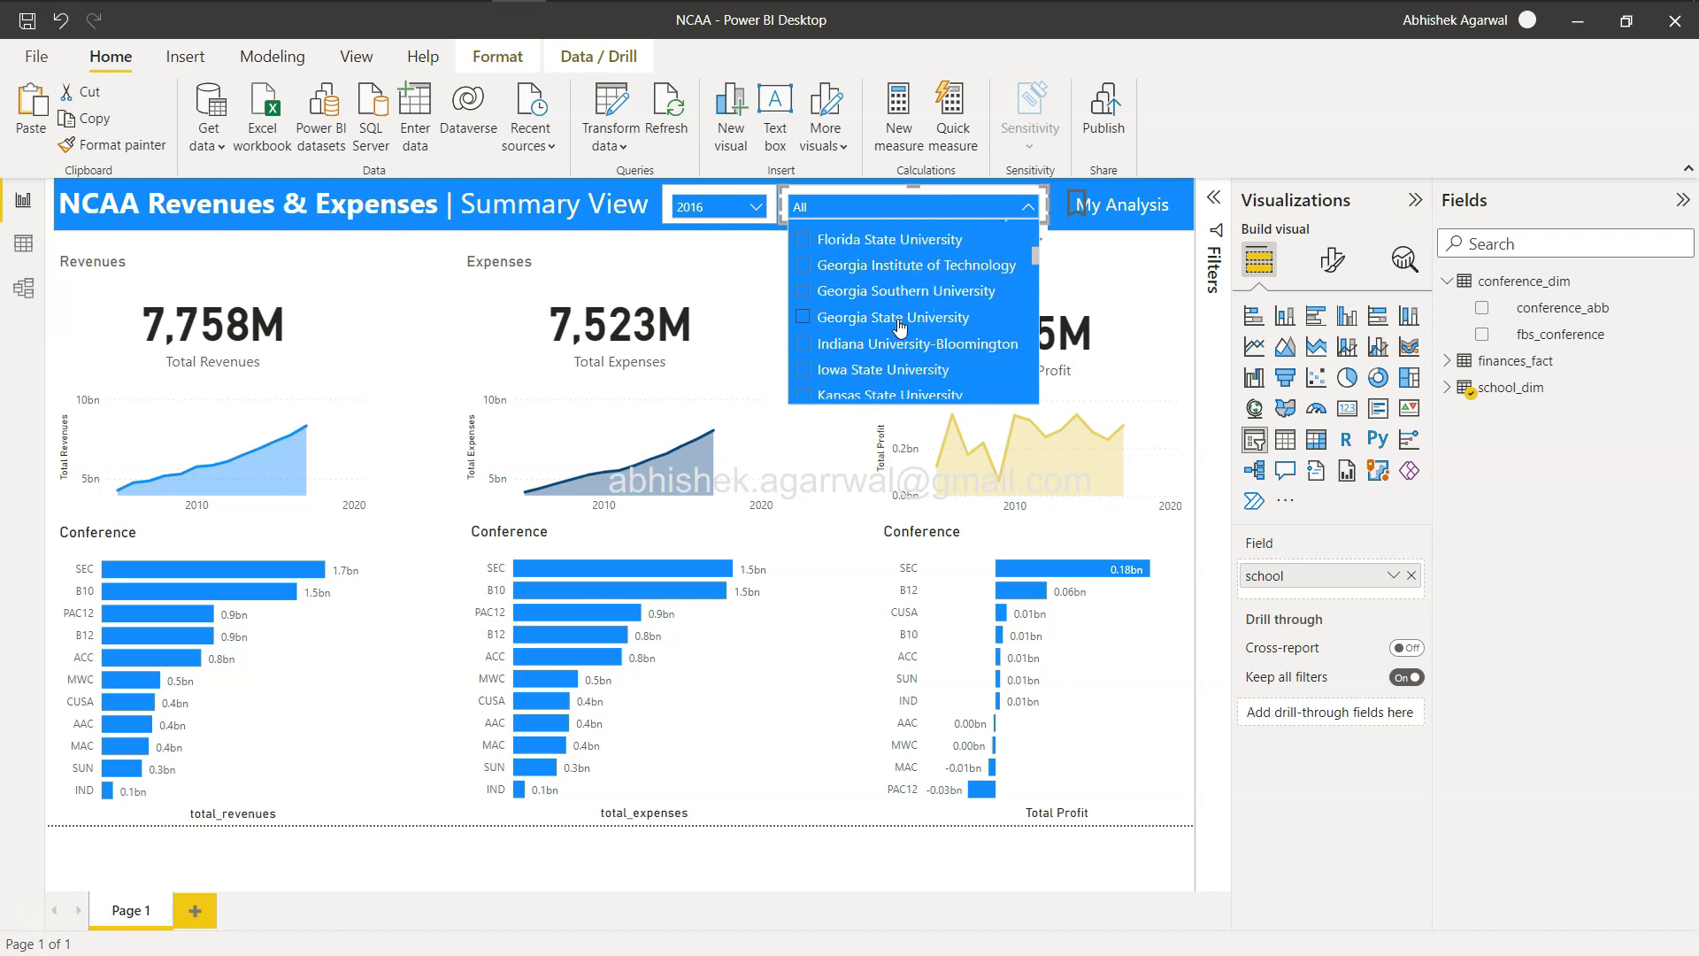
scroll(900, 328, up, 2)
scroll(900, 327, up, 7)
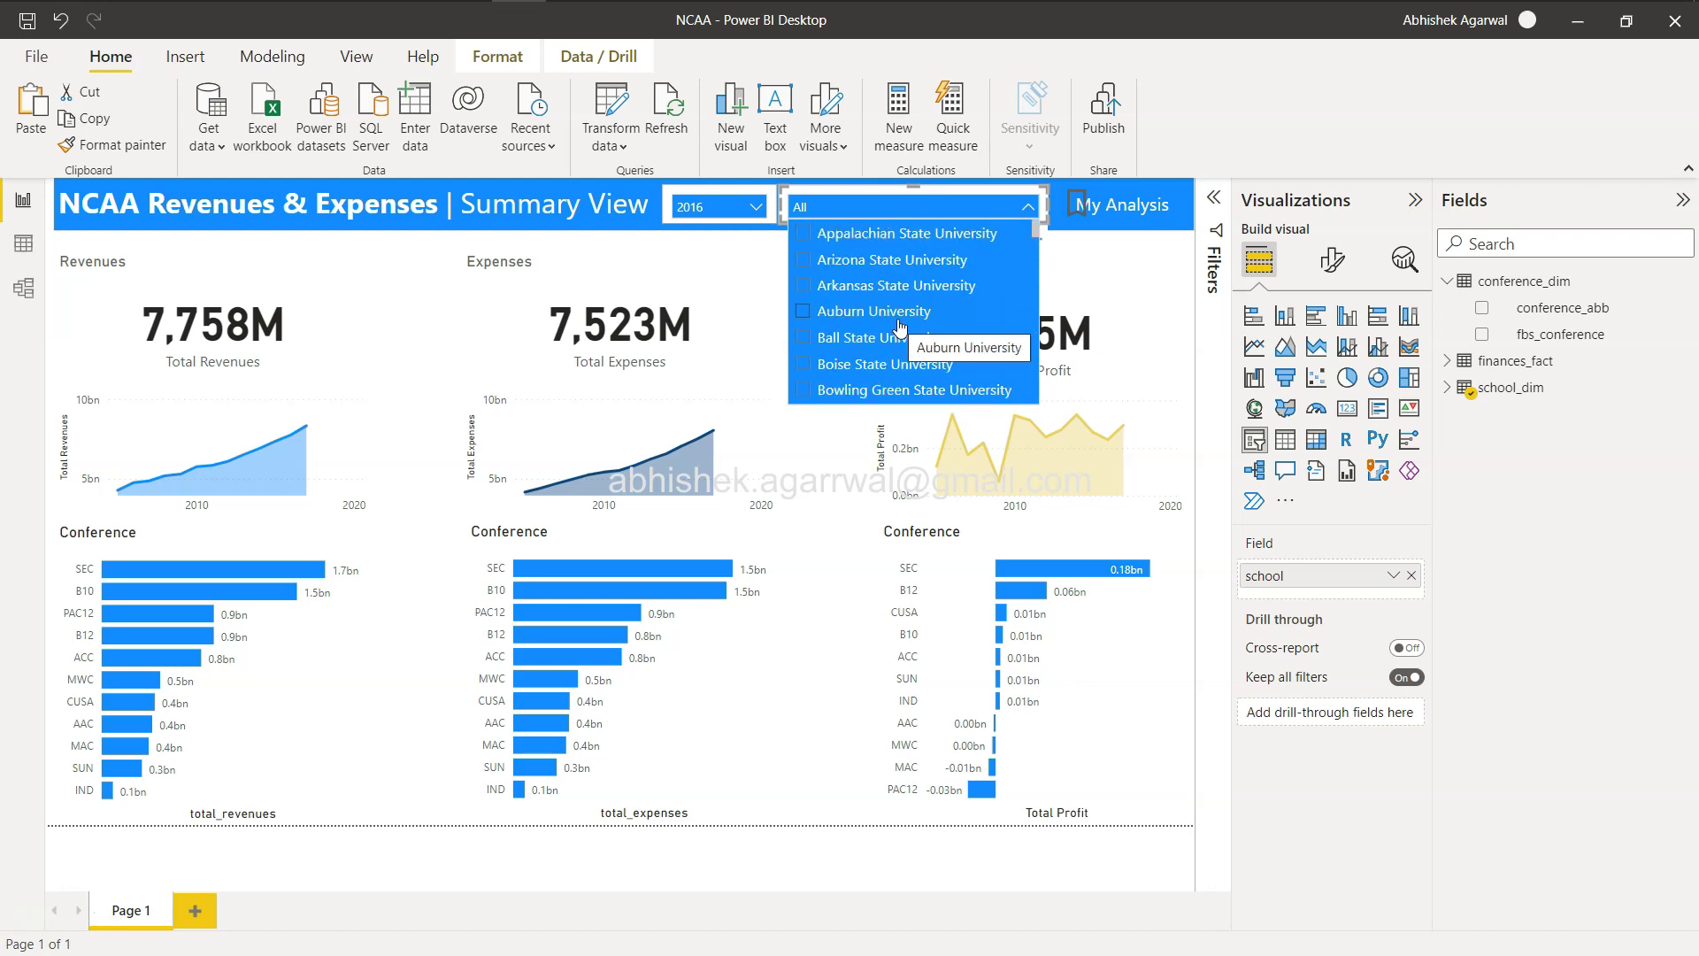
click(1027, 206)
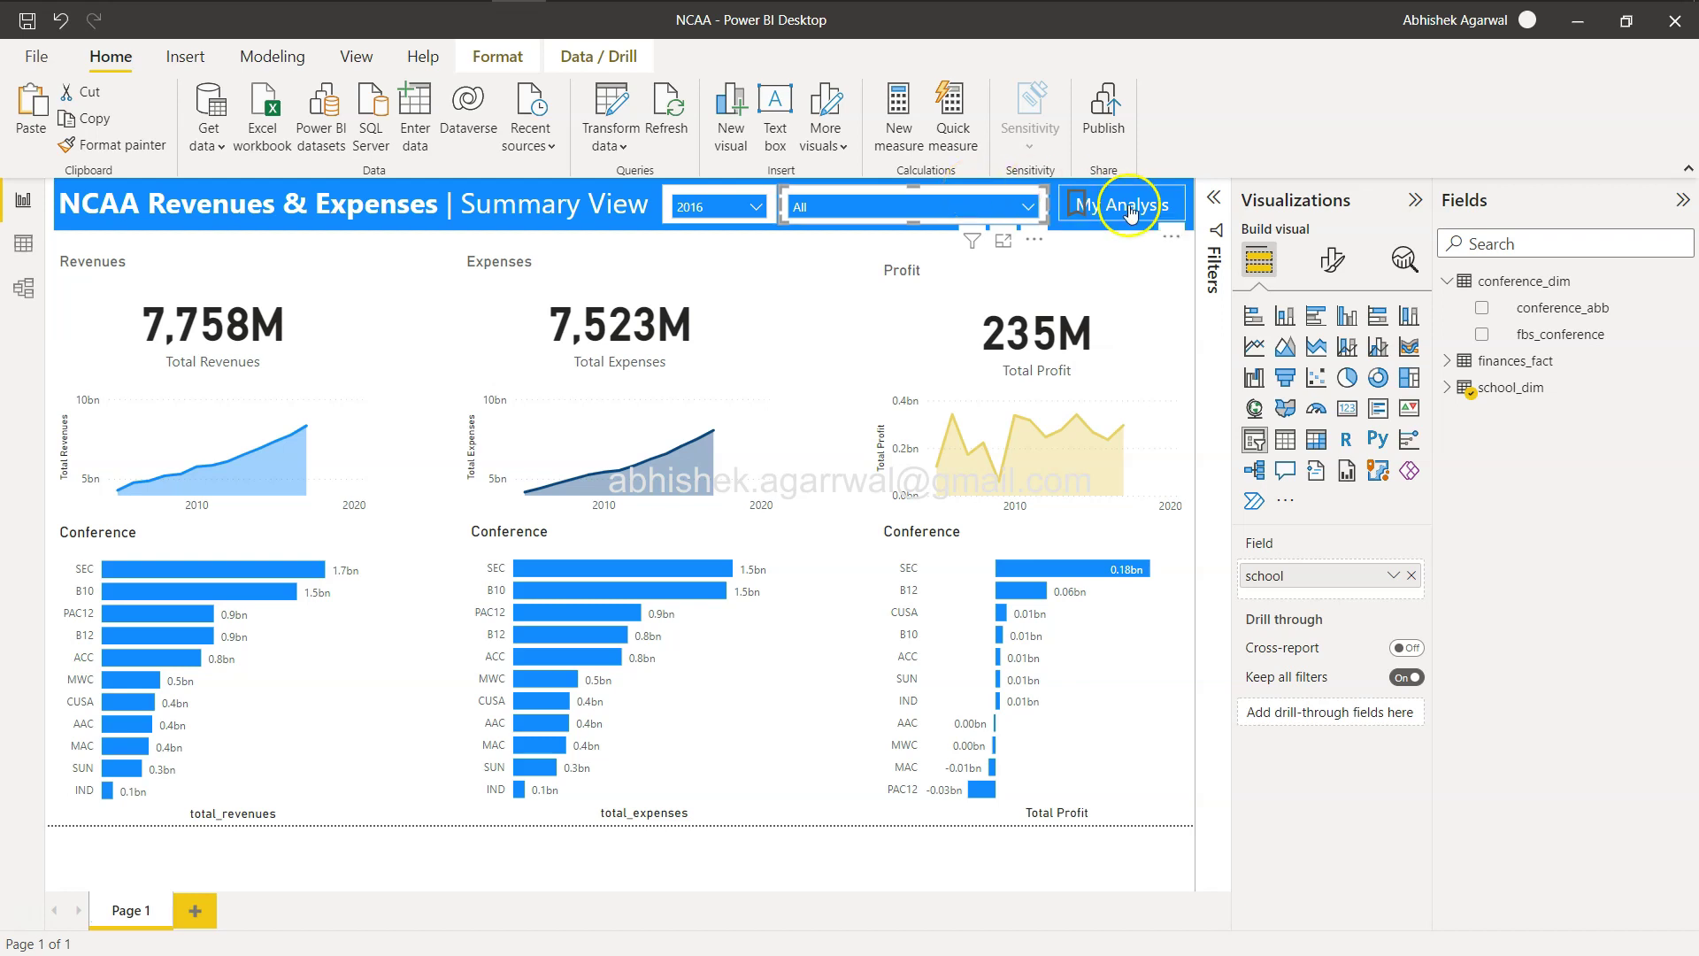
Turn on Search under the school slicer's Slicer settings > Options
click(1330, 265)
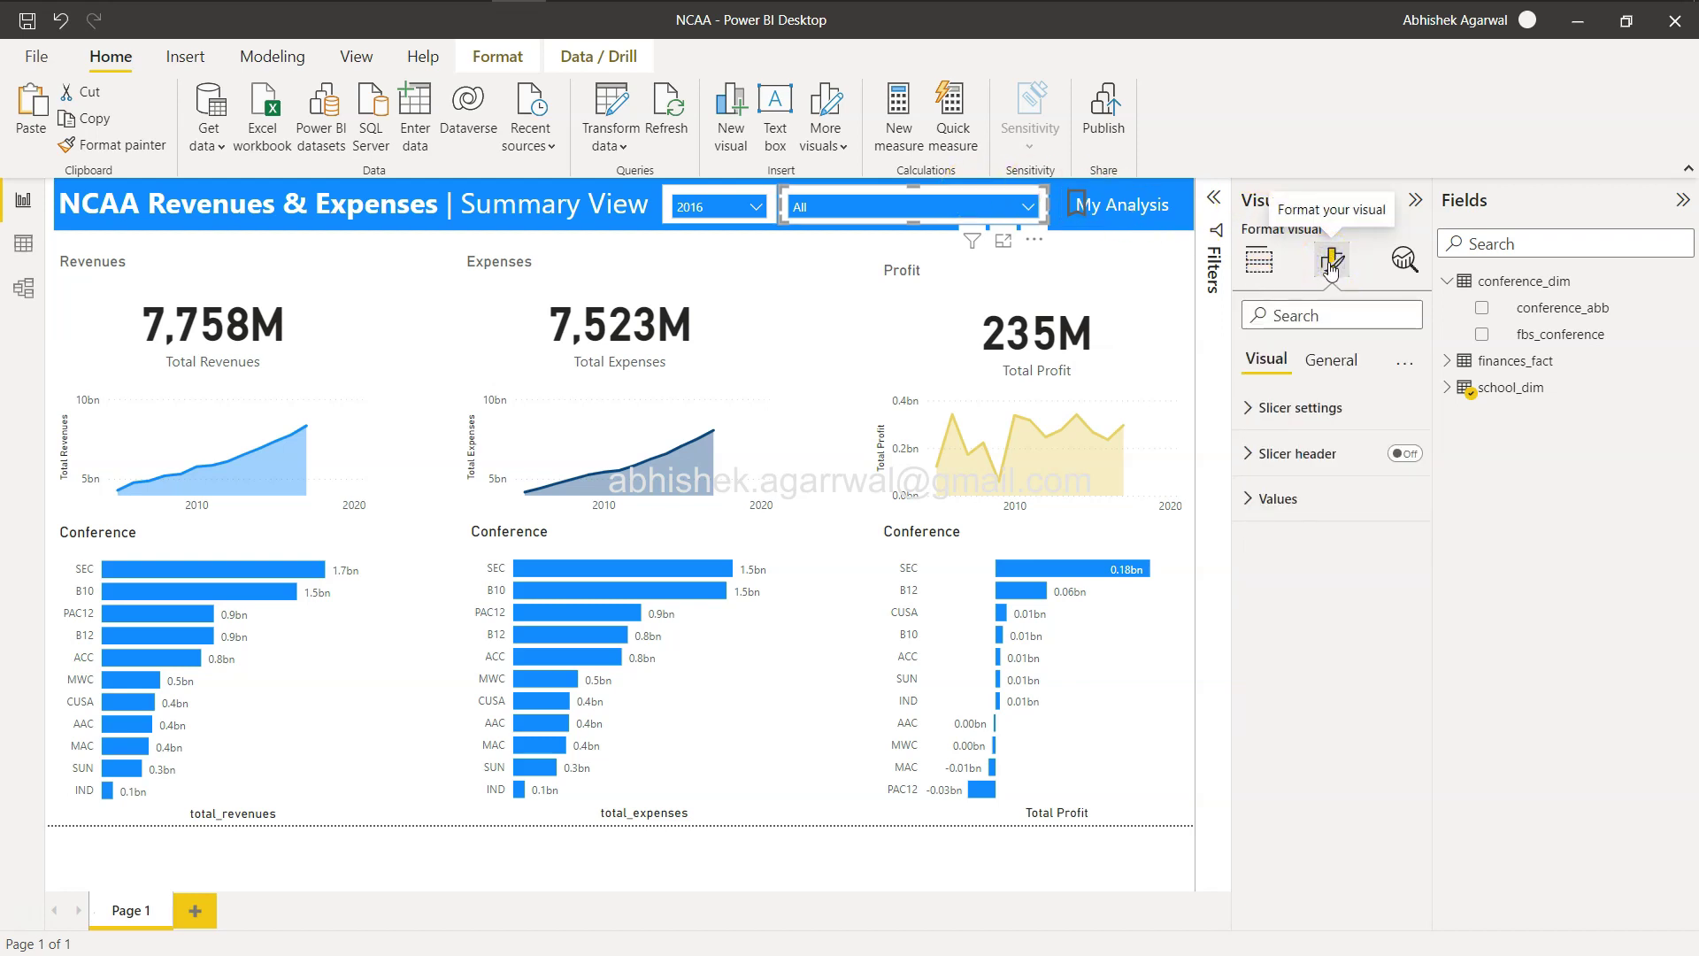
click(1271, 409)
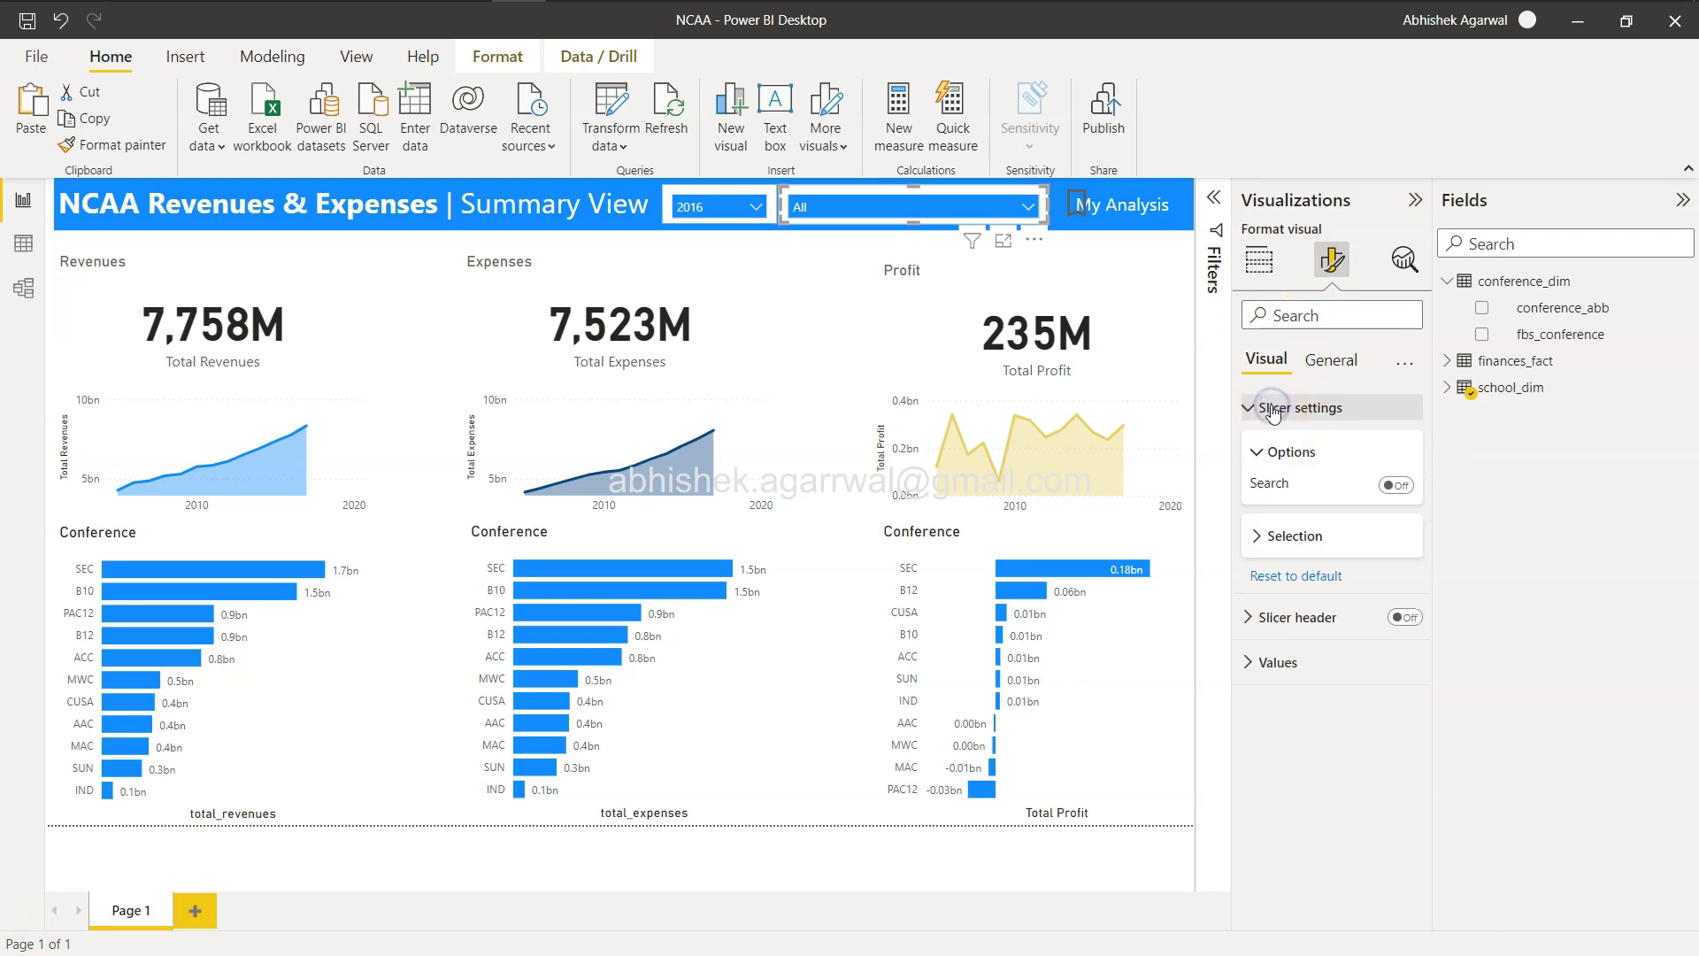
click(1271, 455)
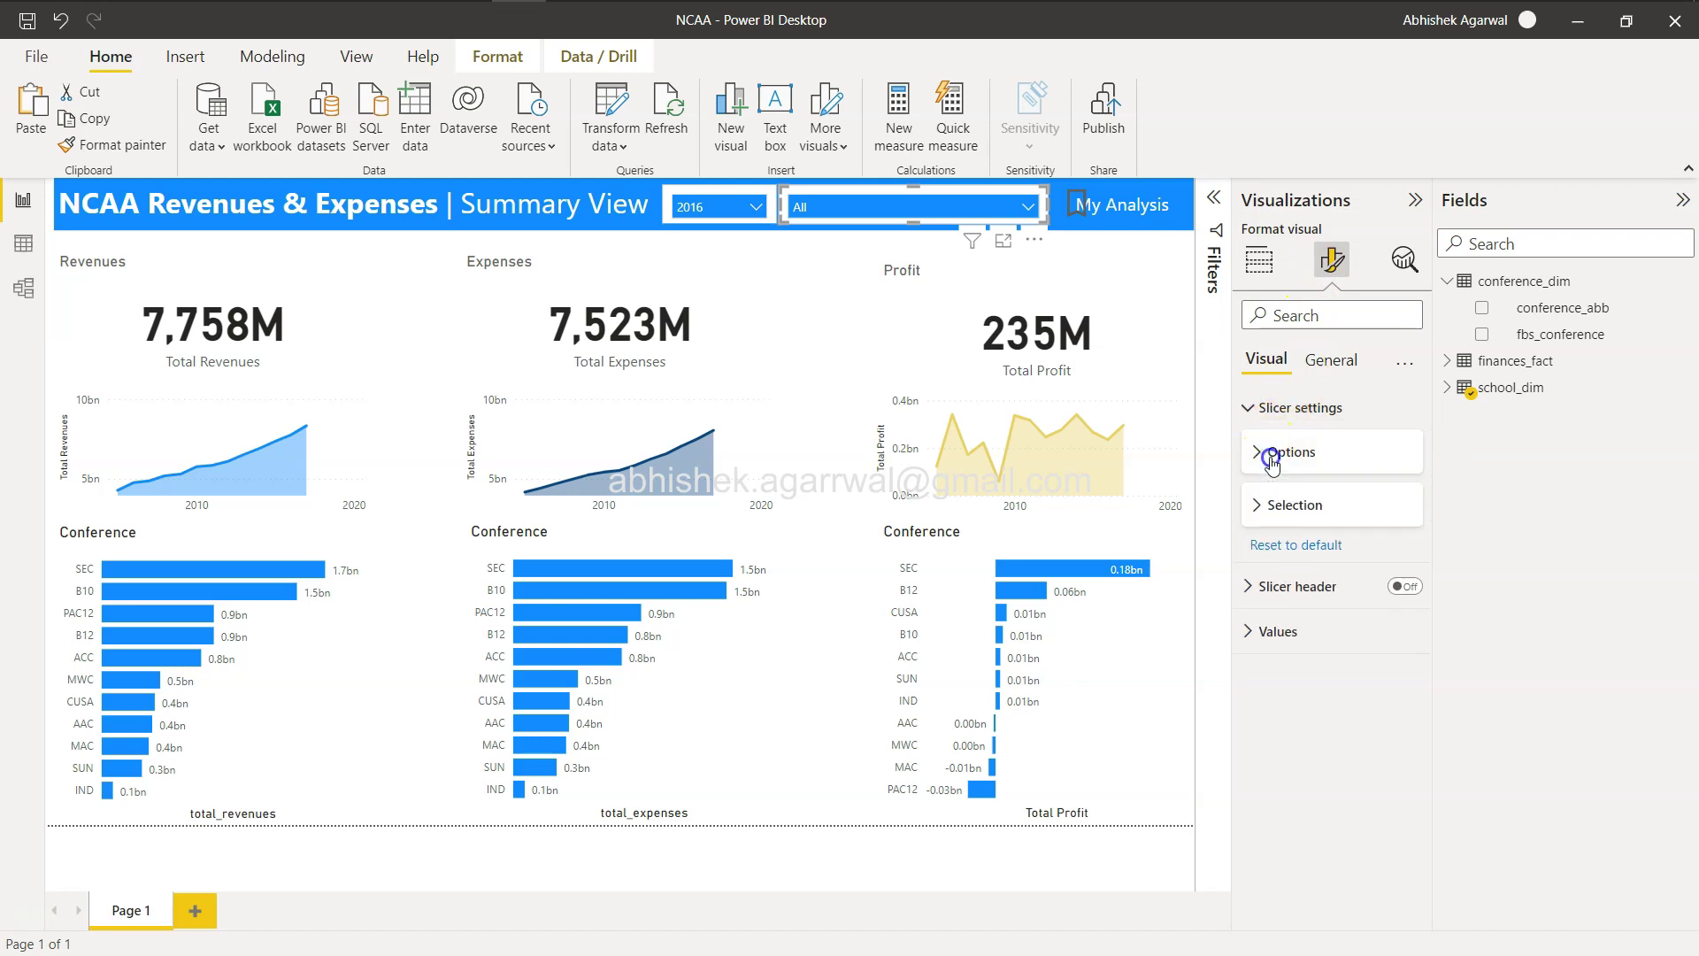
click(1271, 455)
click(1397, 485)
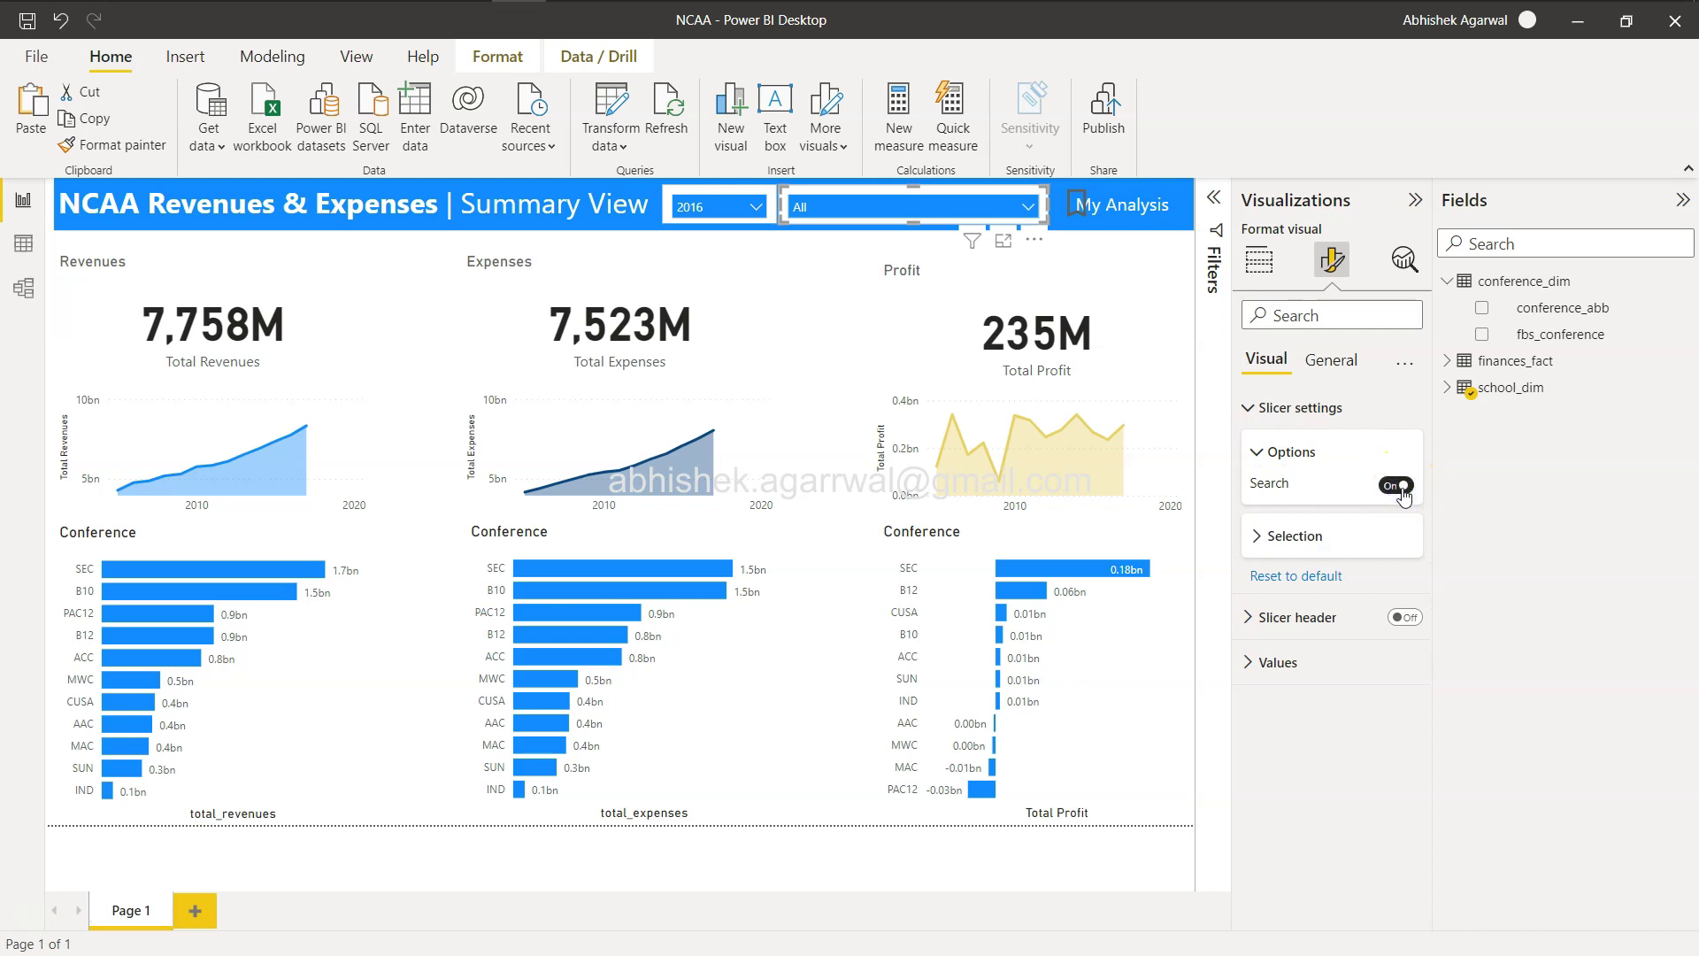
Search 'wes' and try Western Kentucky, Western Michigan and West Virginia, then clear the filter
click(1027, 207)
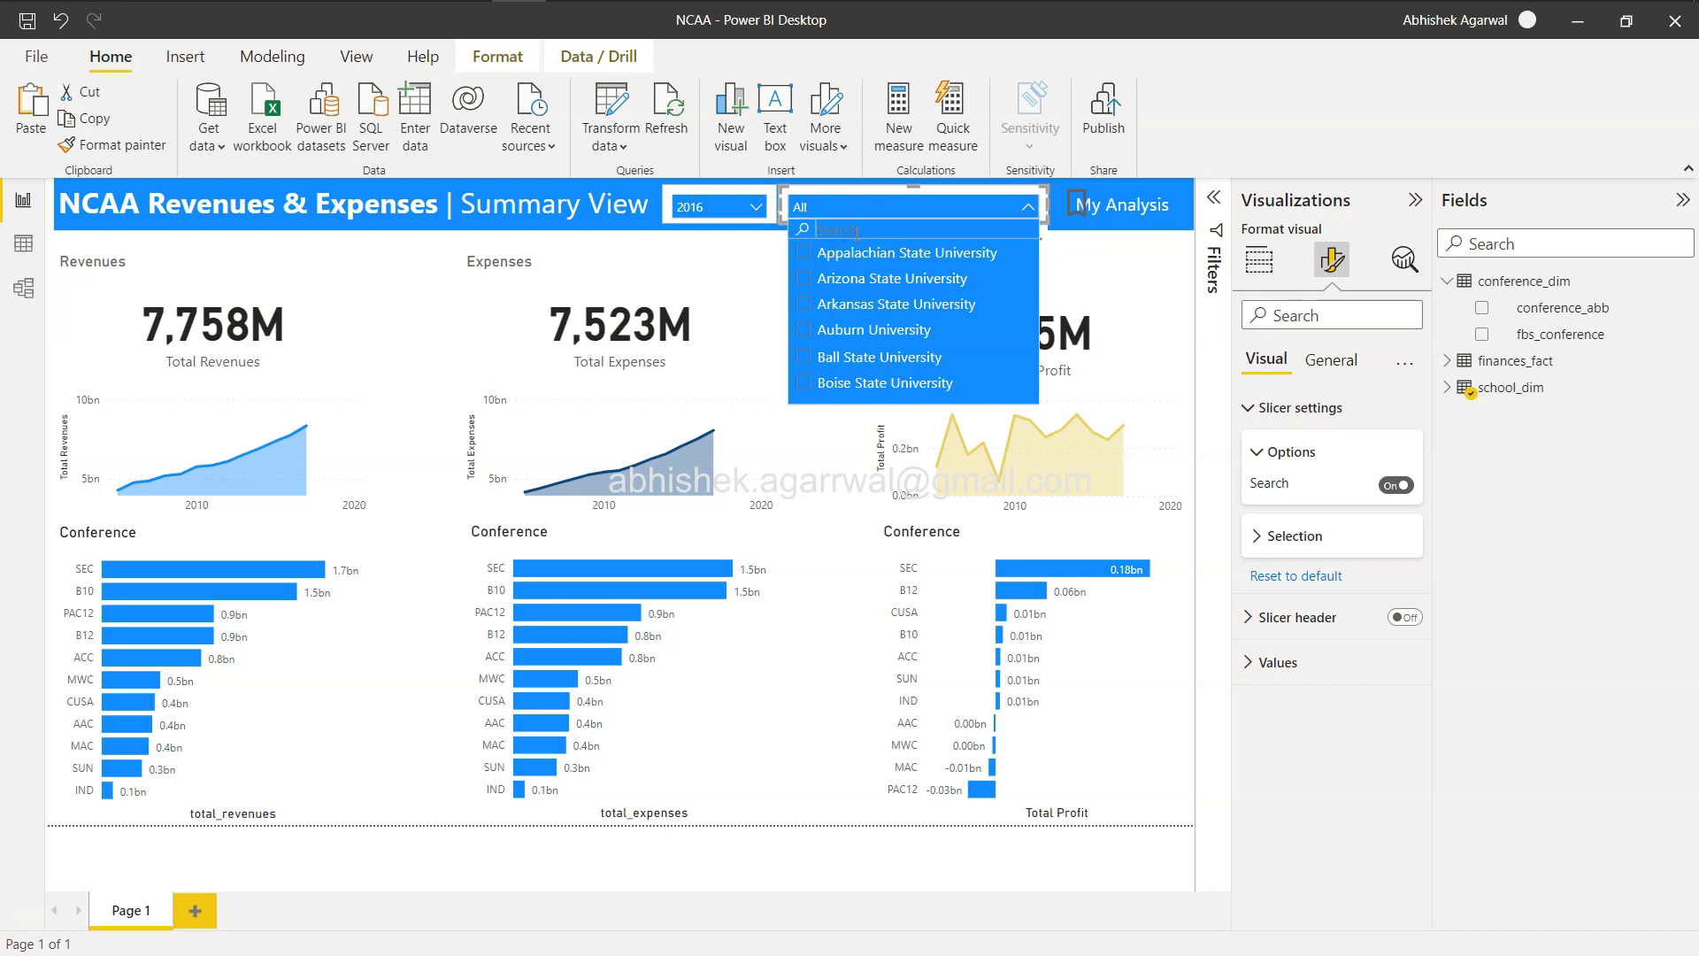
text(west)
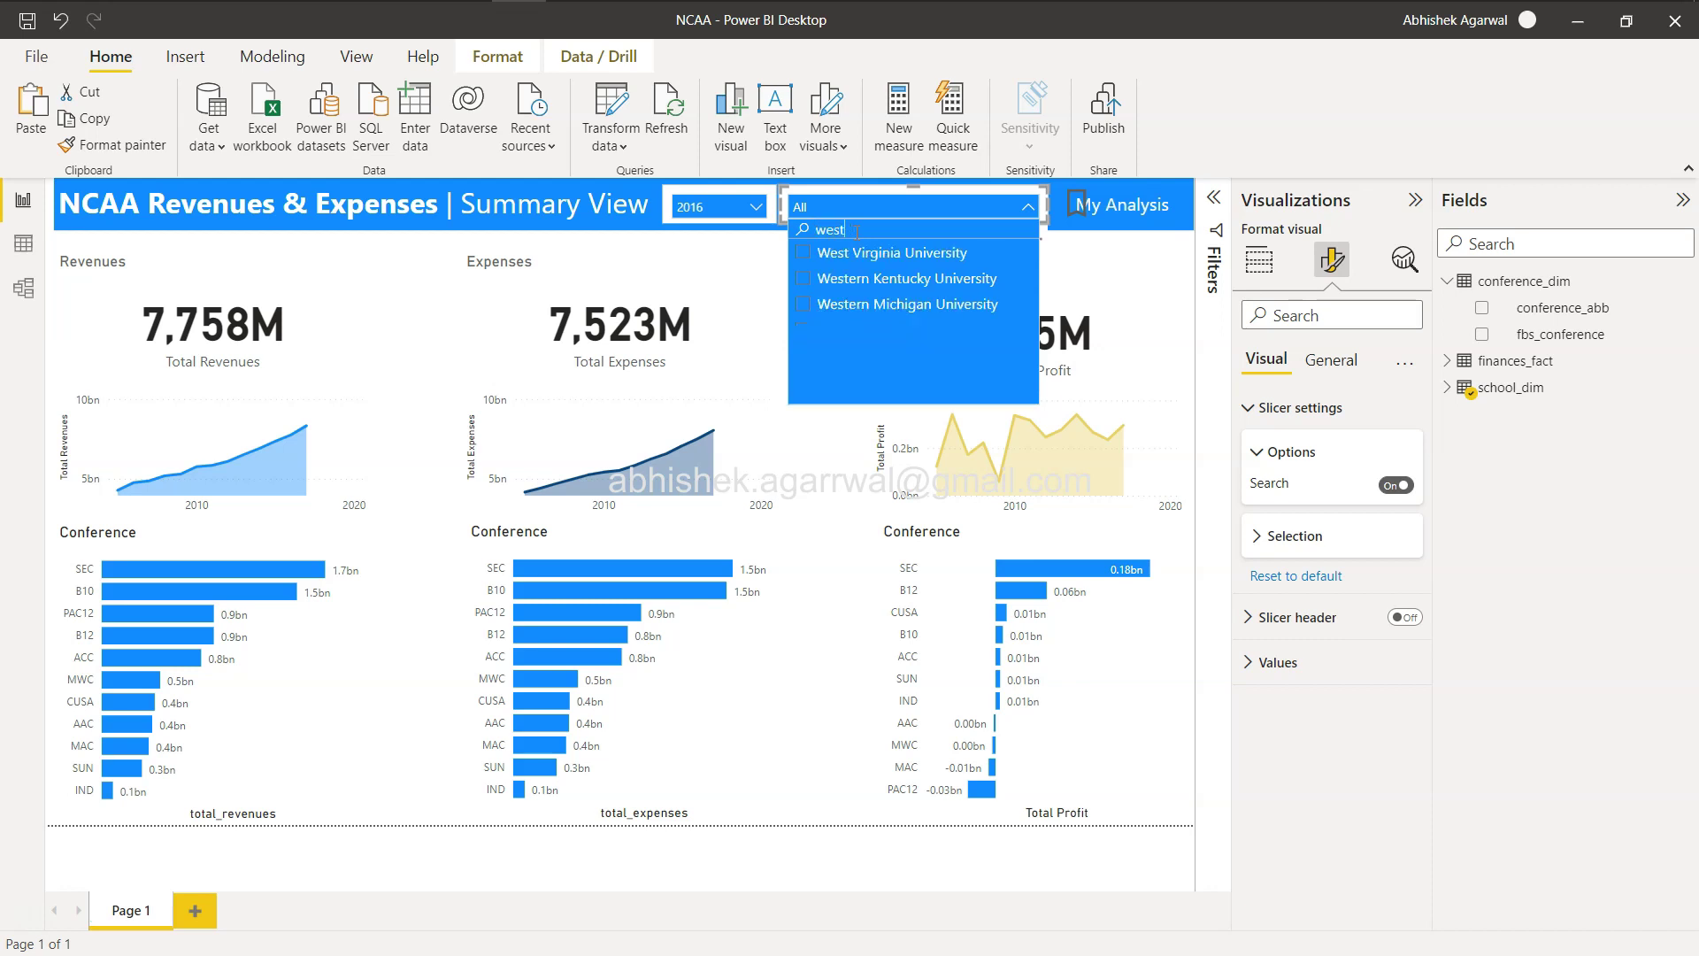
click(803, 255)
click(803, 281)
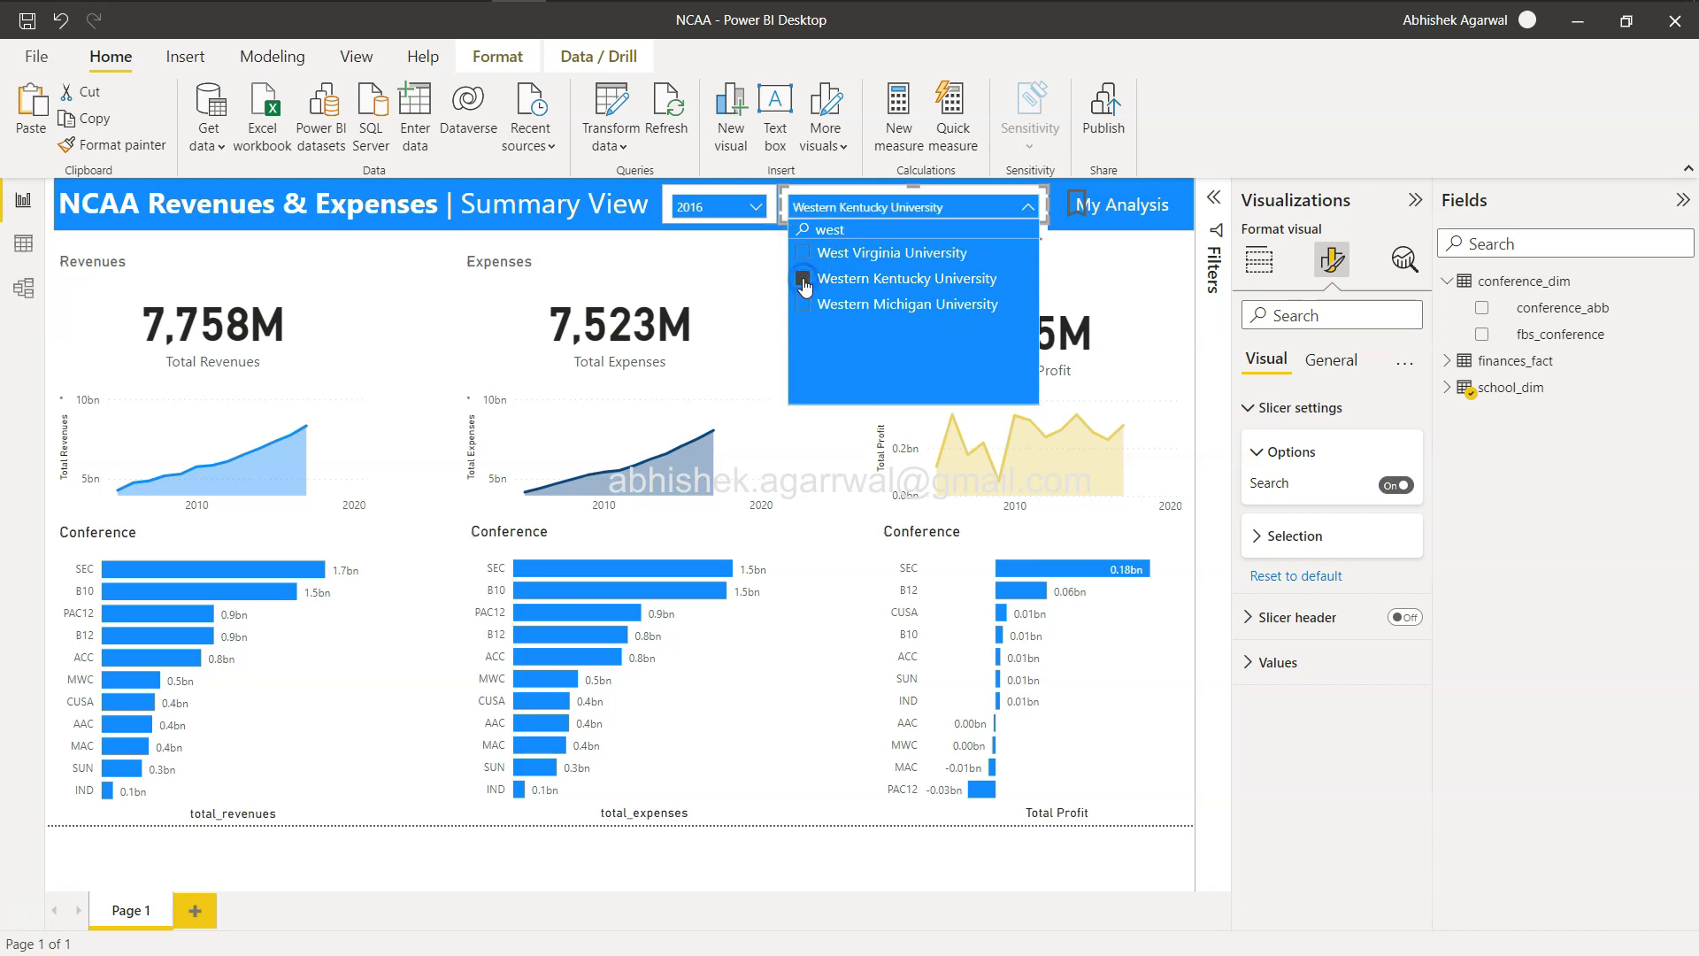
click(803, 305)
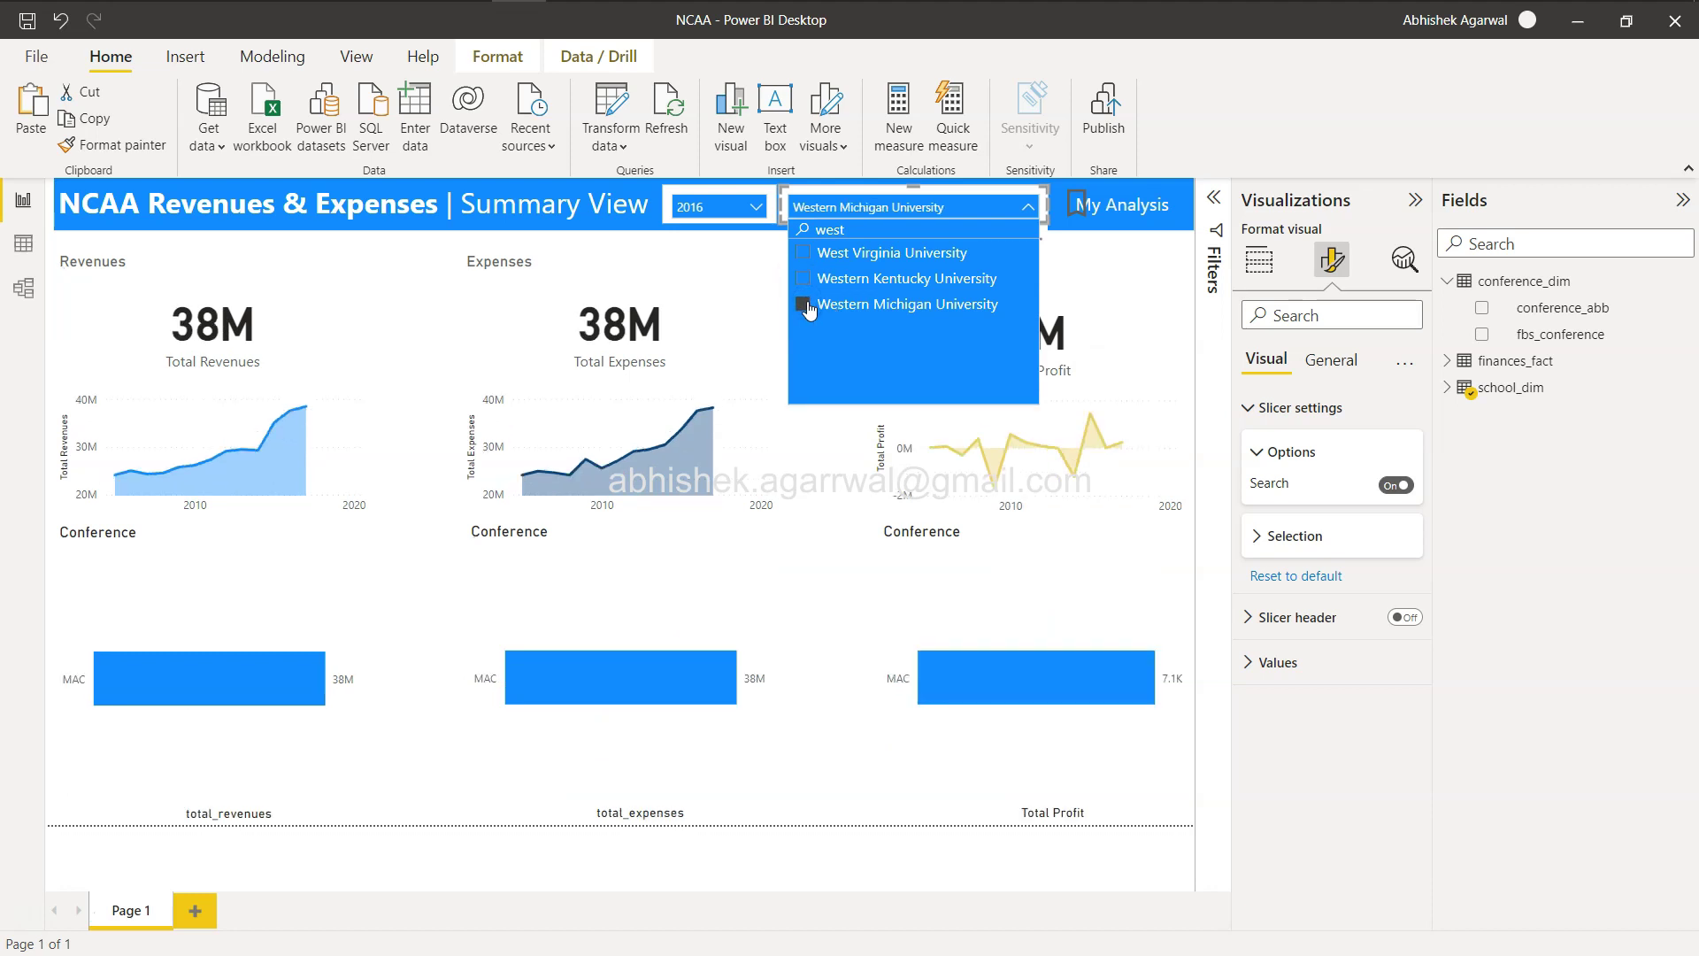
click(804, 254)
click(806, 254)
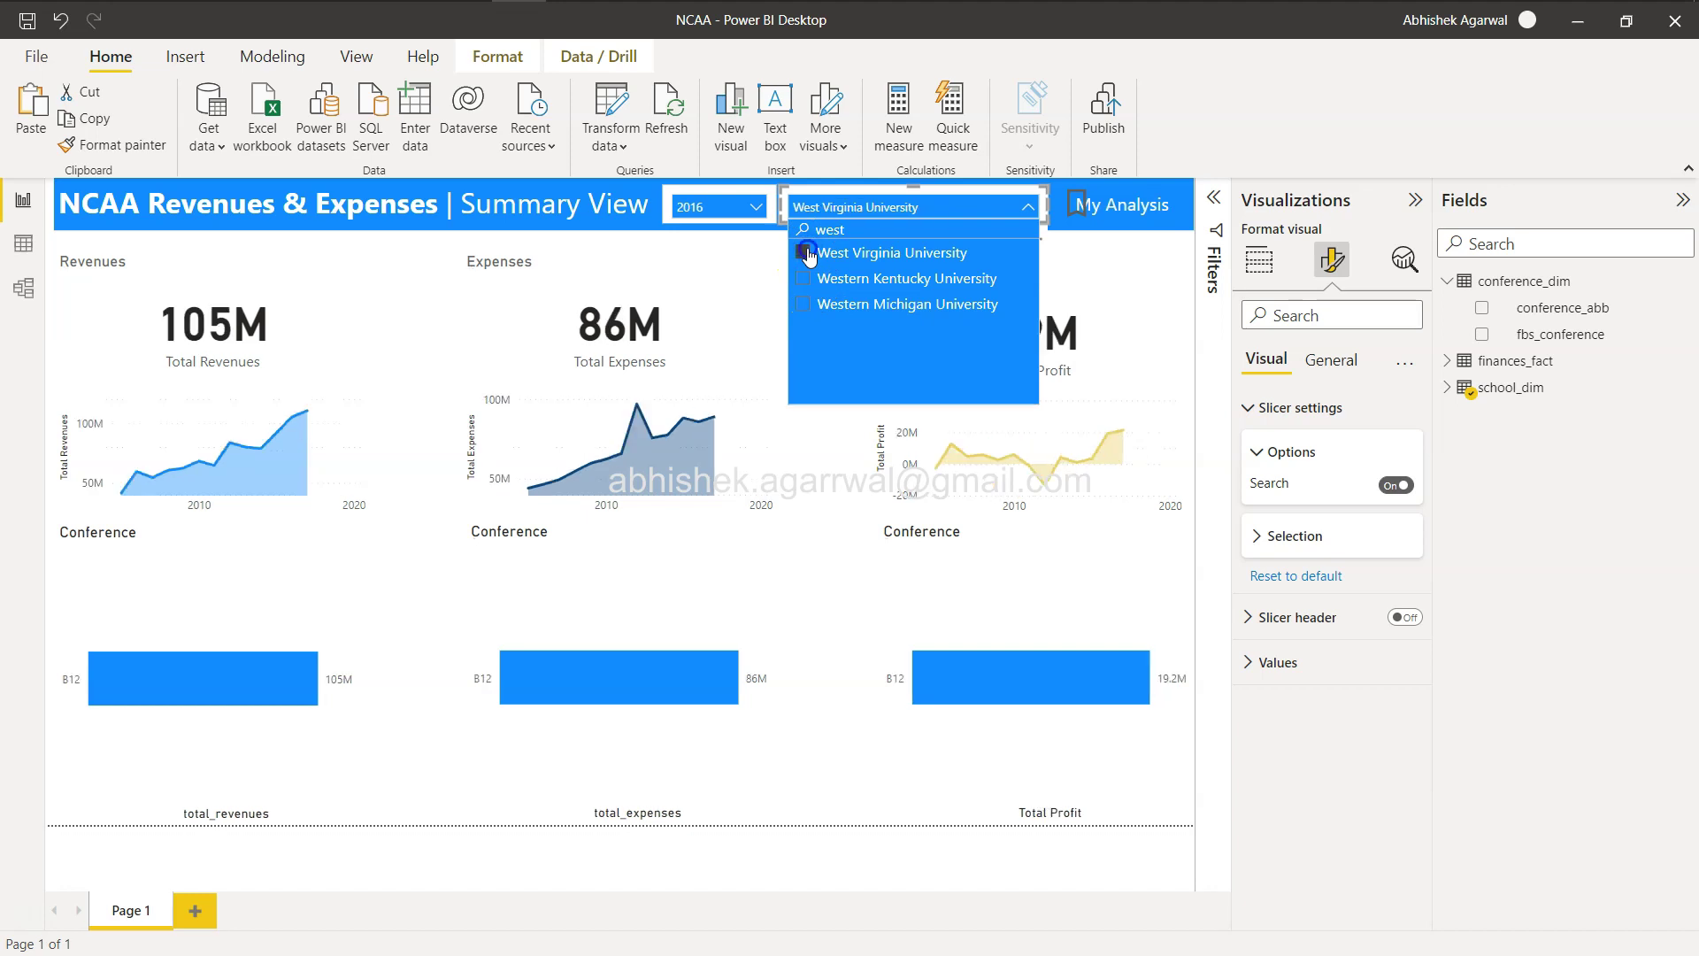
Search 'east', filter to East Carolina University, then clear back to all schools
double_click(856, 232)
text(east)
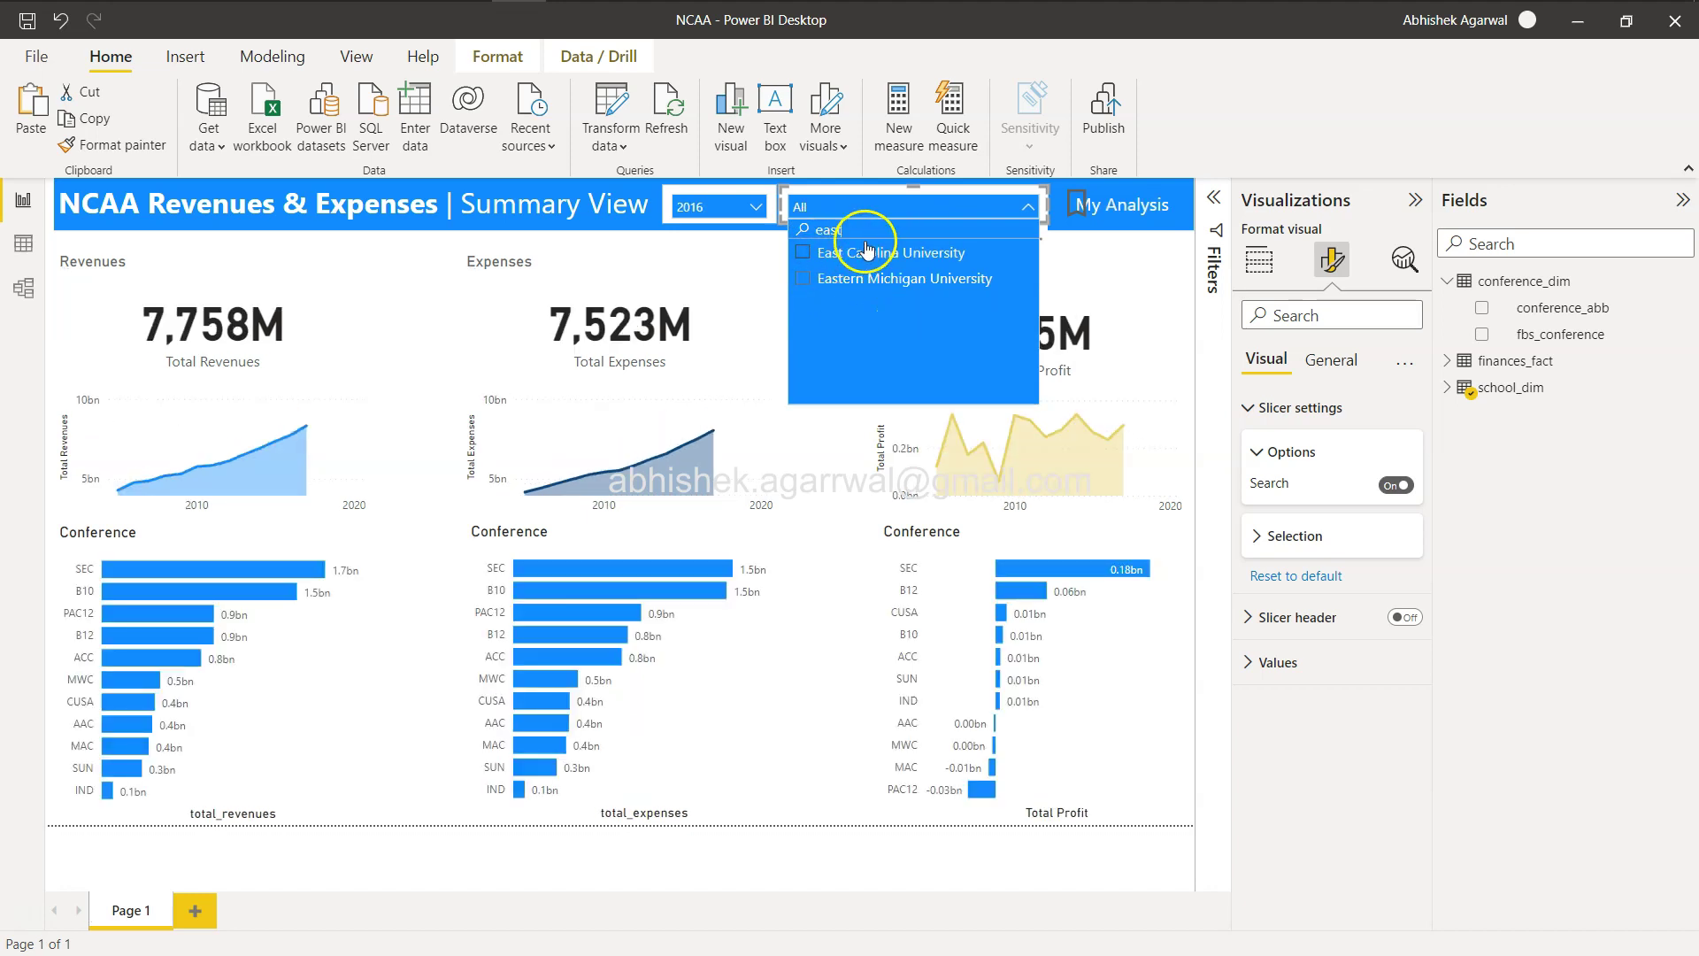
click(803, 255)
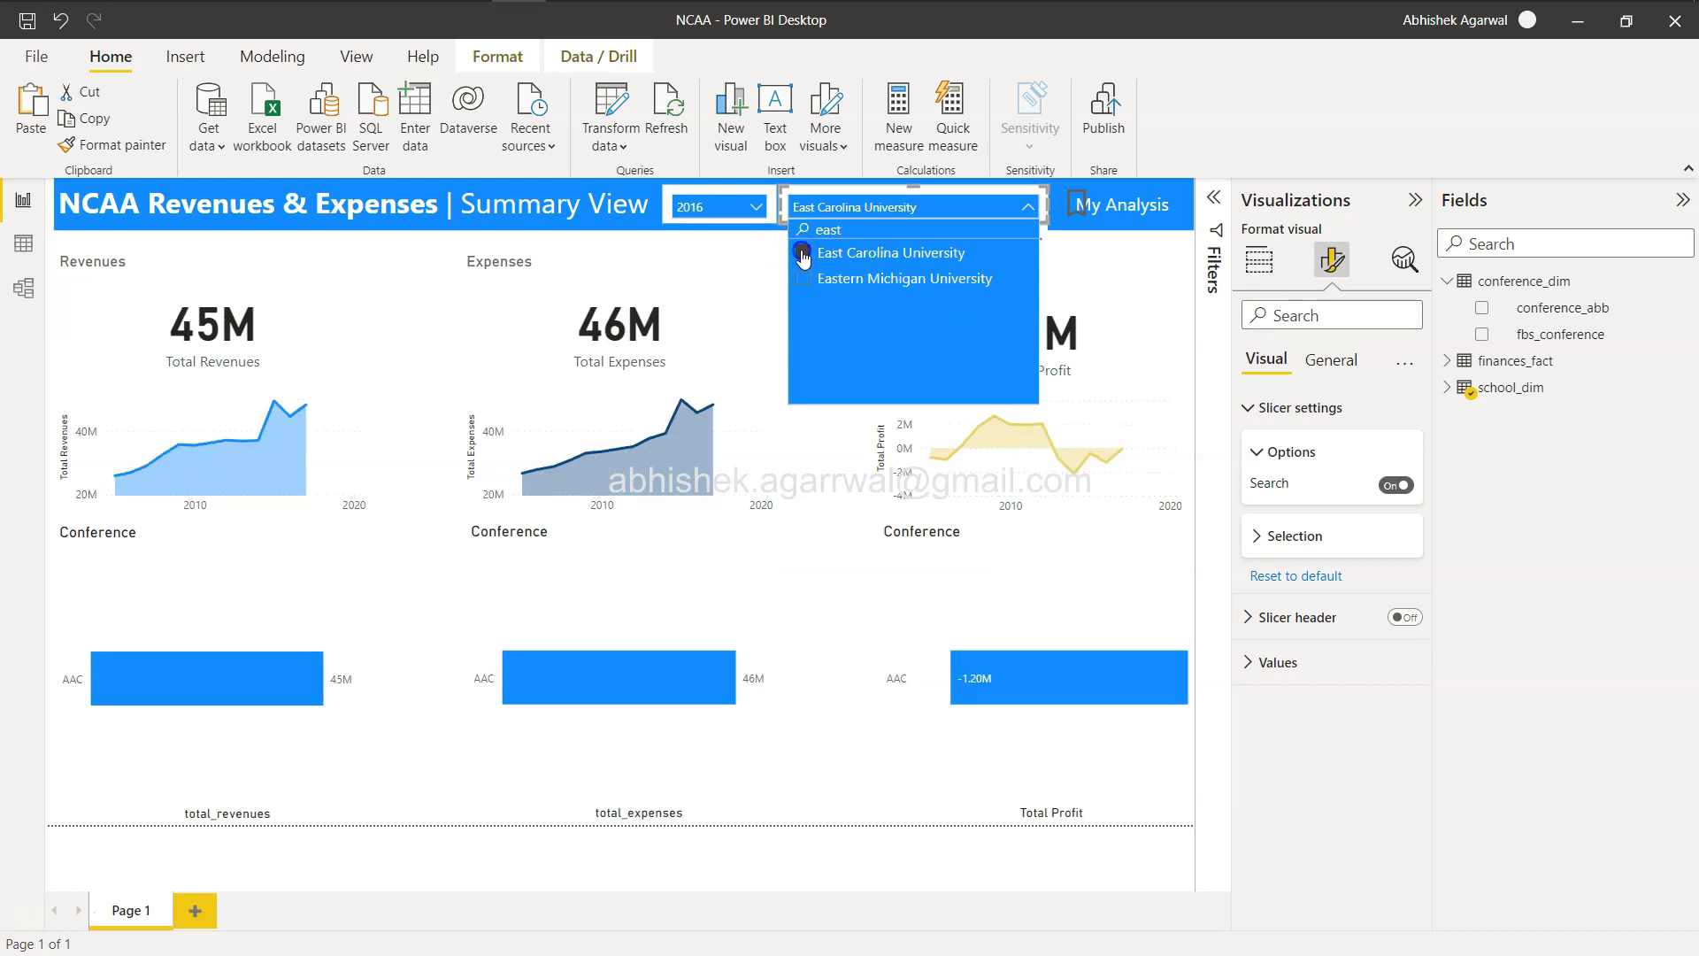
click(802, 255)
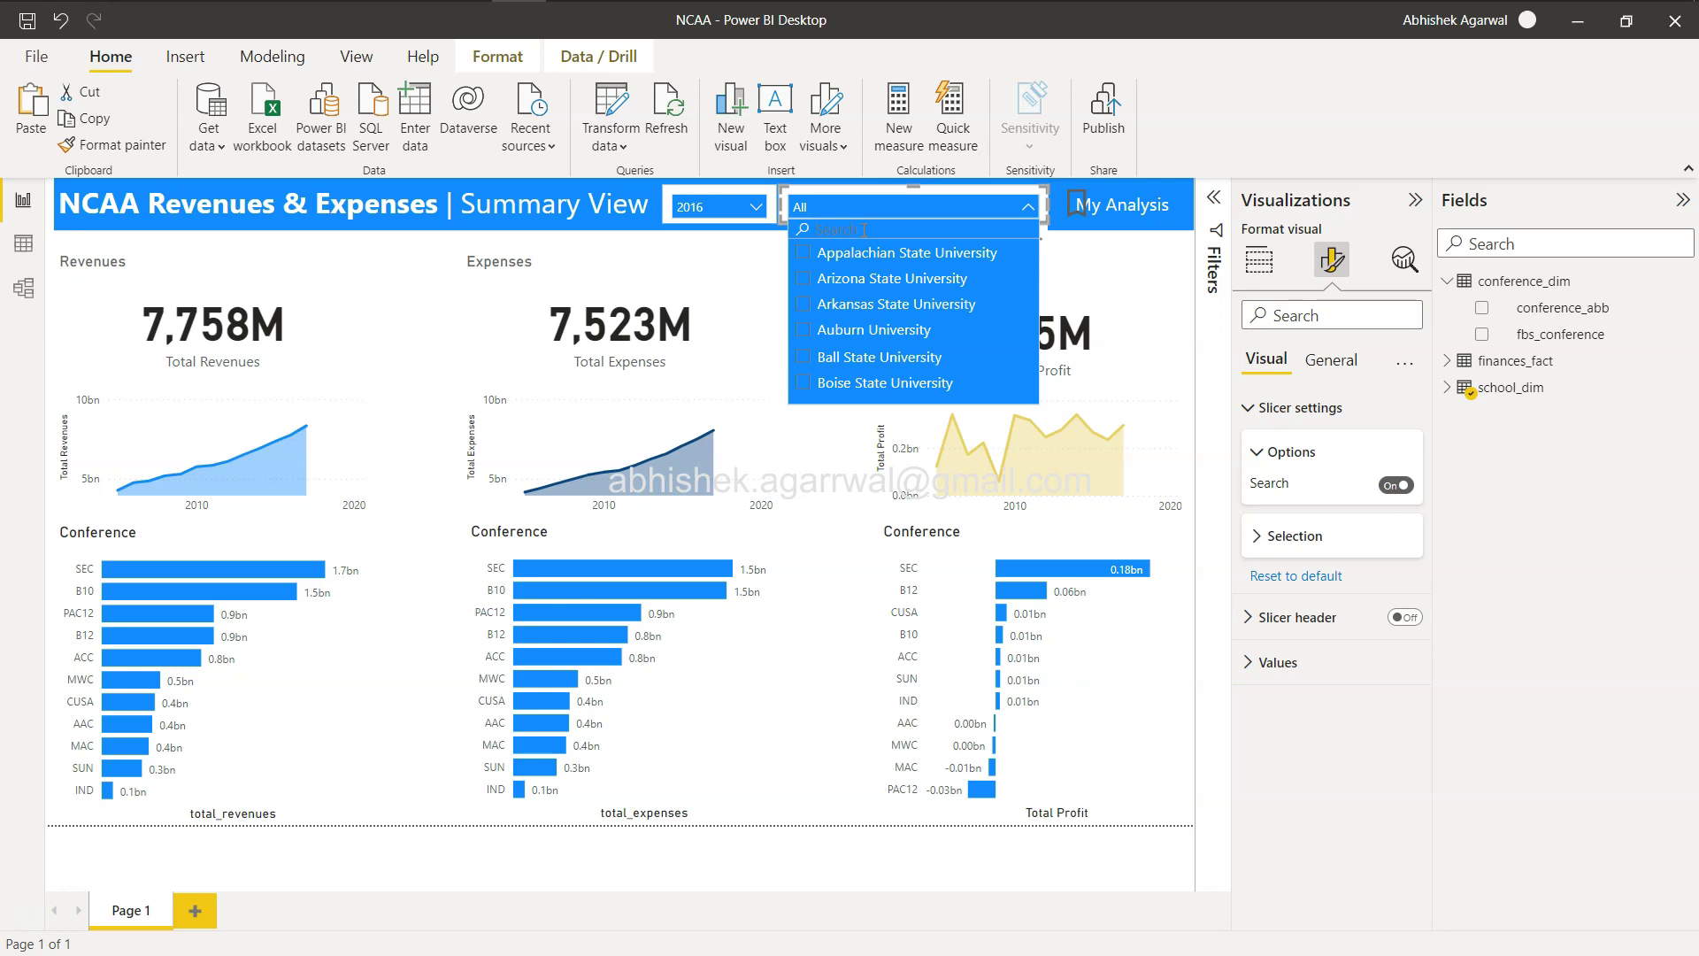
scroll(892, 292, down, 3)
scroll(892, 268, up, 2)
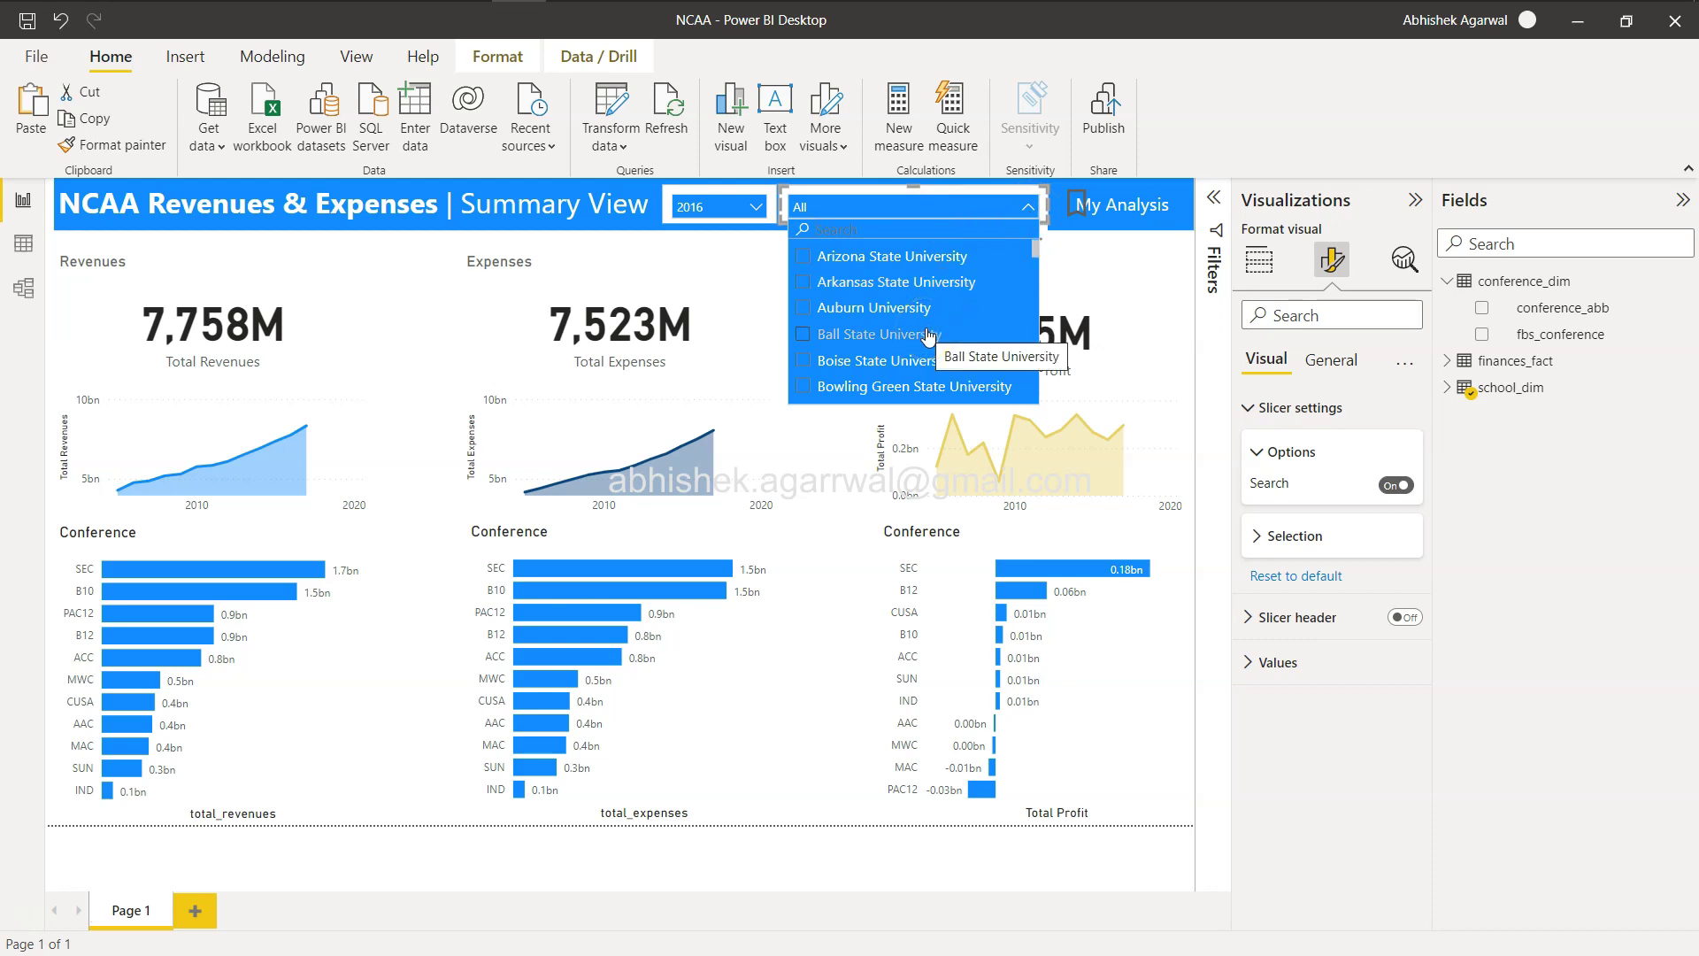
Filter the year slicer to 2009, add 2008 and 2007, then clear the multi-year selection
click(718, 197)
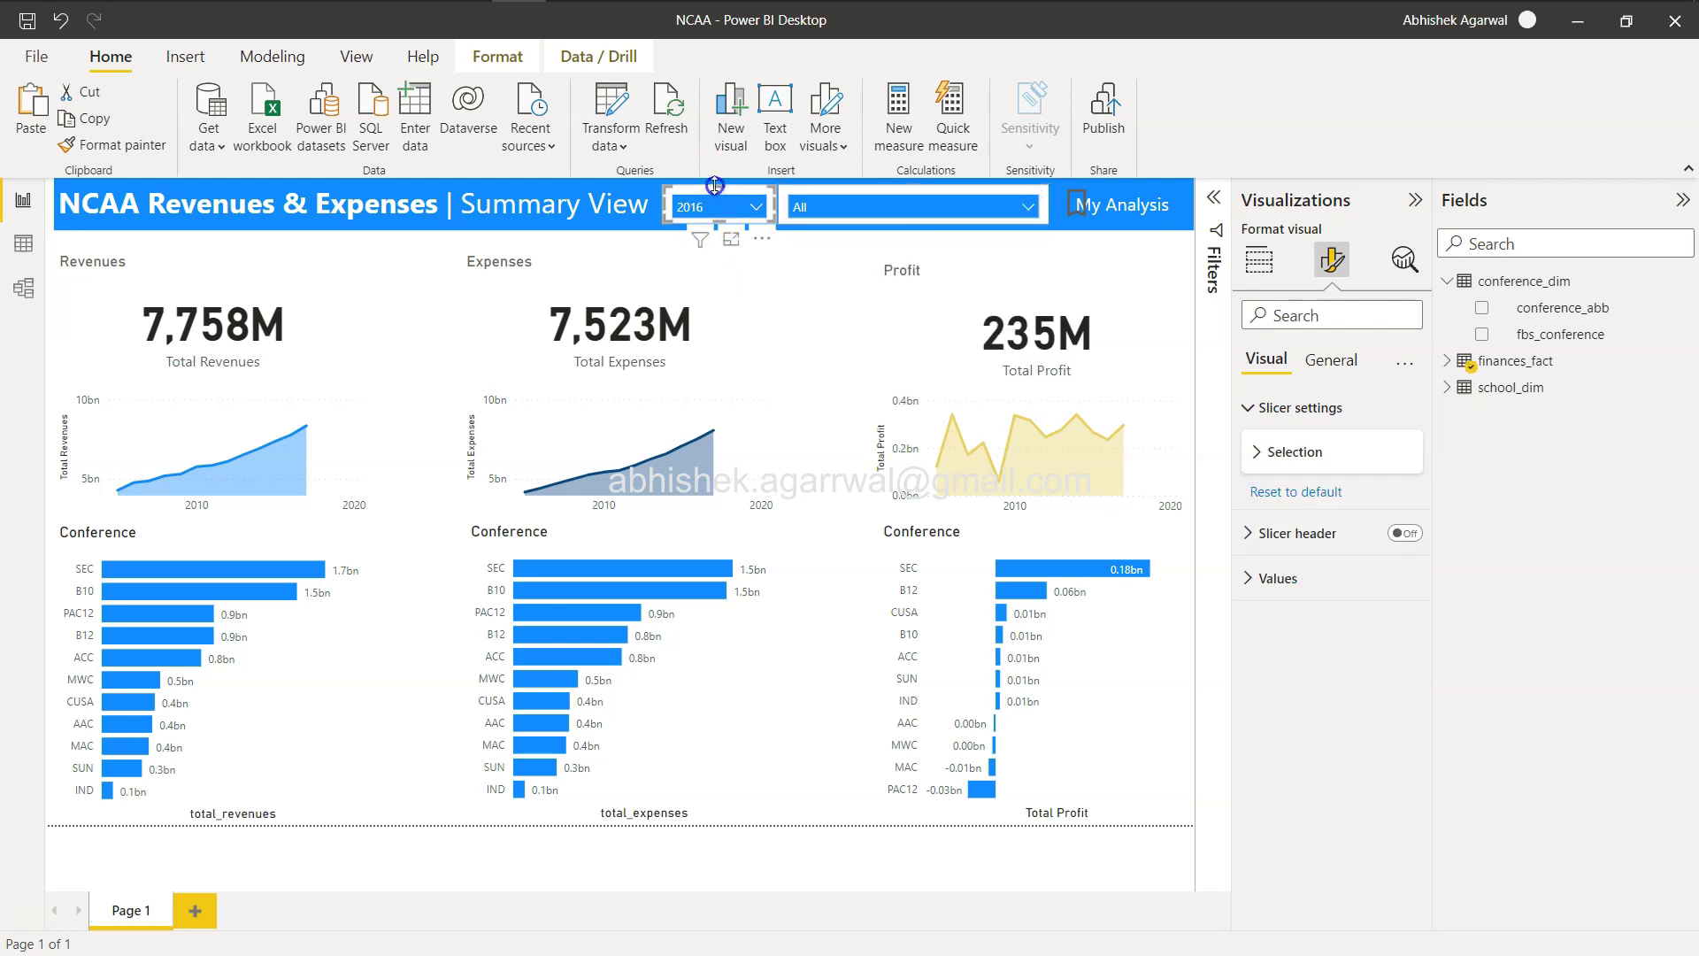
click(757, 209)
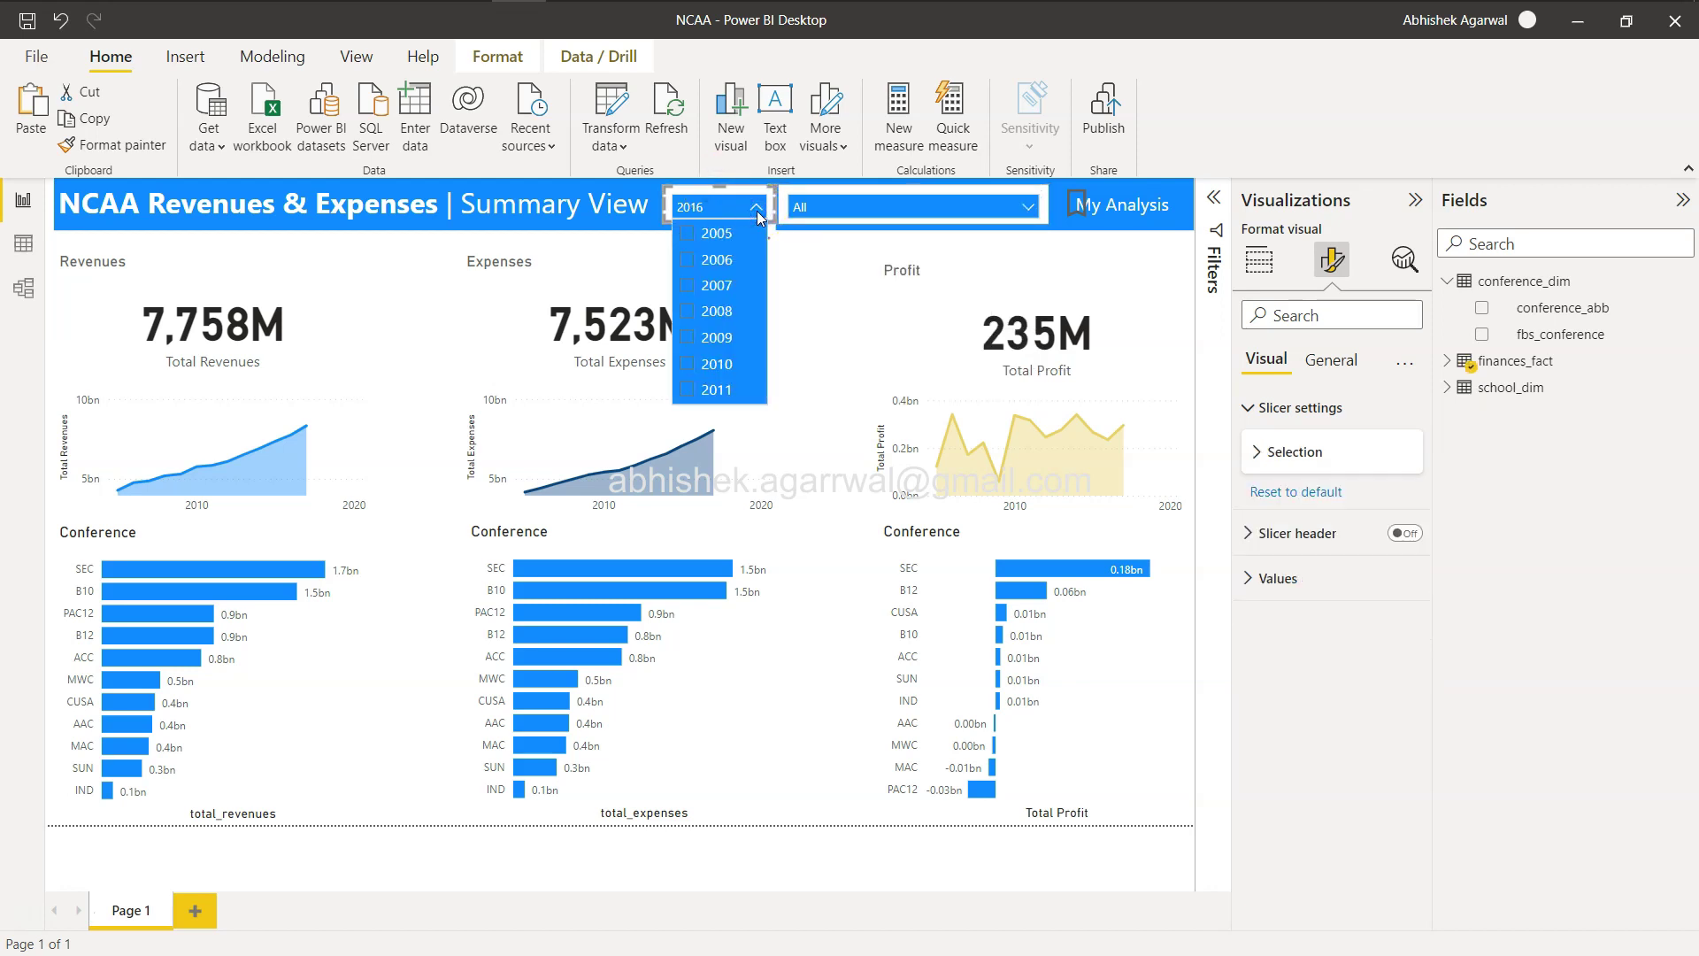
click(700, 341)
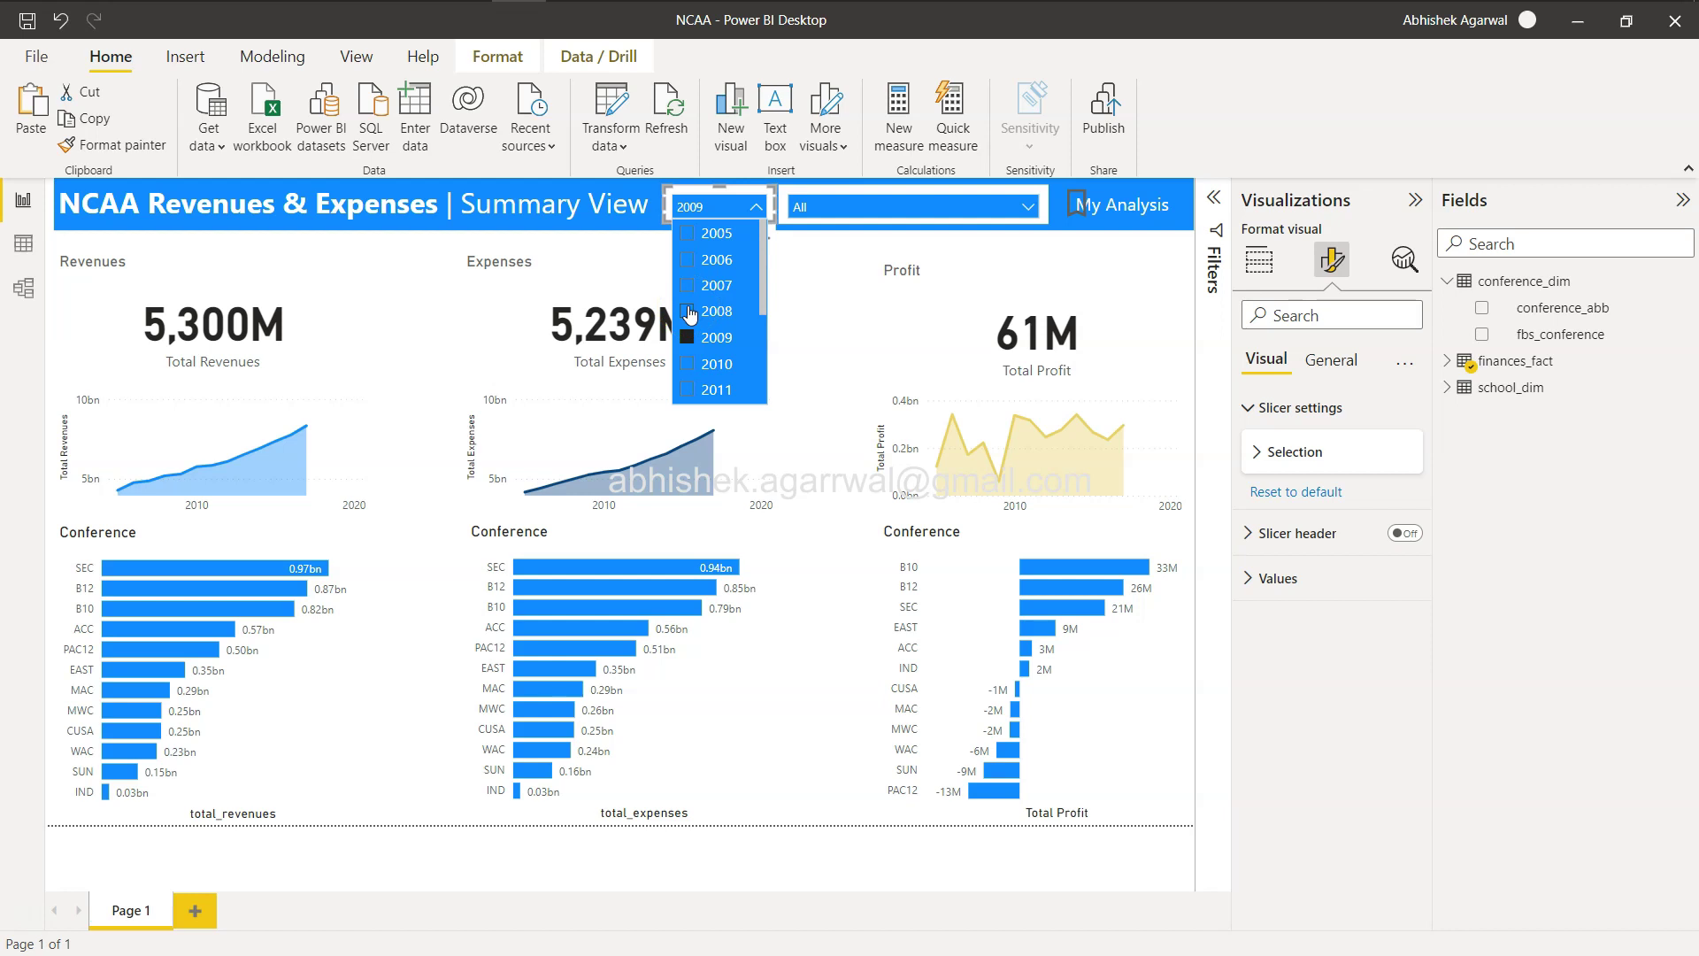
click(688, 311)
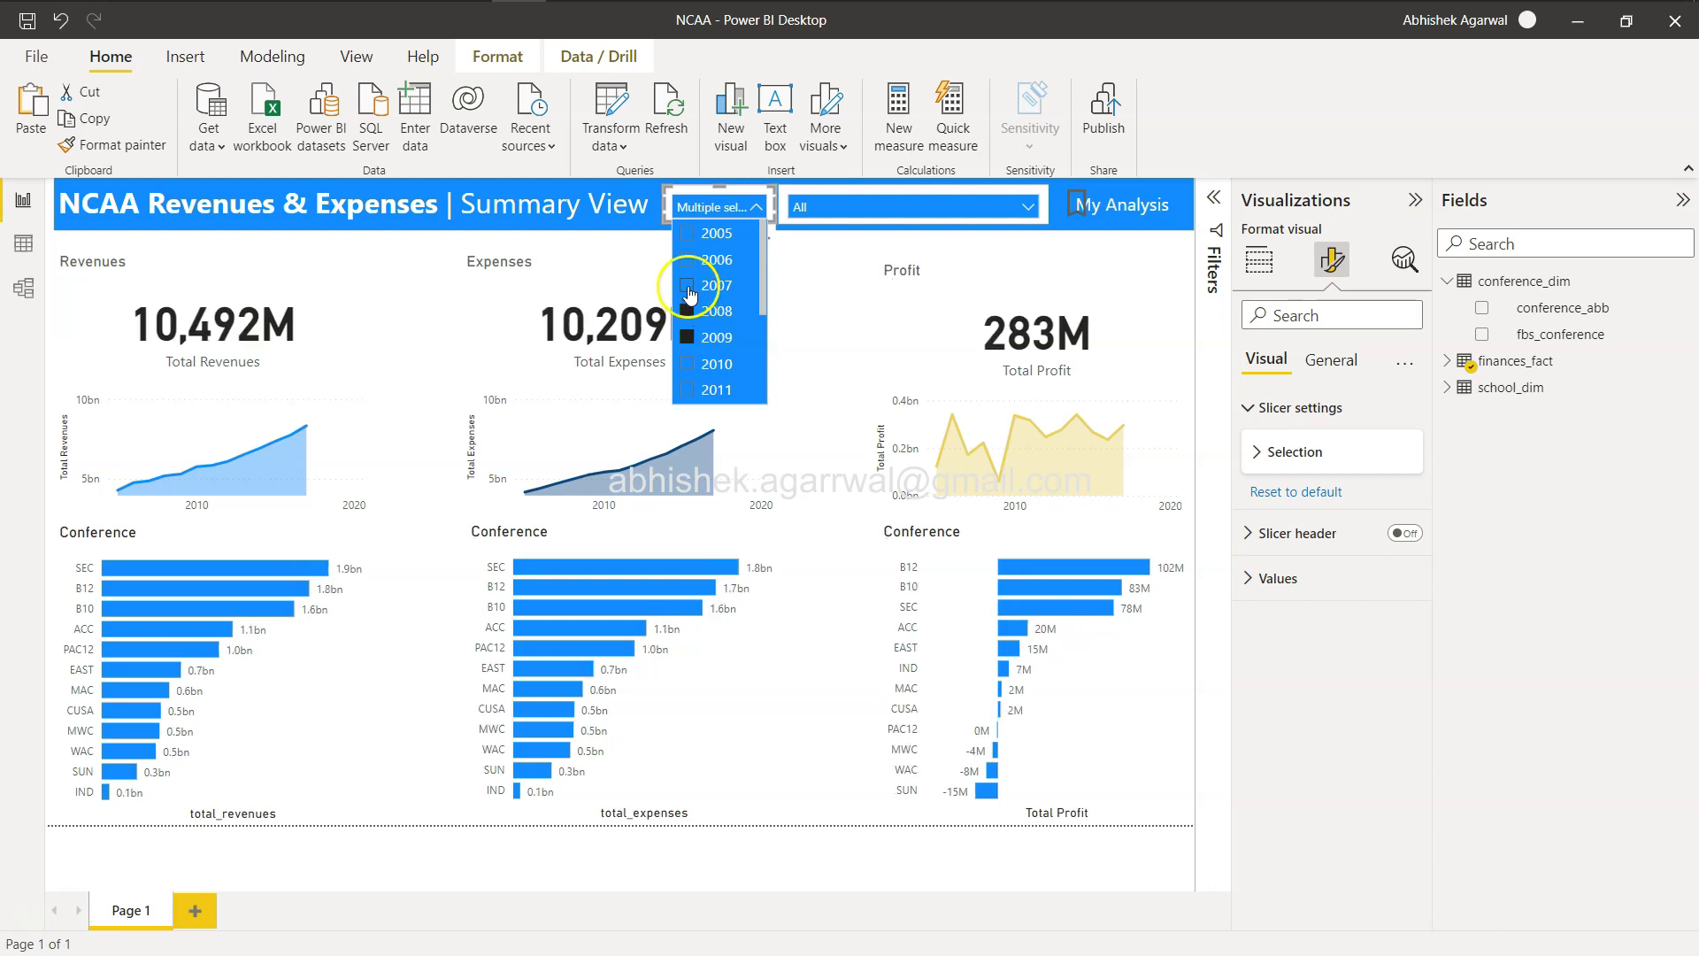
click(689, 286)
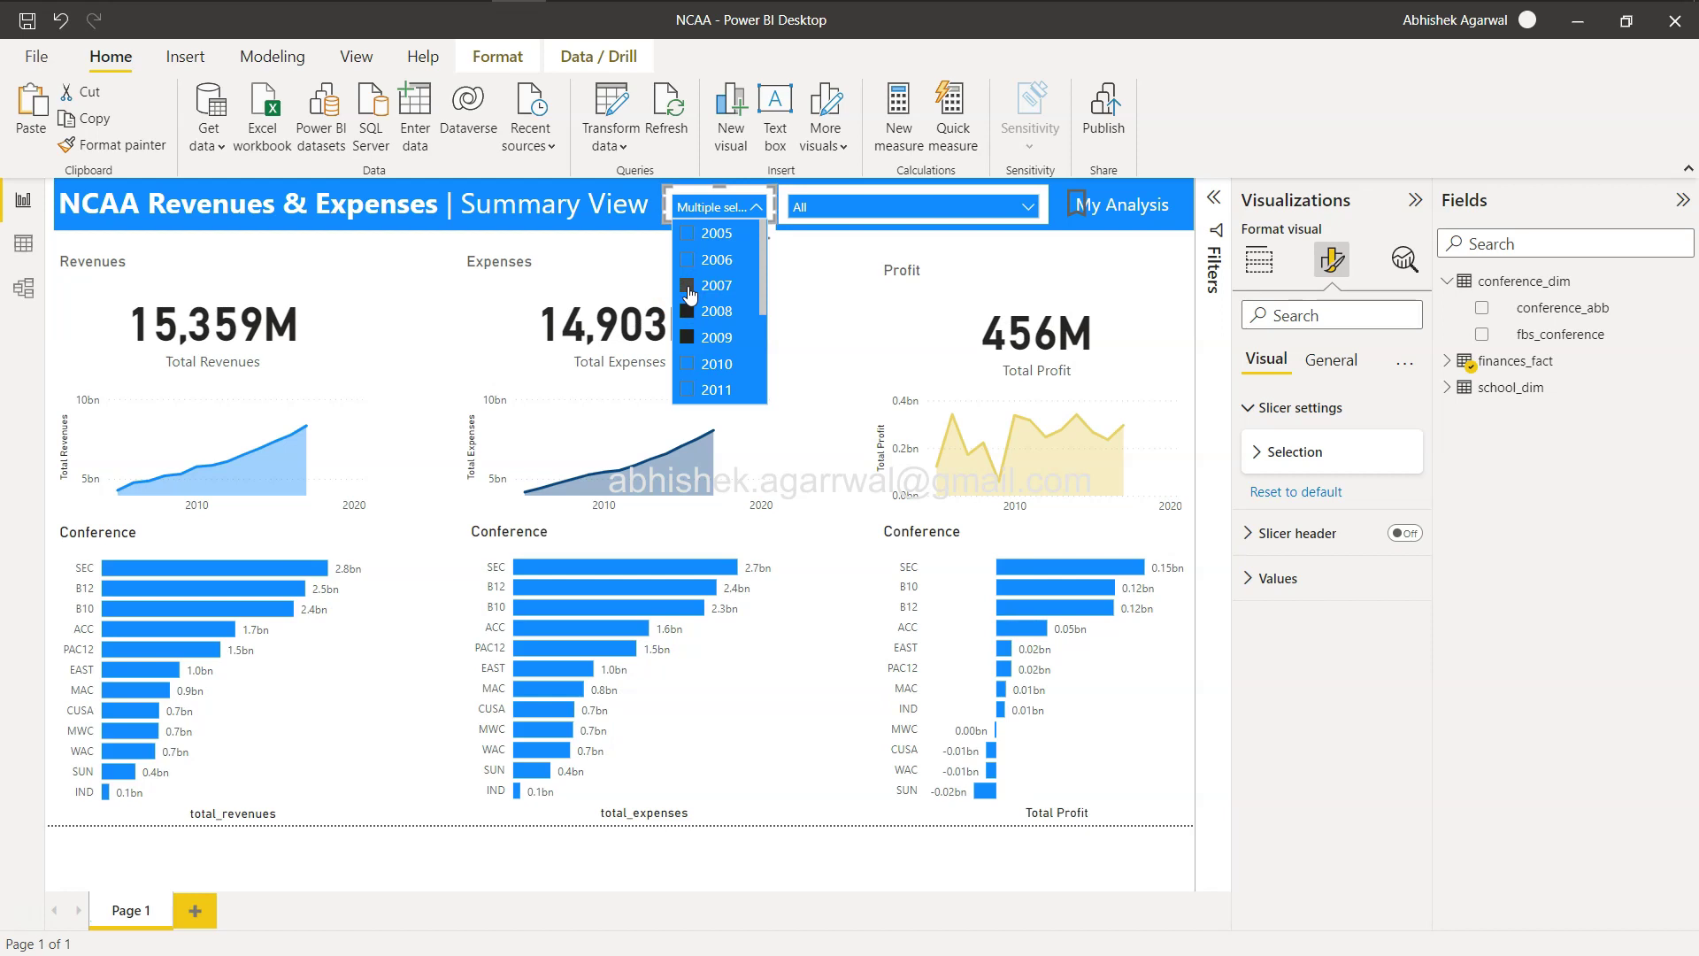
click(688, 287)
Try 2008, 2007 and 2006 alone, then clear back to All years (78,977M revenues)
click(688, 312)
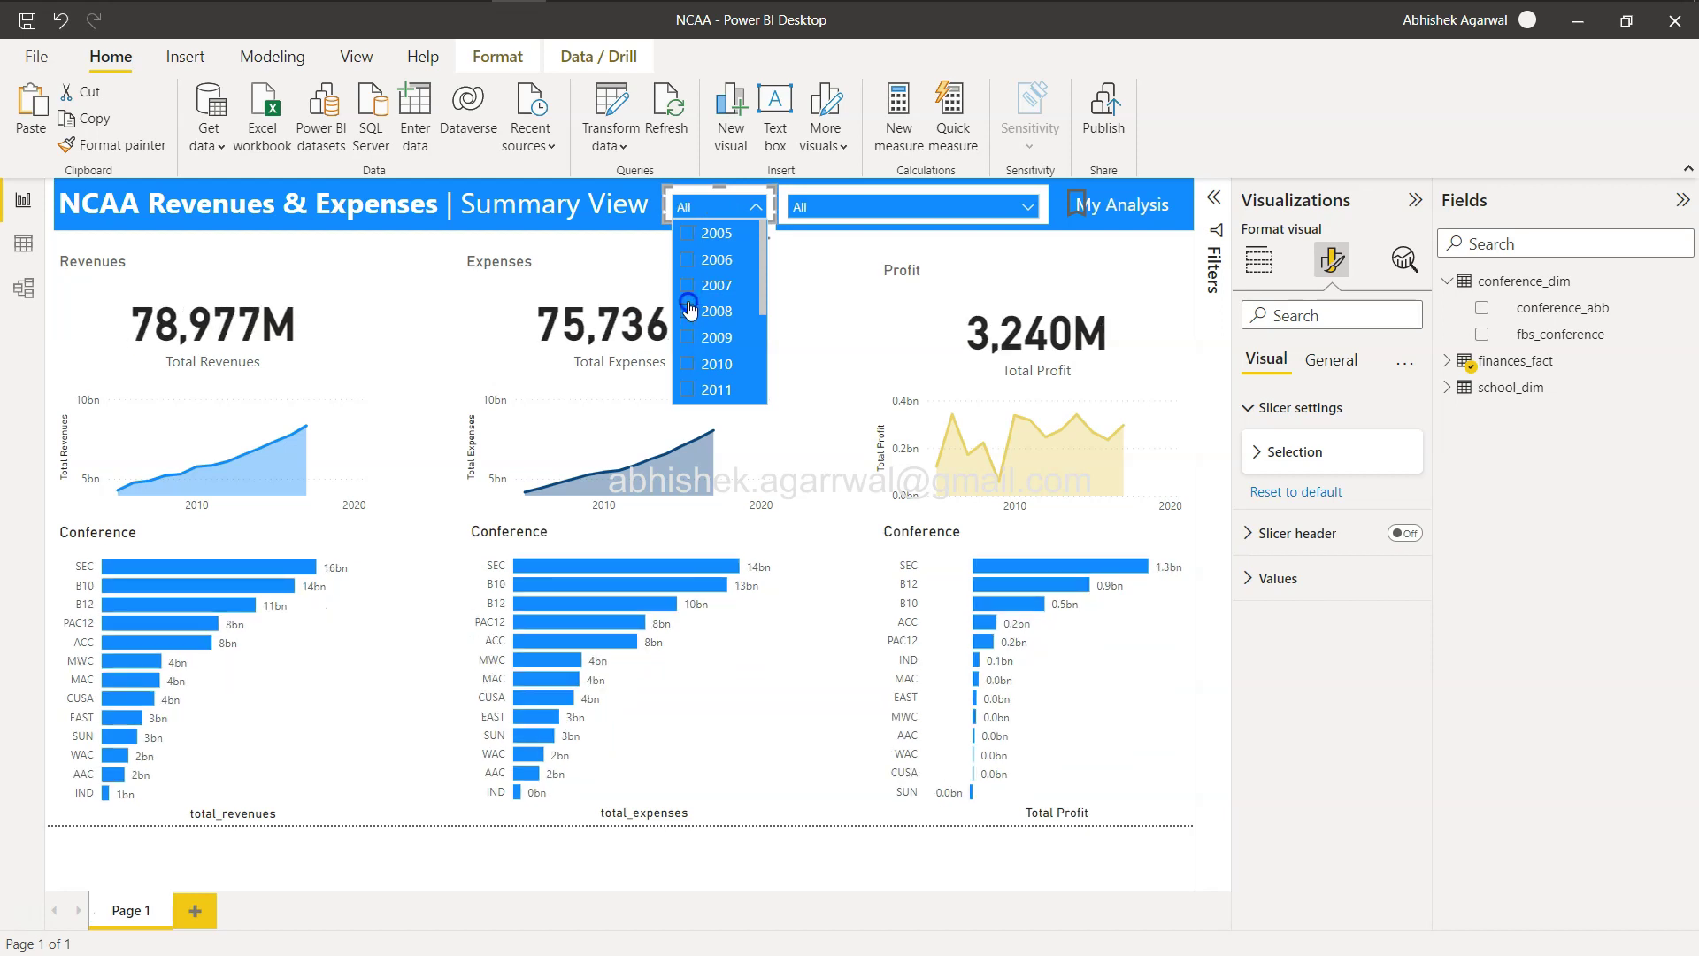
click(689, 284)
click(690, 259)
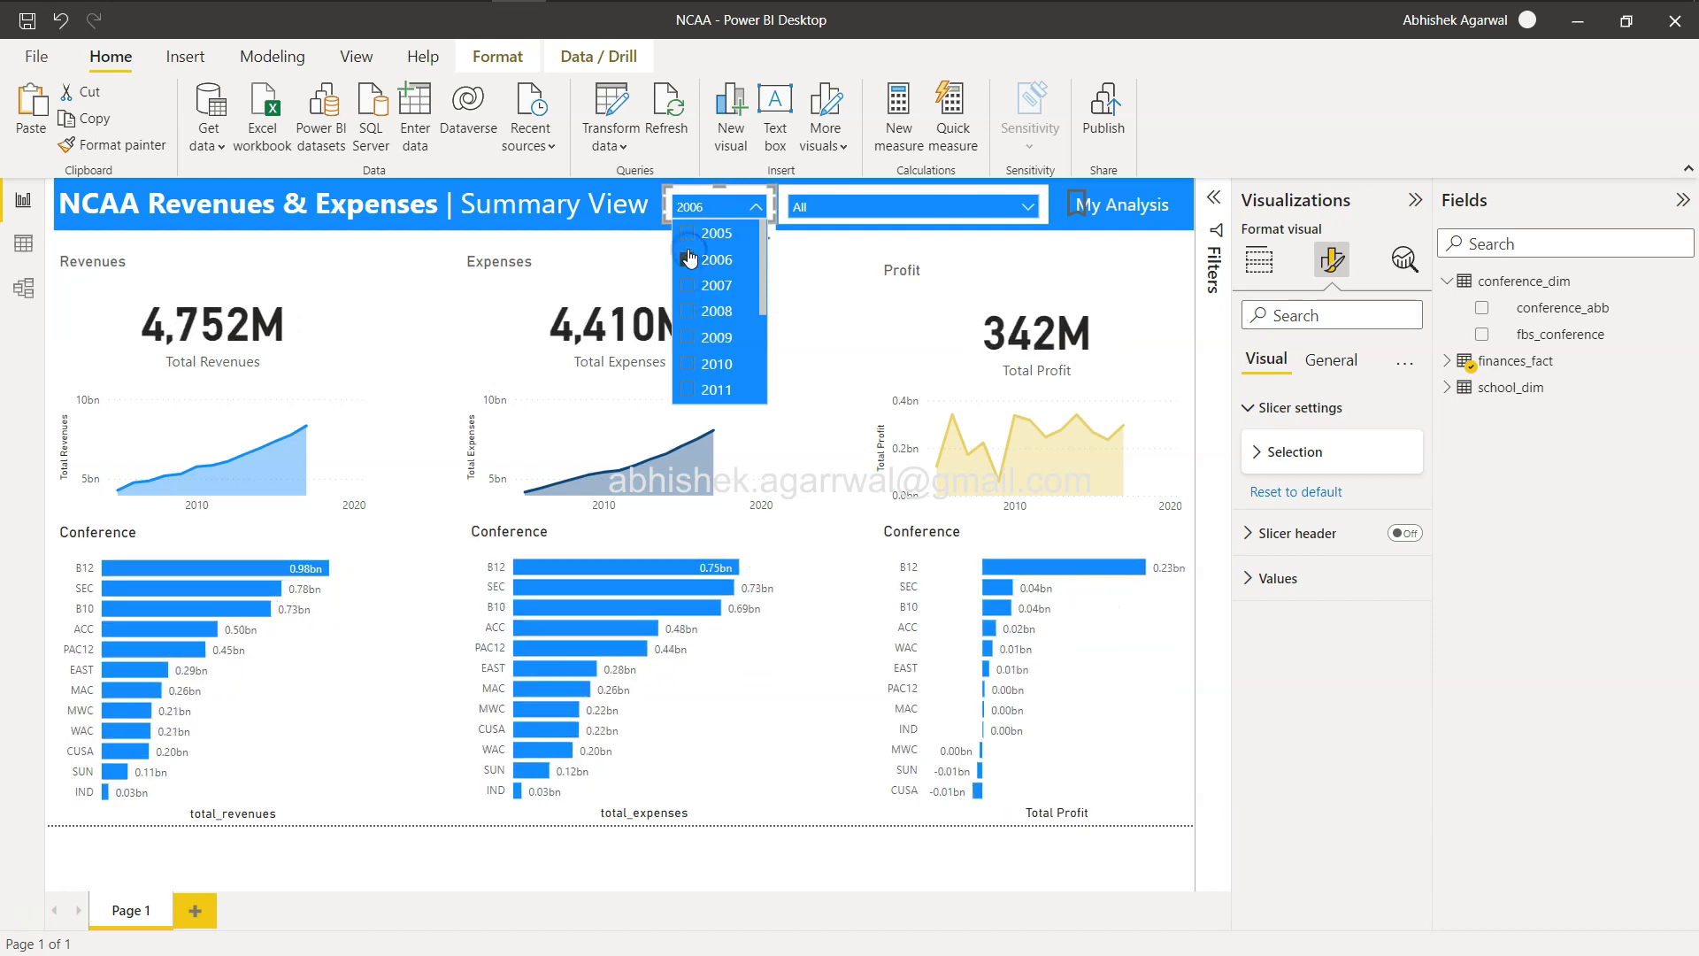
click(690, 261)
click(759, 206)
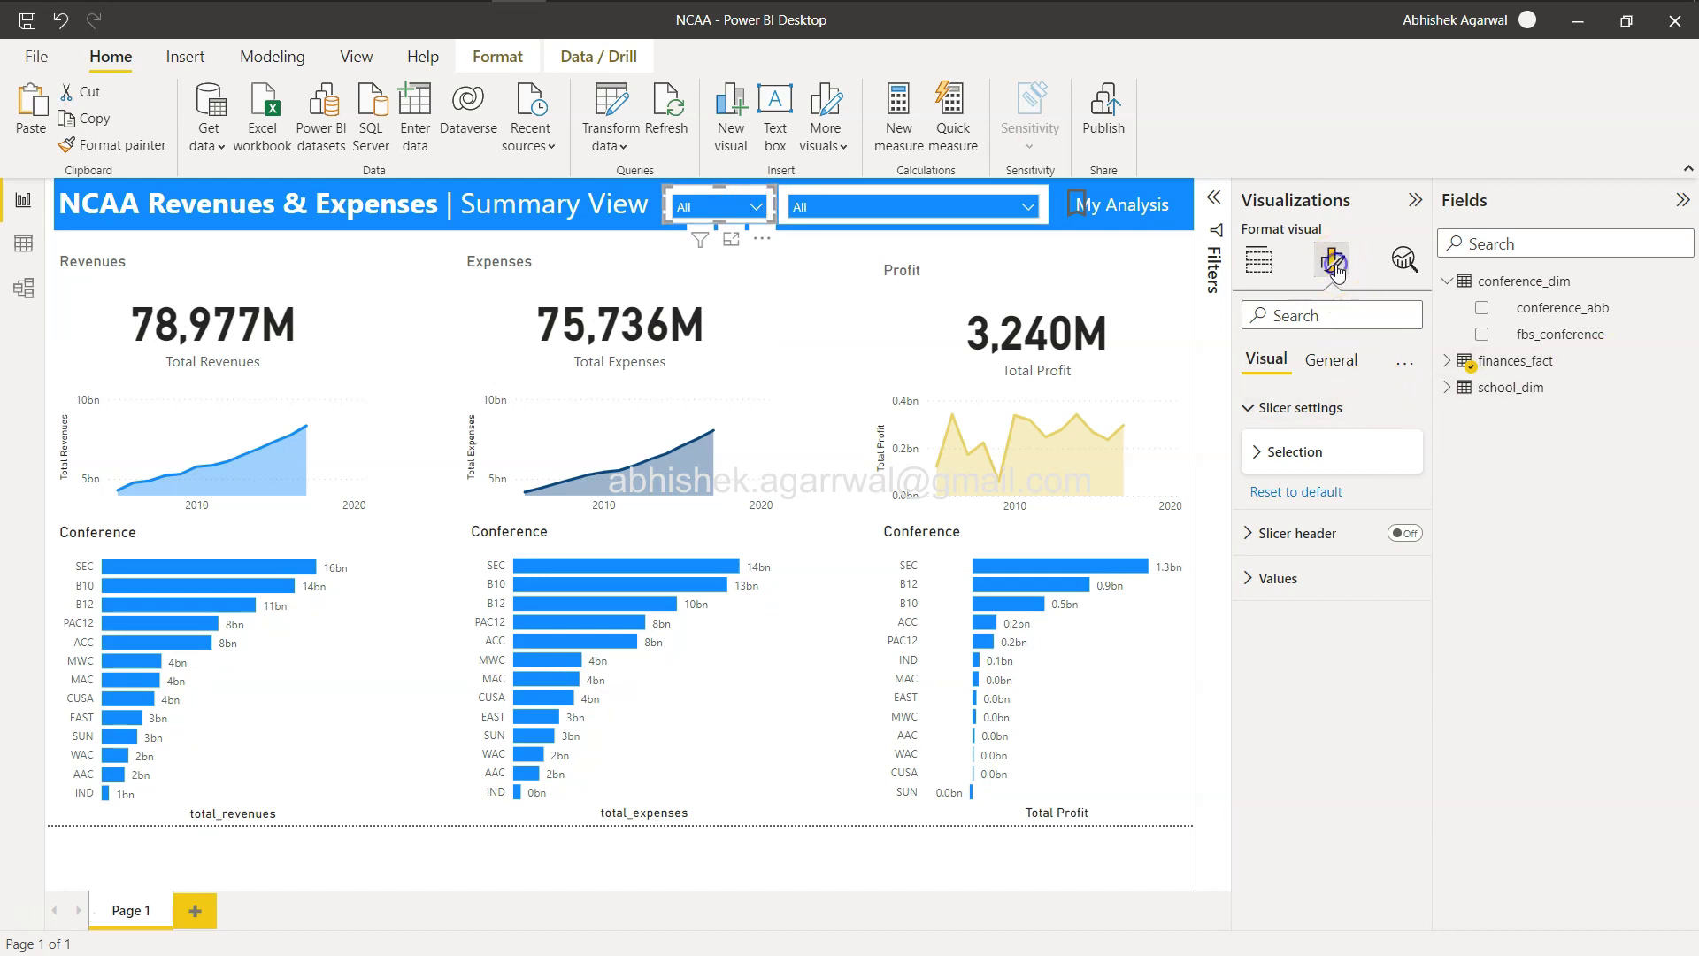
Turn on Single select in the year slicer's Slicer settings > Selection
click(1285, 412)
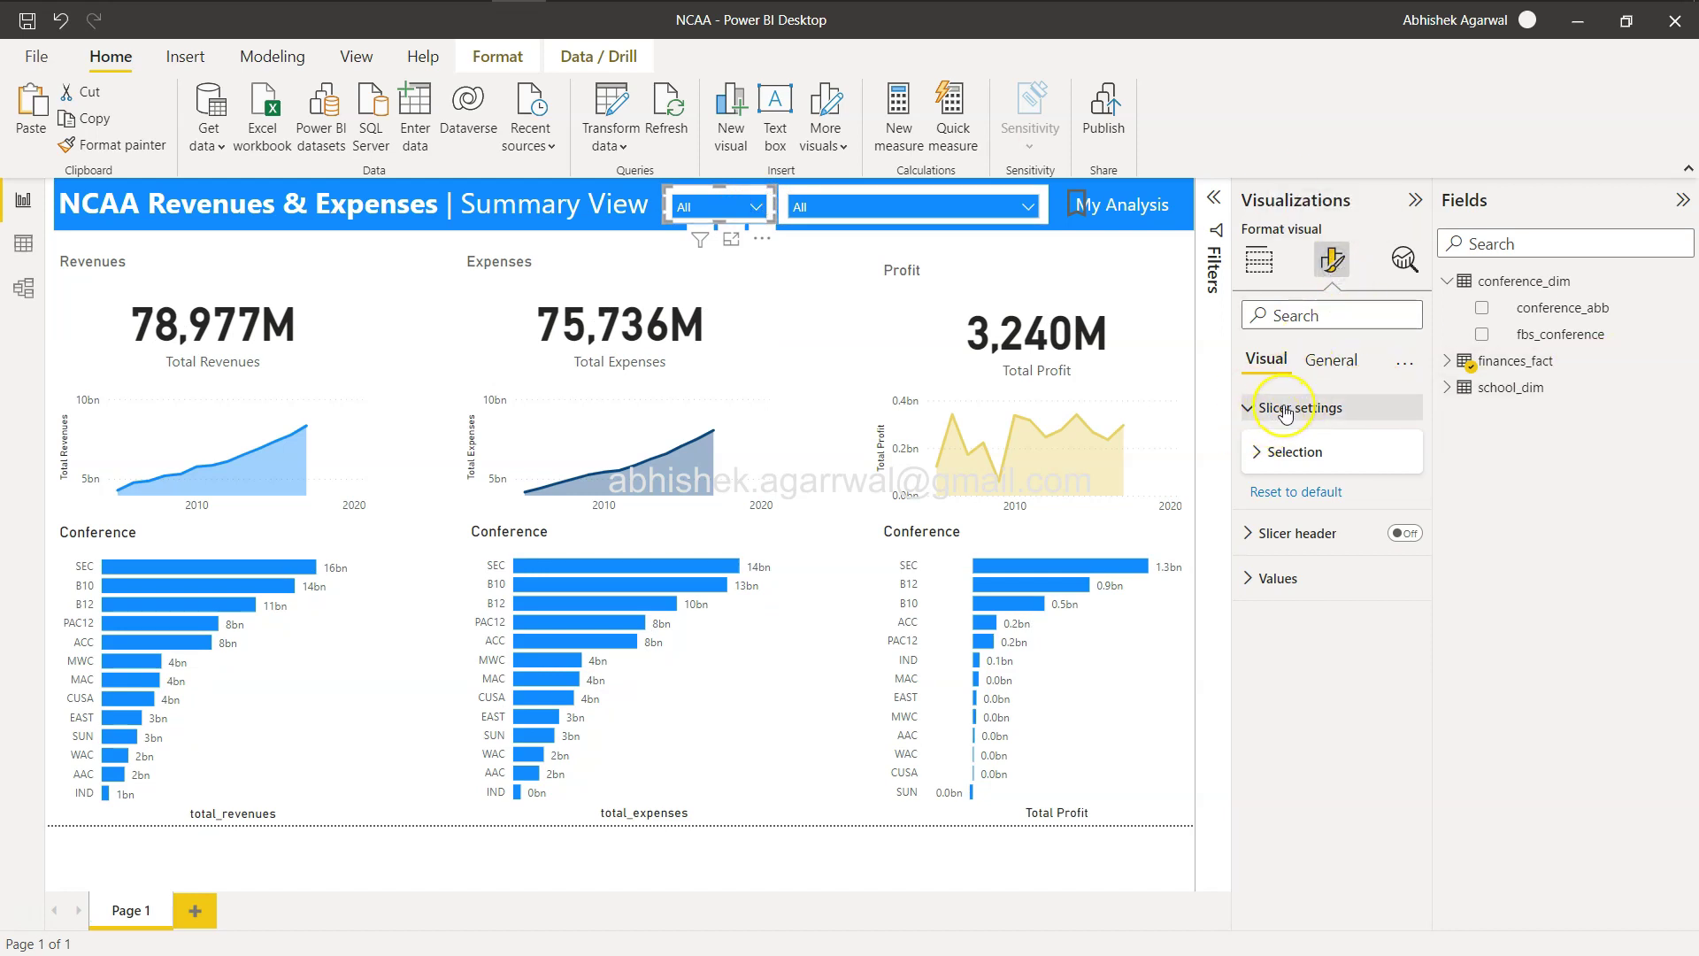
click(1258, 453)
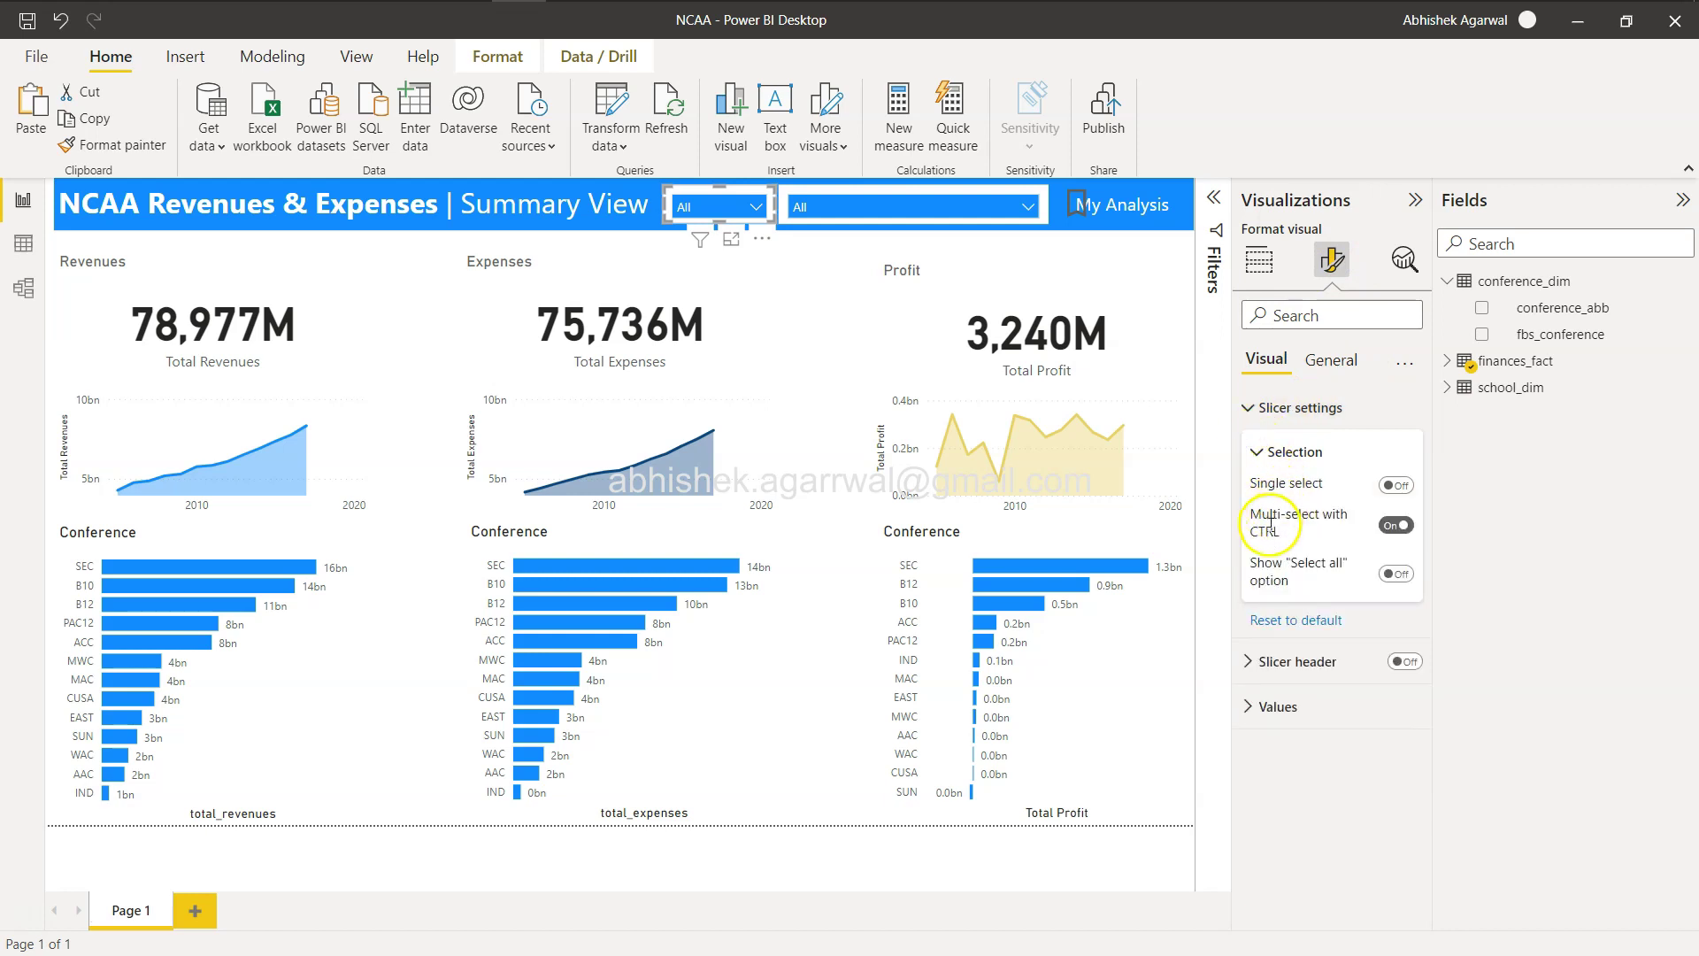
mouse_move(1319, 527)
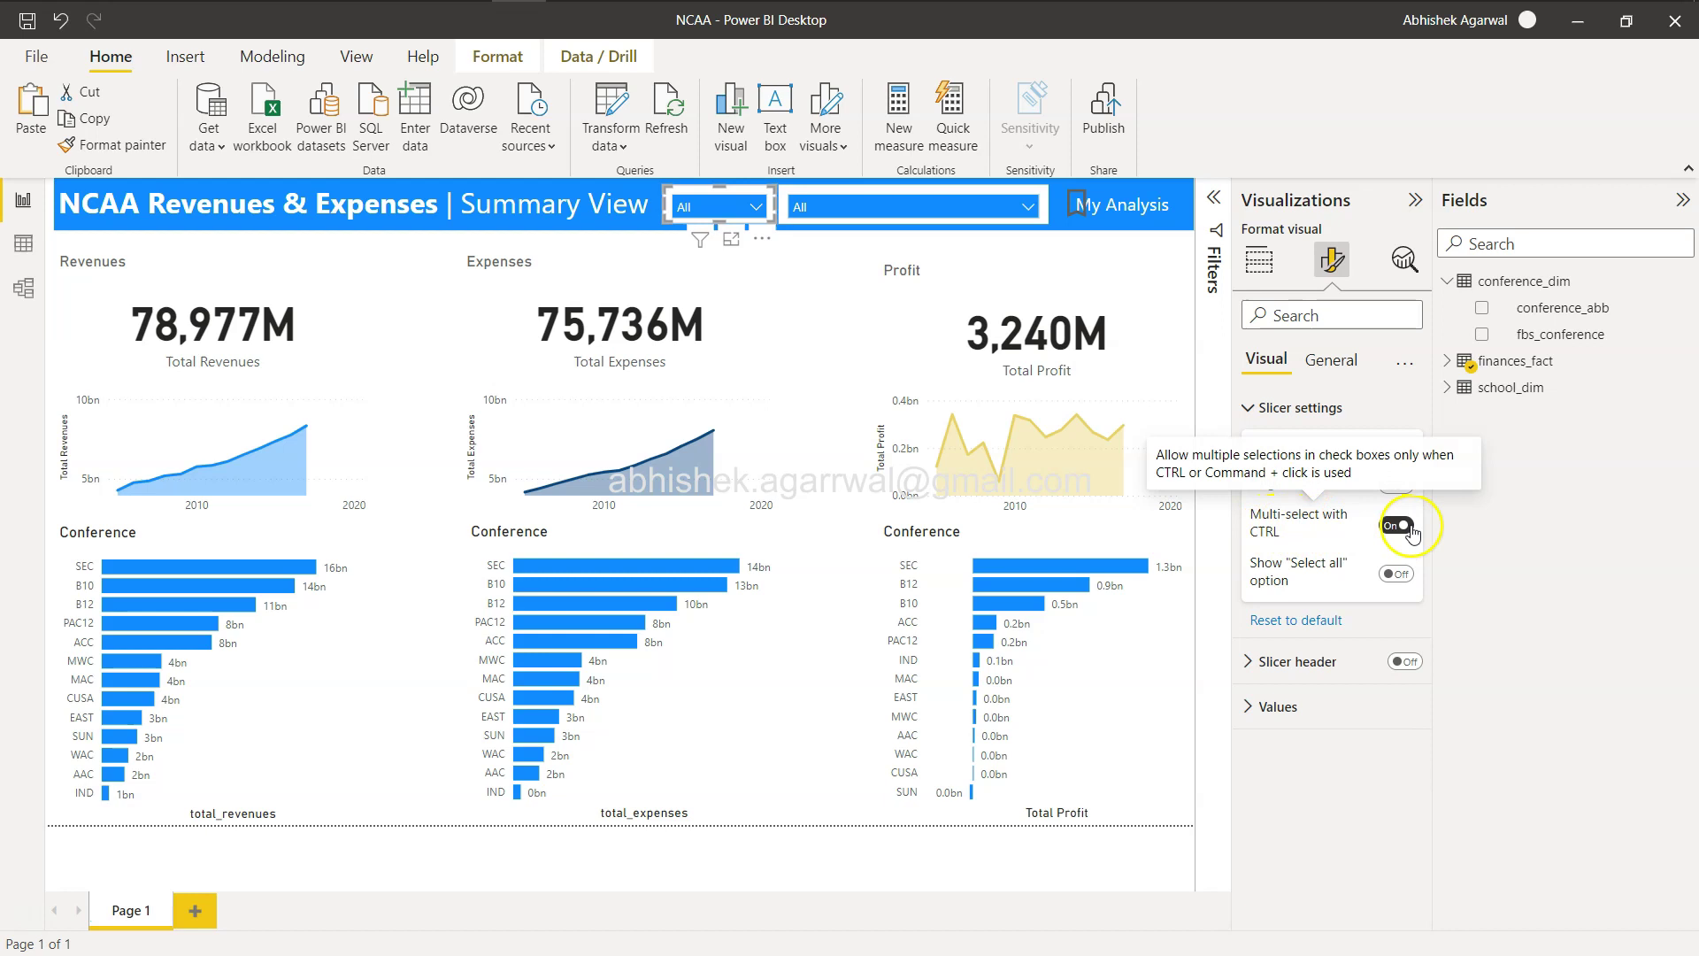
click(1398, 485)
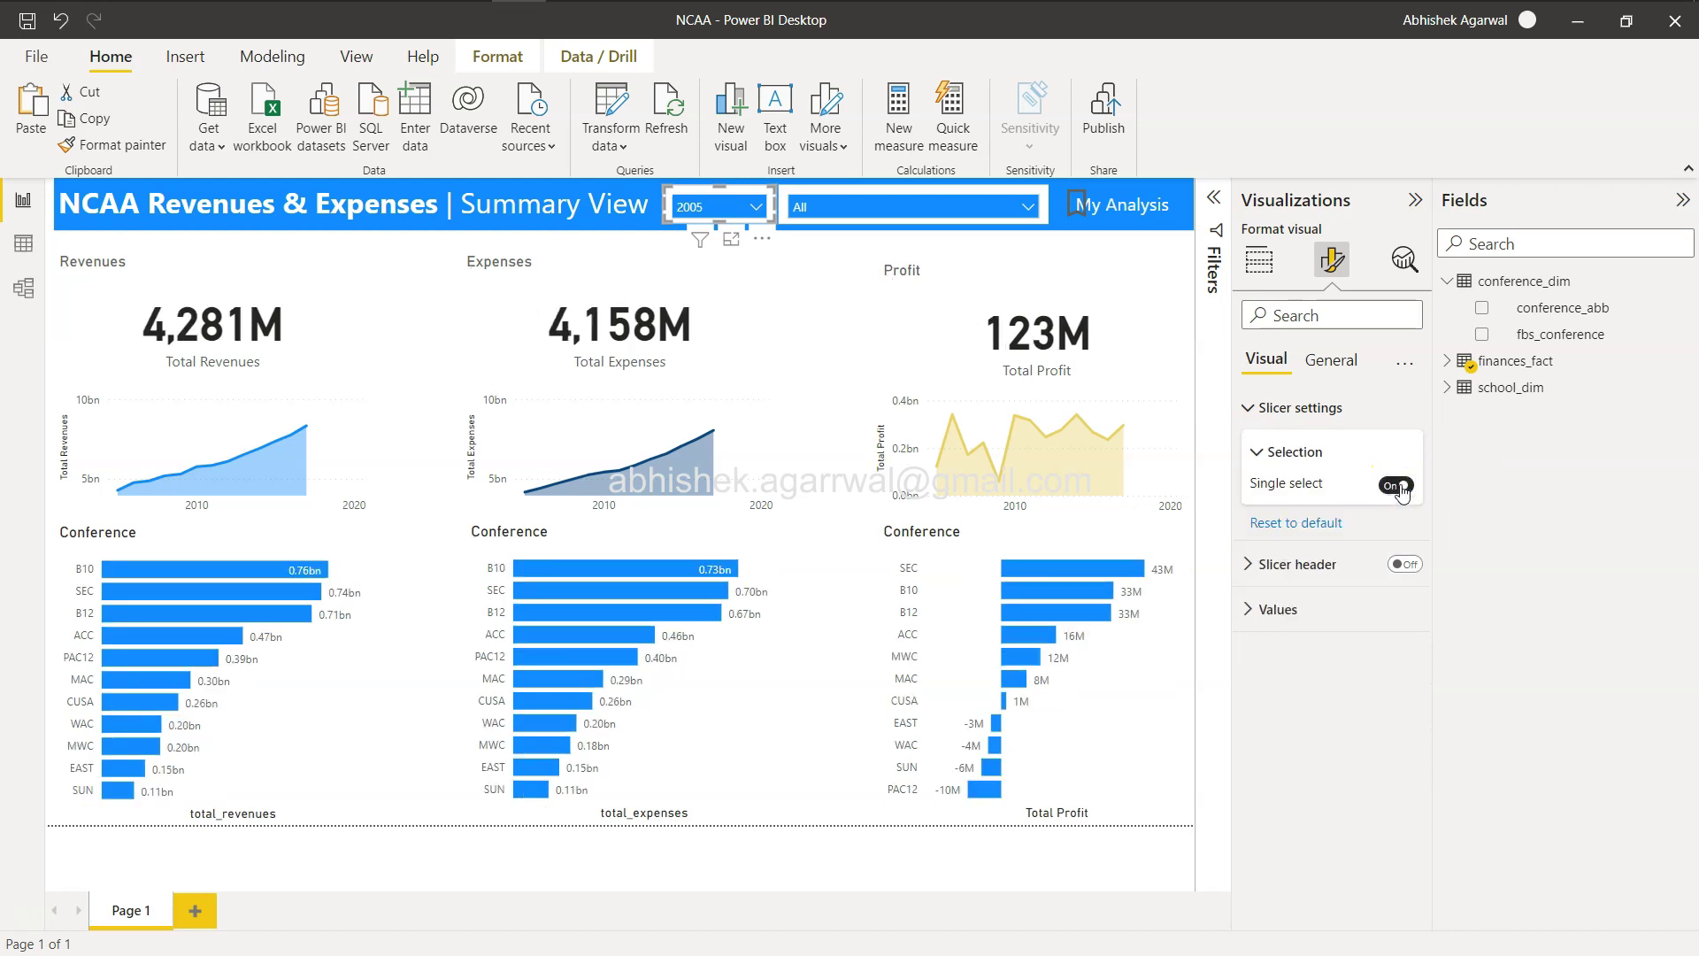
click(1403, 489)
Switch the report through 2006, 2007, 2008 and 2009, ending on 2005 (4,281M revenues)
click(761, 215)
click(700, 261)
click(715, 212)
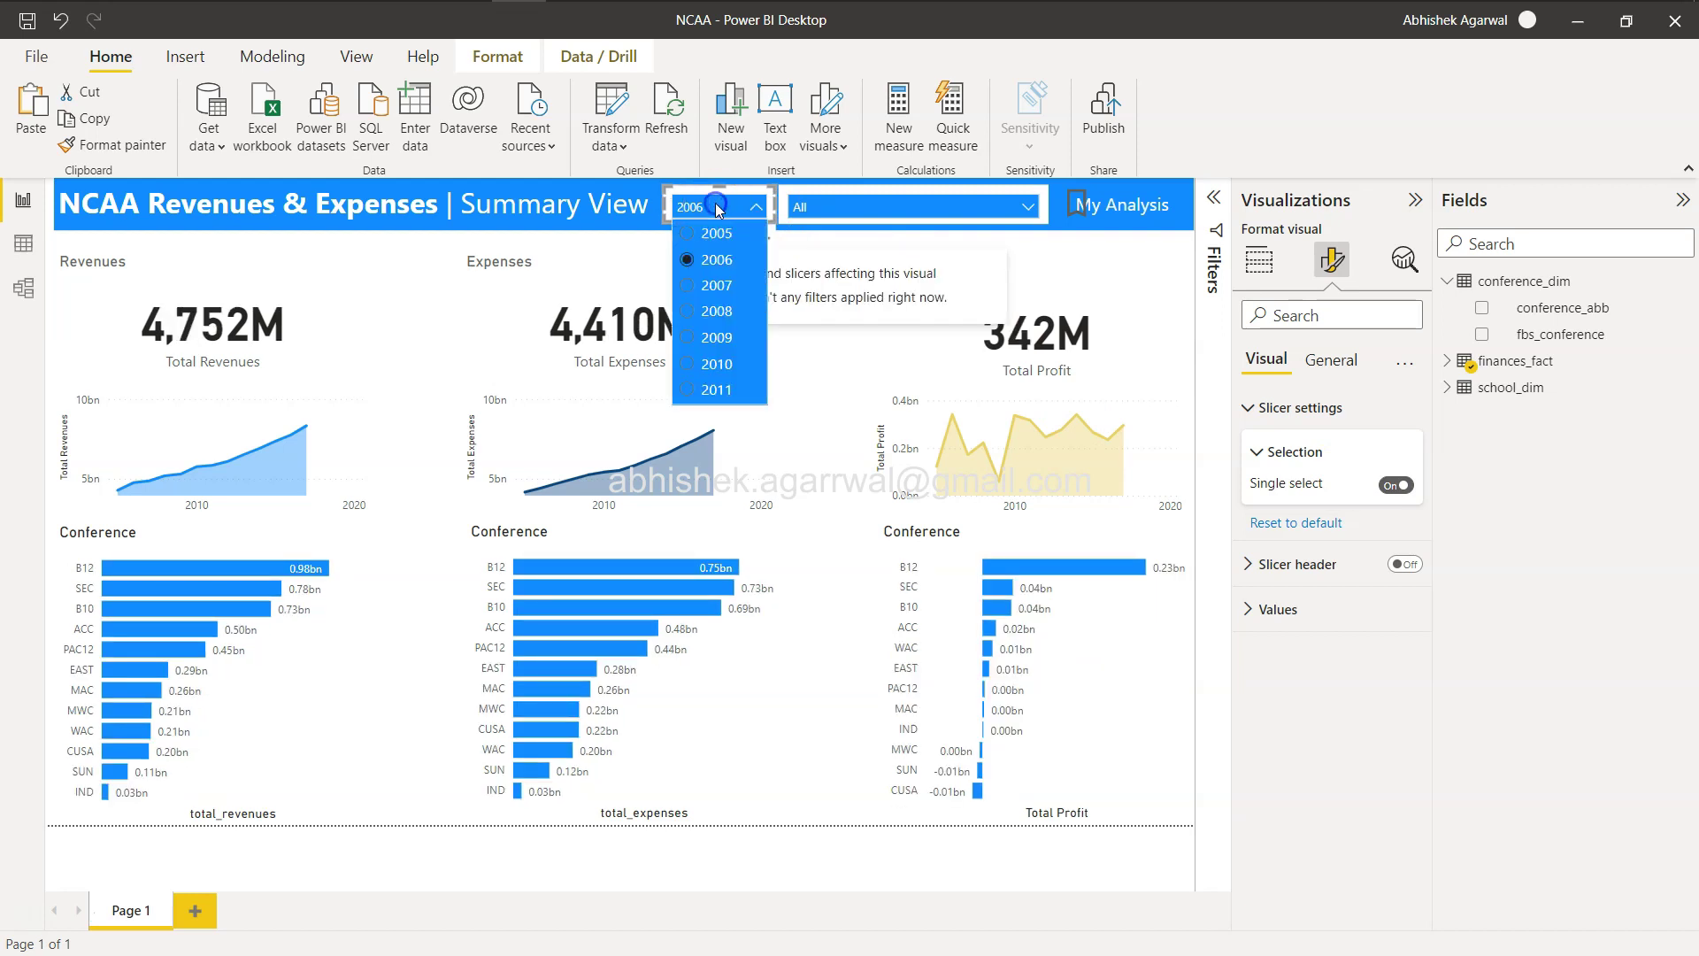
click(690, 288)
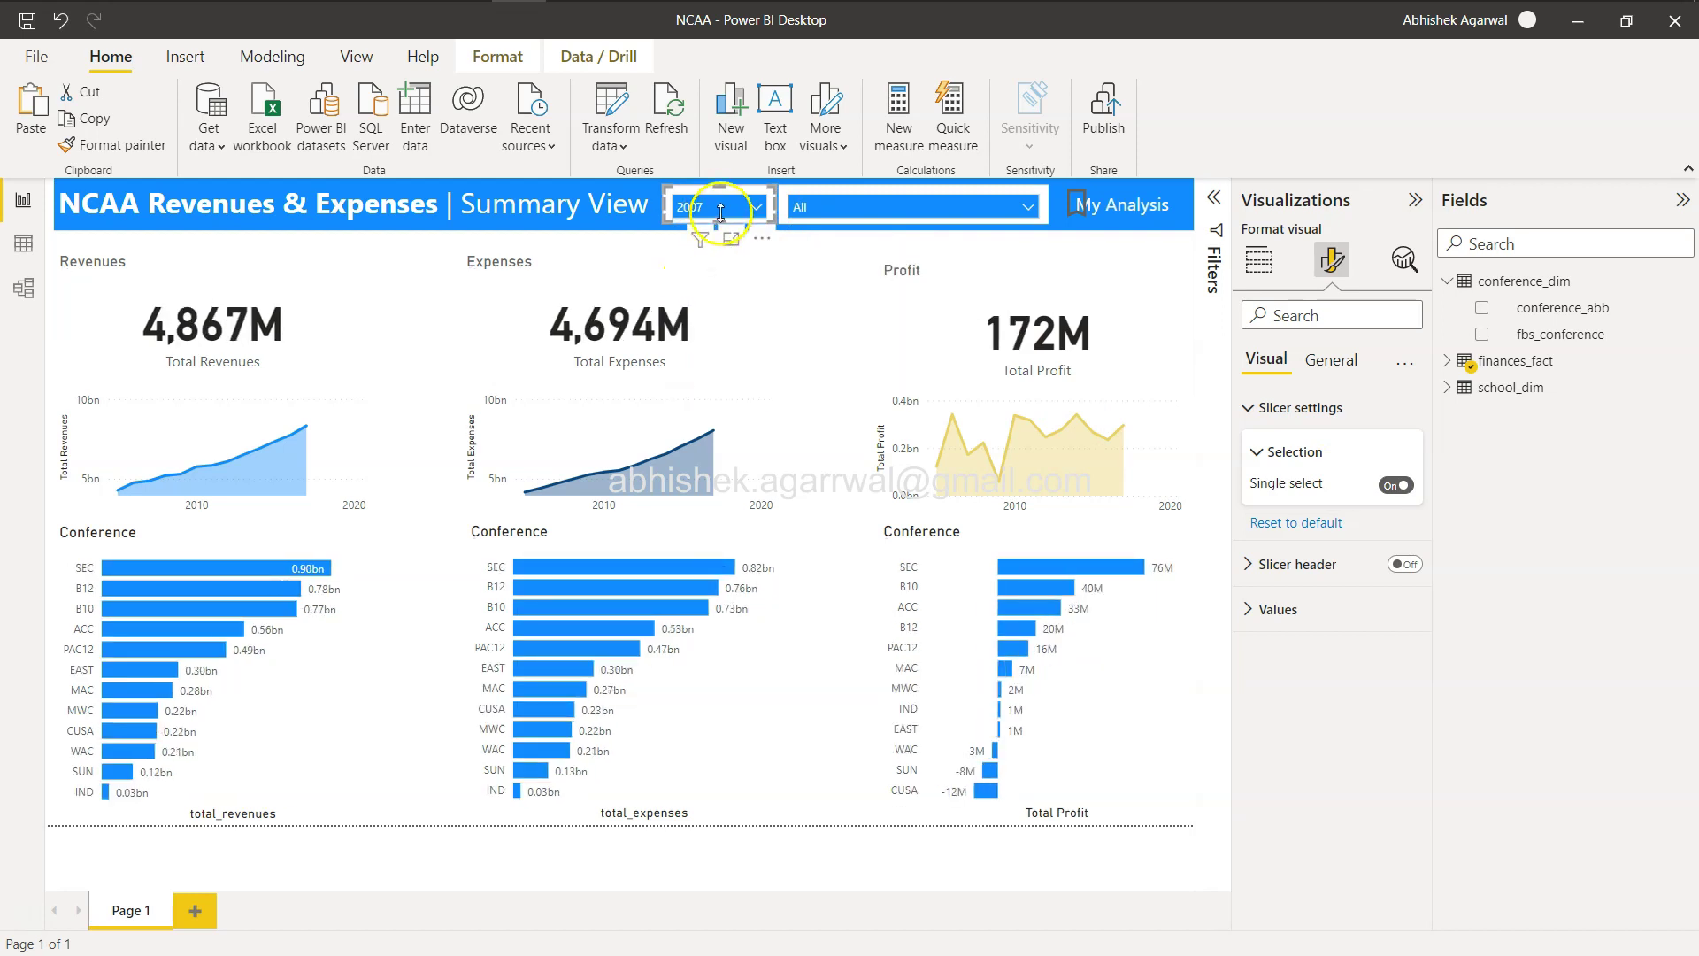
click(717, 207)
click(708, 310)
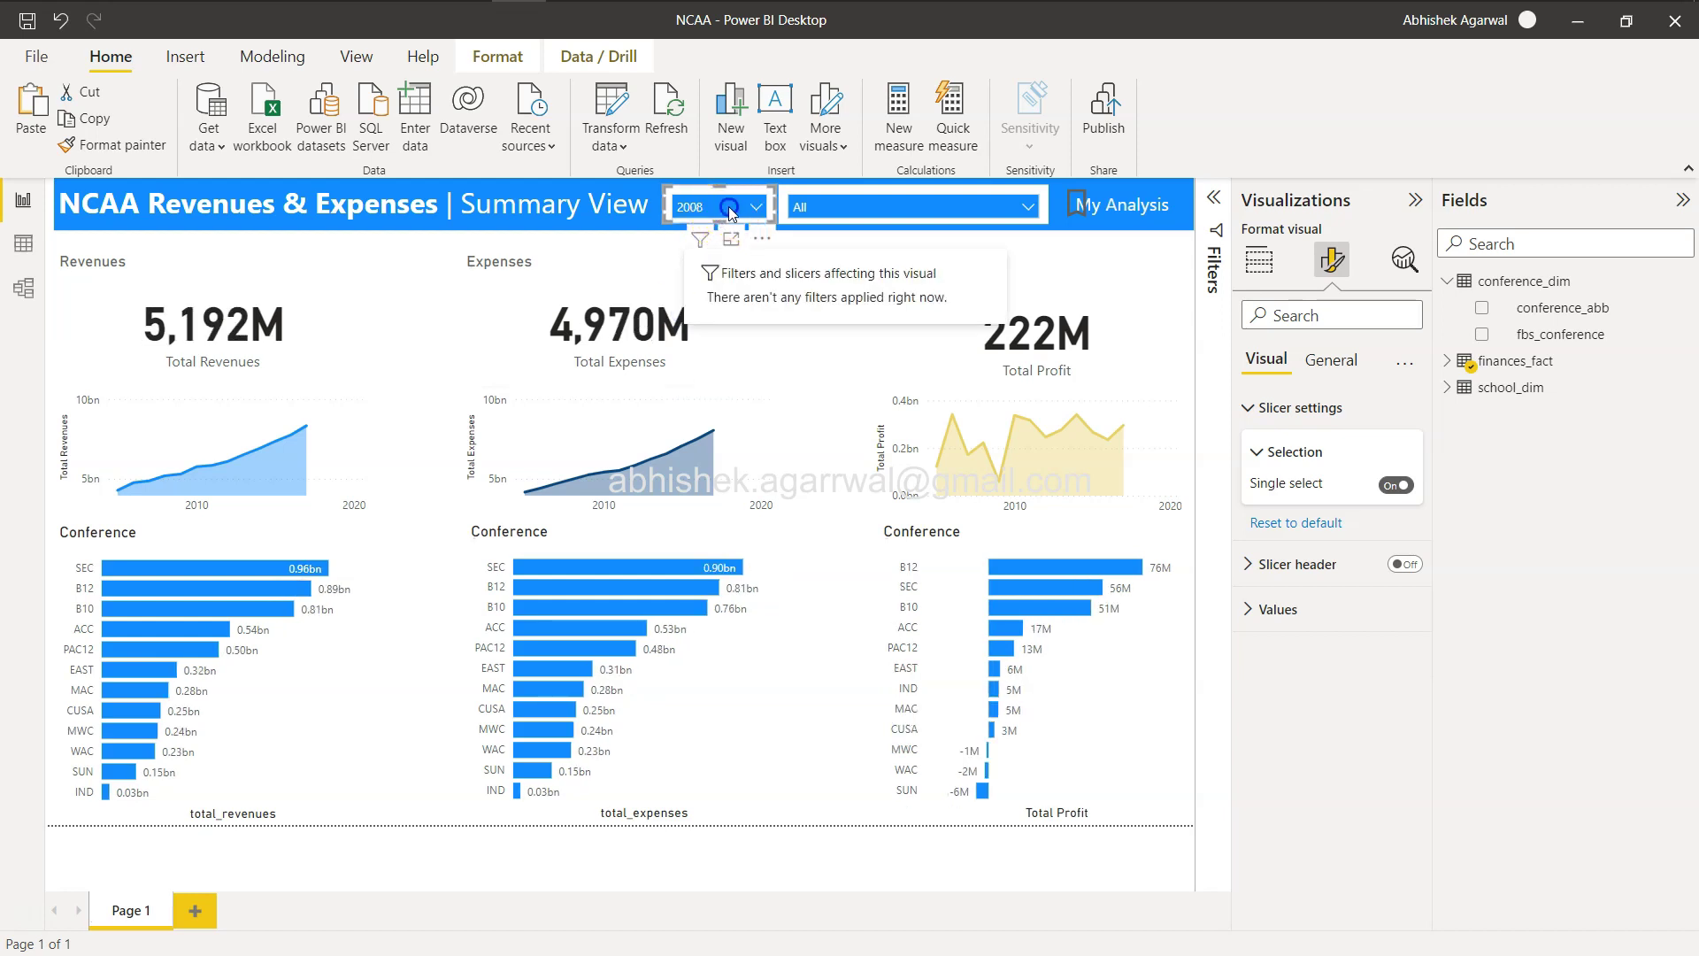
click(720, 210)
click(689, 337)
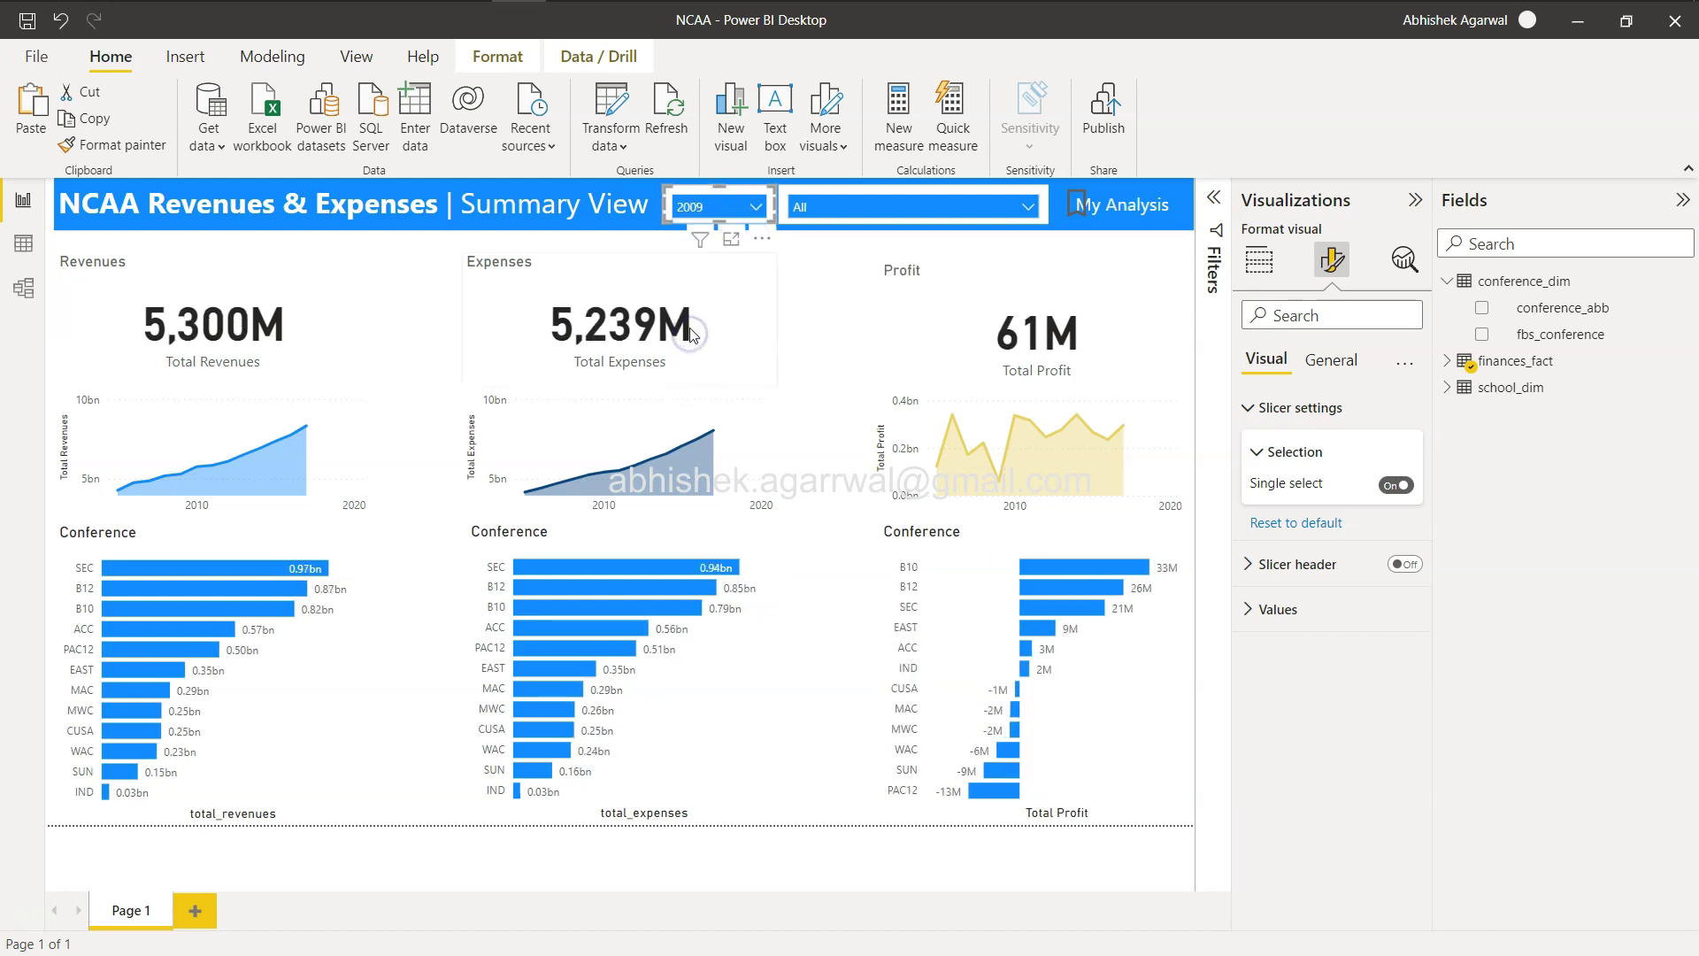
click(726, 207)
click(695, 233)
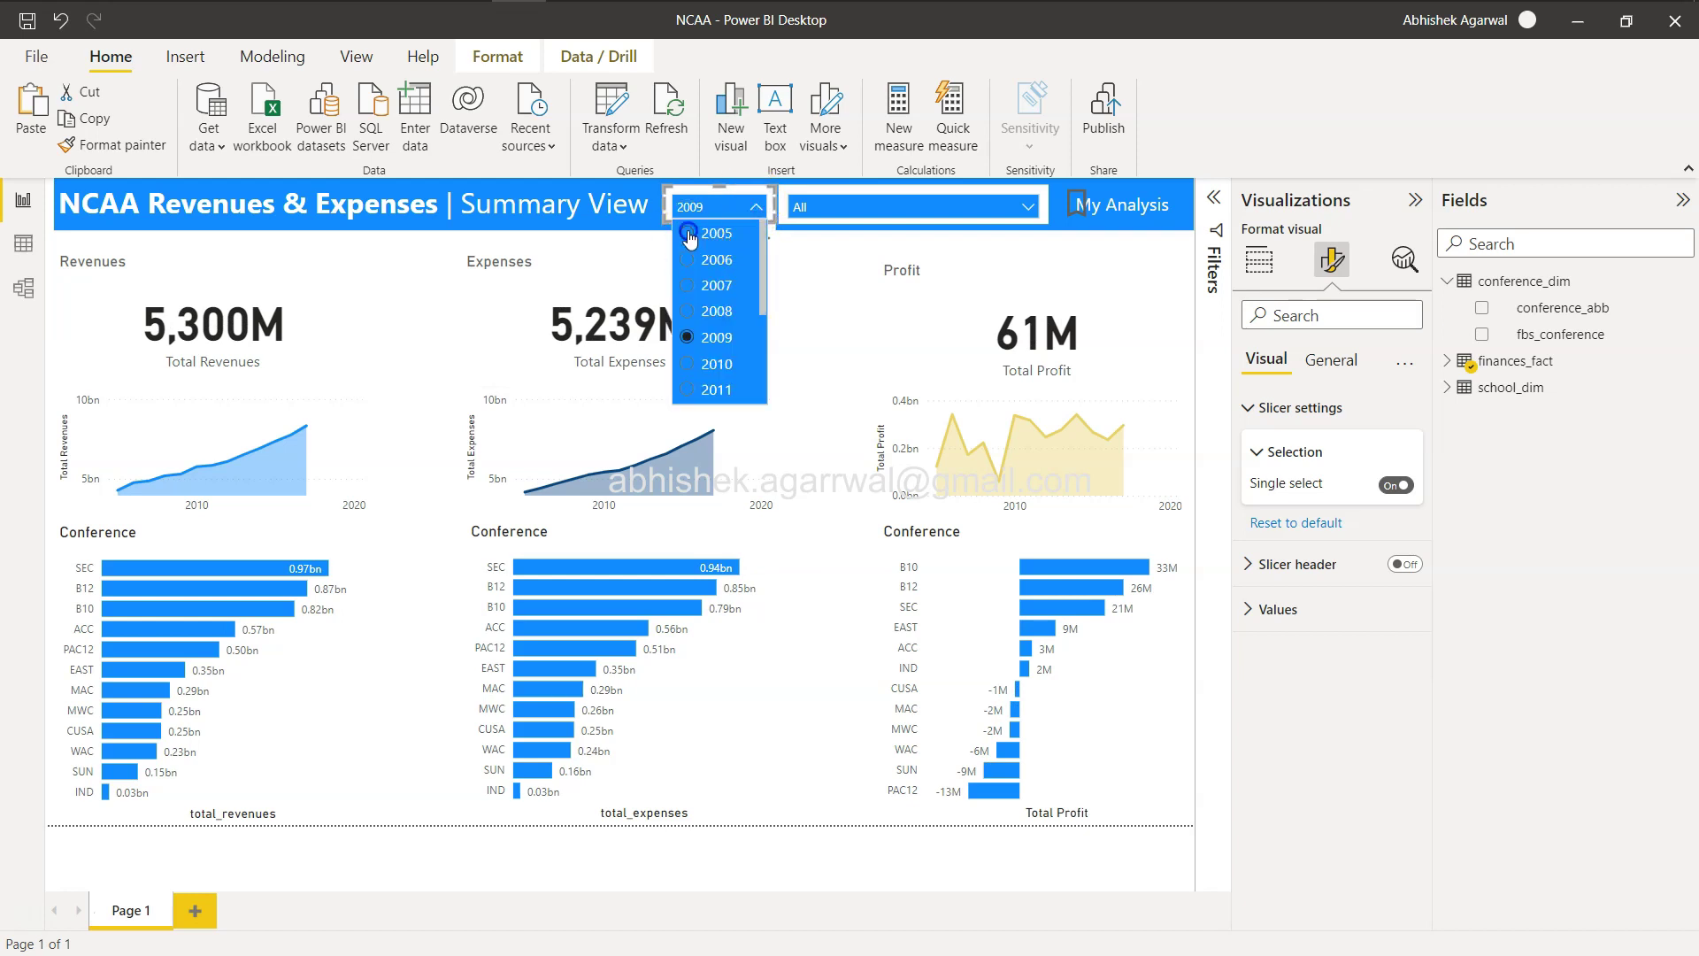
Turn Single select off and Show "Select all" on, then toggle Select all in the year list
click(1387, 486)
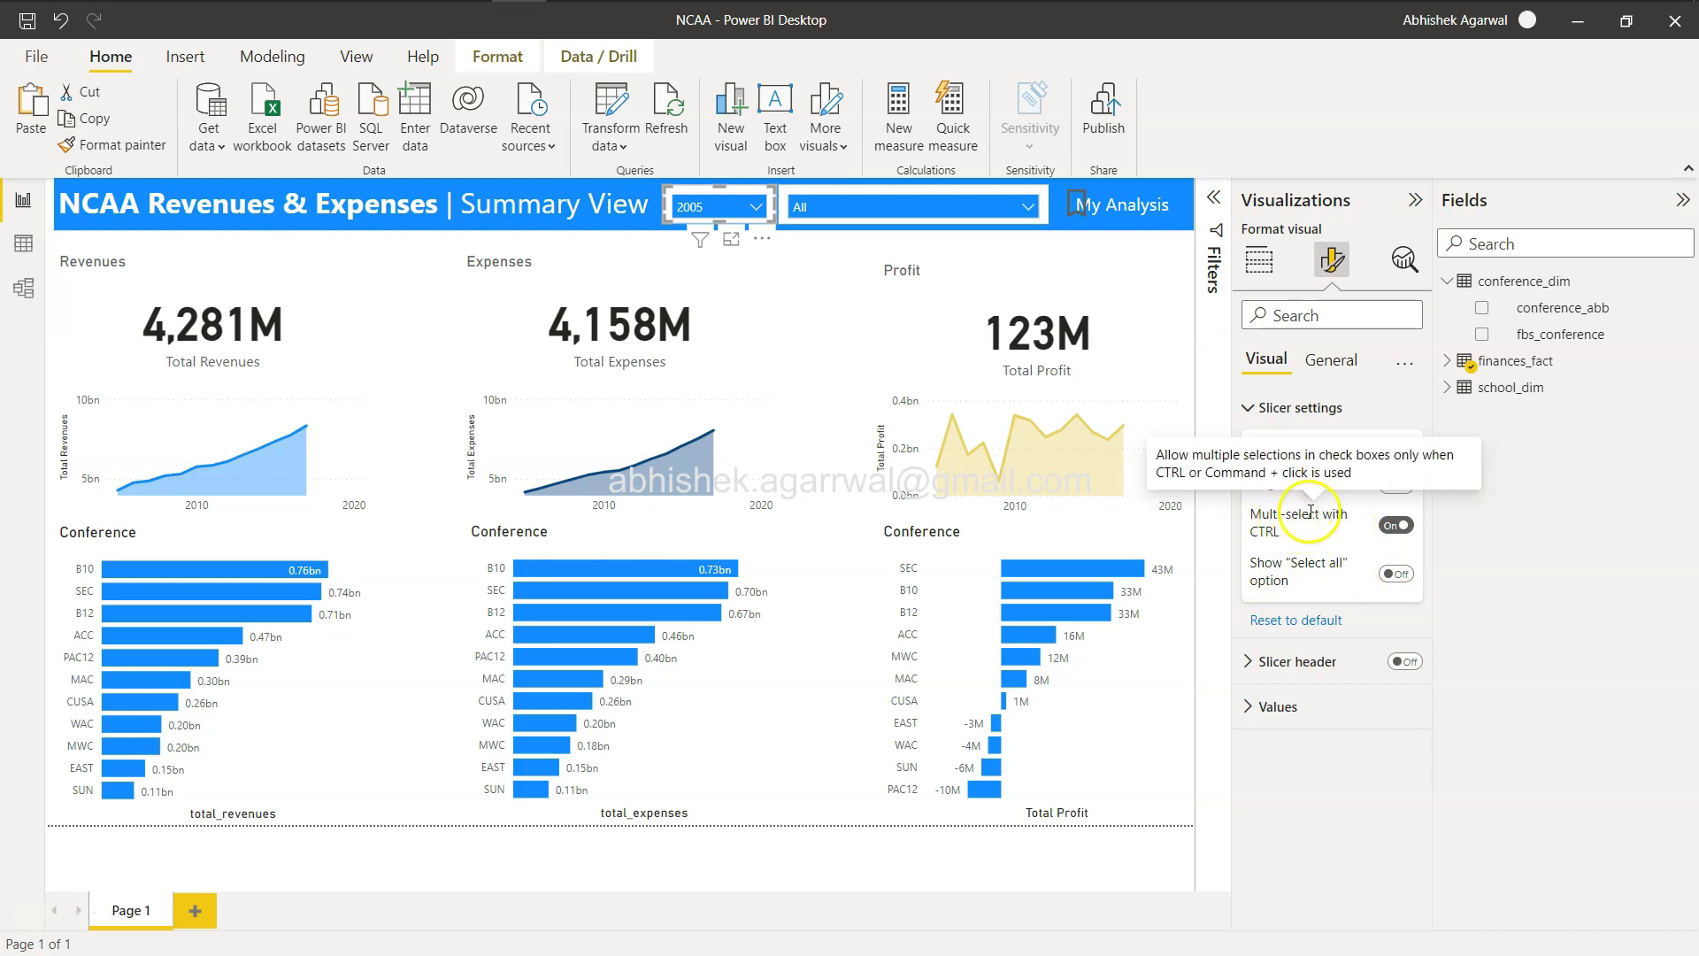
click(1397, 575)
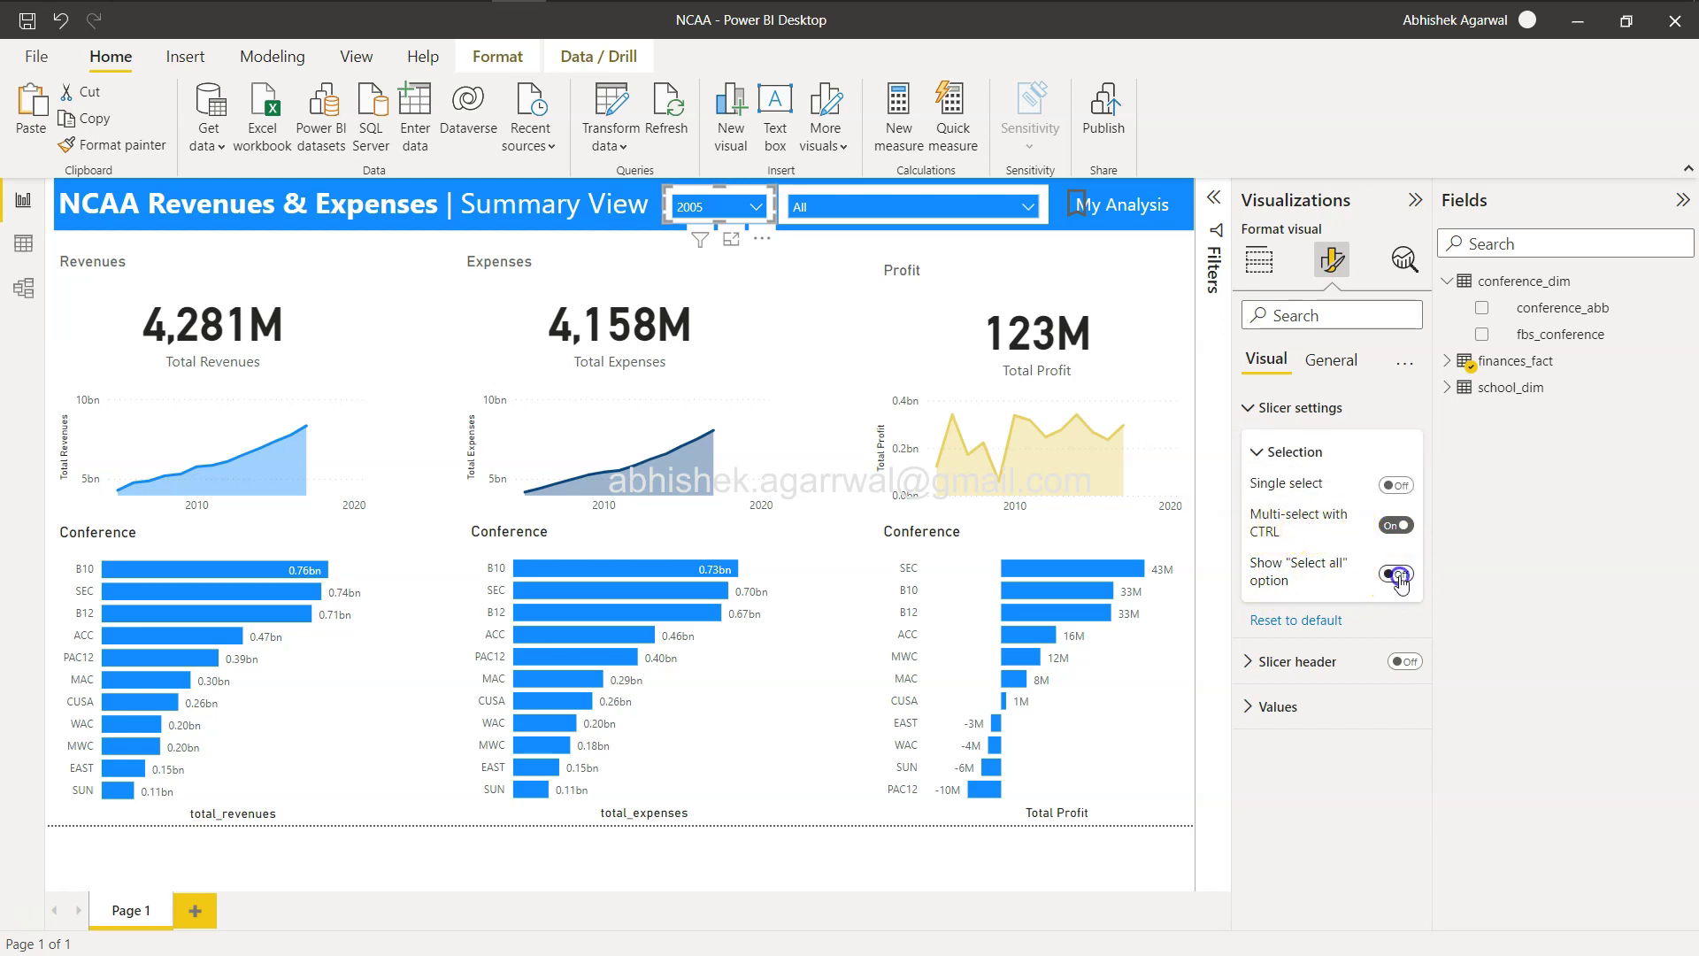
click(756, 206)
click(686, 235)
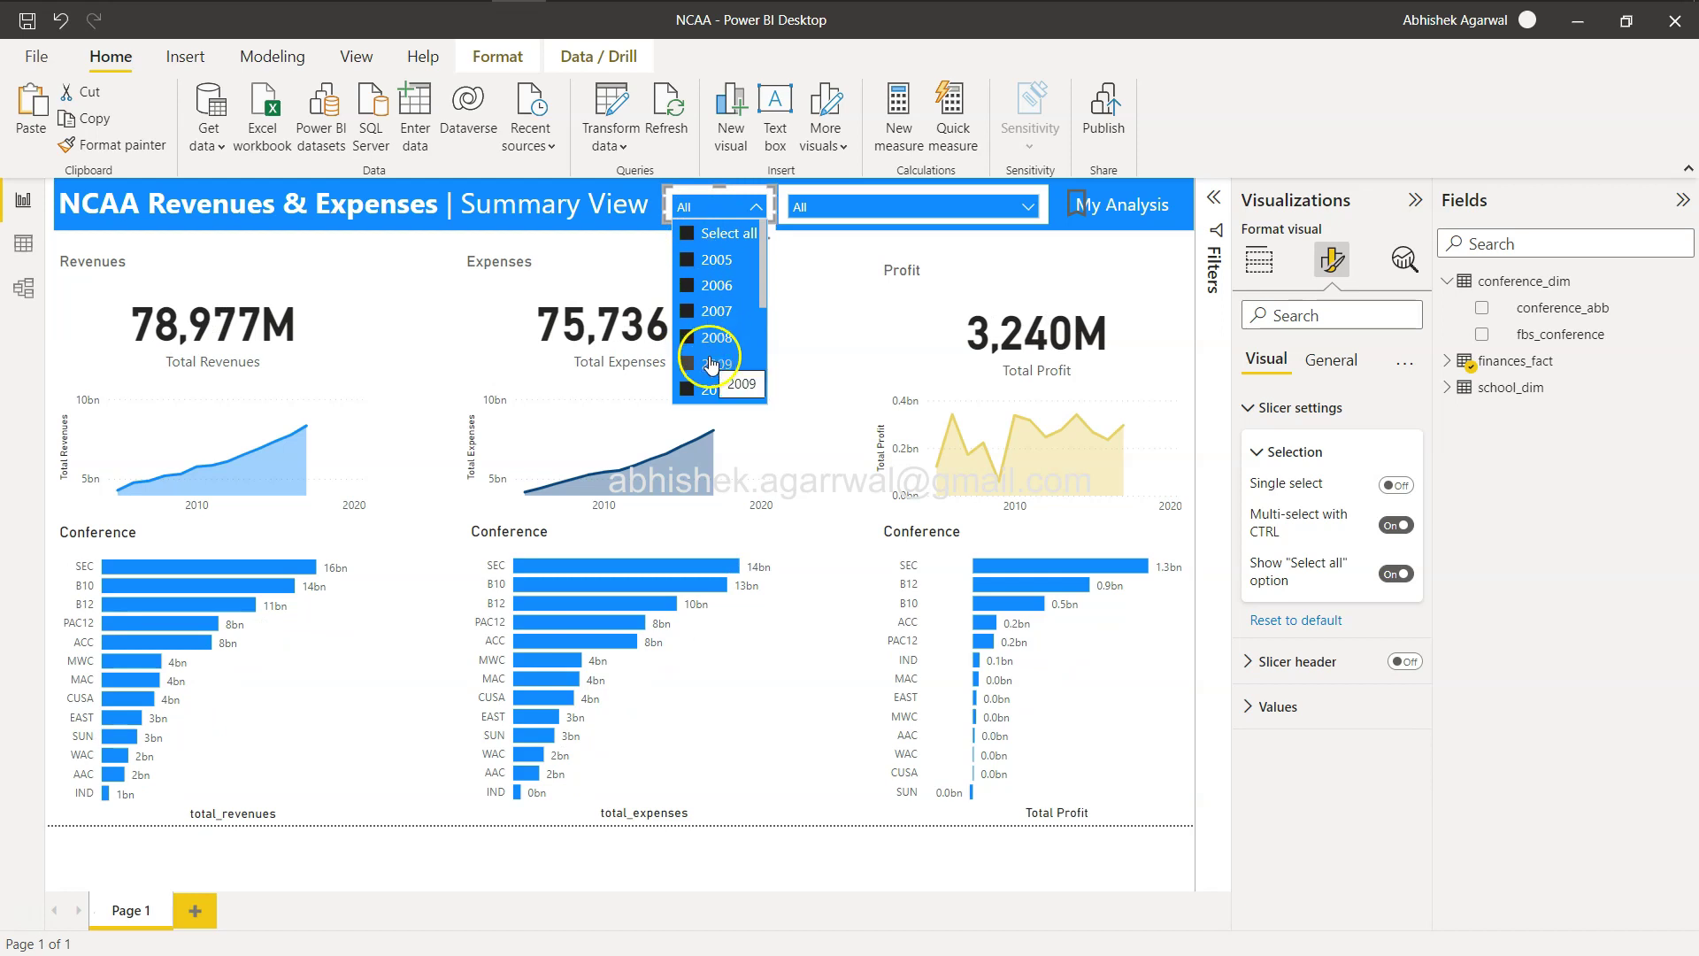
click(692, 241)
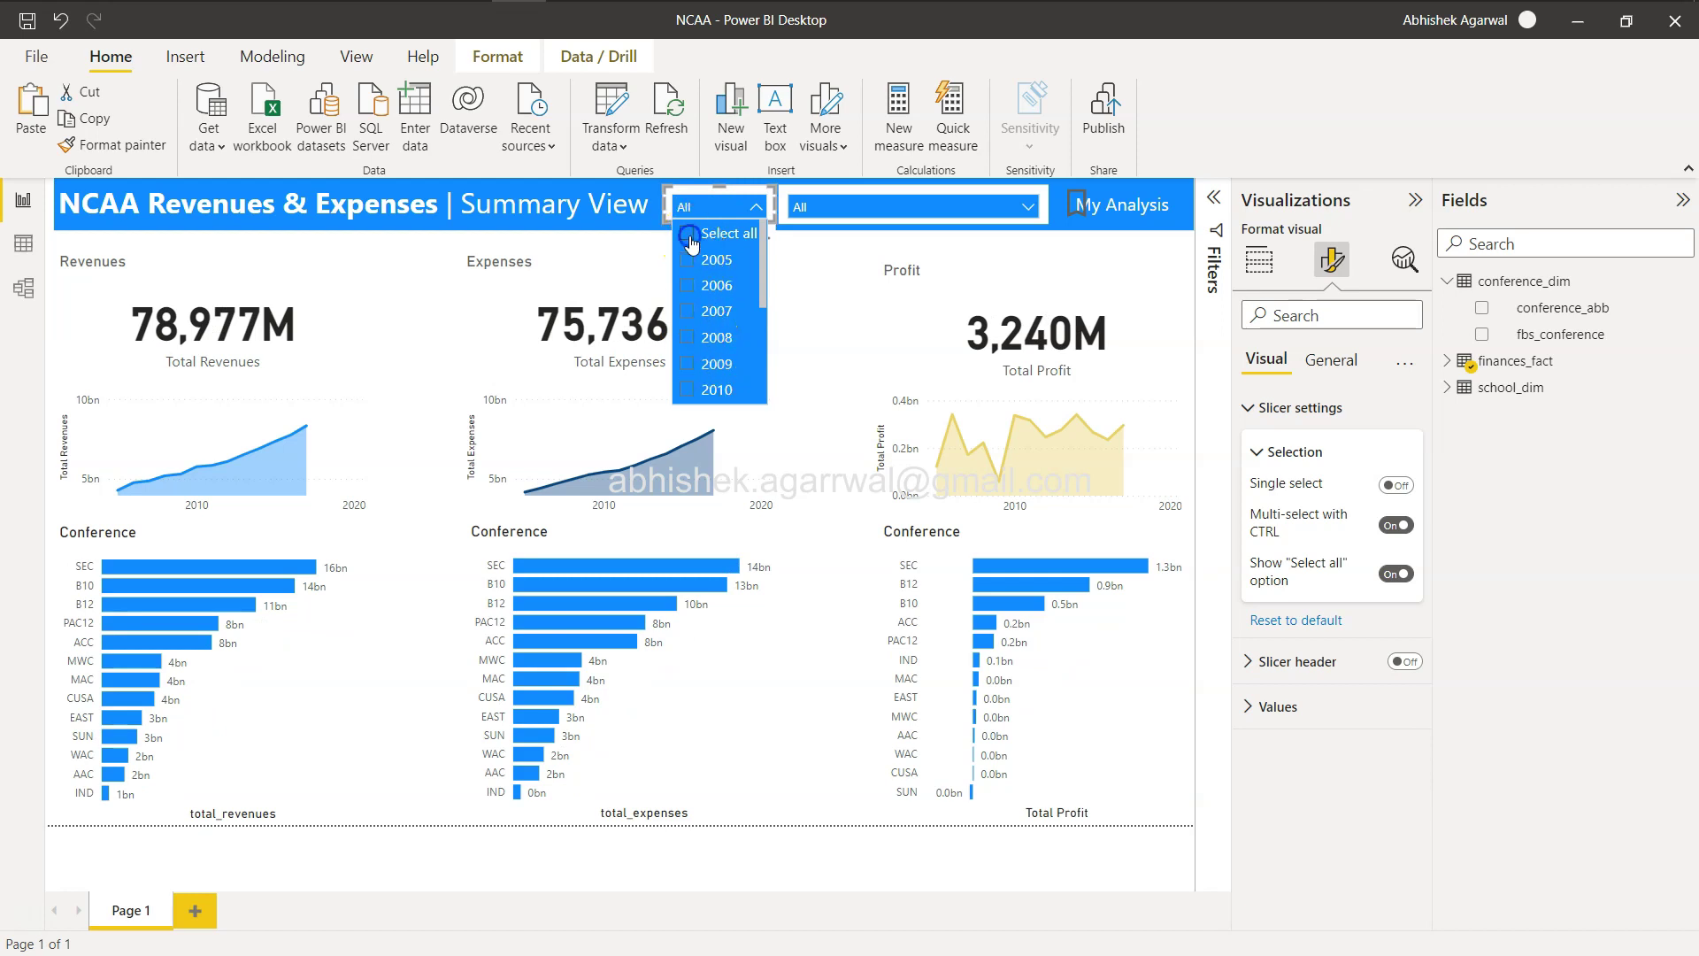
click(1233, 532)
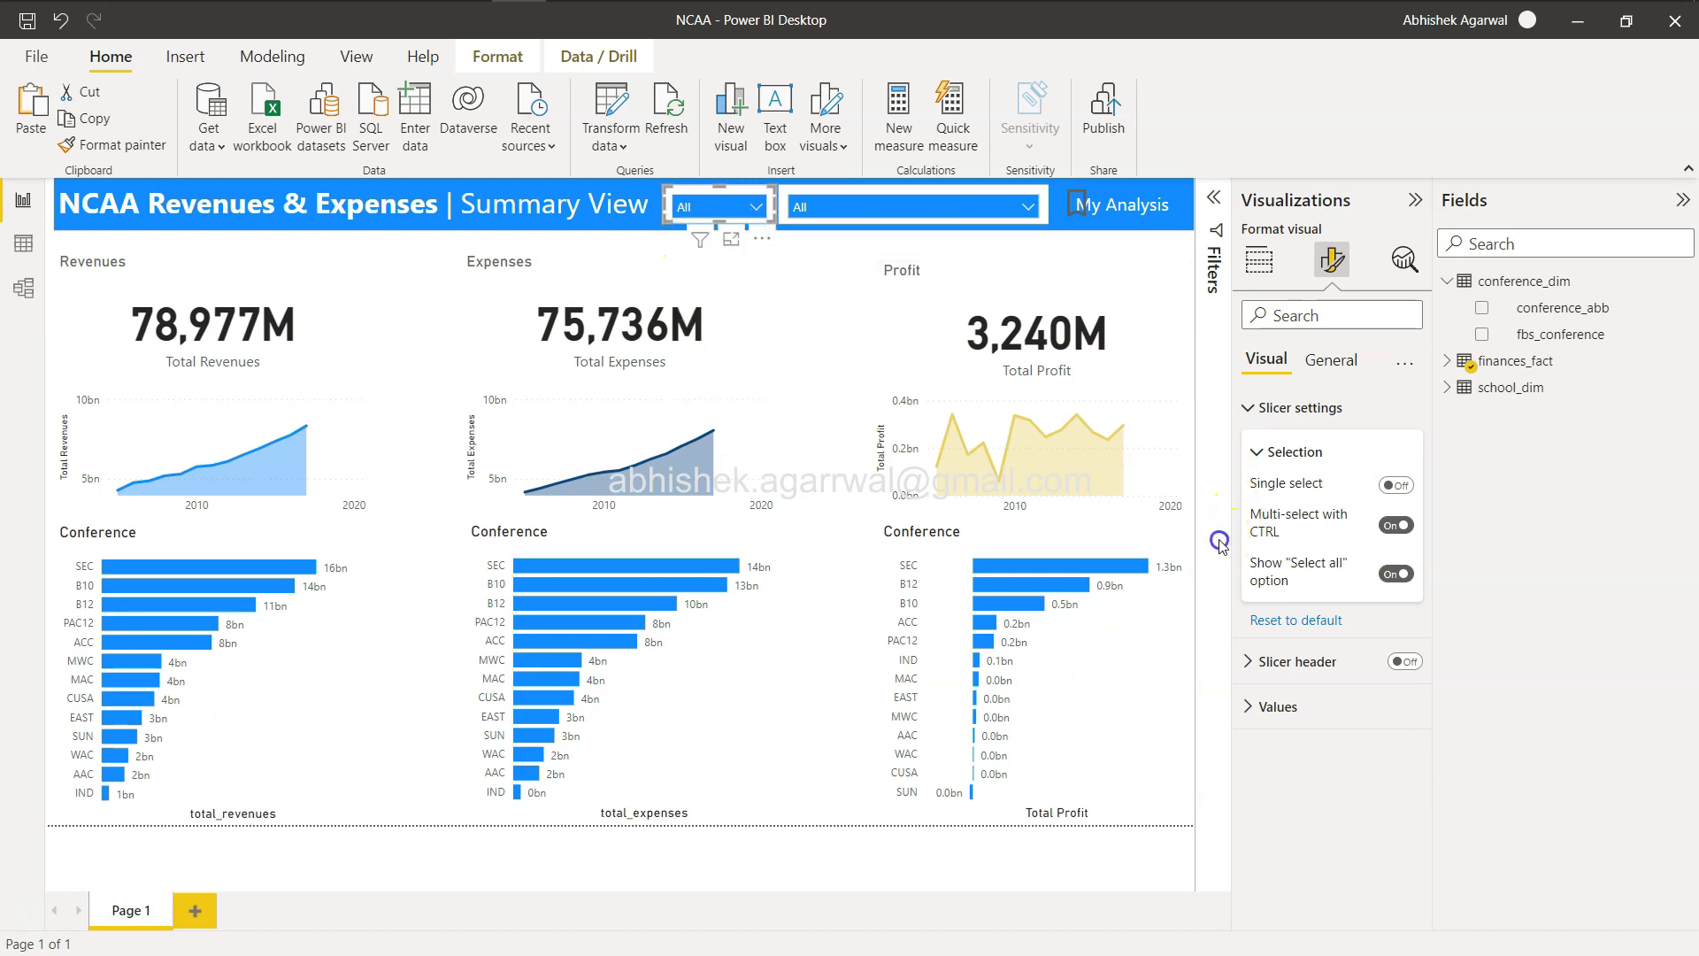